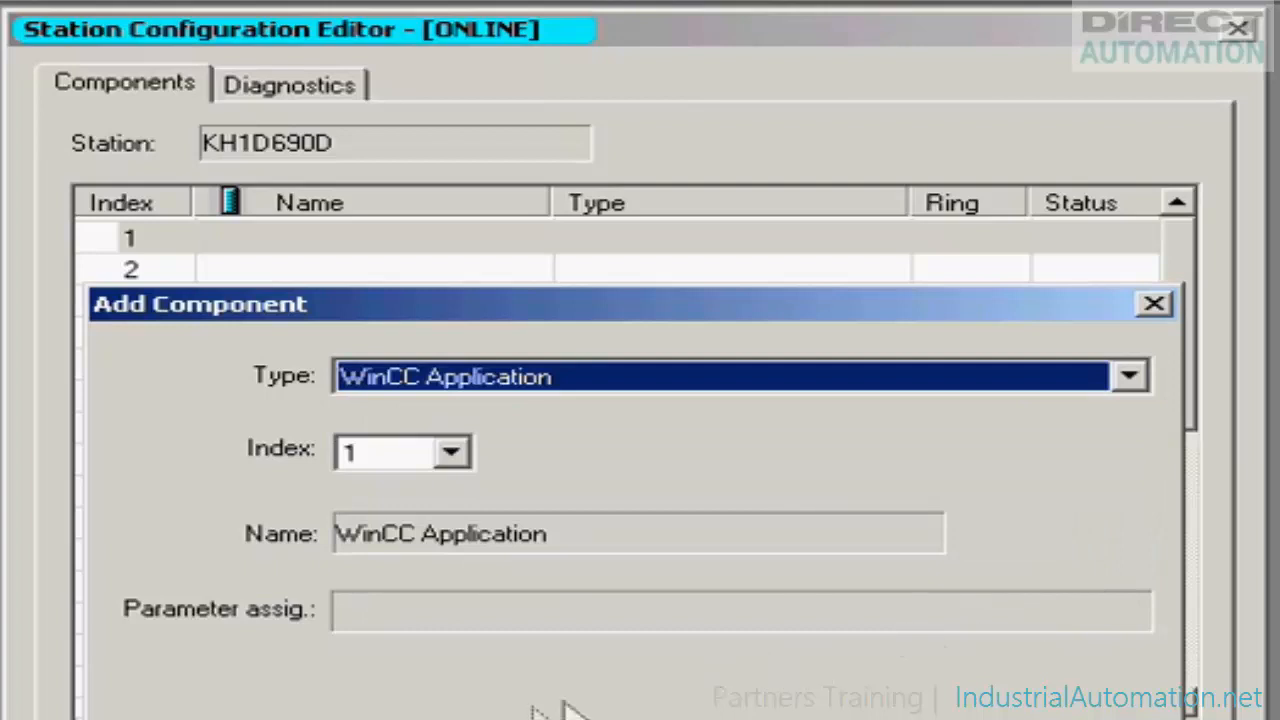
Add a WinCC Application component at index 1 of the PC station and accept the station configuration
click(302, 718)
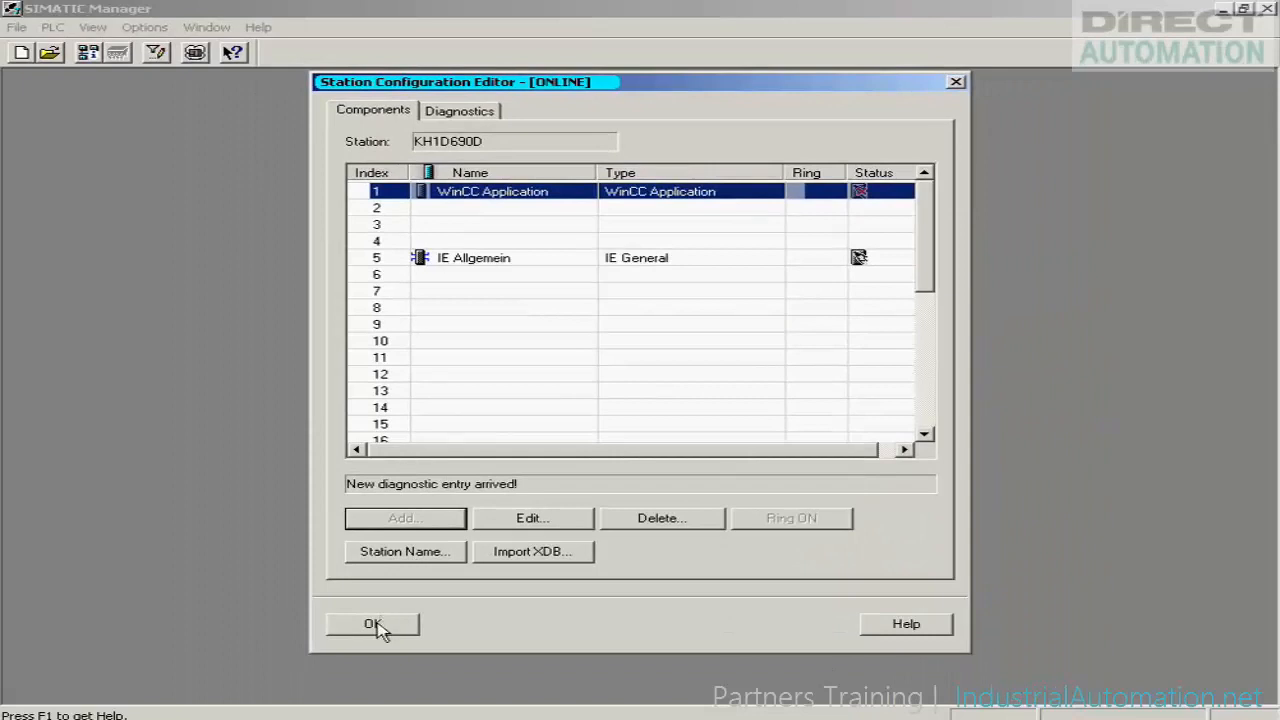
click(376, 624)
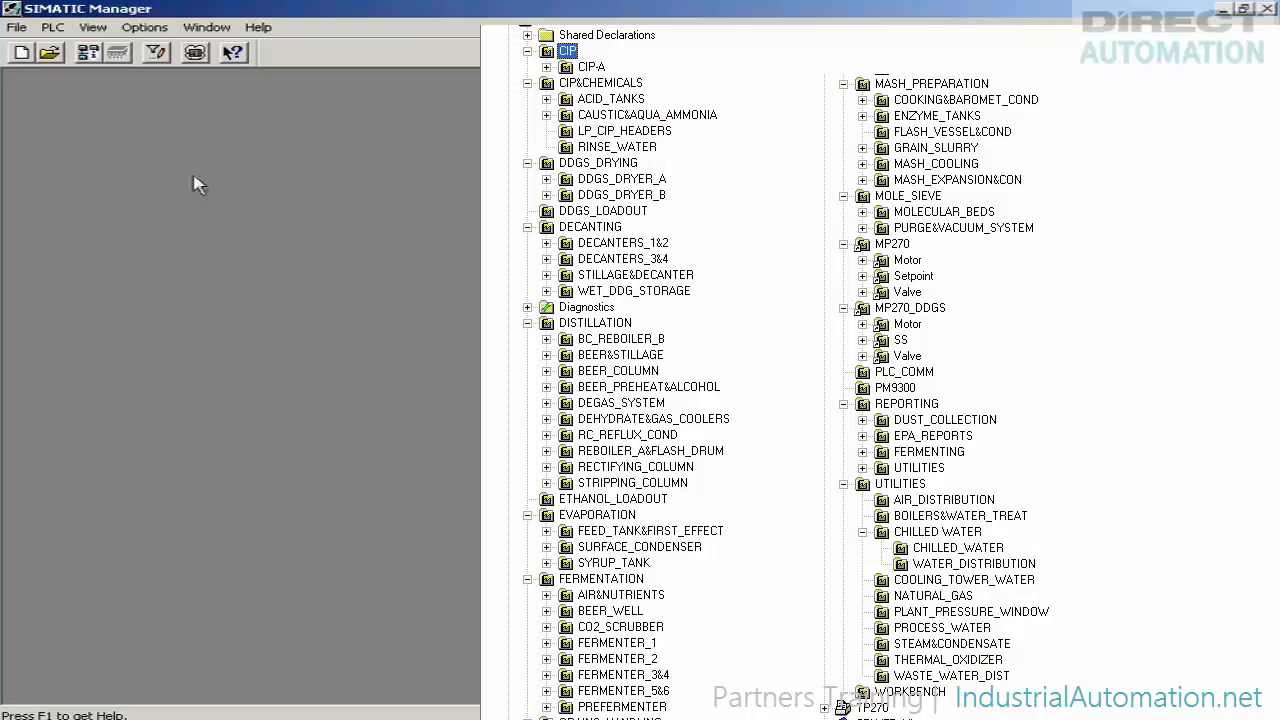
Start a new PCS 7 multiproject with the project wizard and choose CPU416-2 DP as its CPU
click(18, 27)
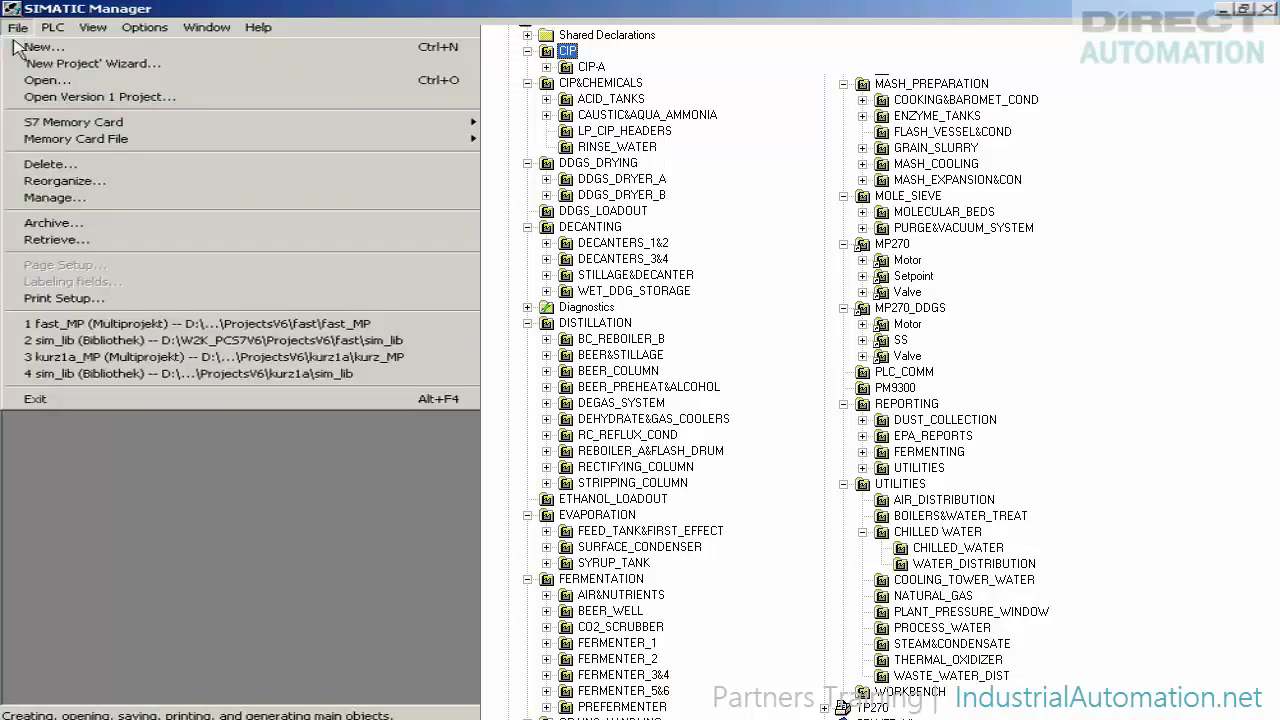
click(60, 63)
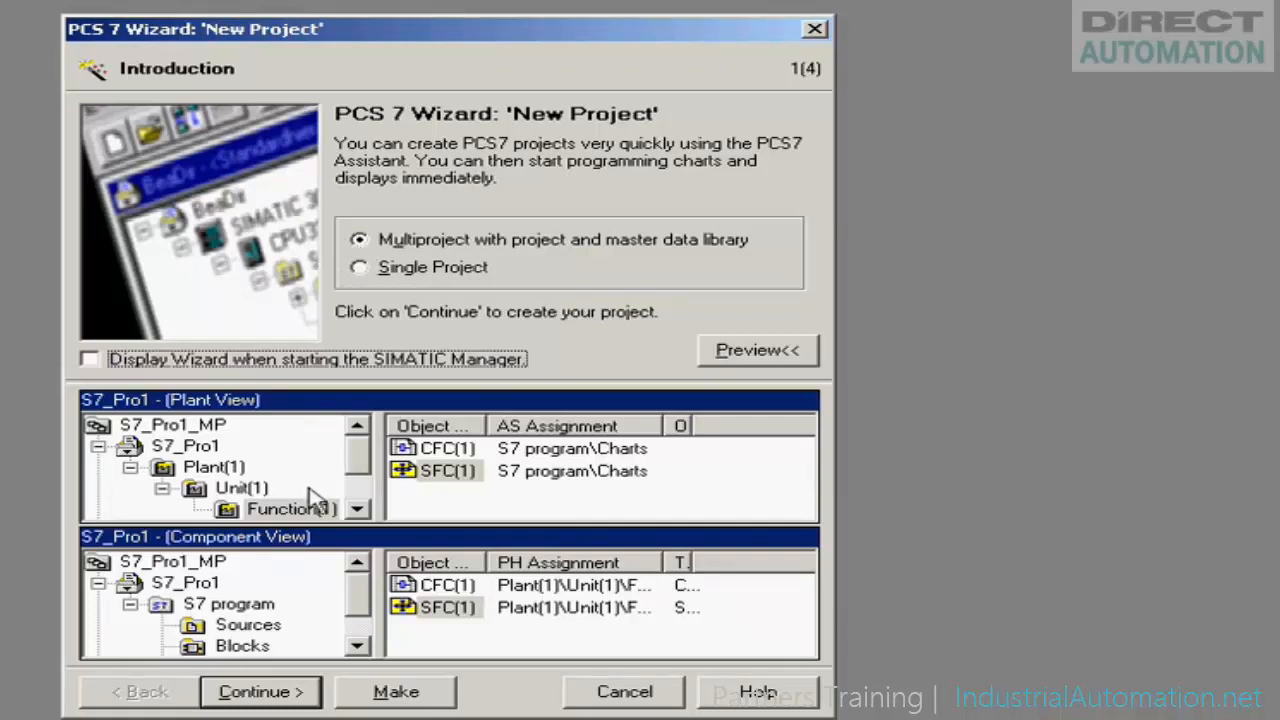
click(270, 695)
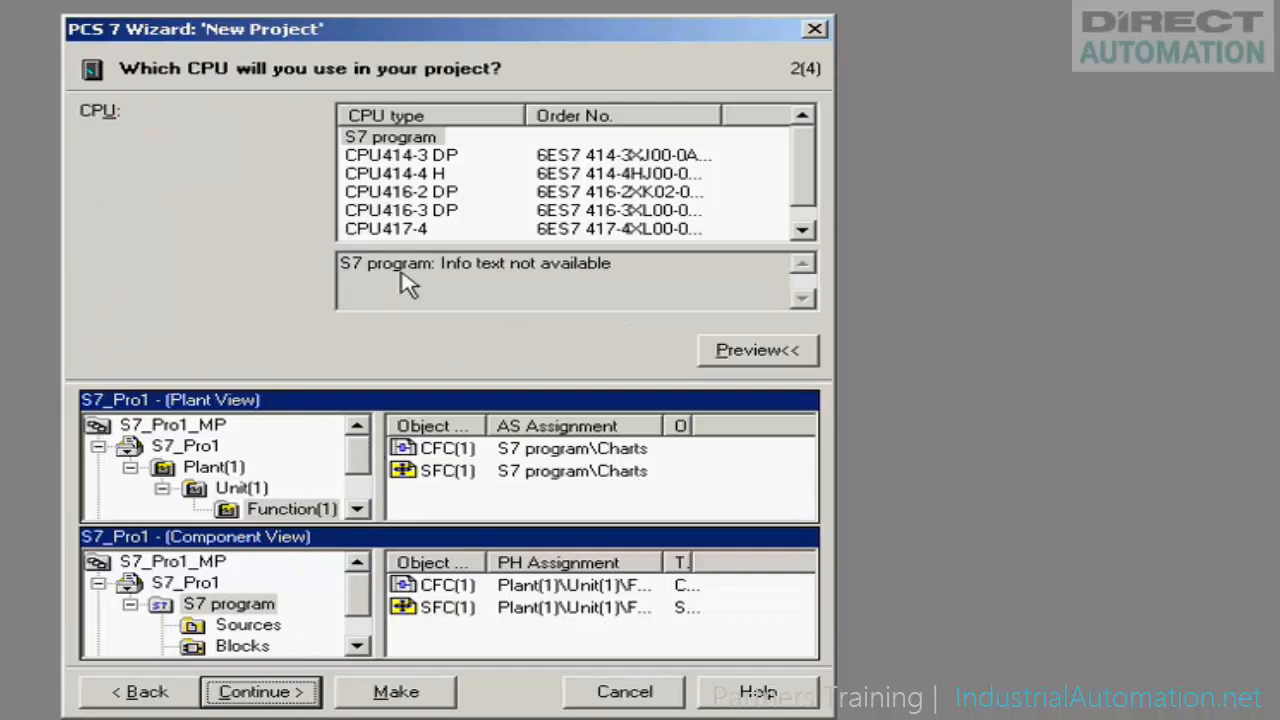
click(434, 192)
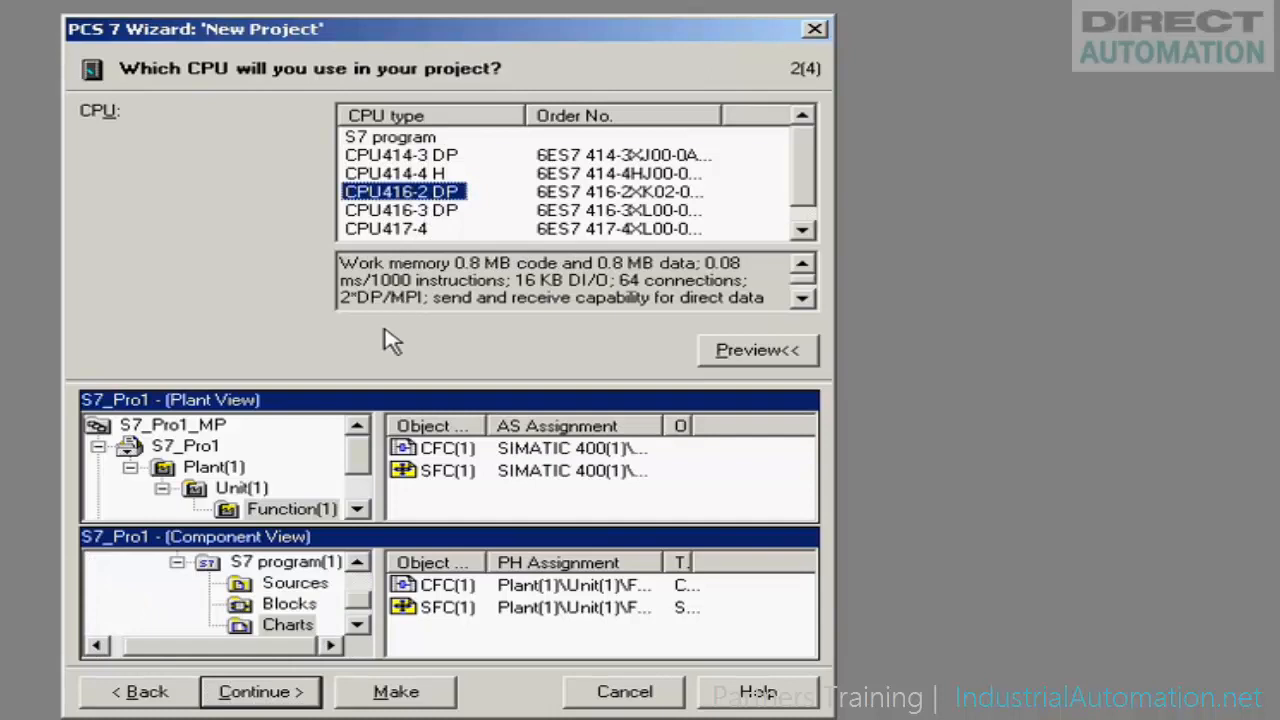
click(271, 692)
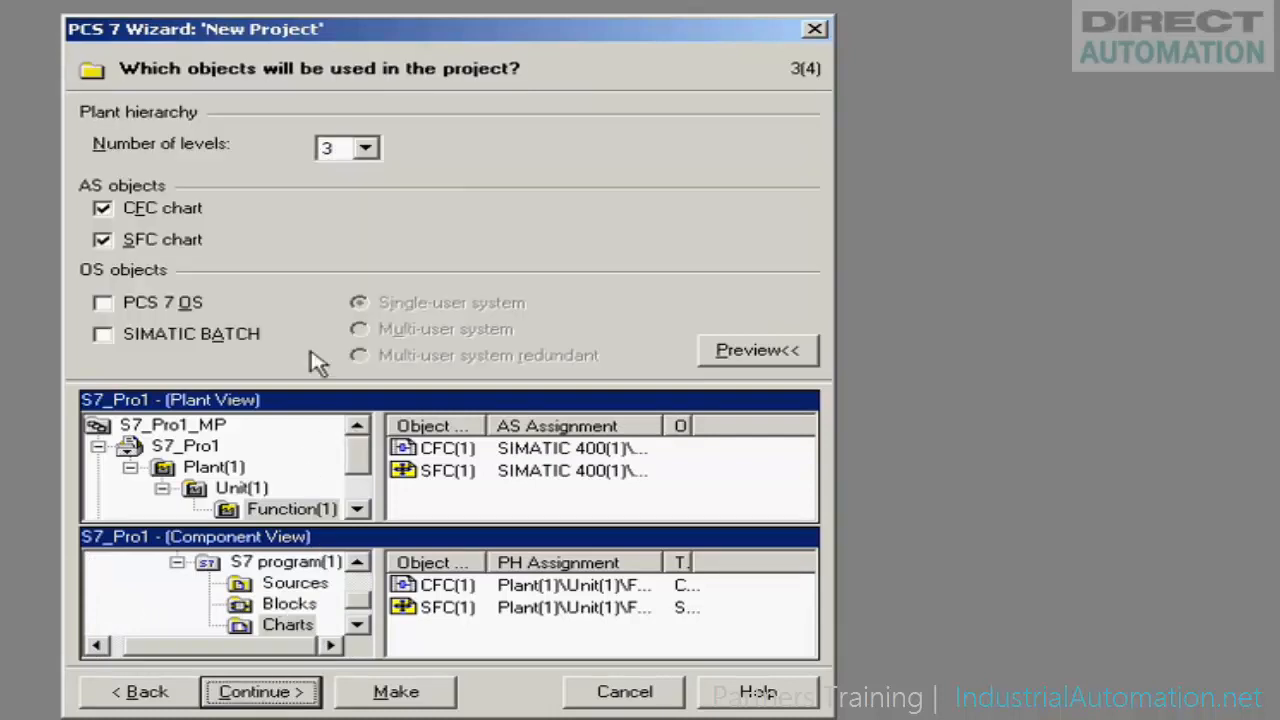
Keep three plant hierarchy levels and include a single-user PCS 7 OS in the project objects
click(361, 158)
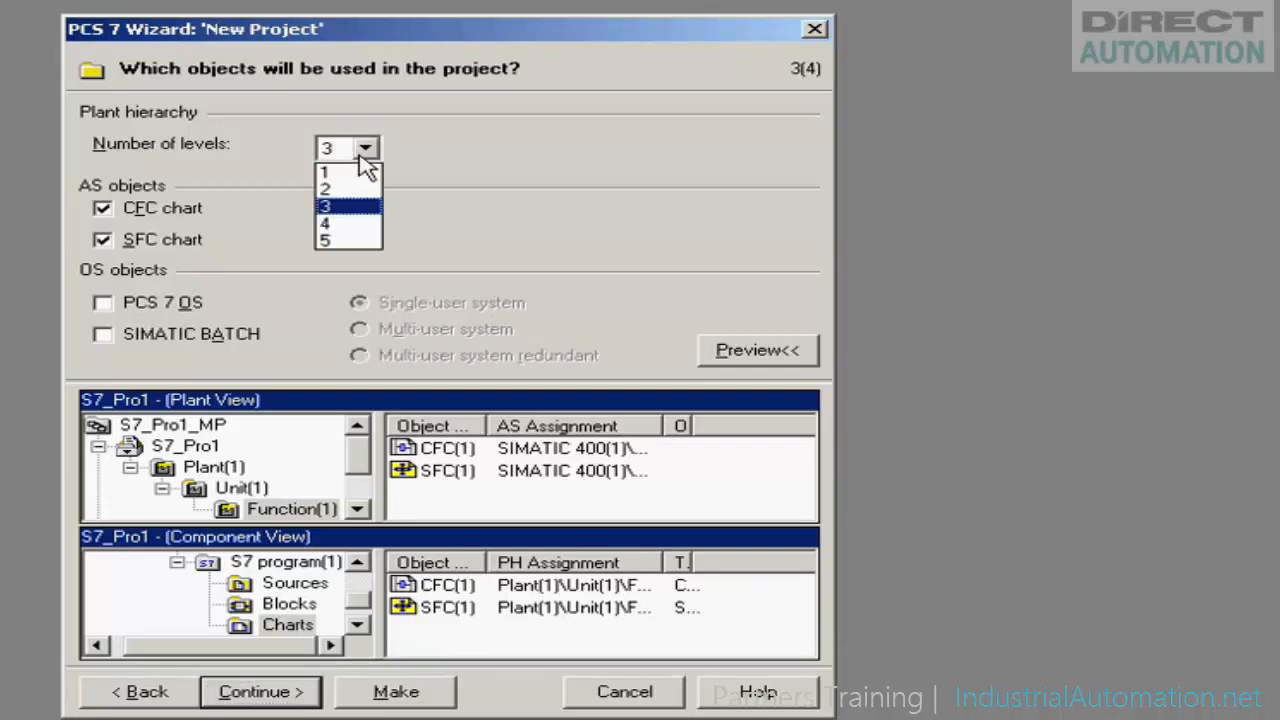
click(359, 207)
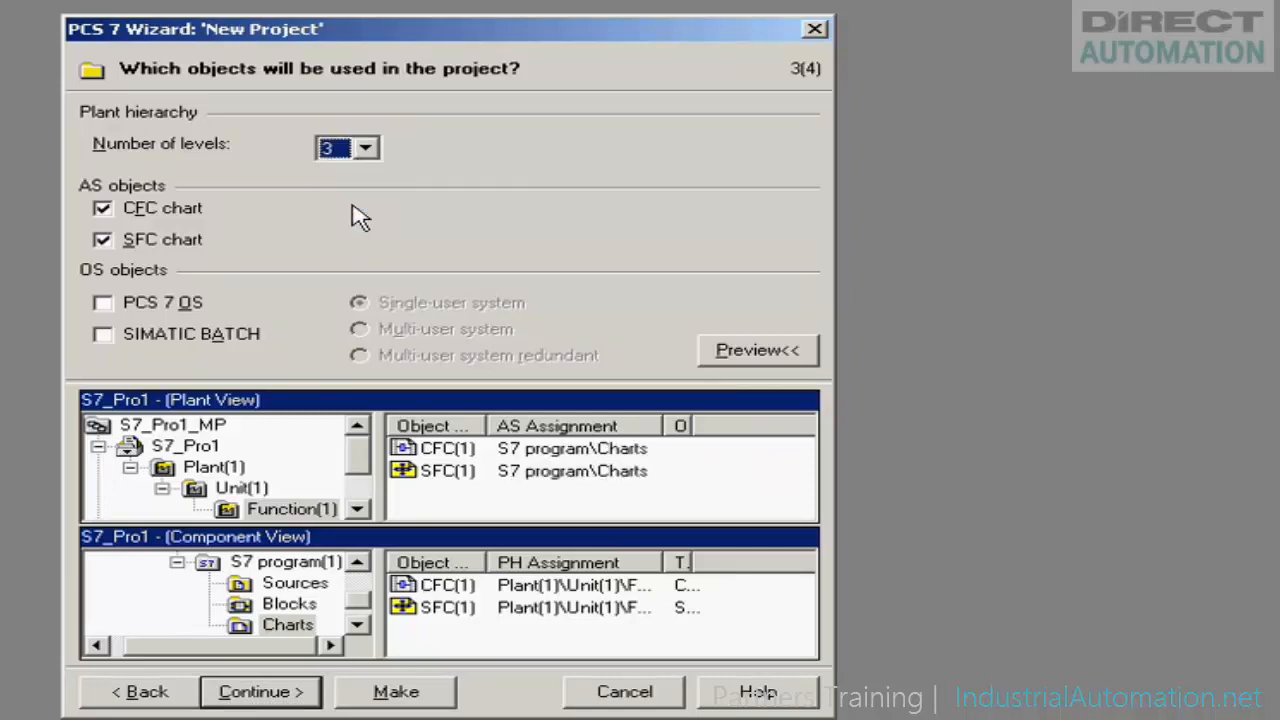
click(363, 153)
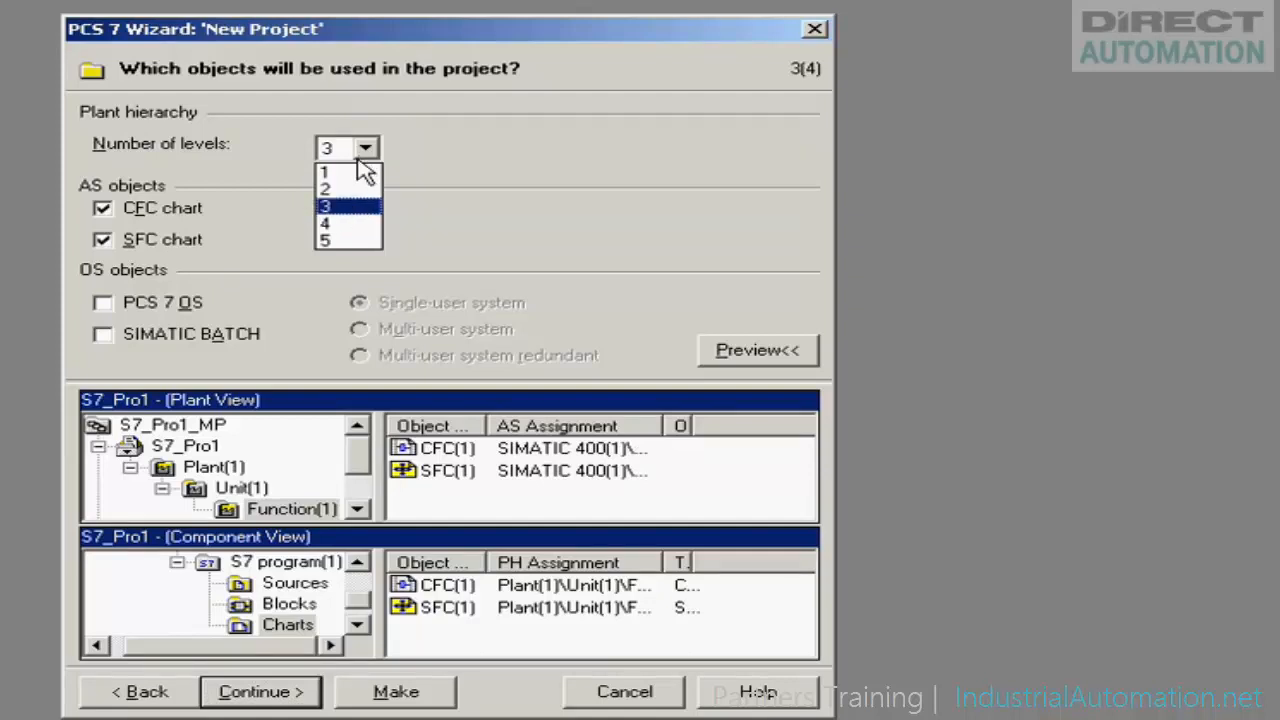
click(352, 207)
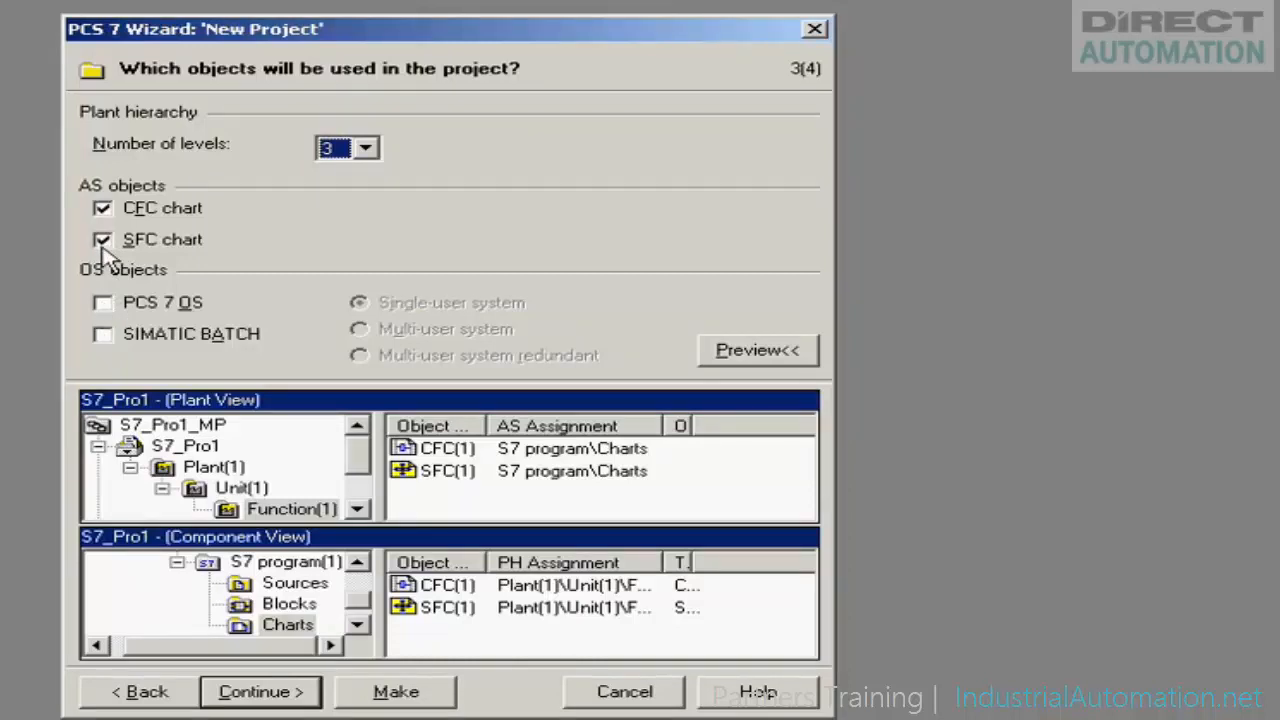
click(103, 305)
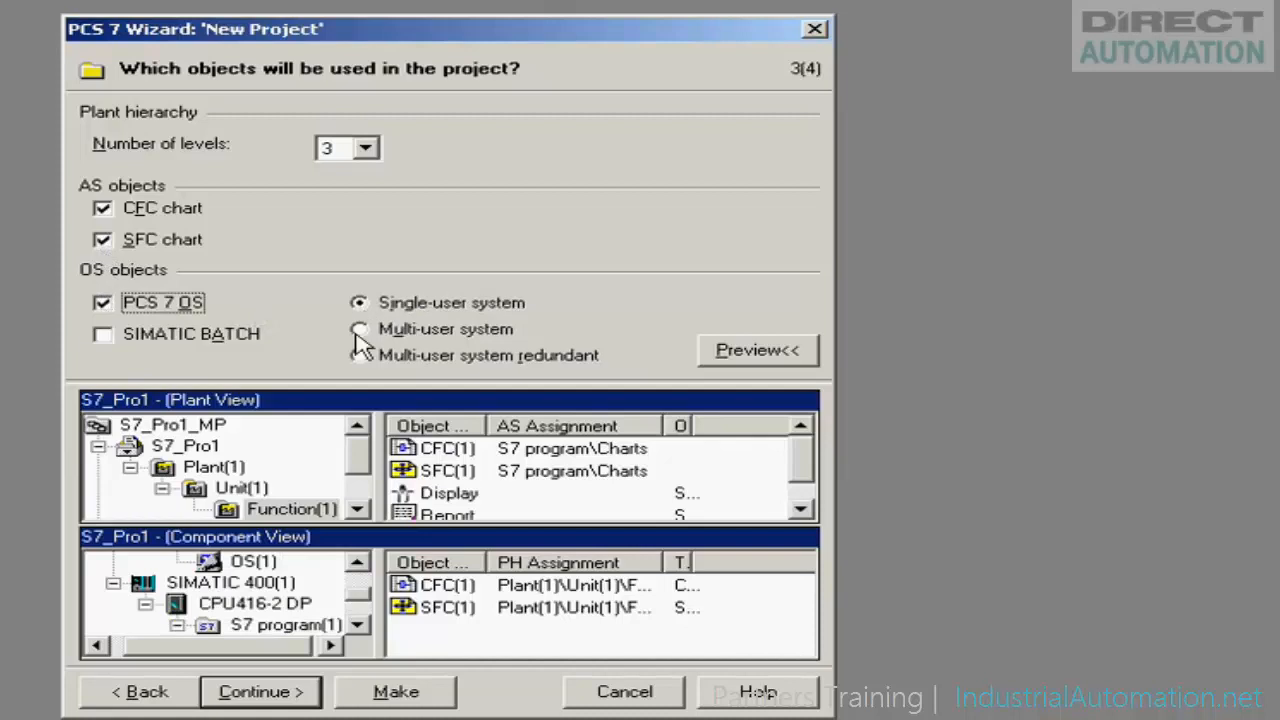
click(250, 692)
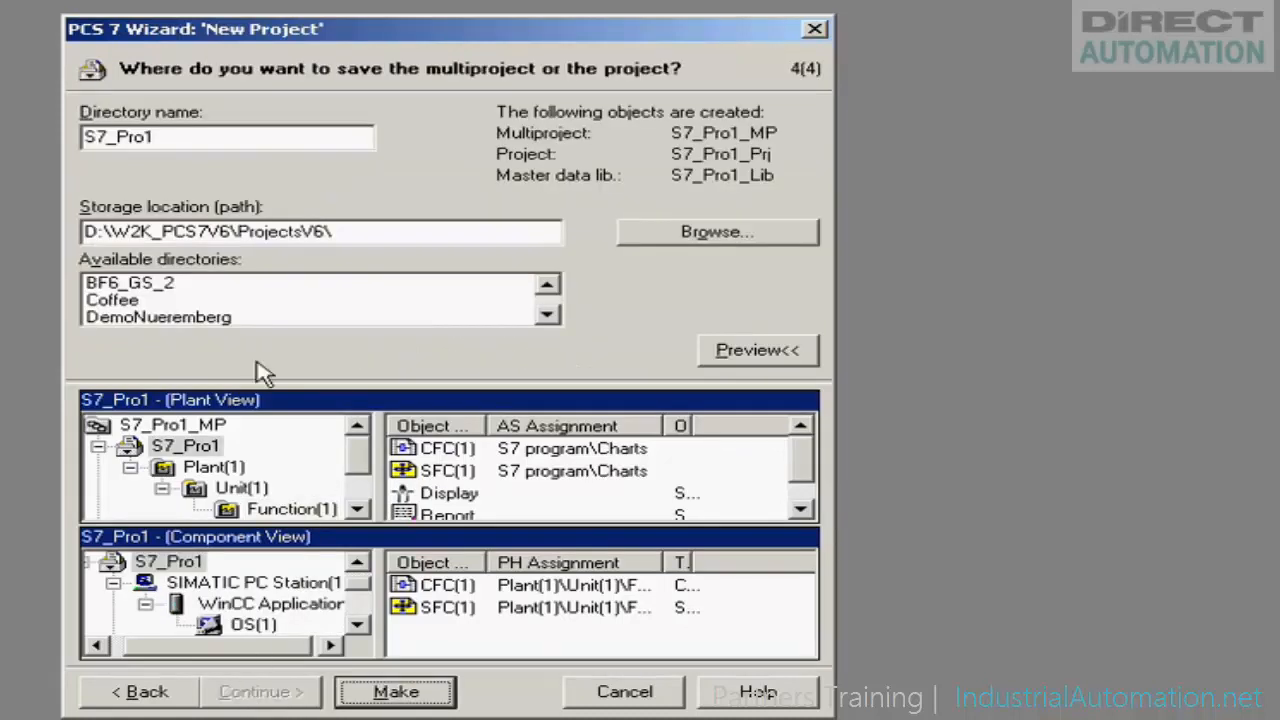
Name the project directory fast_e and create the multiproject
drag(163, 134, 63, 126)
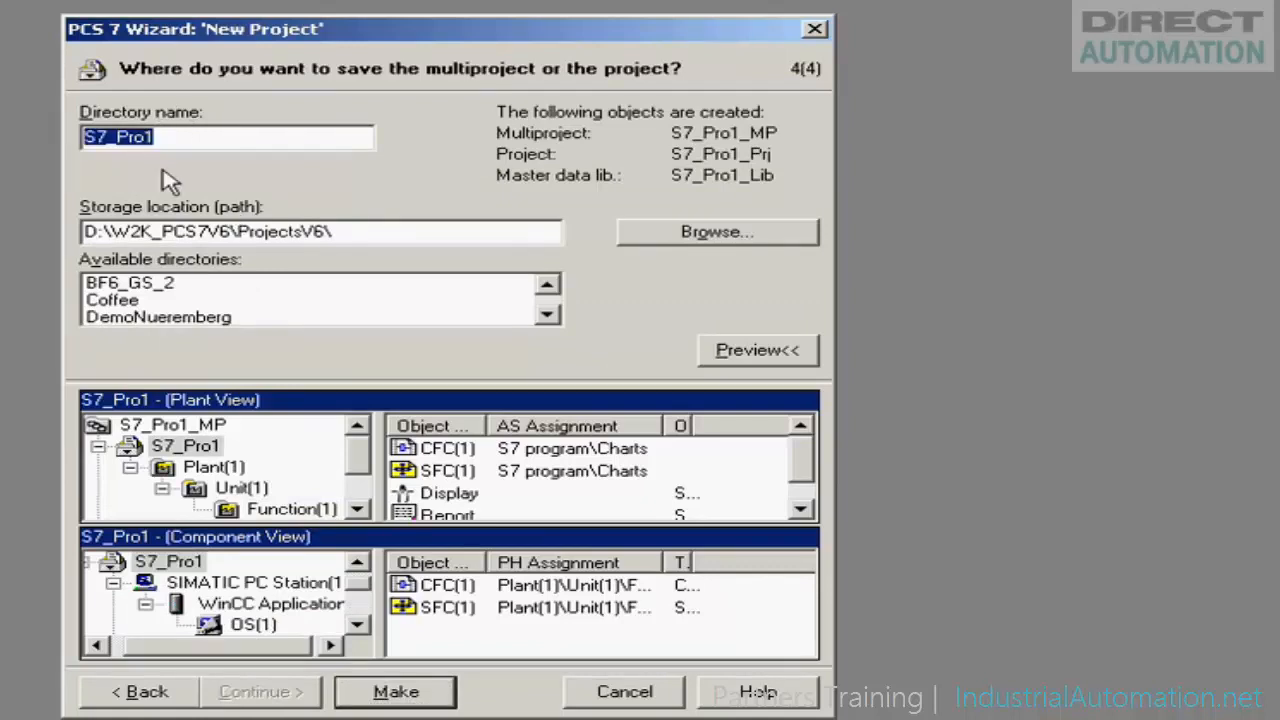
text(fast_e)
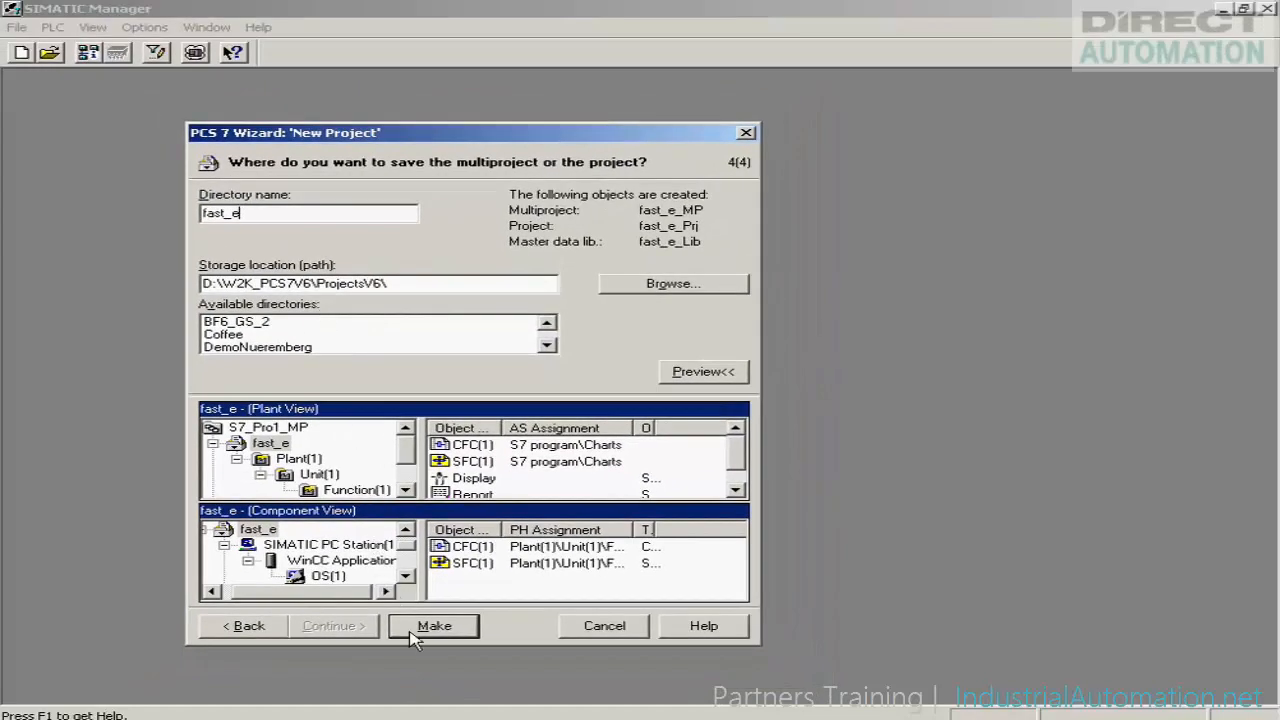
click(427, 627)
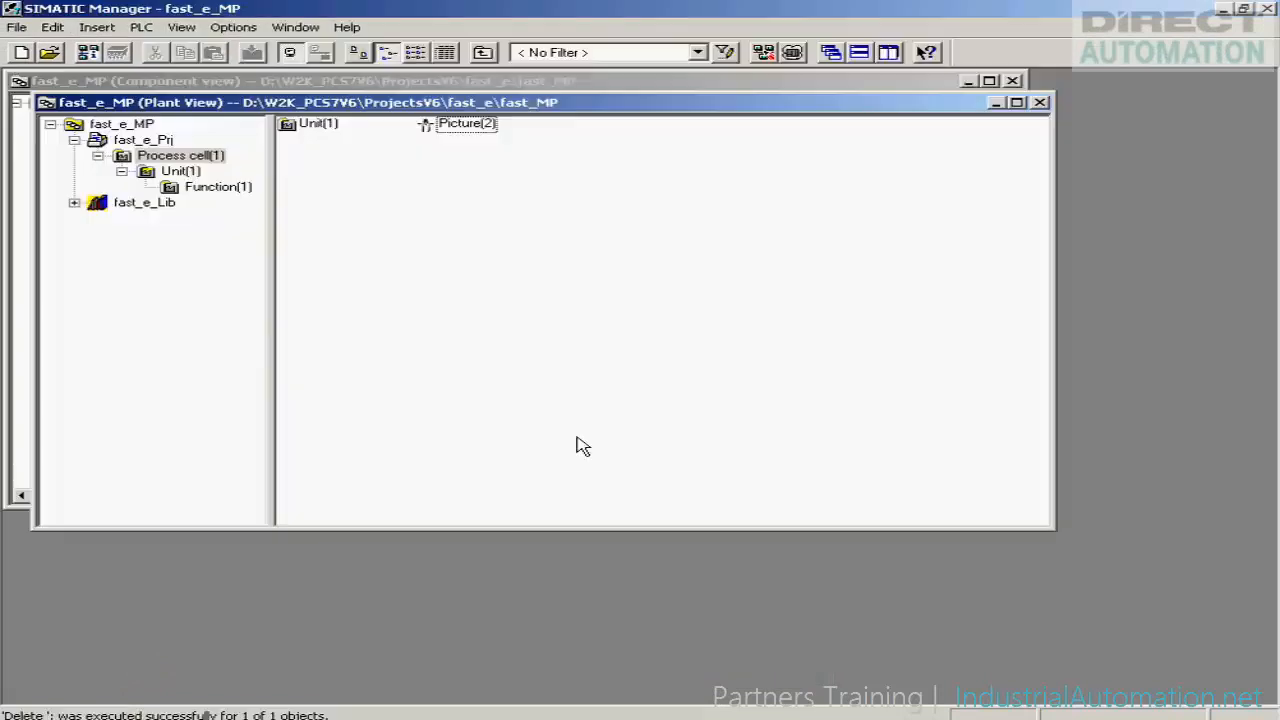
Arrange the Plant View and Component view windows horizontally
click(299, 29)
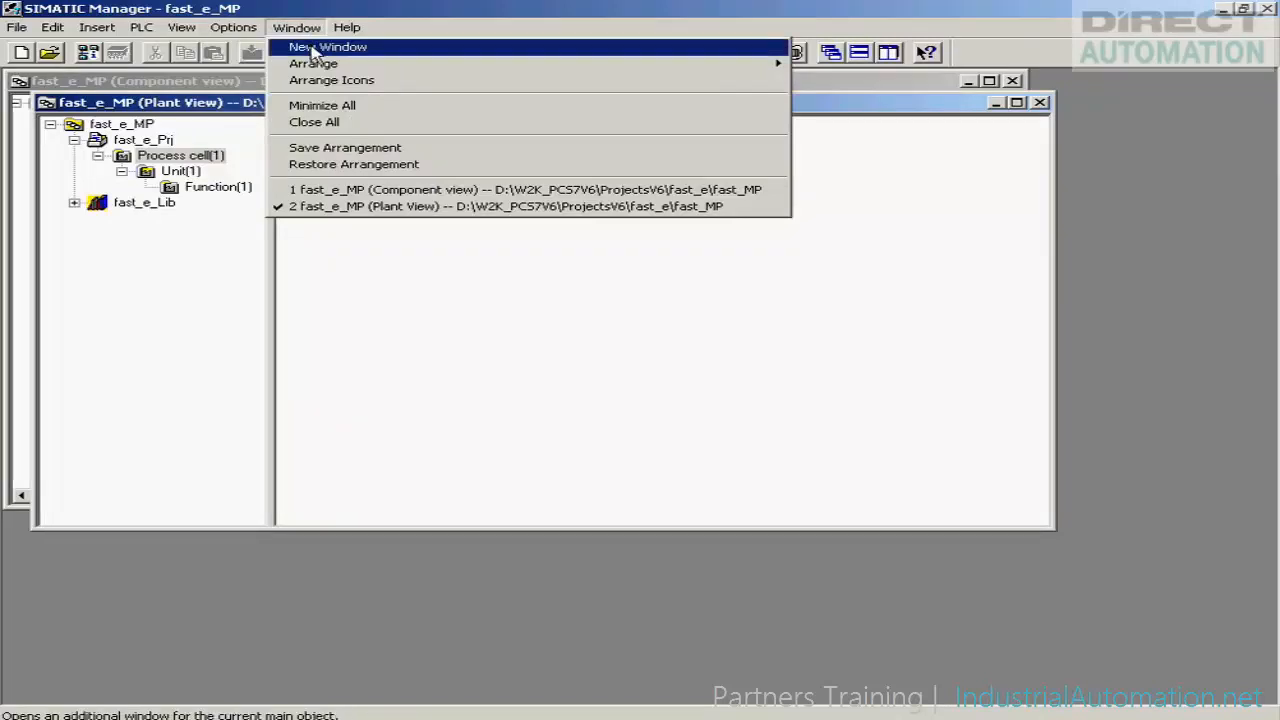
click(299, 28)
click(300, 29)
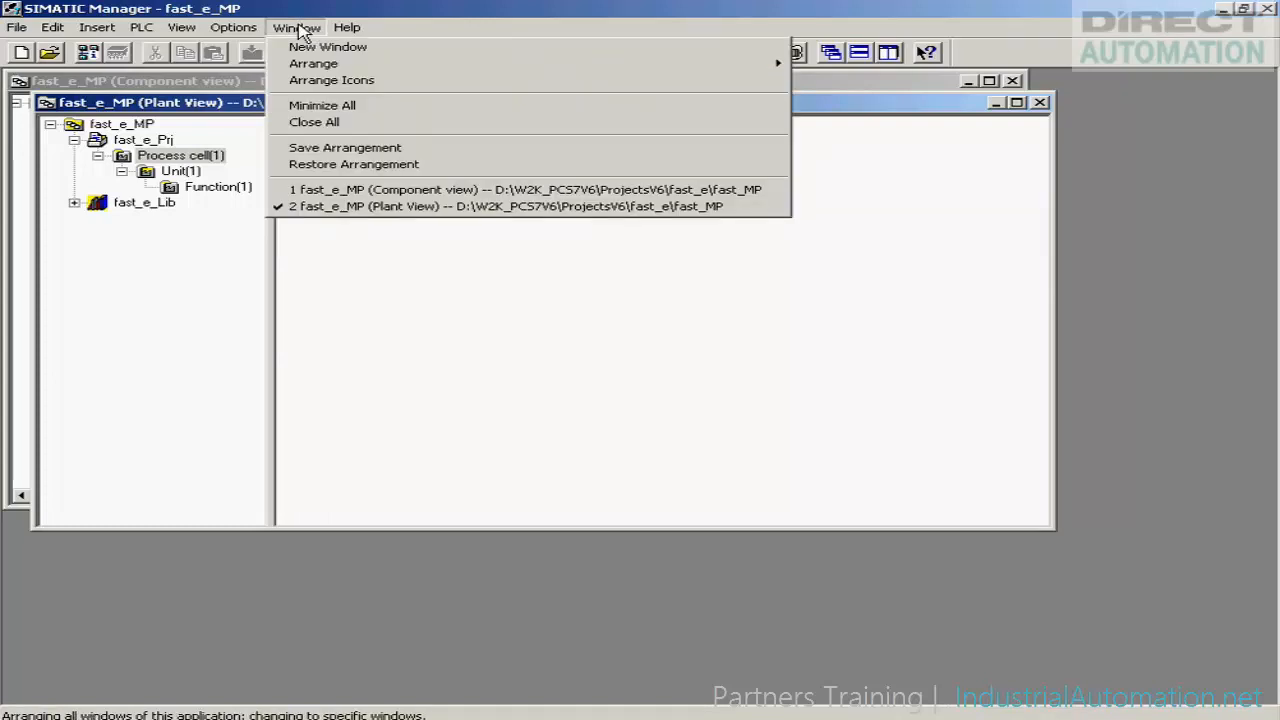
mouse_move(320, 66)
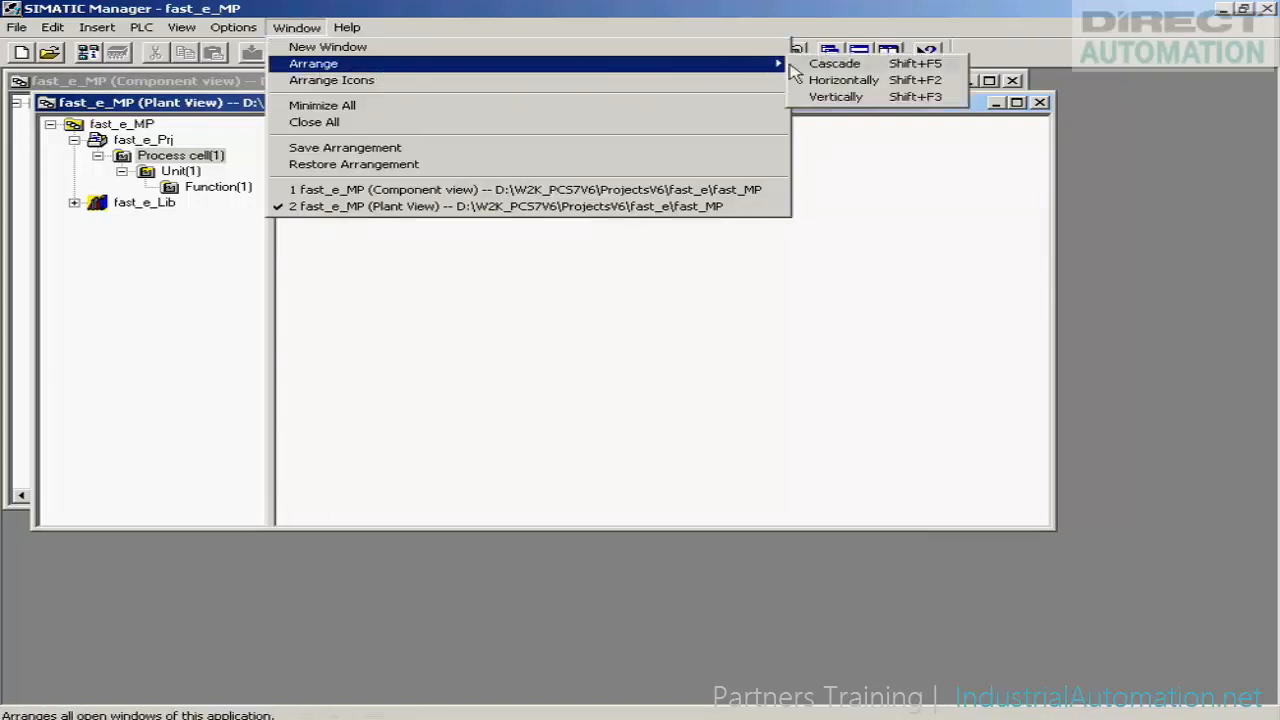
click(835, 80)
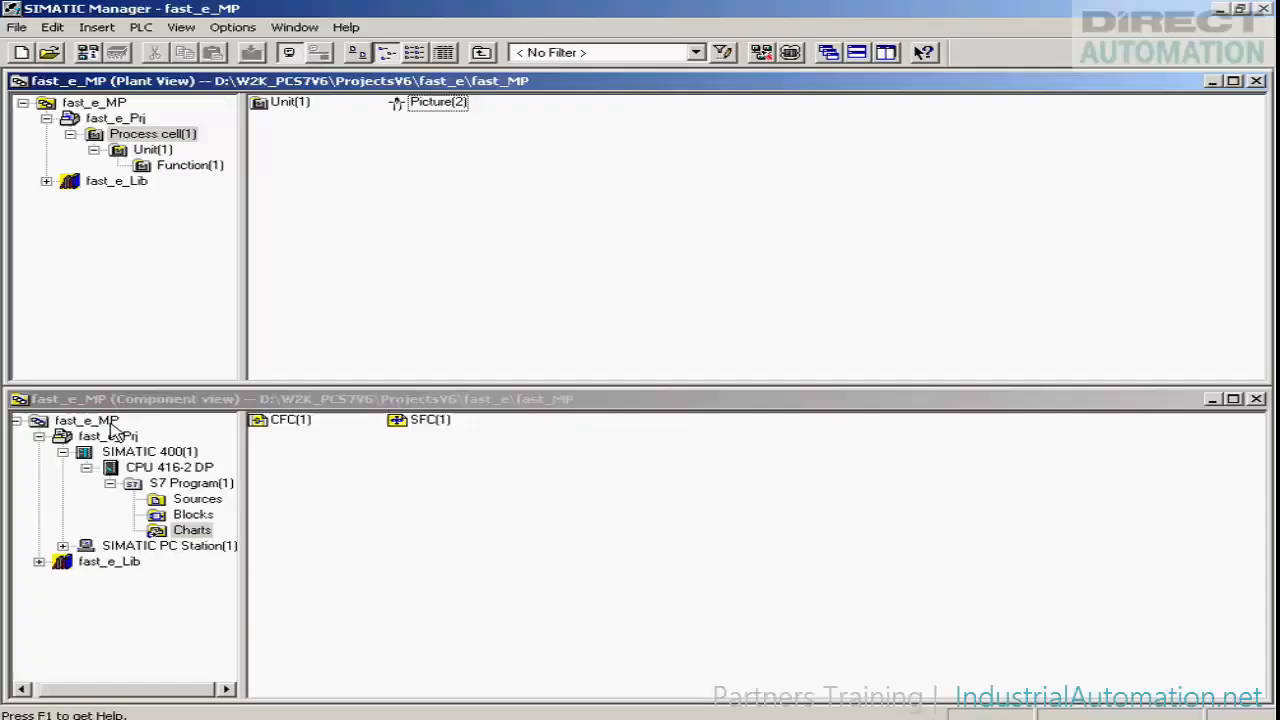
Expand the SIMATIC PC Station down to its OS in the component view and rename the station KH1D690D
click(62, 545)
click(85, 561)
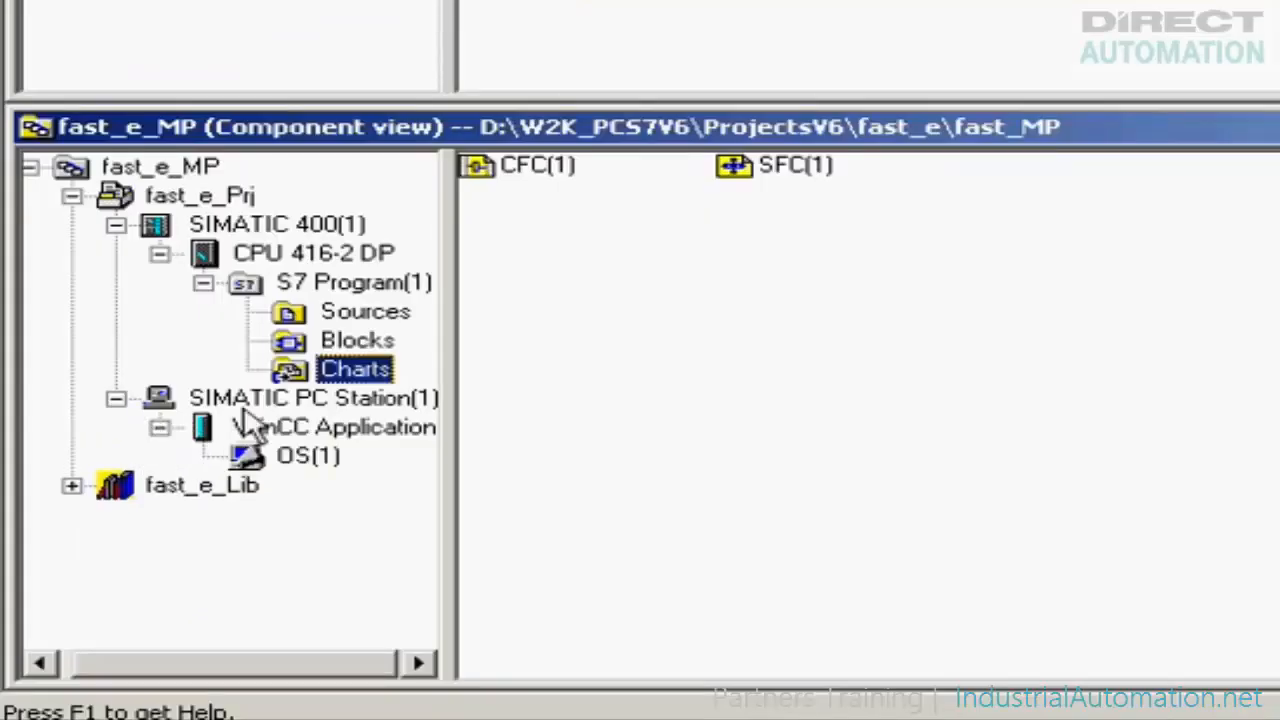
click(294, 403)
click(294, 405)
text(KH)
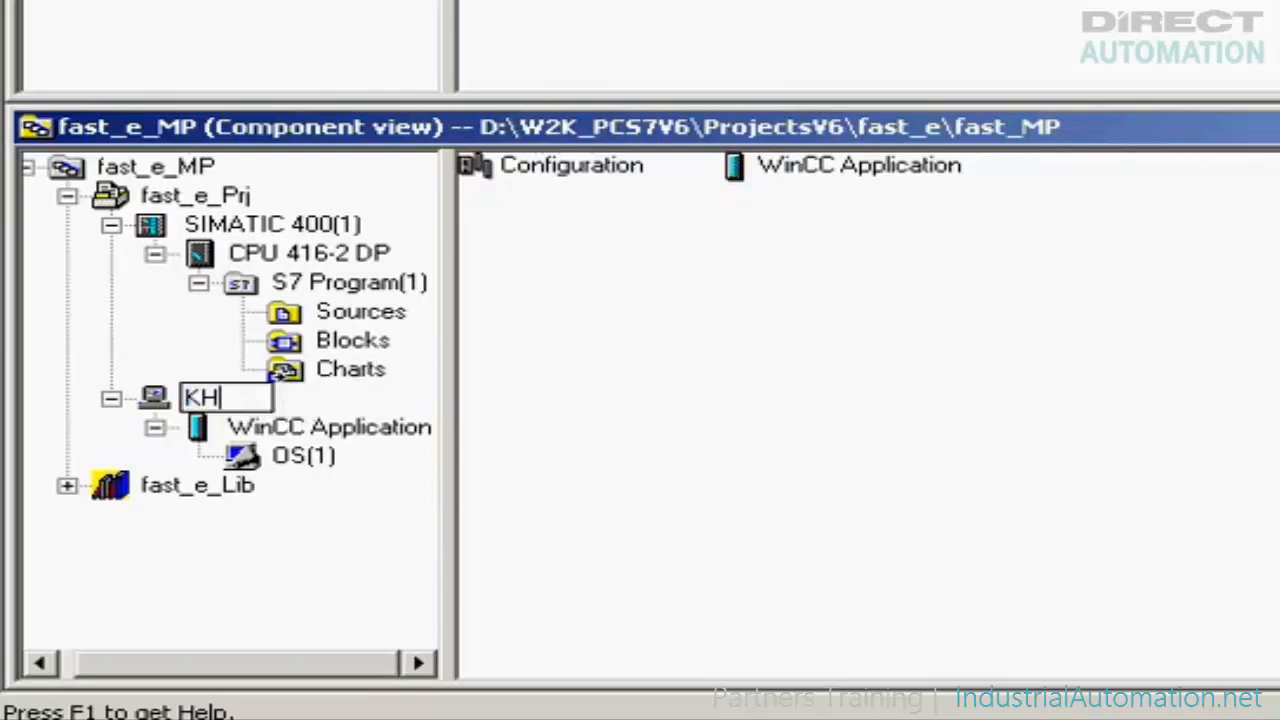
text(1D690D)
key(Return)
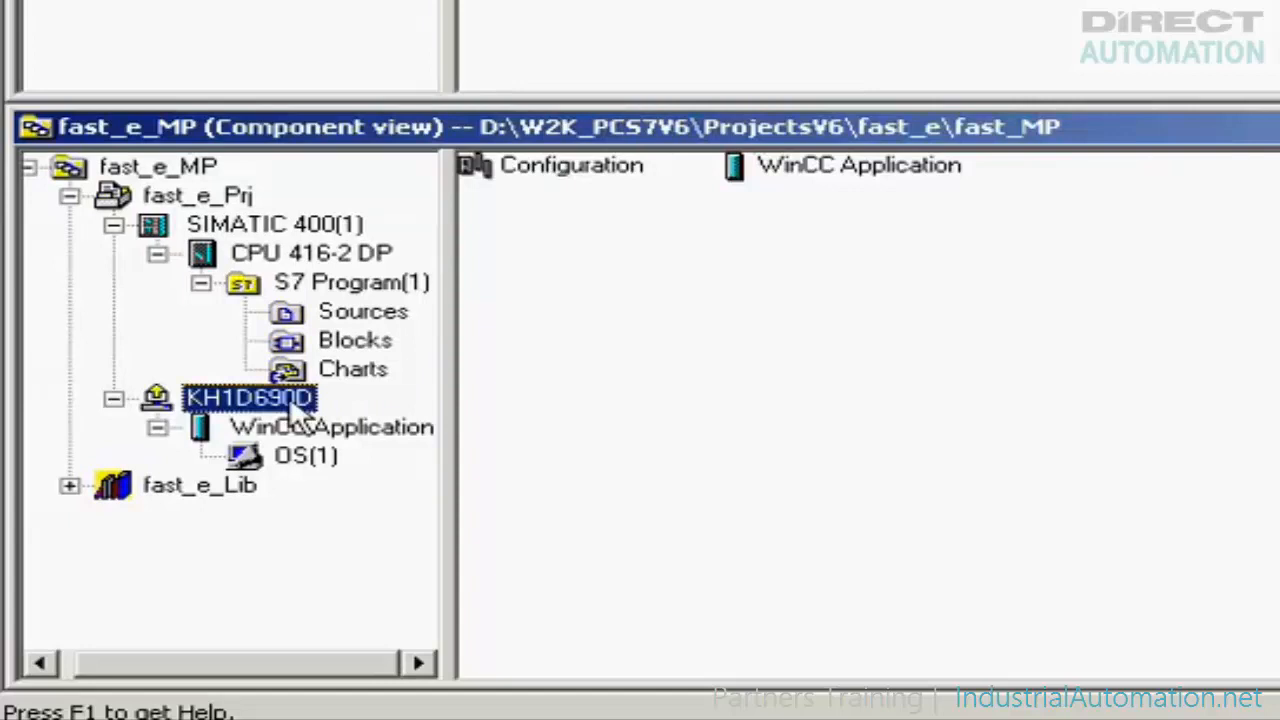
Open the hardware configuration of station KH1D690D, enlarge its PC rack and insert an IE General module in slot 5
double_click(566, 165)
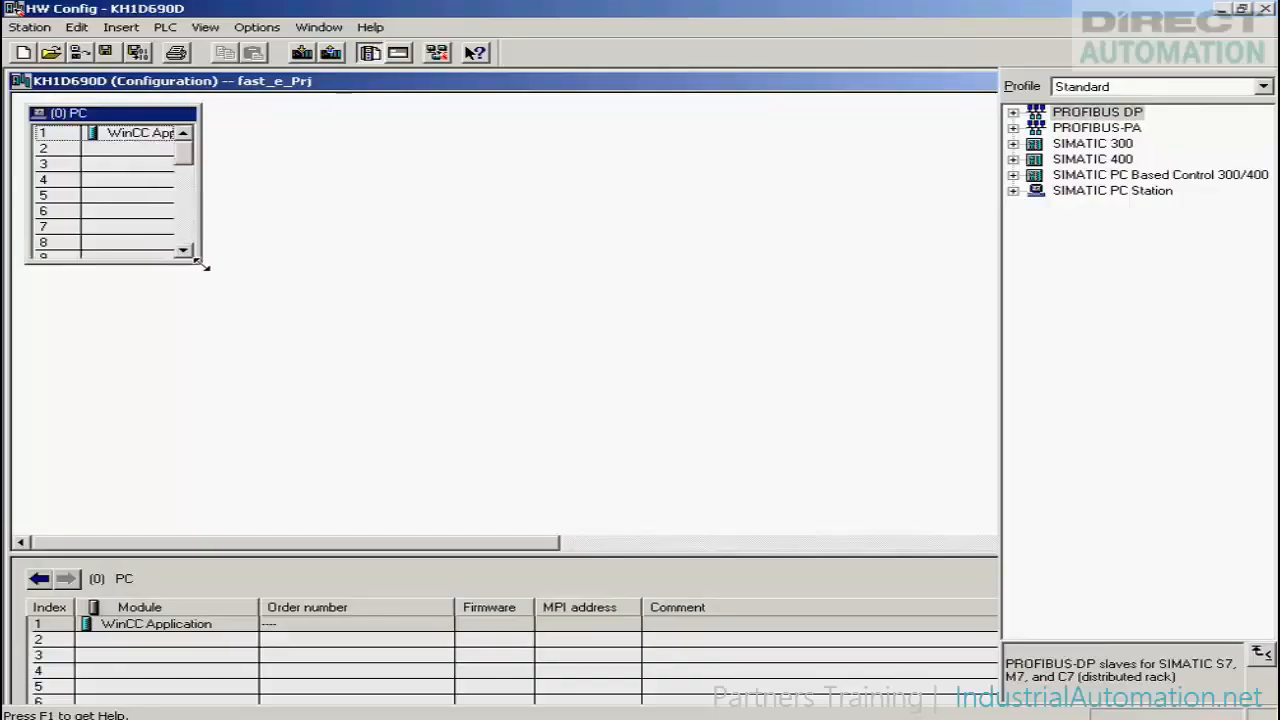
drag(206, 266, 379, 320)
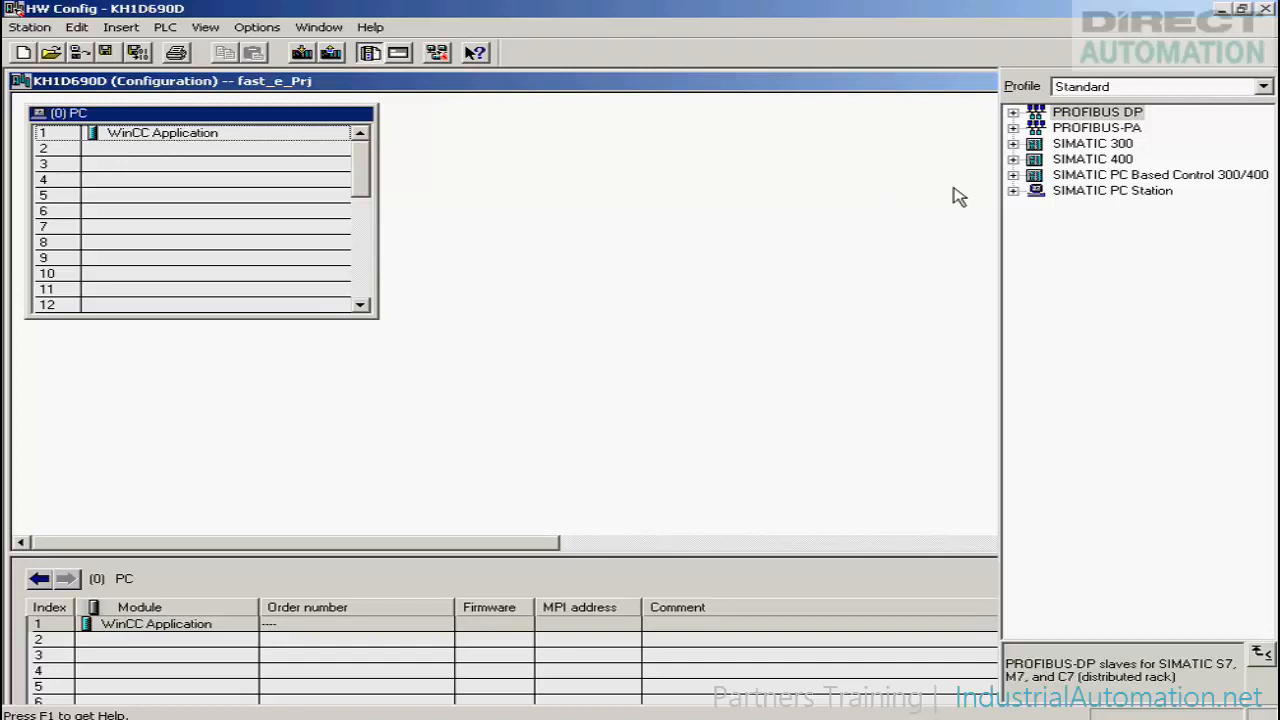
click(1012, 191)
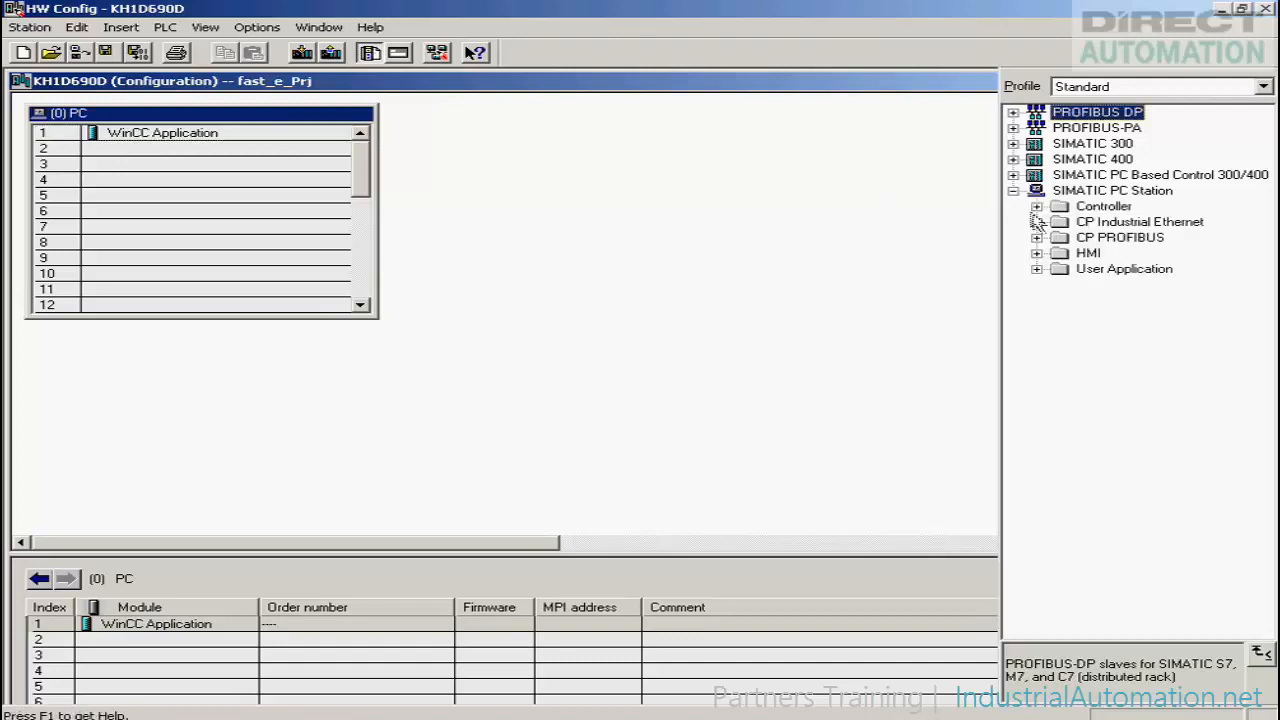
click(1037, 222)
drag(1130, 331, 340, 203)
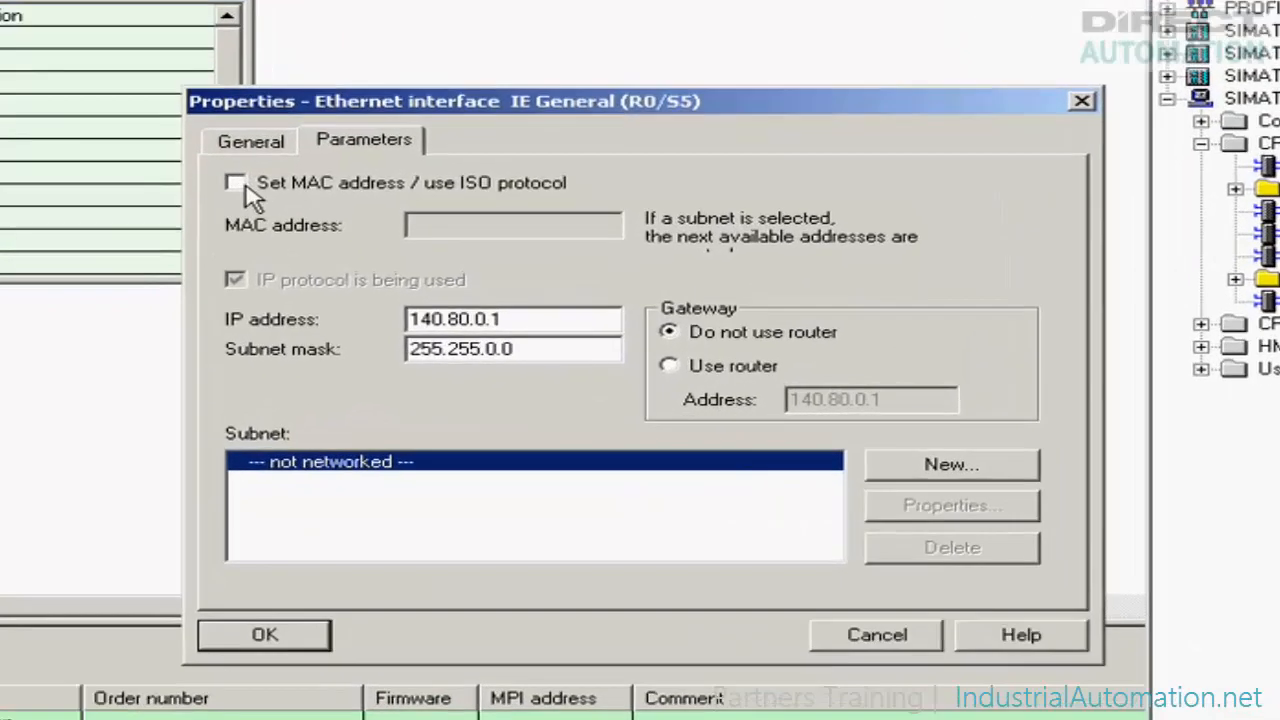
Enable the ISO protocol for the Ethernet interface with MAC address 00-20-E0-C1-32-4C and turn off the IP protocol
click(240, 185)
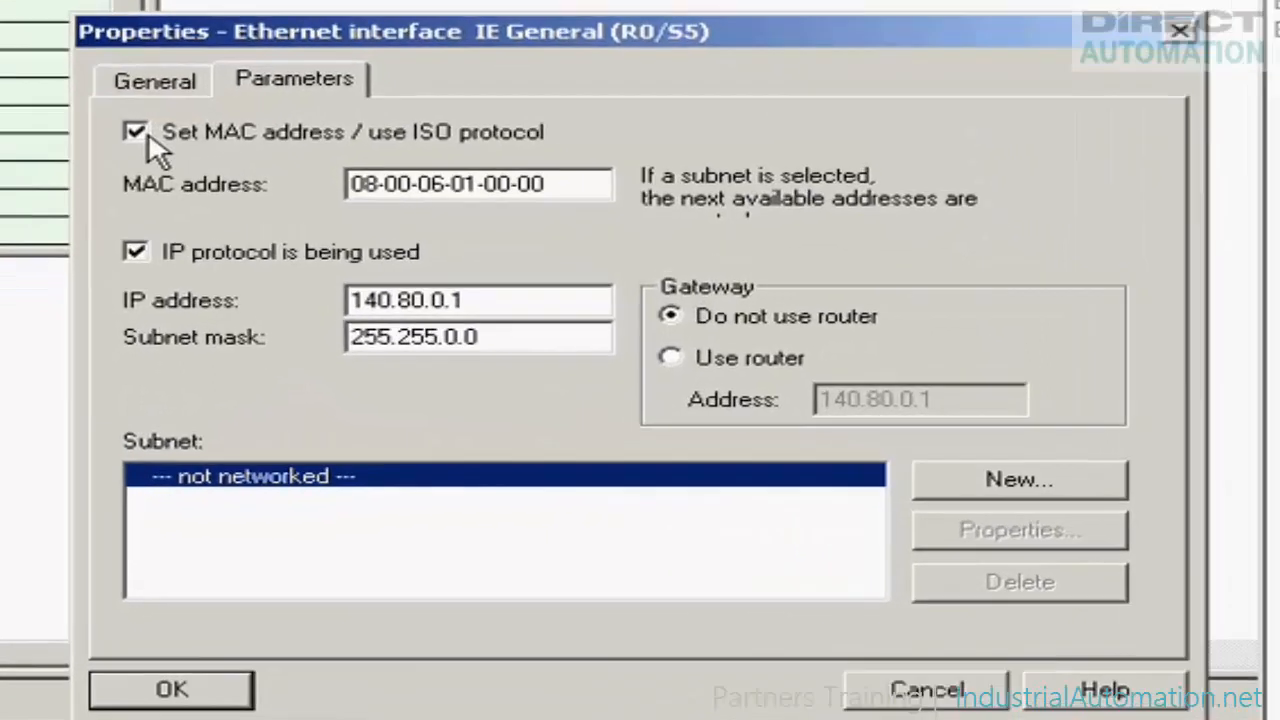
drag(570, 225, 340, 186)
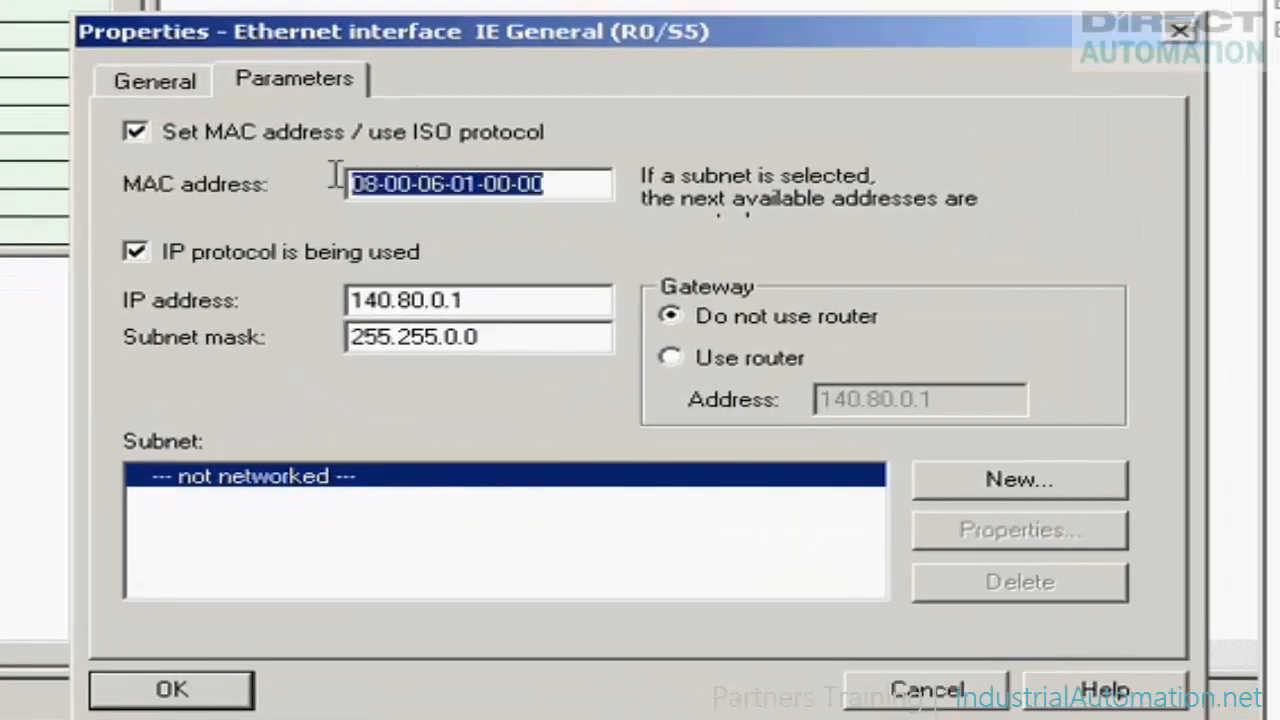
text(00-20-E0-C)
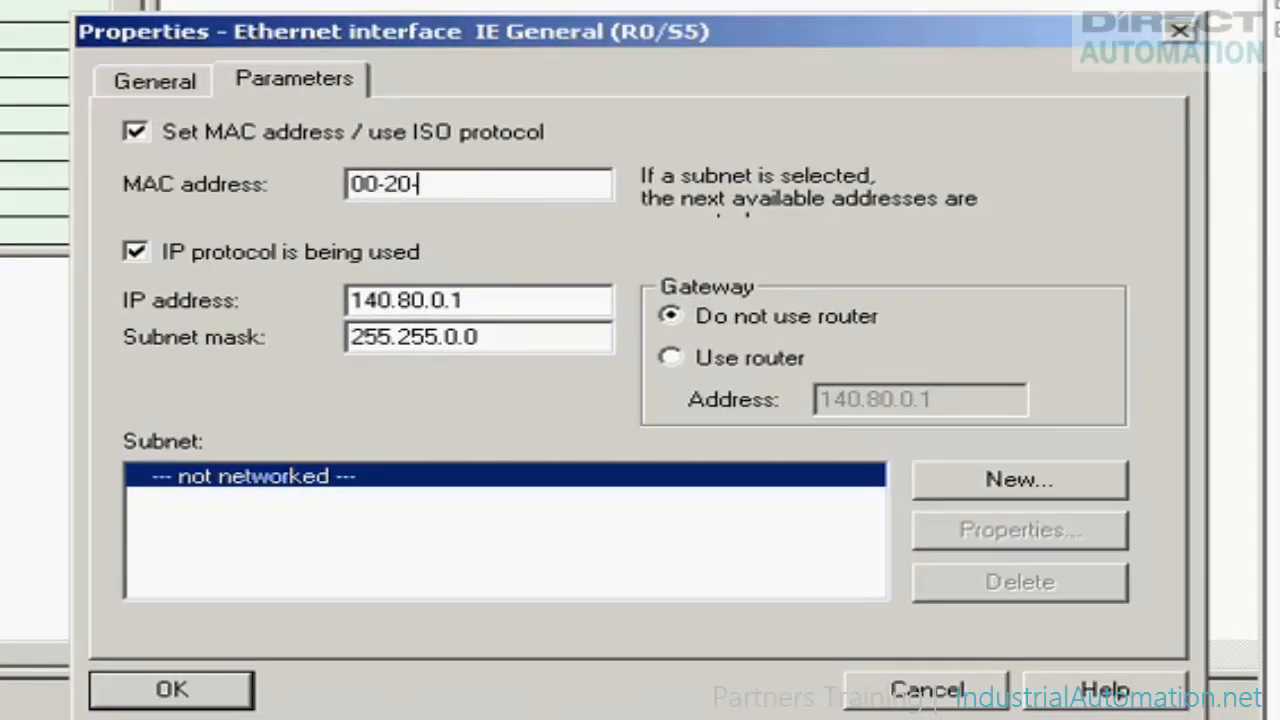
text(1)
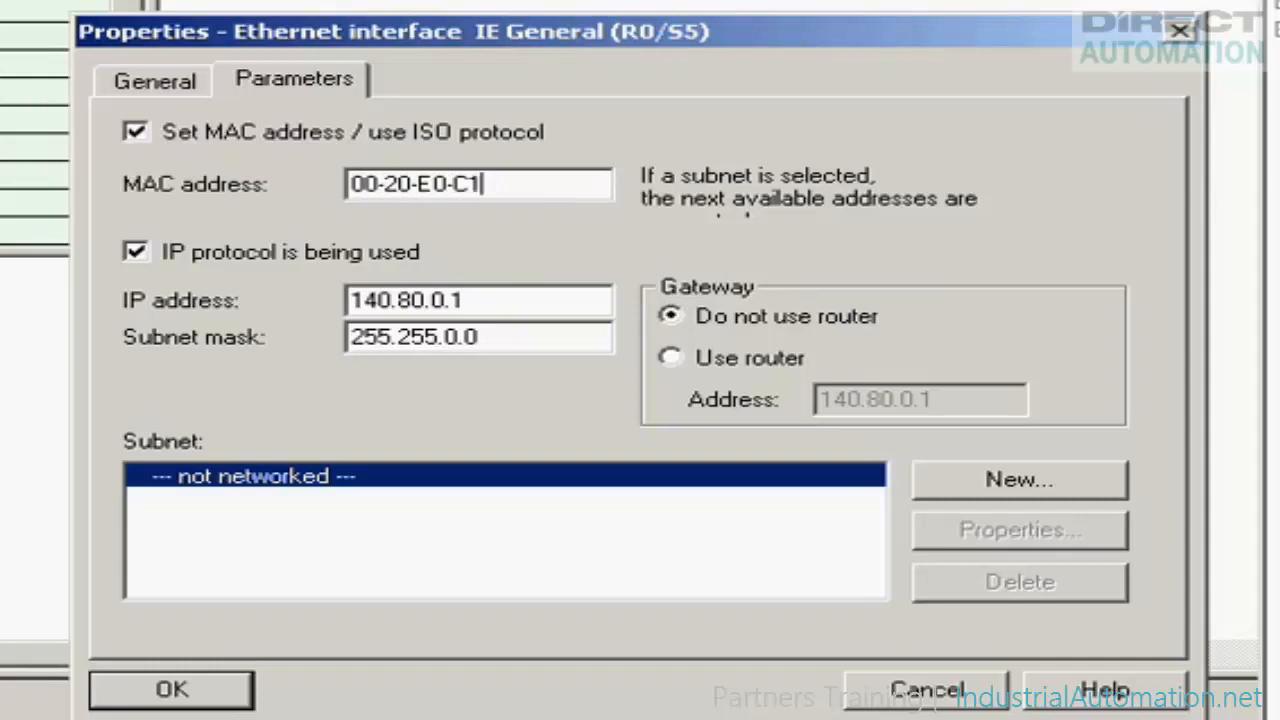
text(-32-4C)
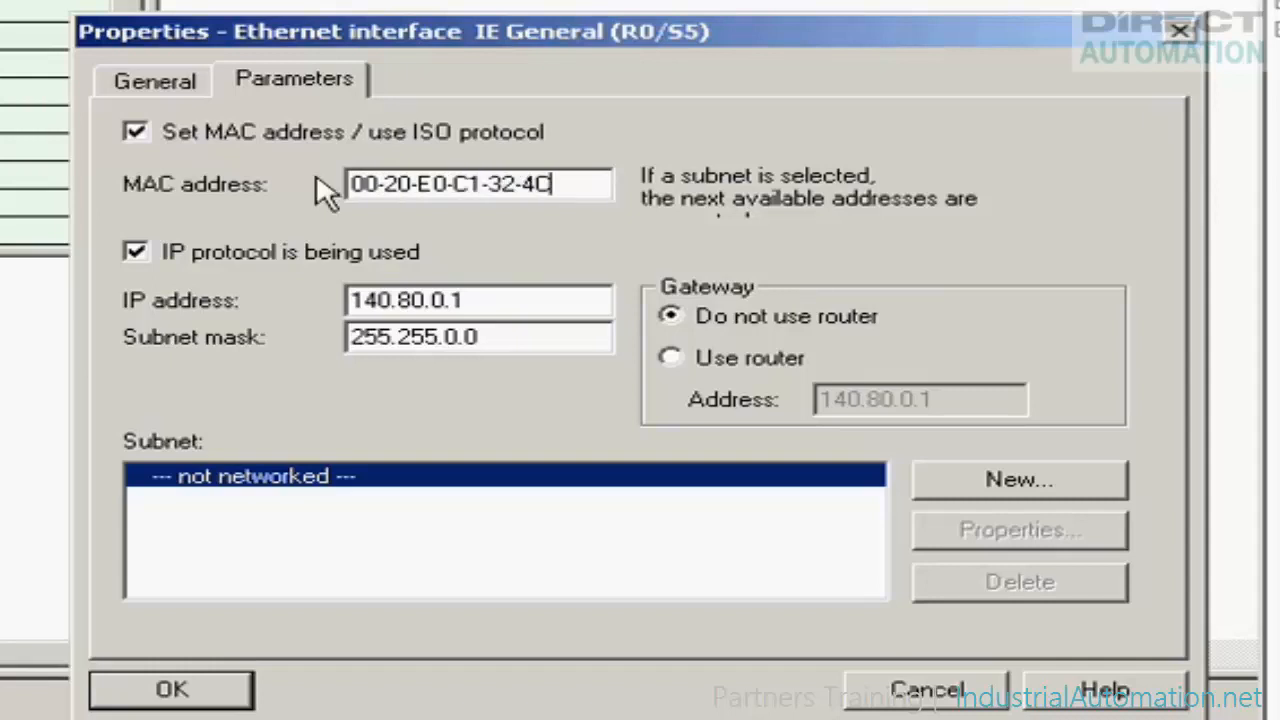
click(135, 252)
Create a new Industrial Ethernet subnet named Systembus for the IE General interface and confirm the interface's properties
click(957, 494)
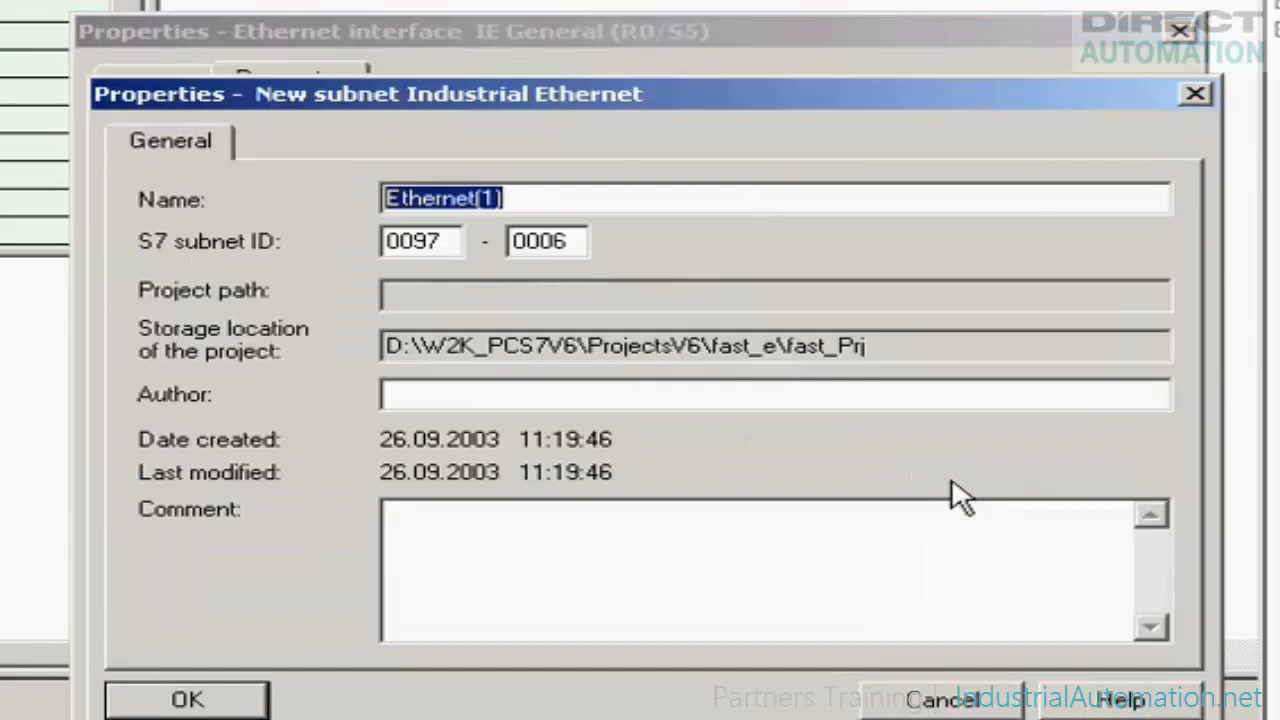
text(Systembu)
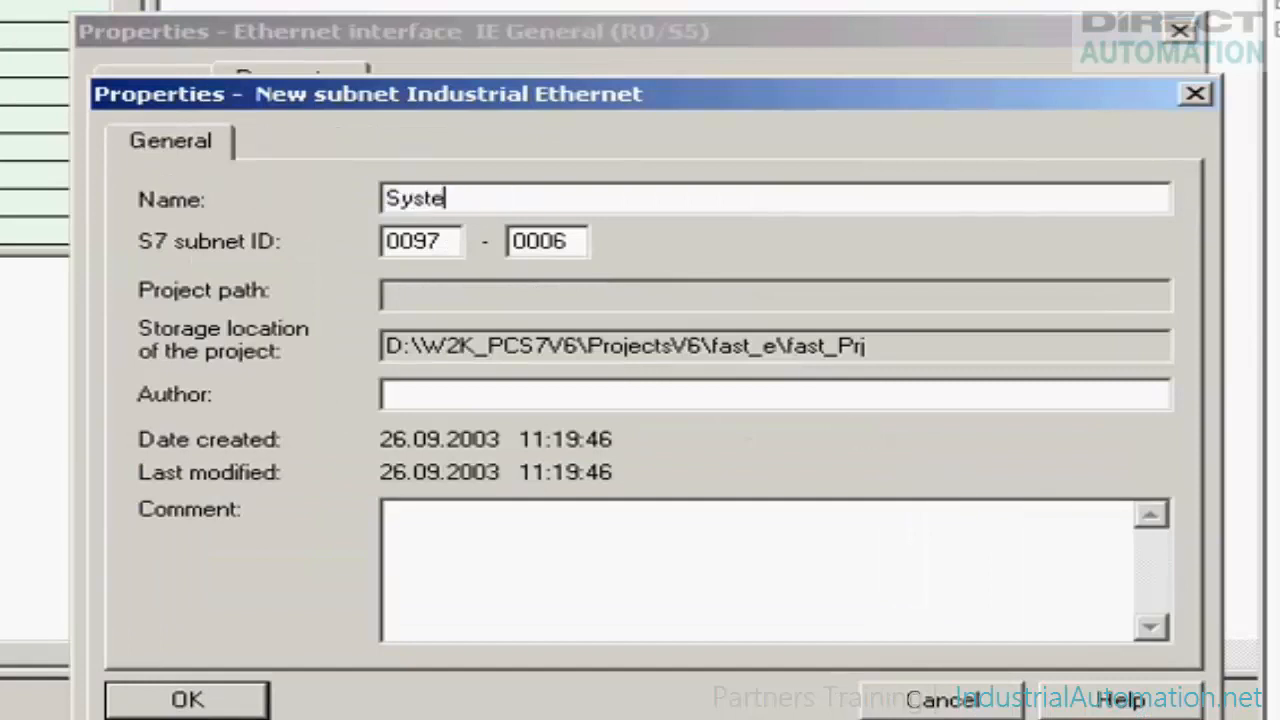
text(s)
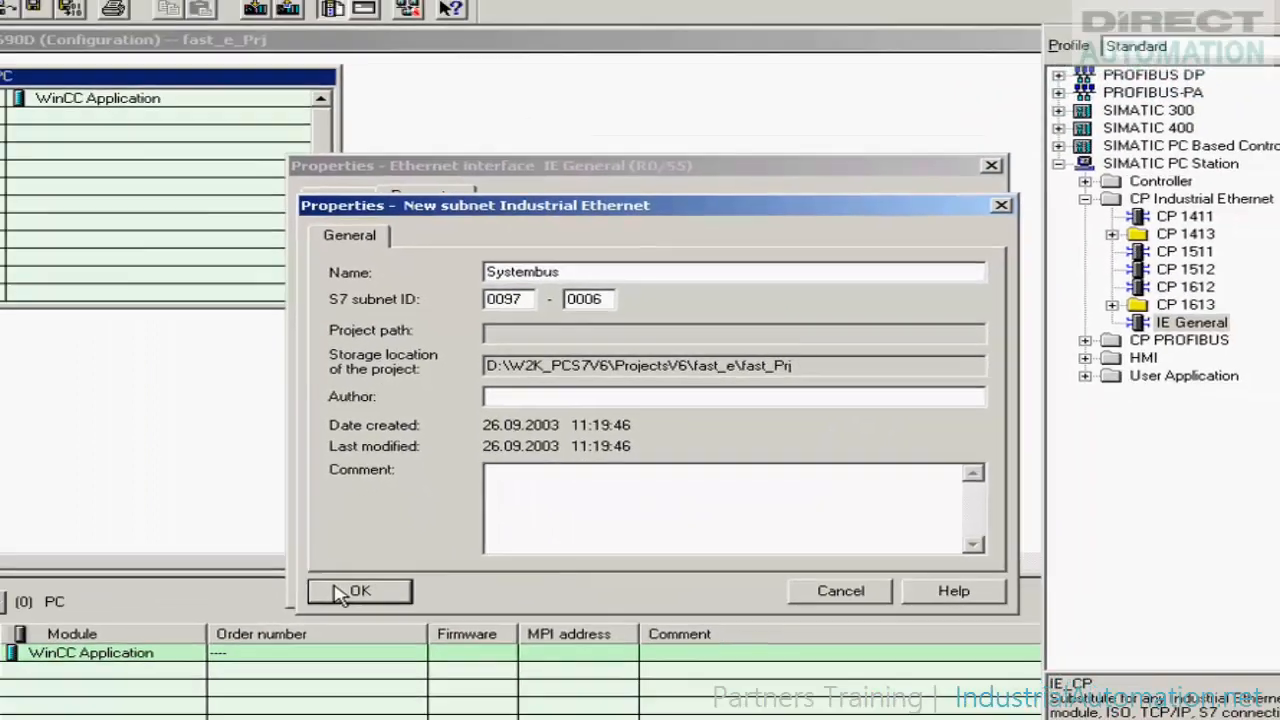
click(298, 658)
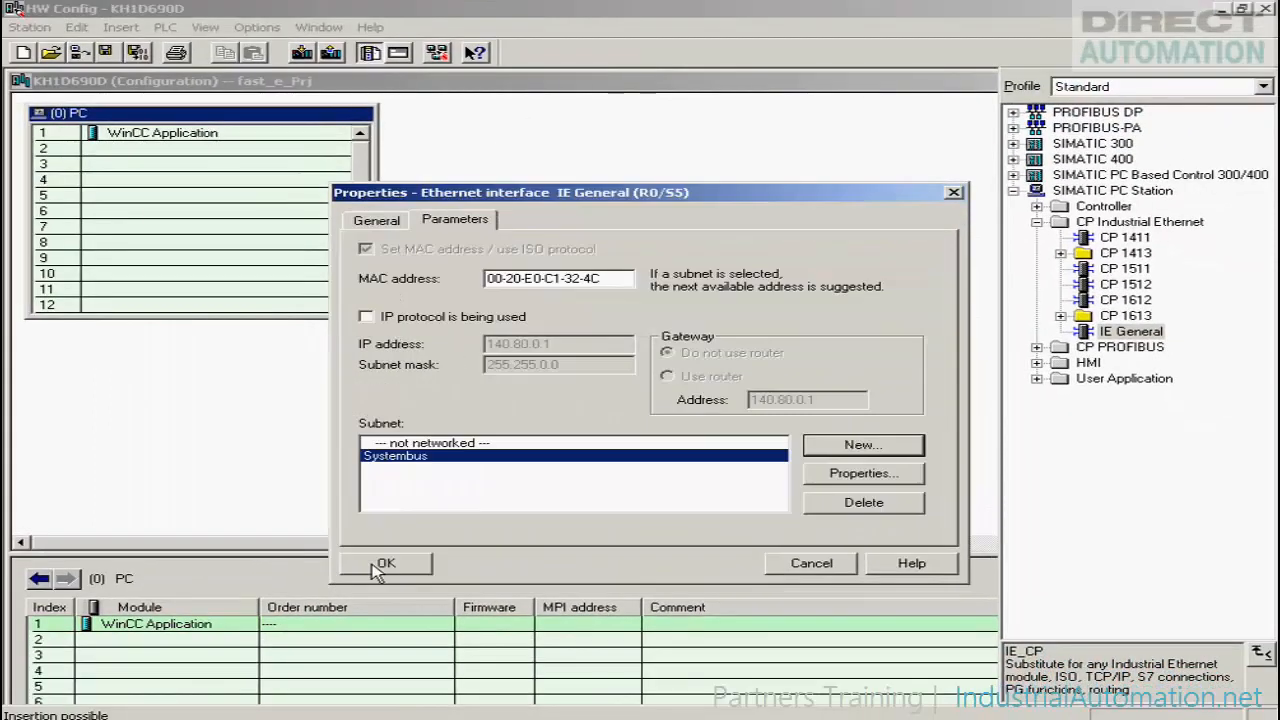
click(384, 565)
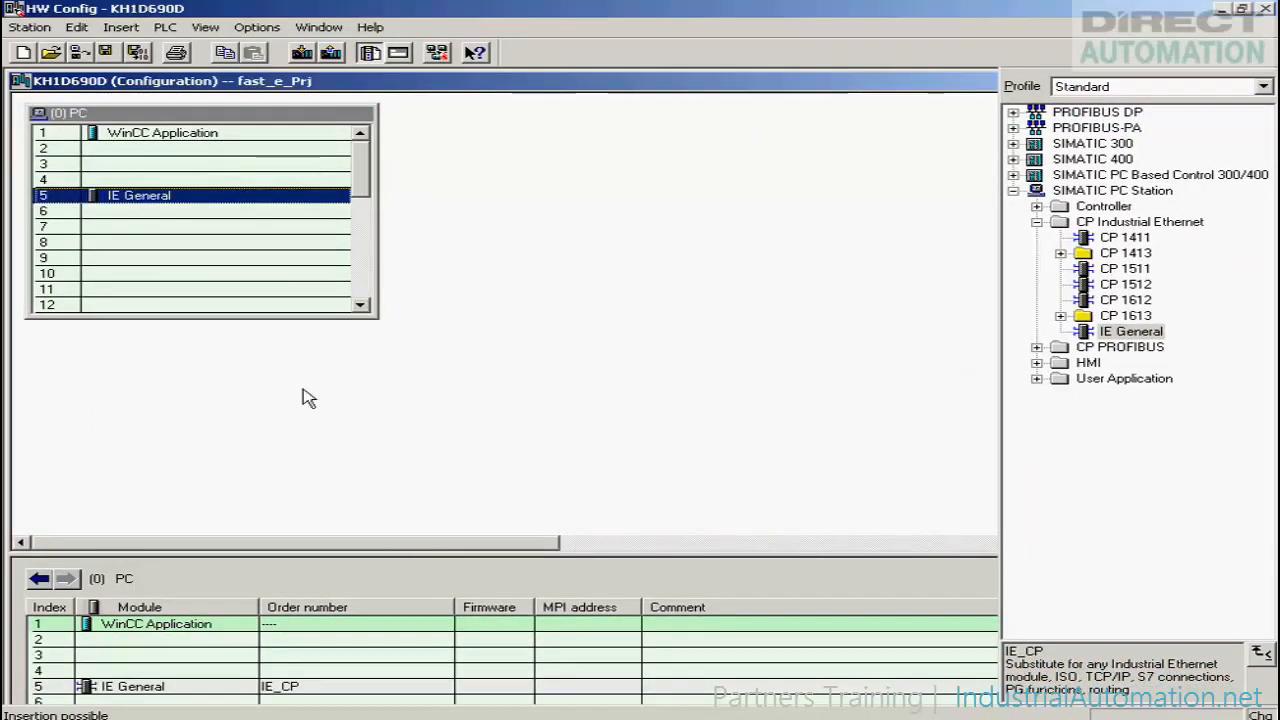
Save and compile the PC station's configuration, download it to all target modules and close the hardware configuration
click(145, 53)
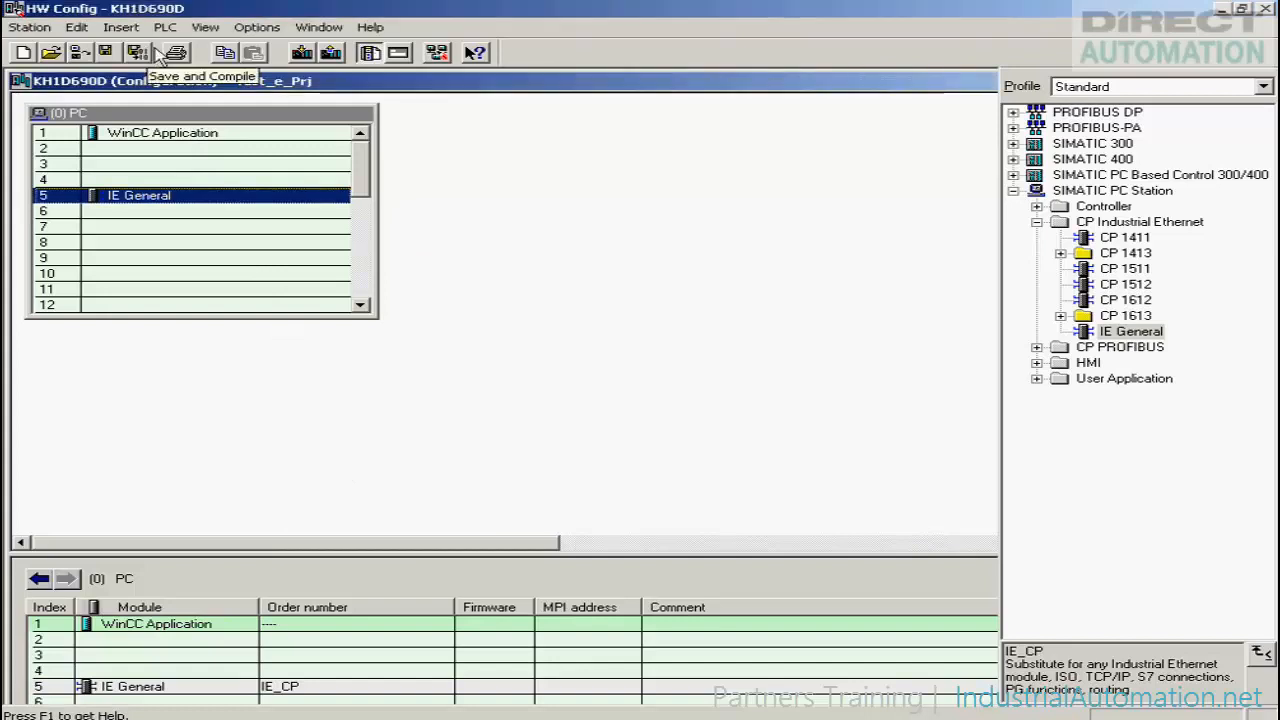
click(298, 54)
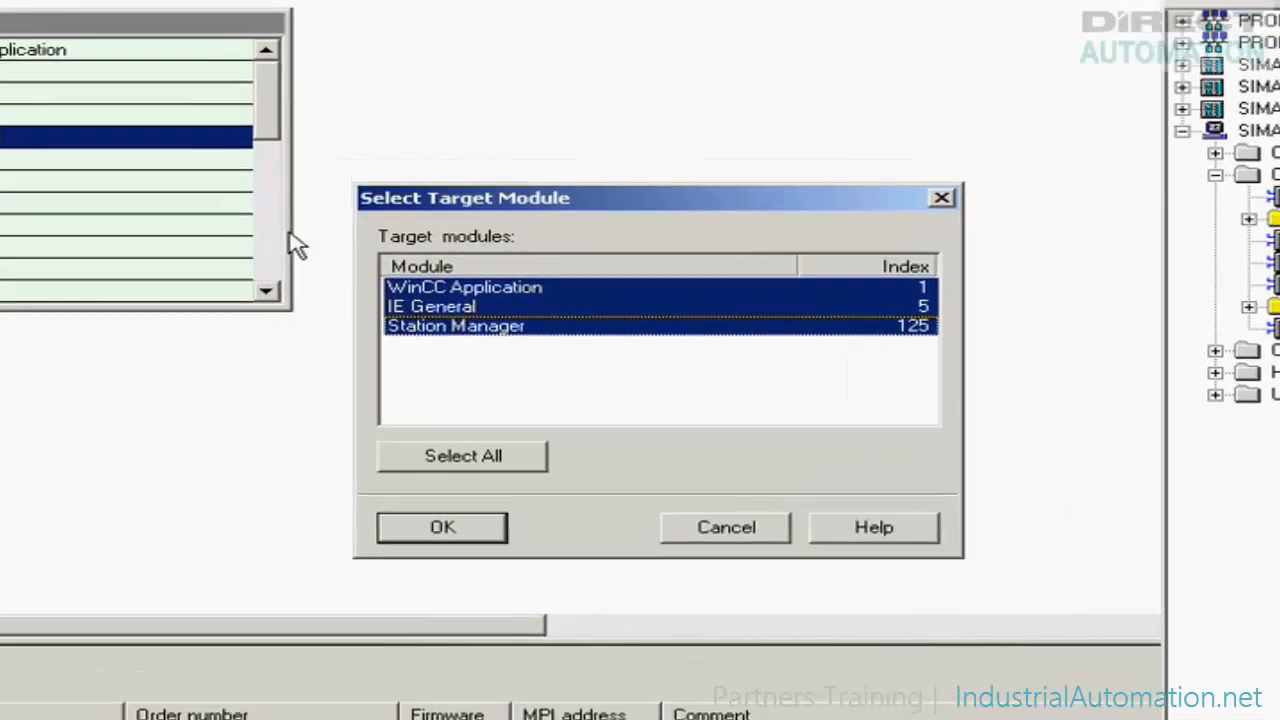
click(320, 600)
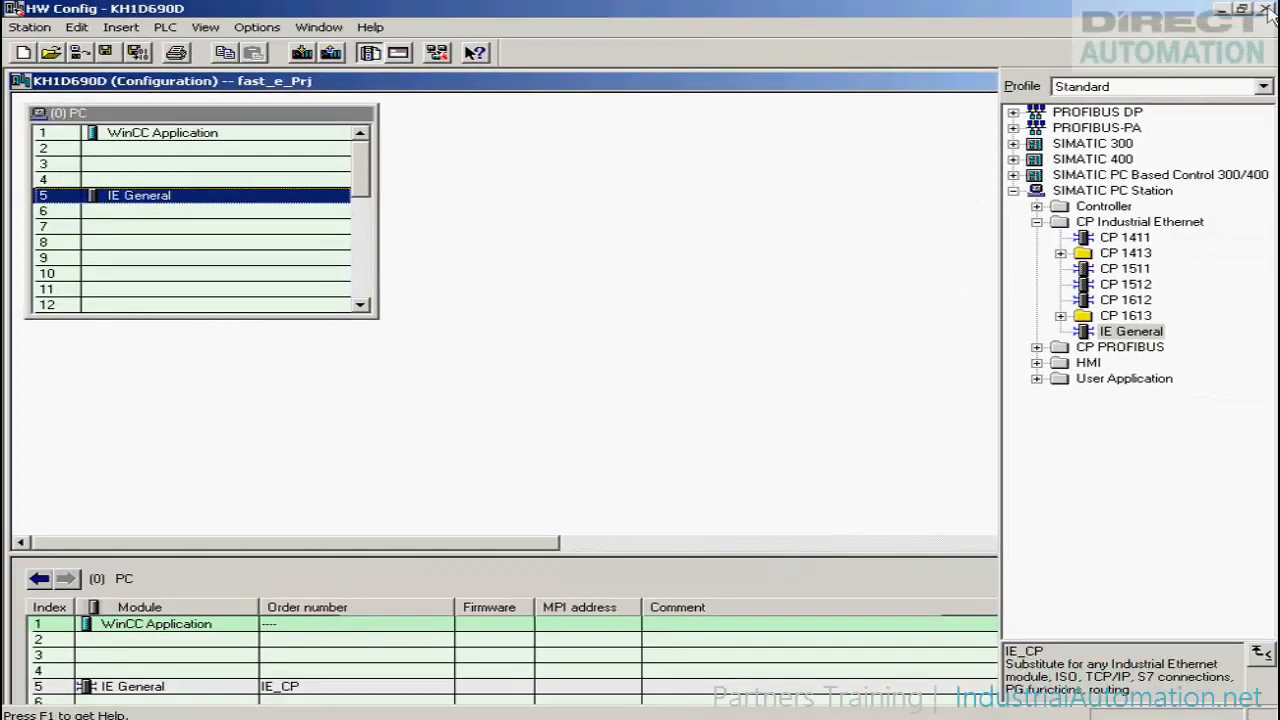
click(1266, 10)
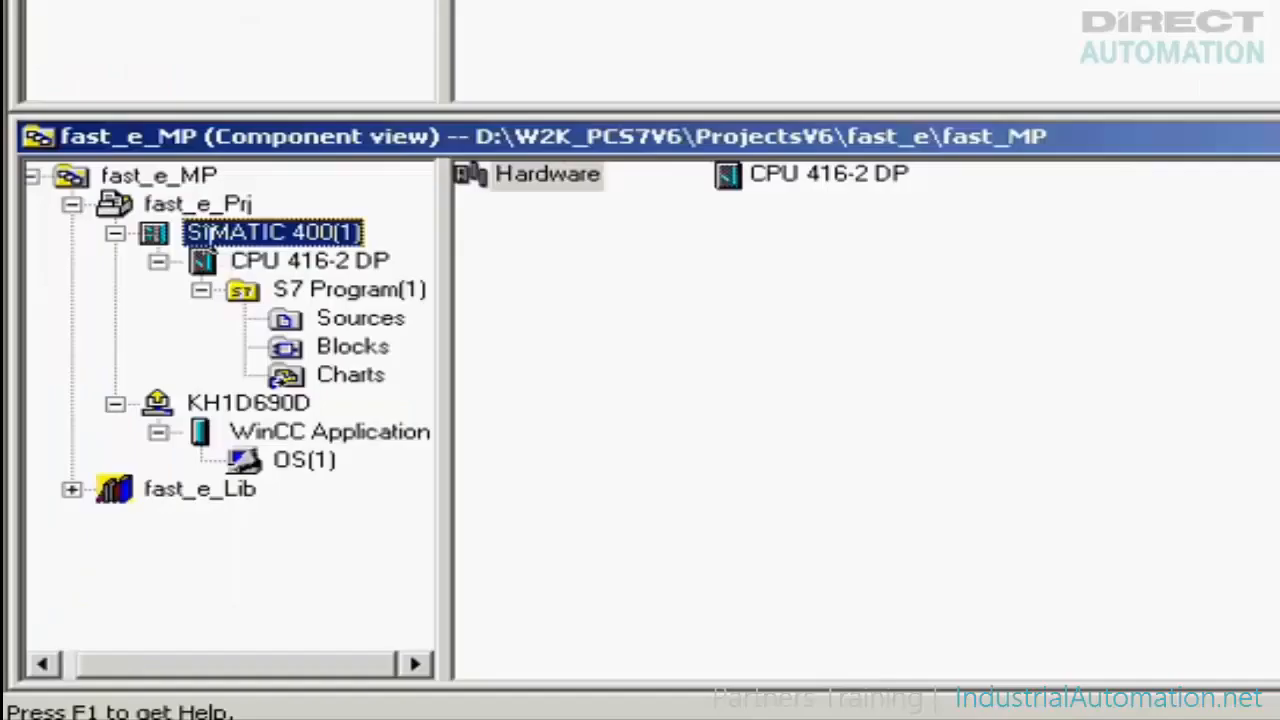
Rename the SIMATIC 400(1) station as AS1 and its S7 program as AS1_Prog
click(114, 458)
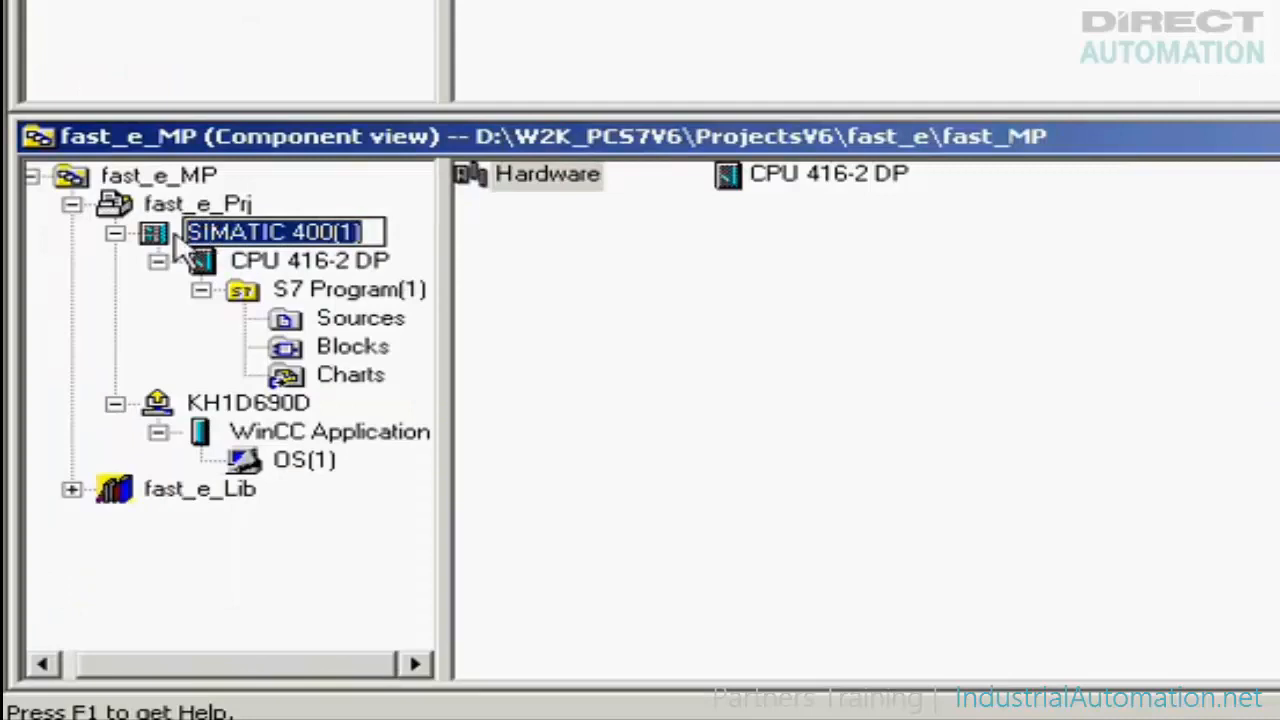
text(AS1)
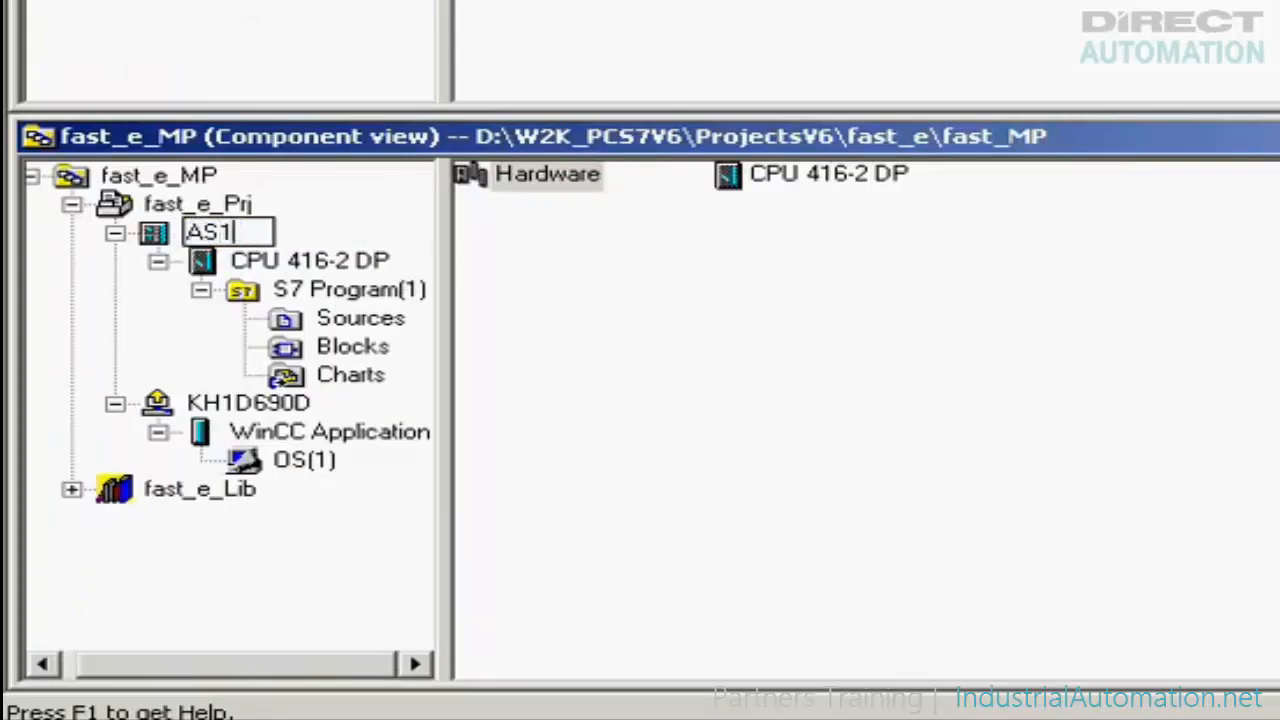
key(Return)
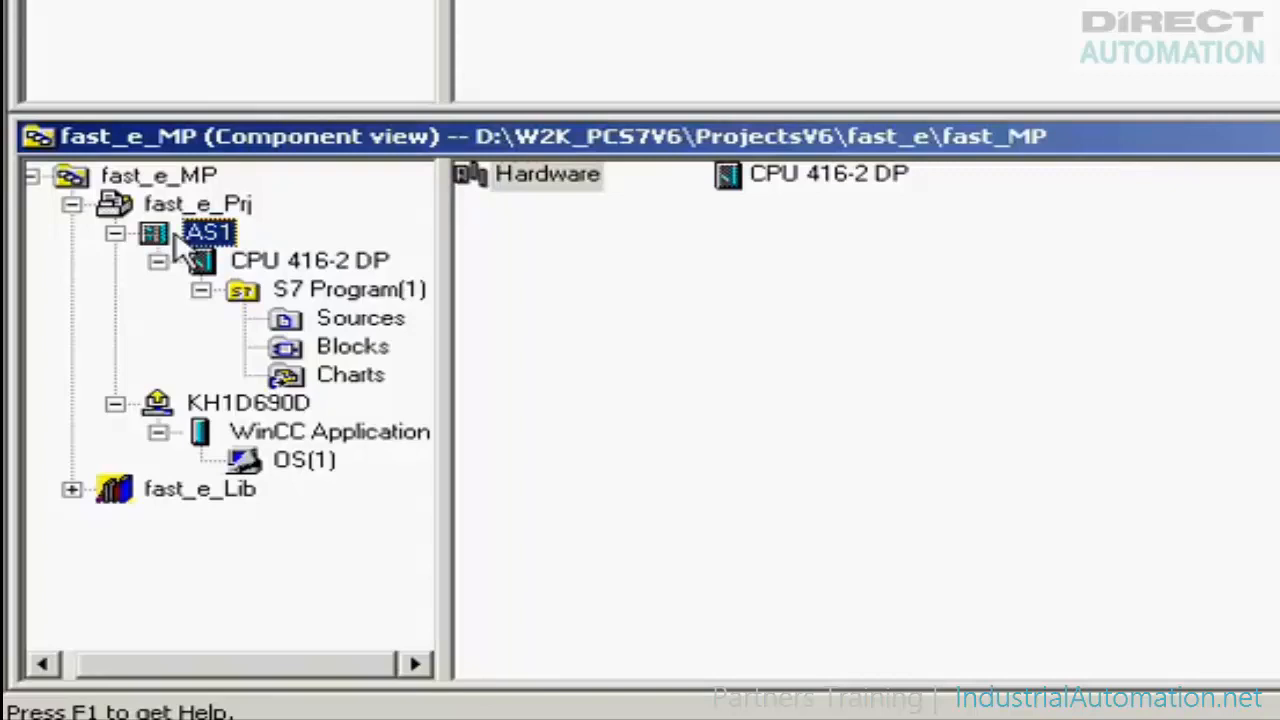
click(298, 295)
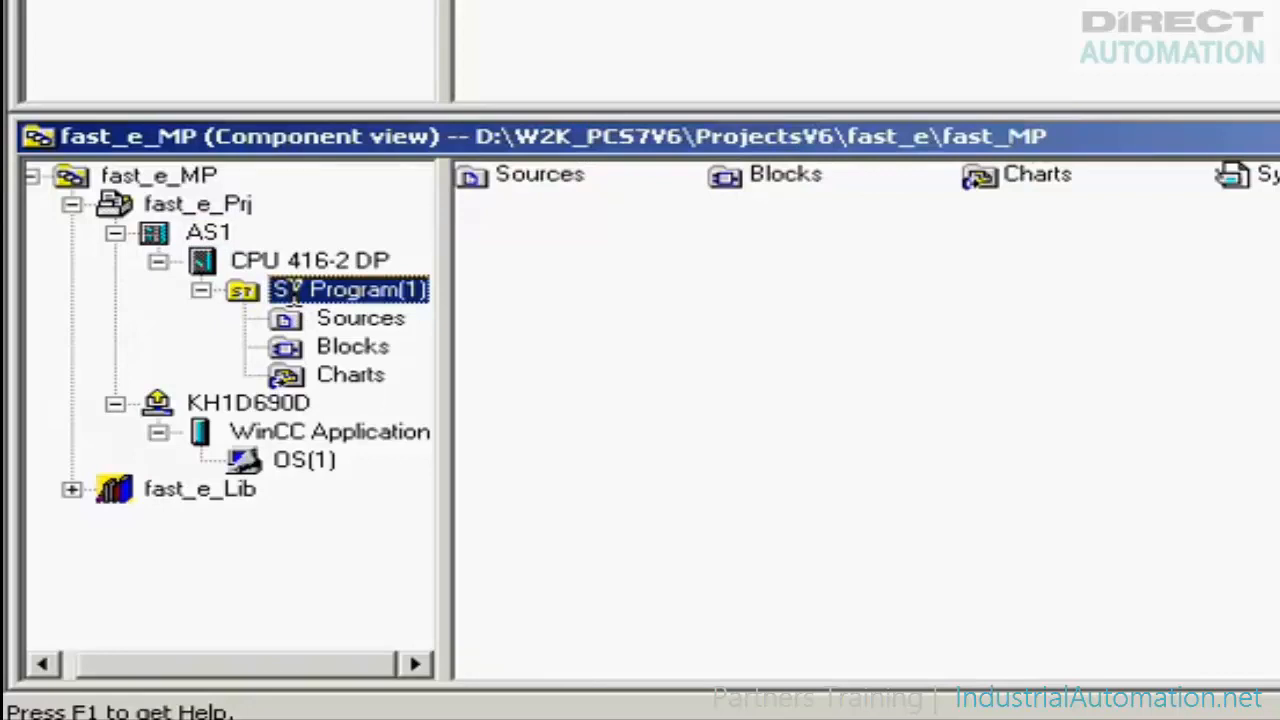
click(293, 292)
text(AS1_Prog)
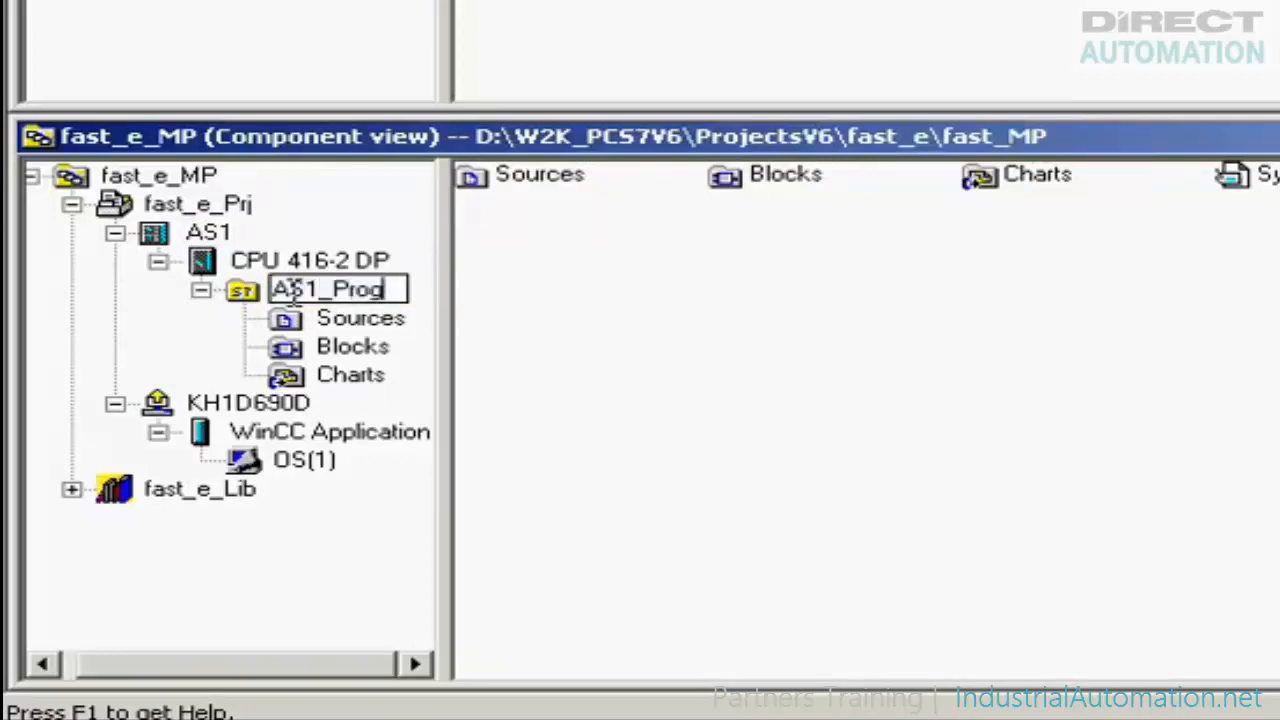
key(Return)
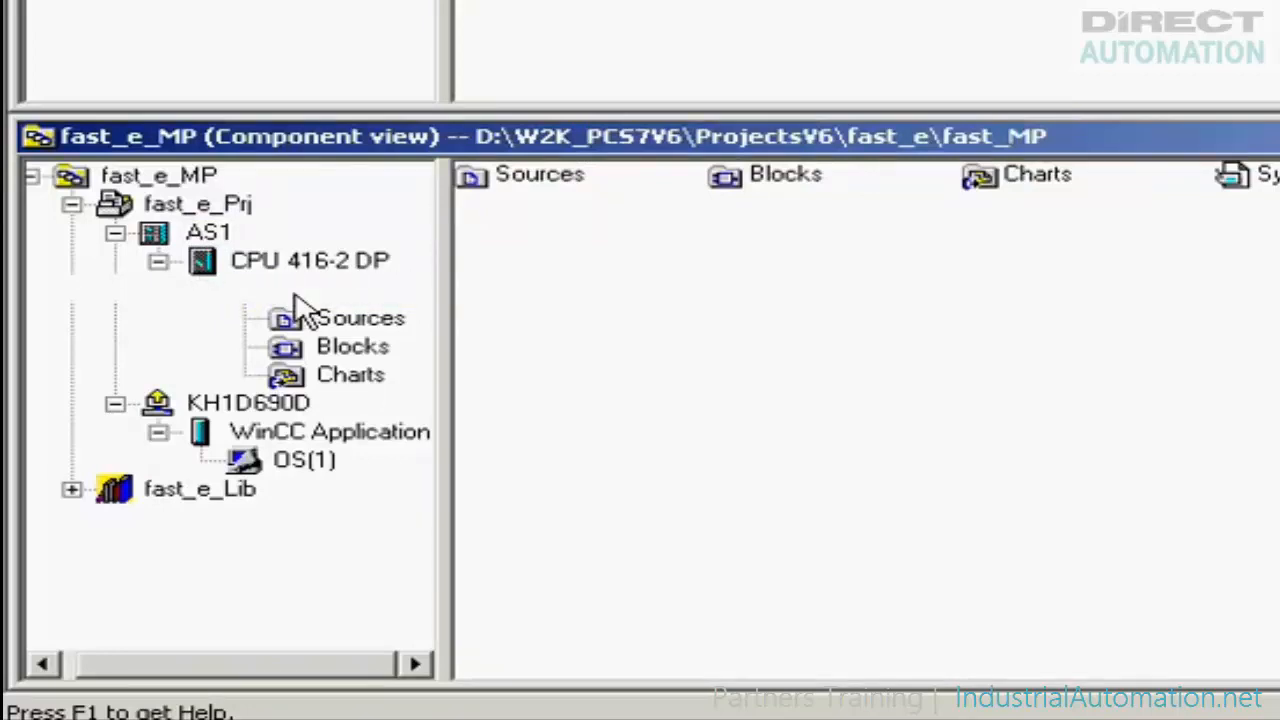
Open the hardware configuration of station AS1
click(218, 236)
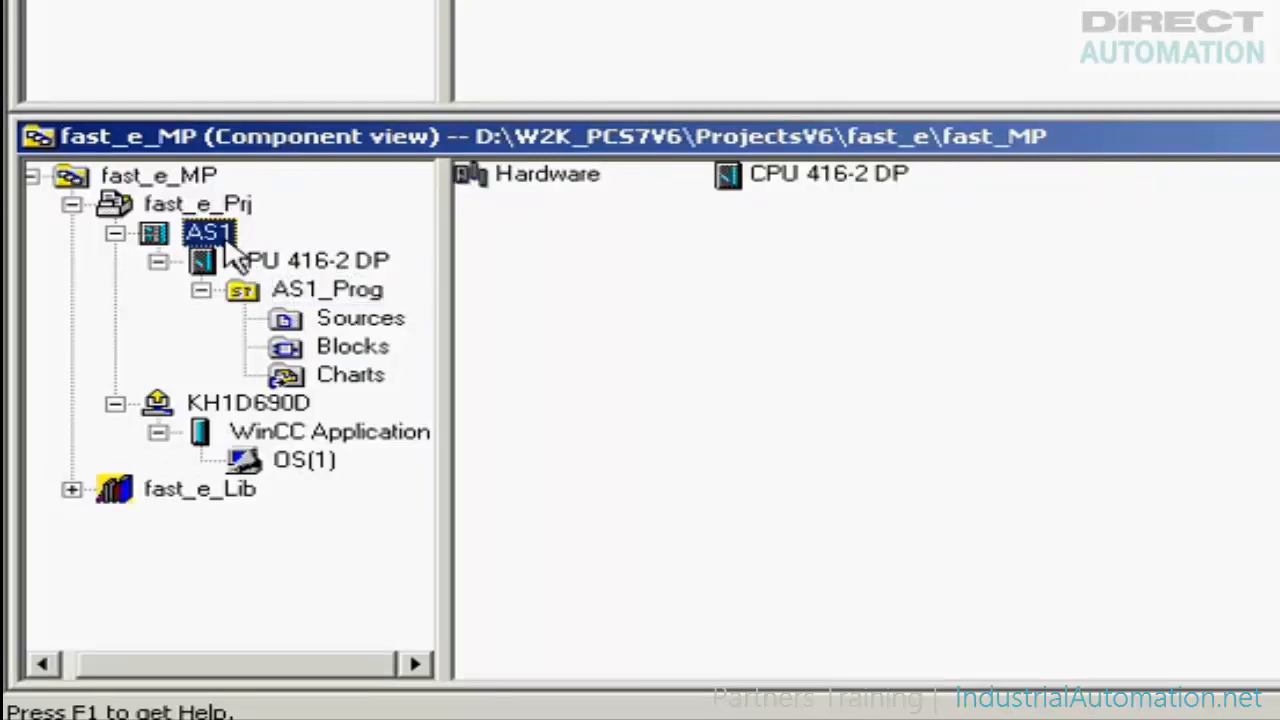
click(528, 186)
double_click(537, 185)
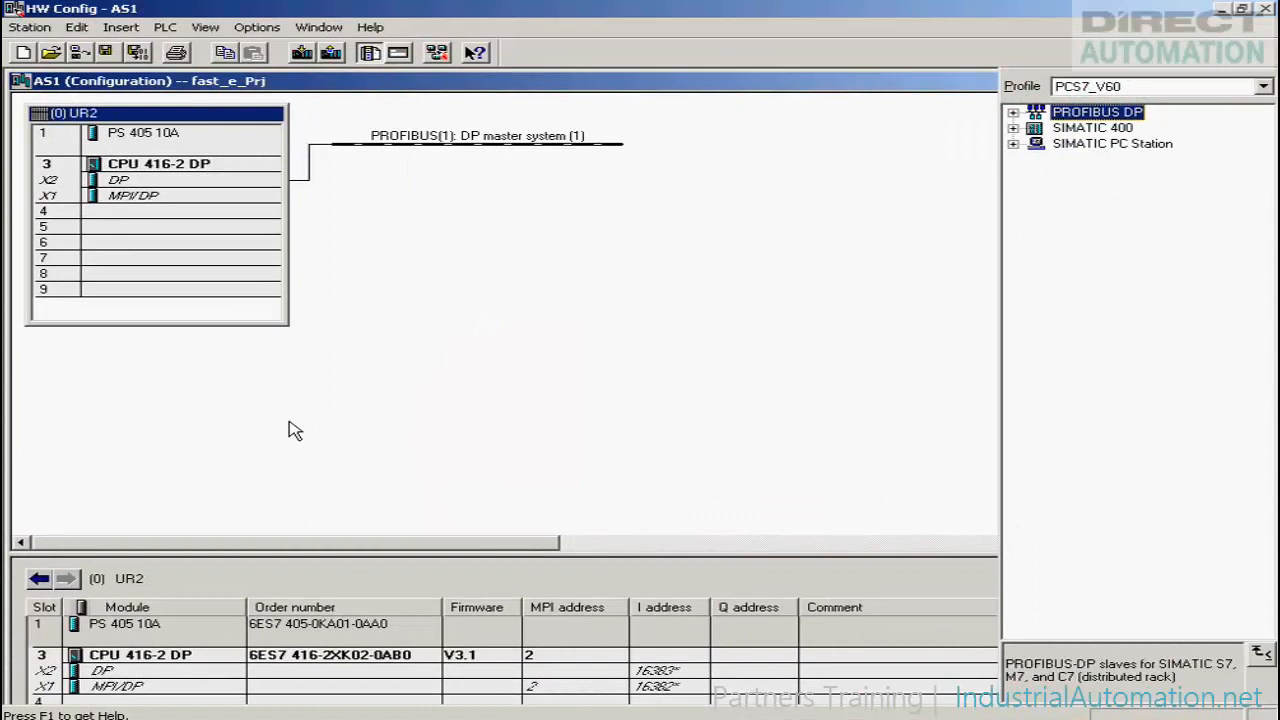
Check the object properties of the UR2 rack, including its description and order number
click(173, 128)
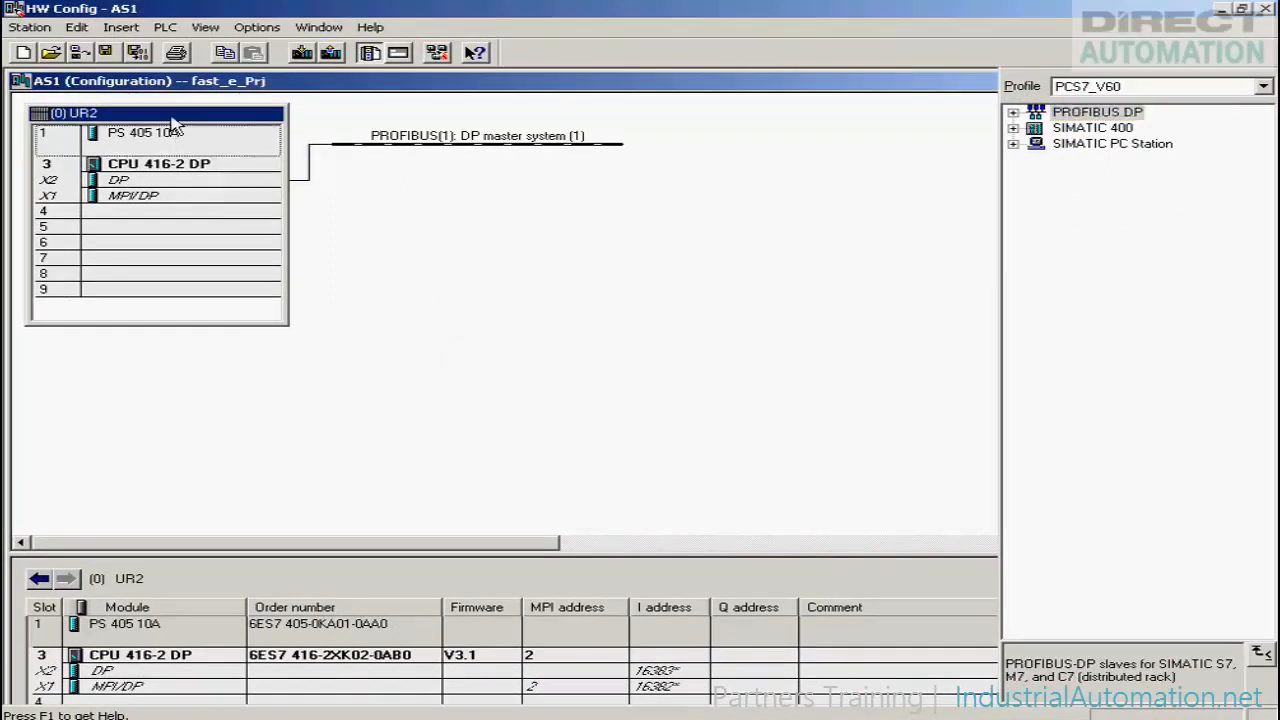
right_click(173, 124)
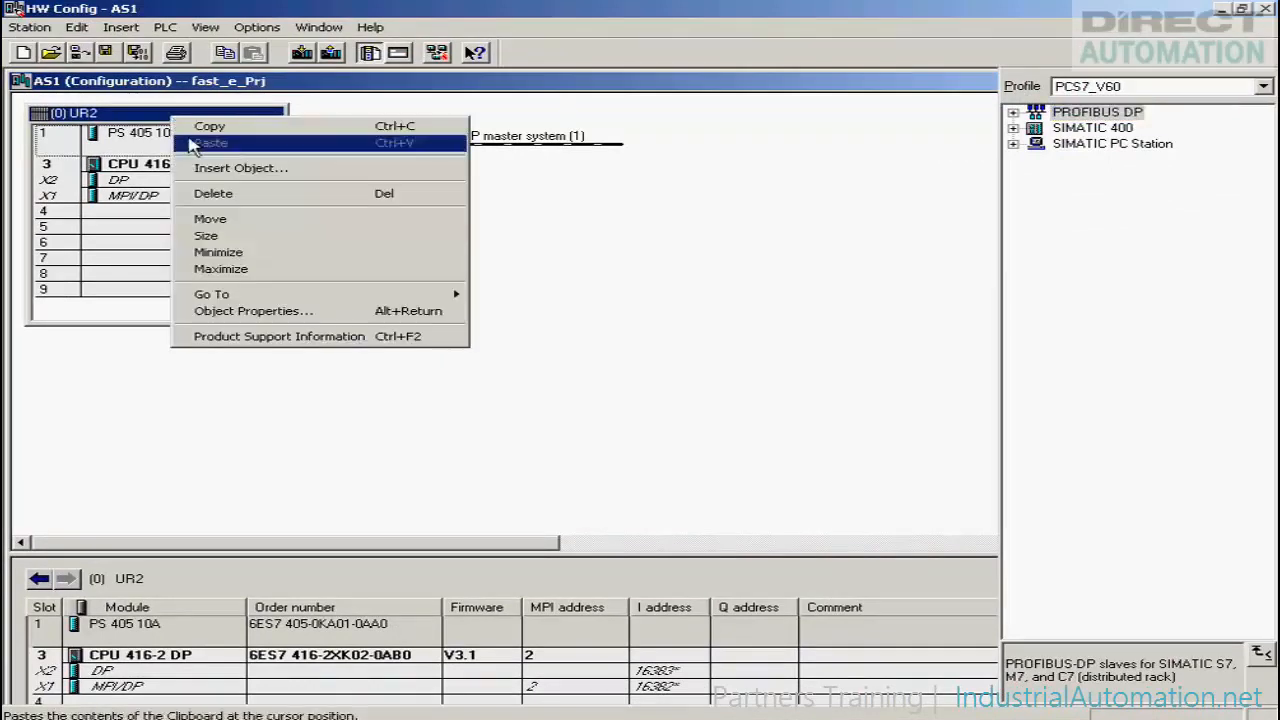
click(240, 311)
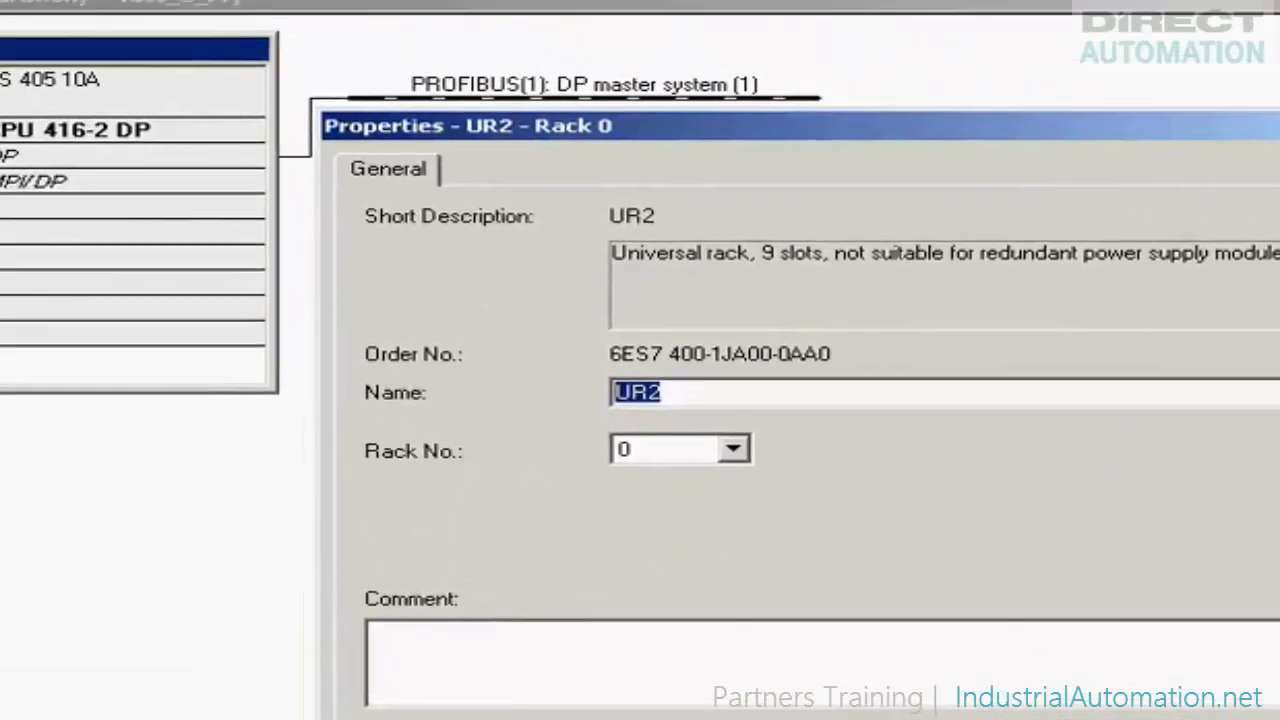
click(266, 684)
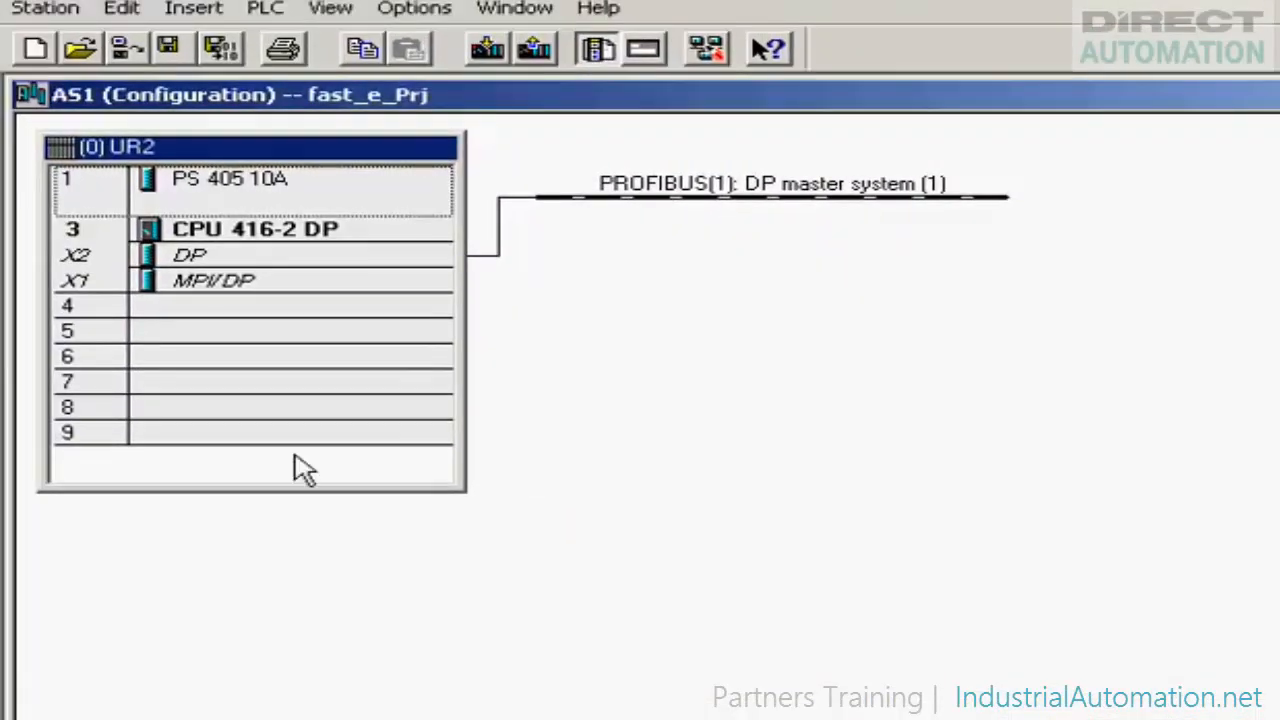
Replace the PS 405 10A power supply in slot 1 of the rack with a standard PS 407 10A
click(243, 208)
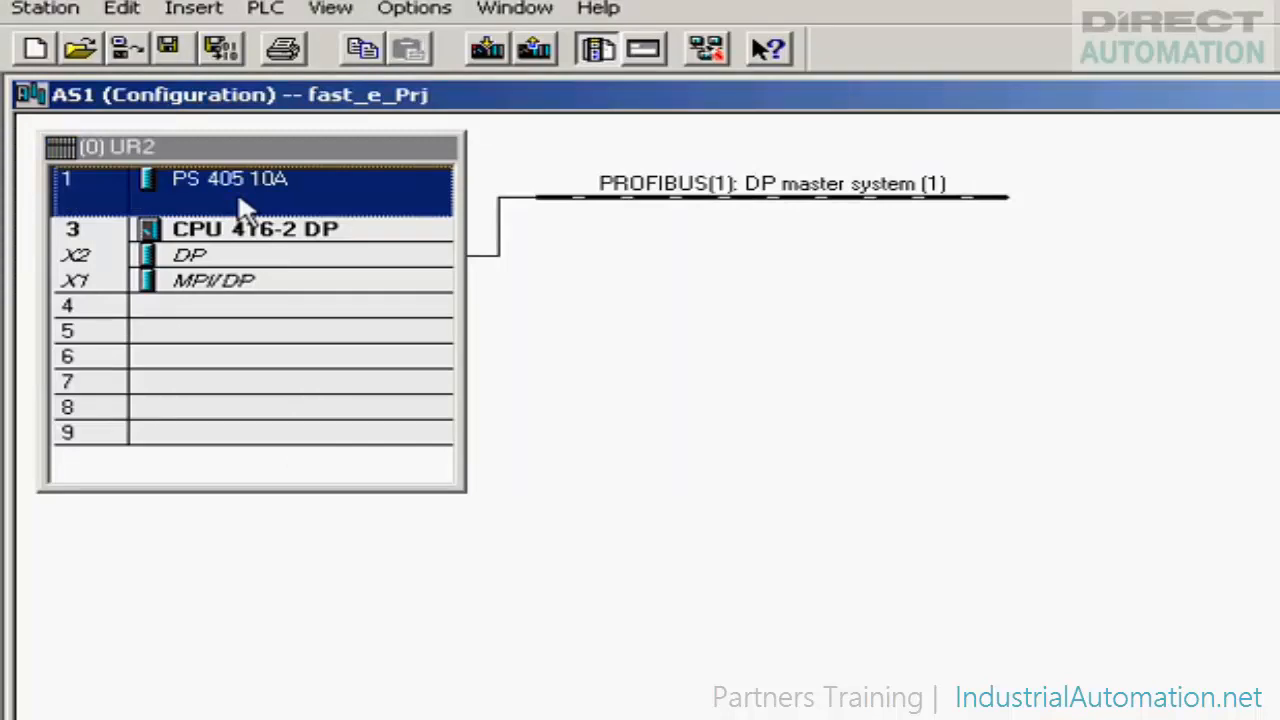
right_click(247, 210)
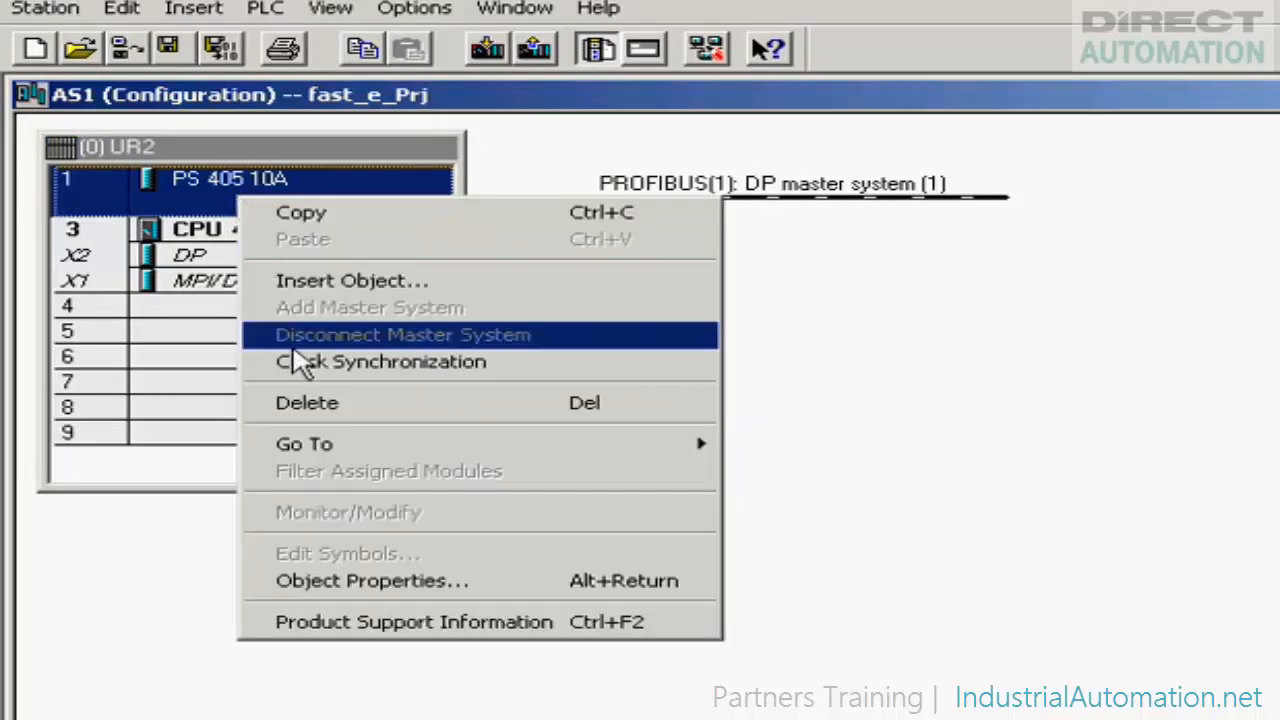
click(310, 404)
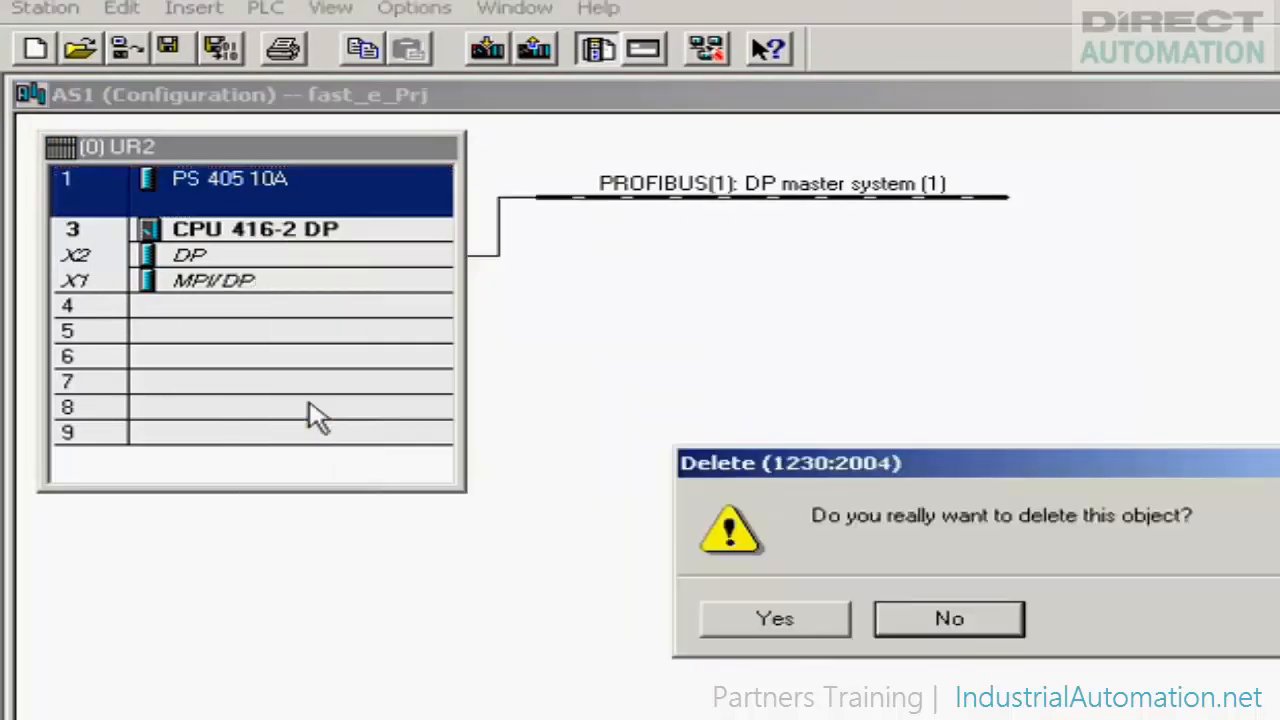
click(773, 617)
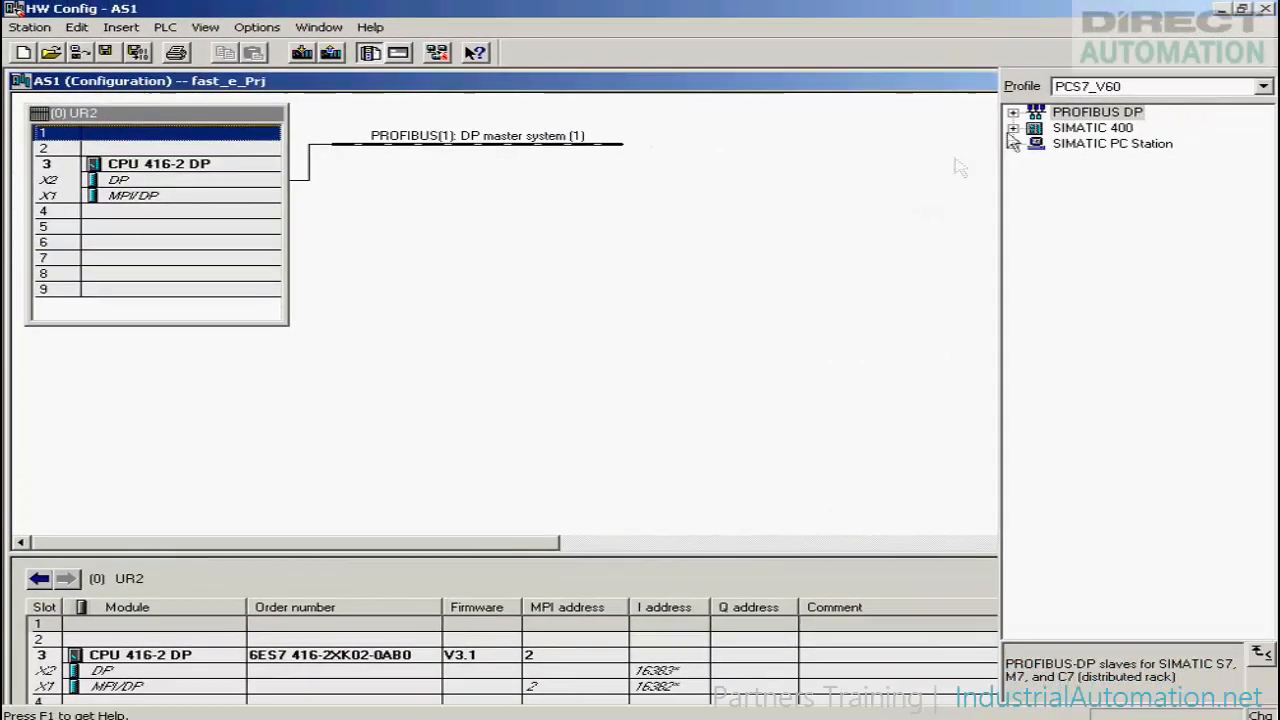
click(1013, 128)
click(1036, 190)
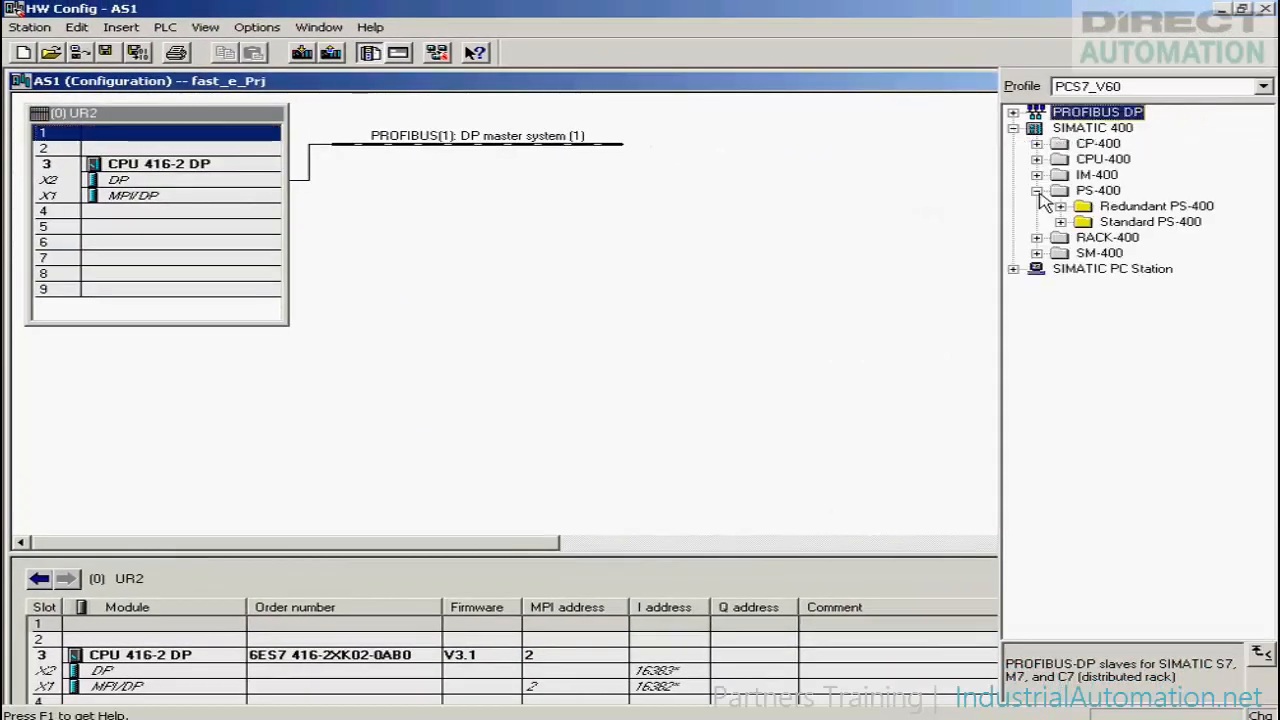
click(1060, 221)
double_click(1158, 268)
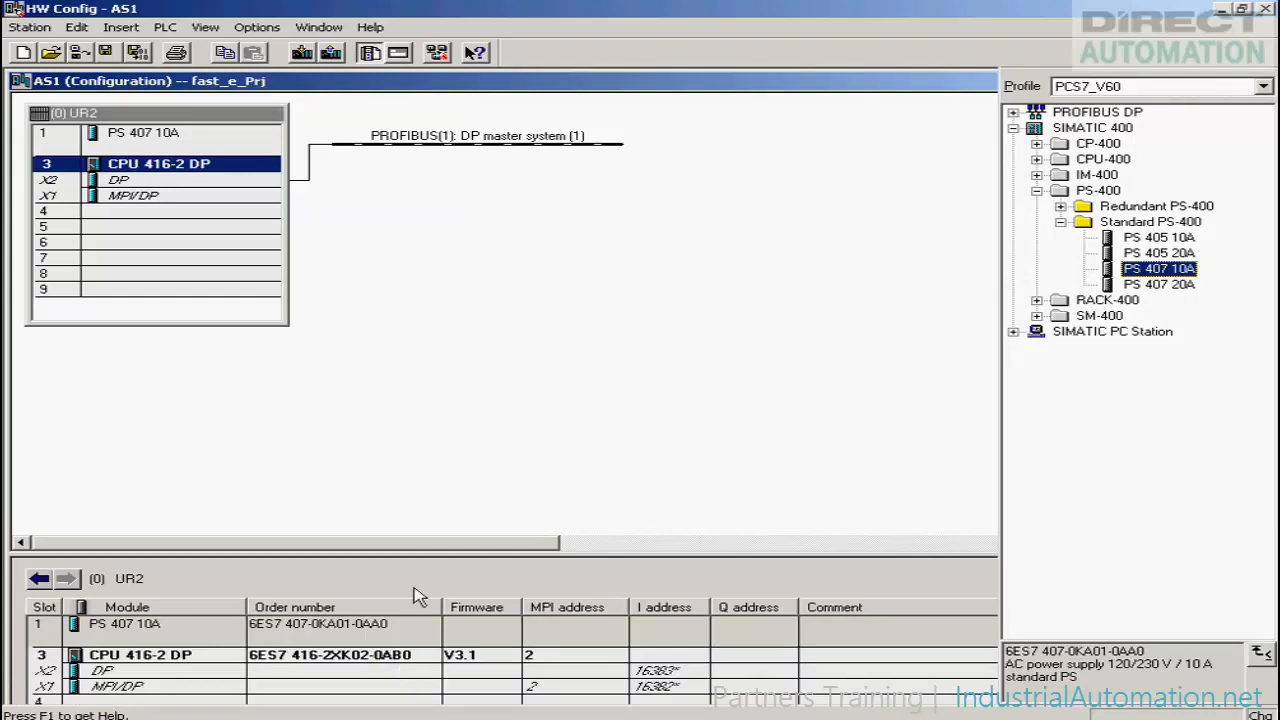
Enlarge the rack's module table and insert an Industrial Ethernet CP 443-1 module, version V2.x, in slot 4
drag(423, 548, 423, 472)
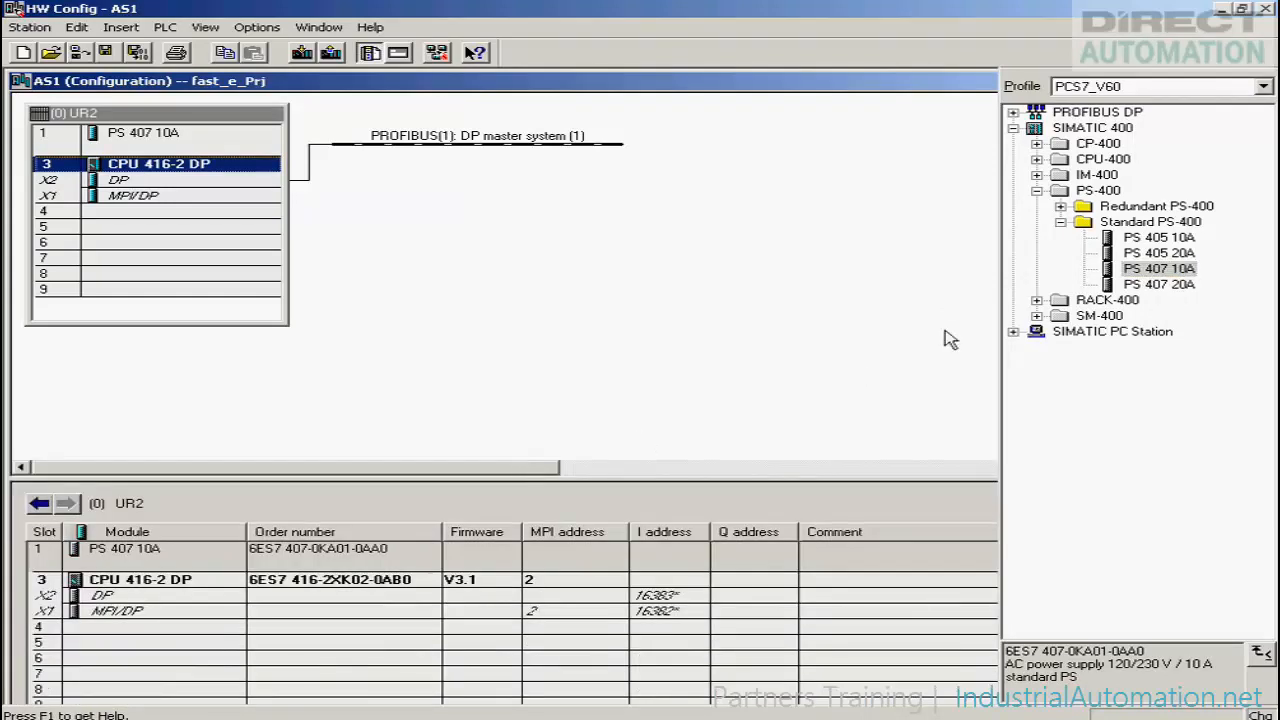
click(1036, 144)
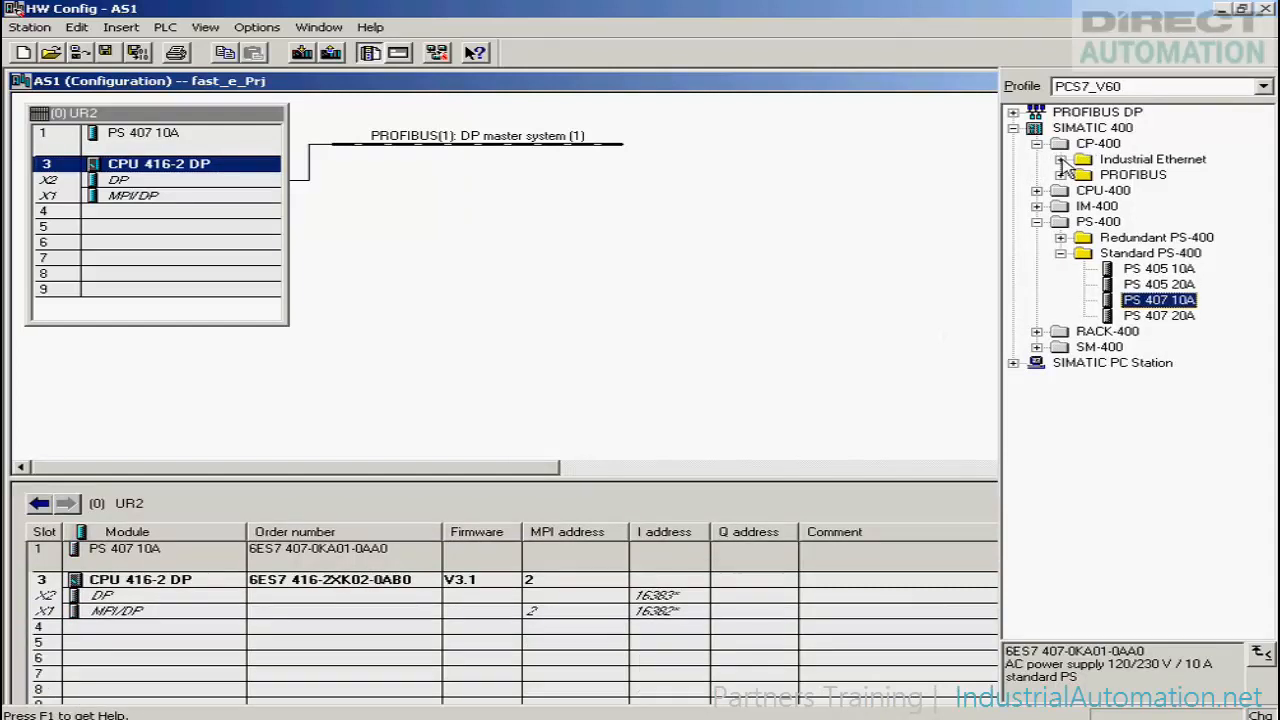
click(1060, 159)
click(1084, 175)
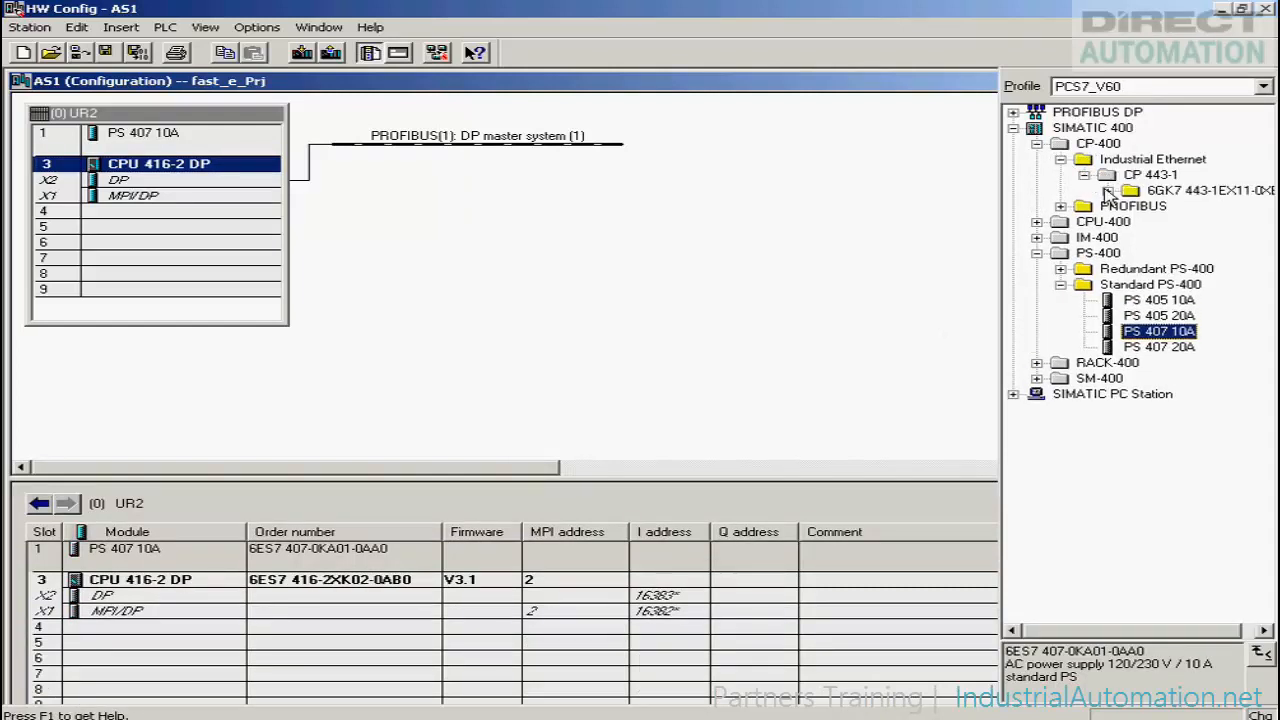
click(1107, 190)
click(1180, 207)
drag(1180, 207, 267, 213)
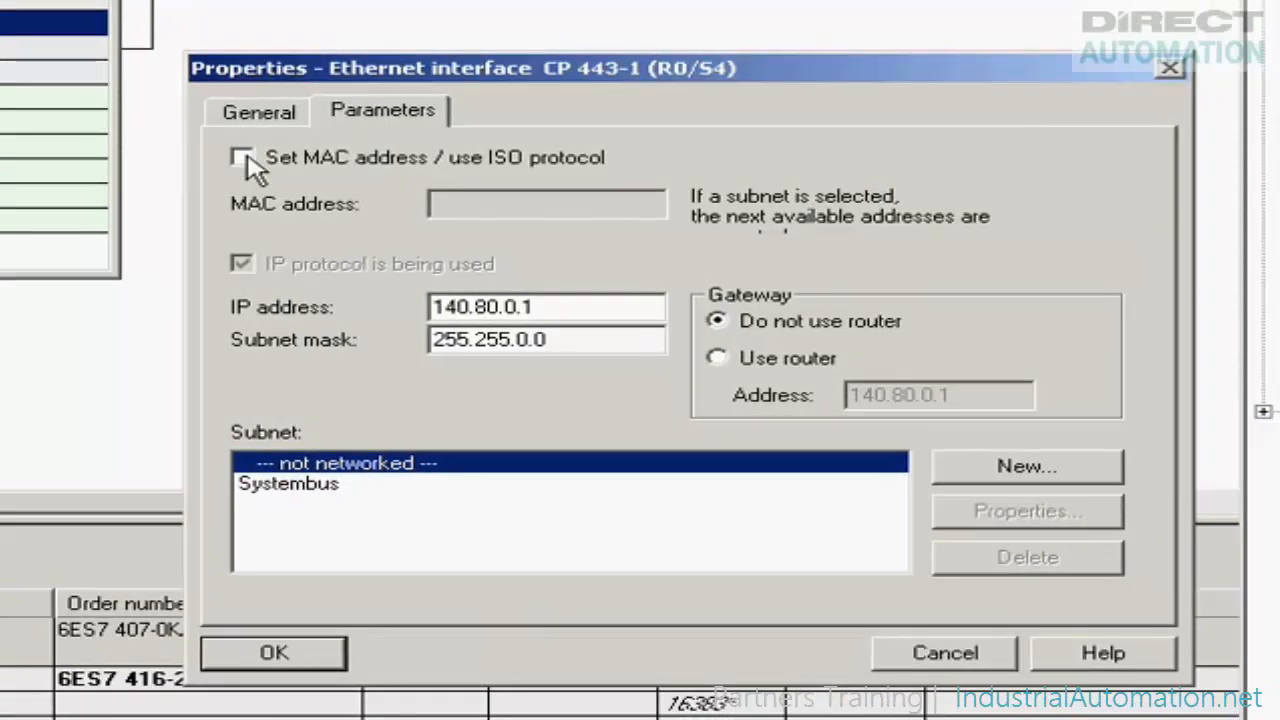
click(242, 158)
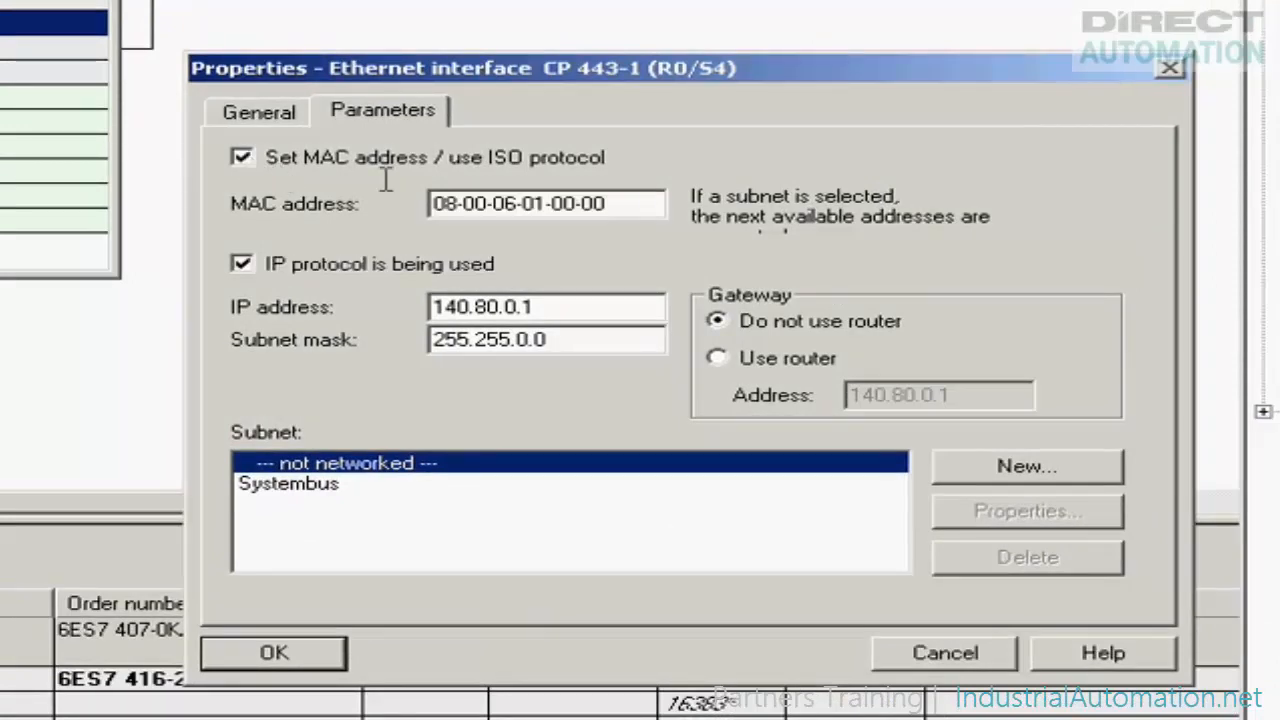
click(615, 204)
key(BackSpace)
key(BackSpace)
text(10)
click(244, 265)
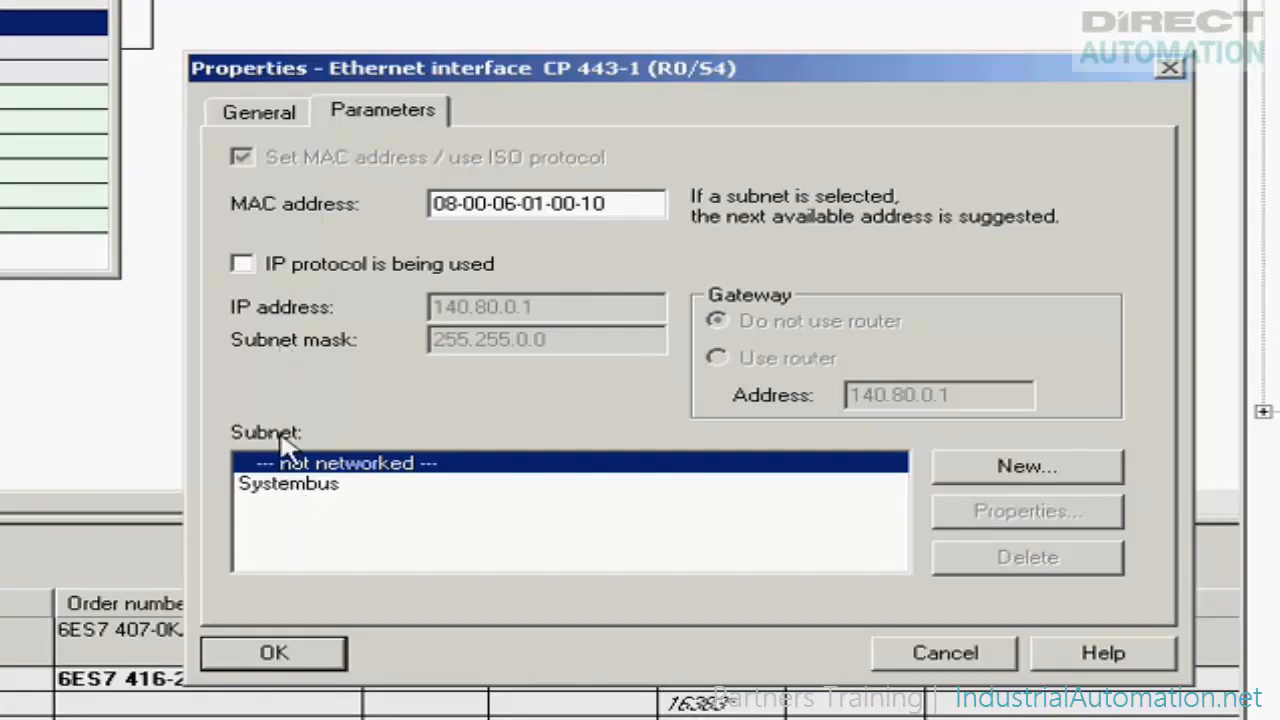
click(290, 485)
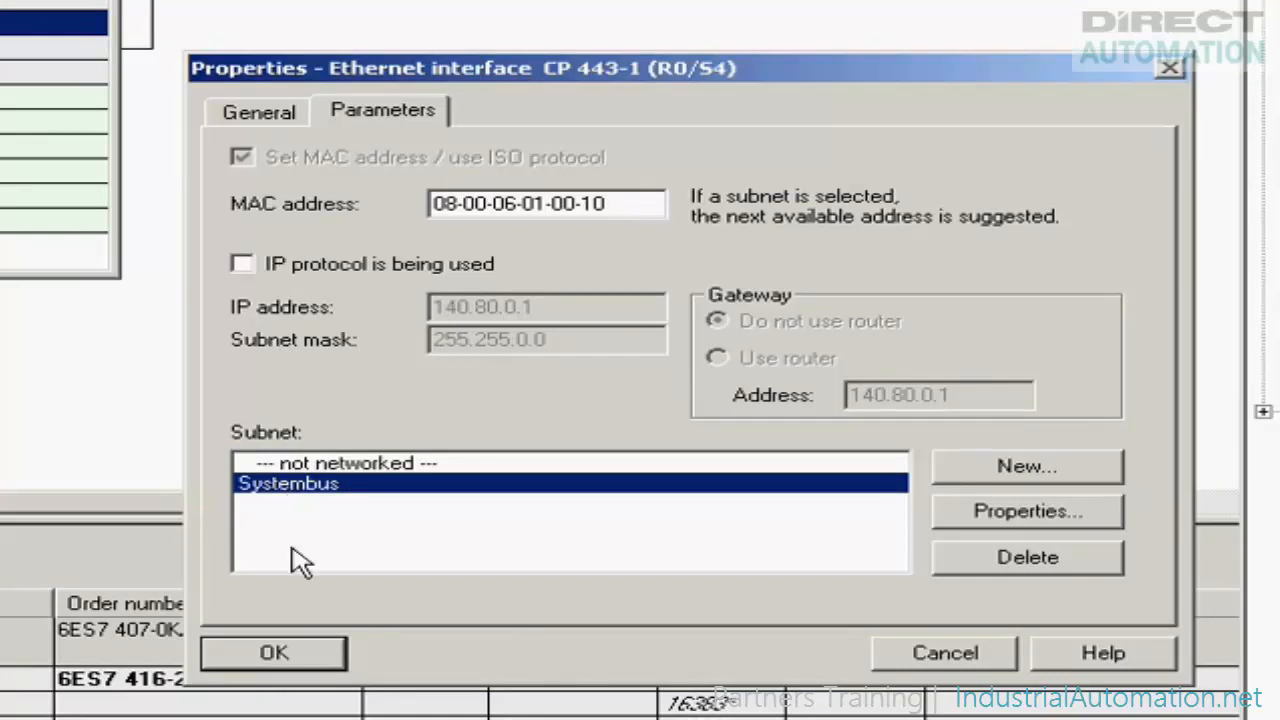
click(298, 650)
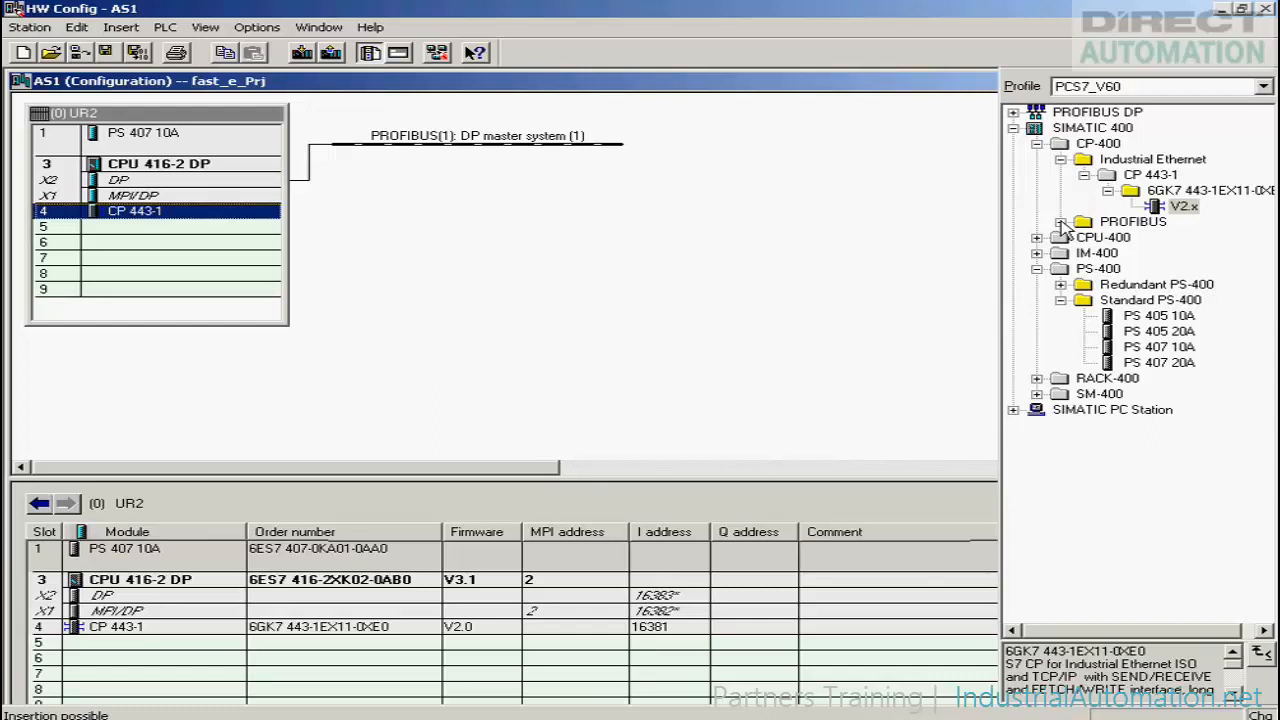
Insert a PROFIBUS CP 443-5 Extended module, 6GK7 443-5DX03-0XE0 version V5.0, in slot 5 of the UR2 rack
click(1060, 221)
click(1084, 237)
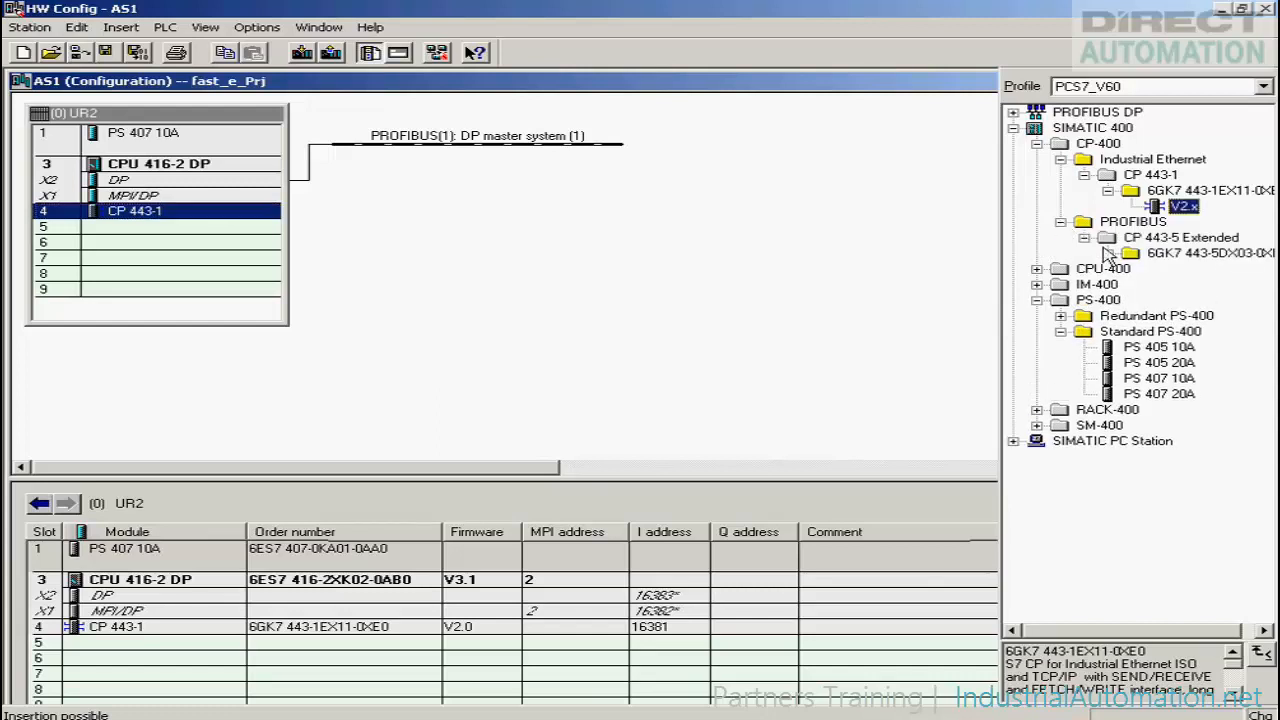
click(1108, 253)
drag(1184, 268, 267, 230)
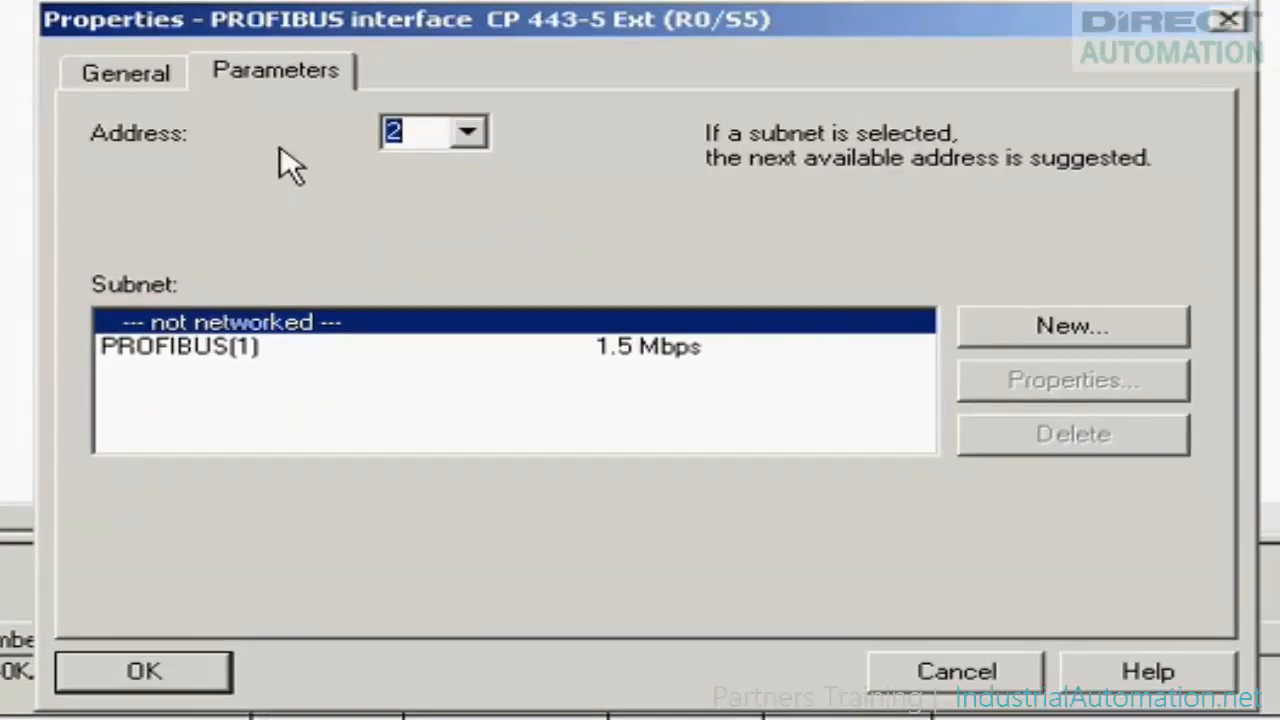
Create a new PROFIBUS subnet named DP1 and connect the CP 443-5 Ext interface to it
click(1063, 332)
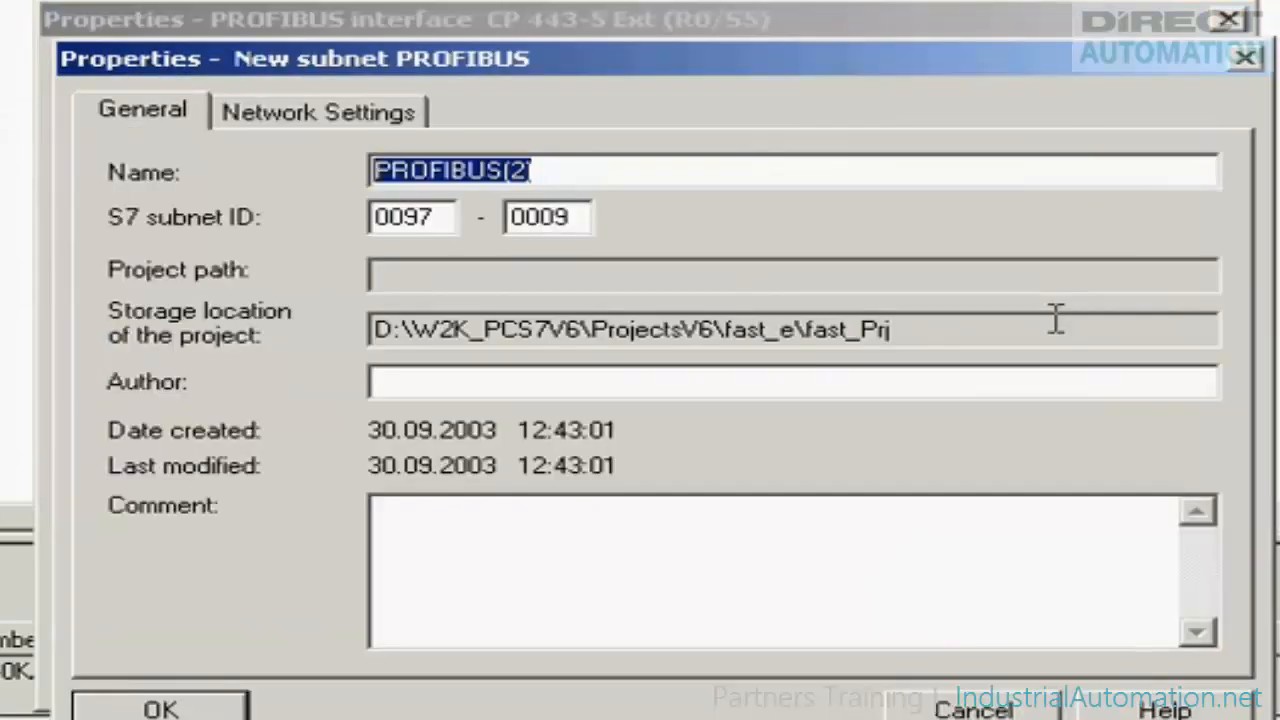
text(DP1)
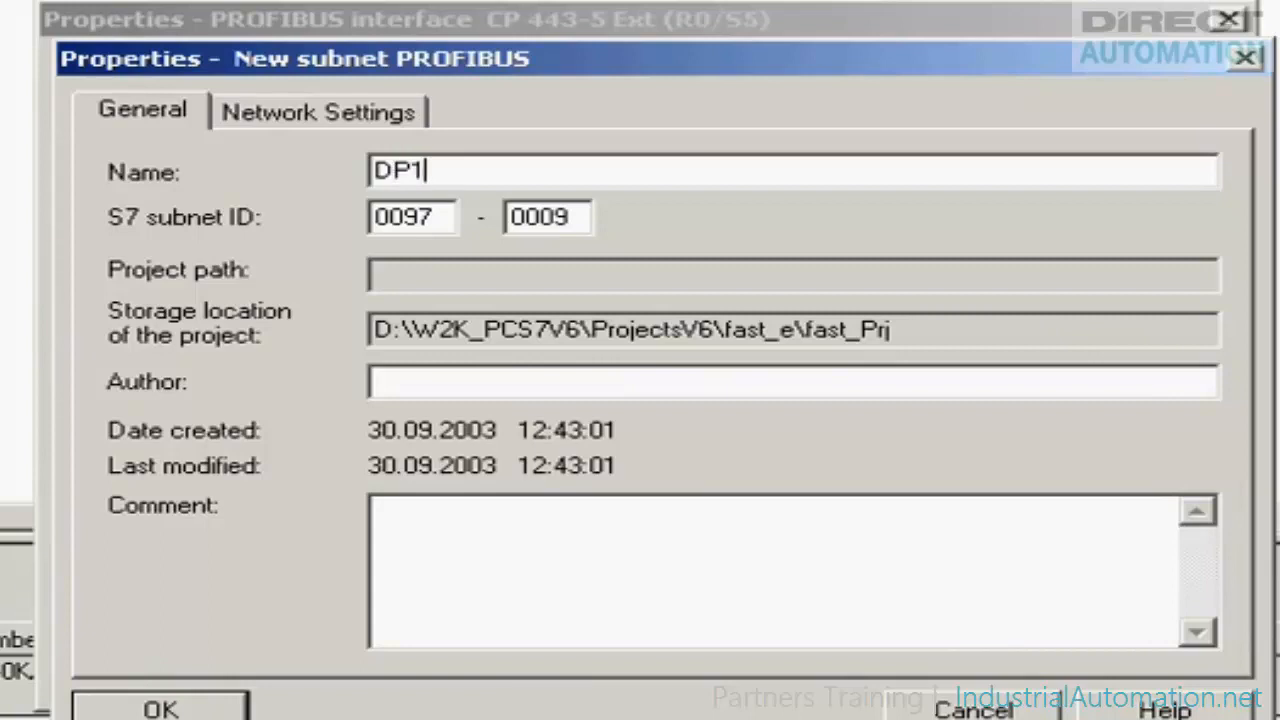
click(178, 706)
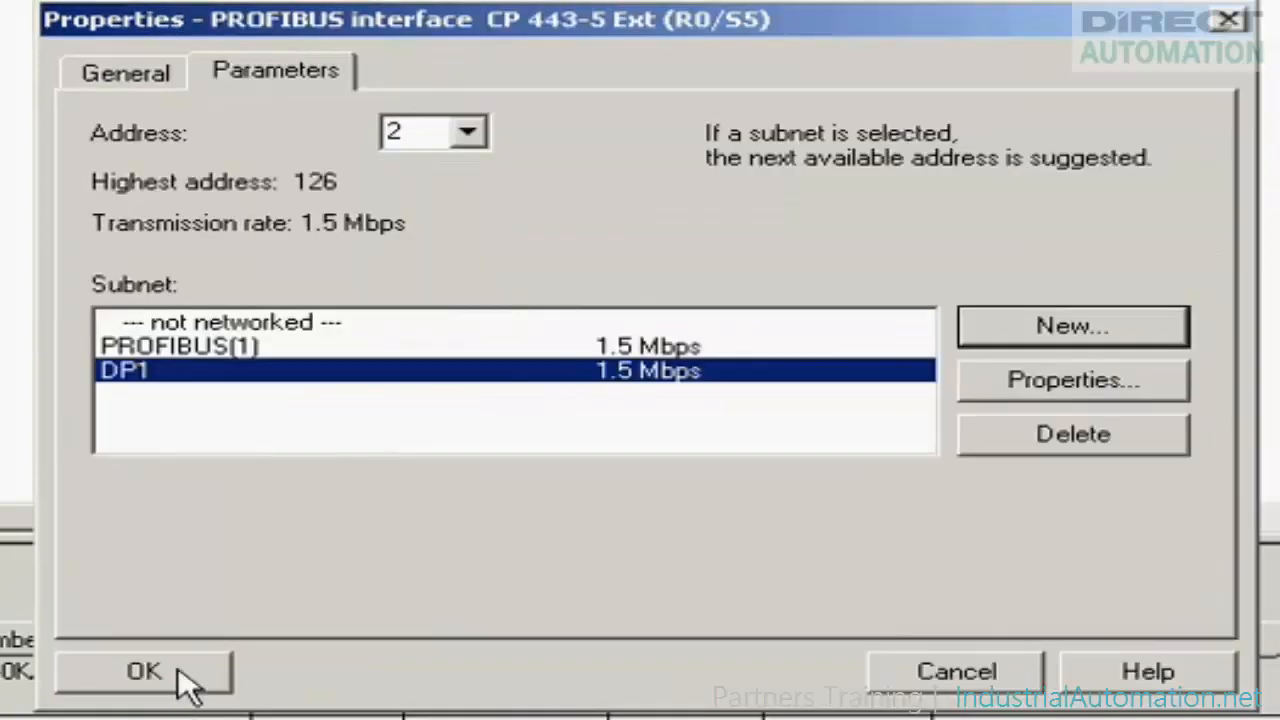
click(186, 676)
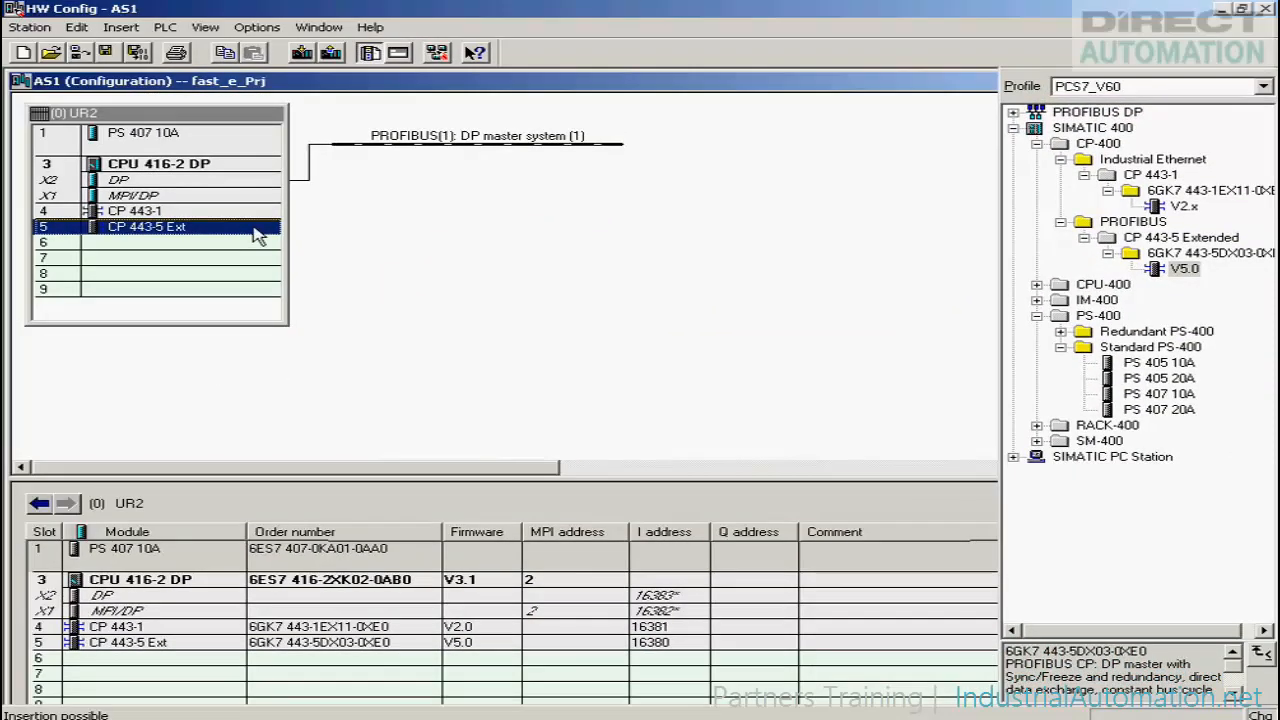
Set the operating mode of the CP 443-5 Ext in slot 5 to DP master
right_click(58, 144)
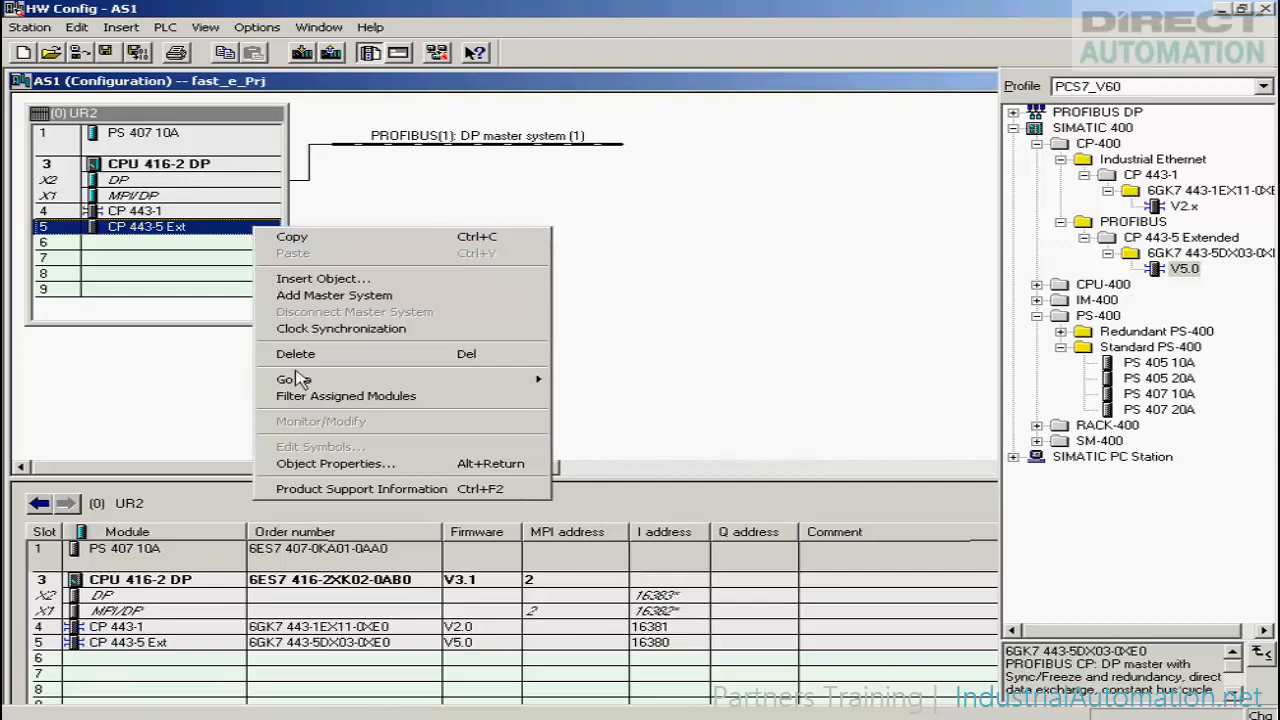
click(330, 464)
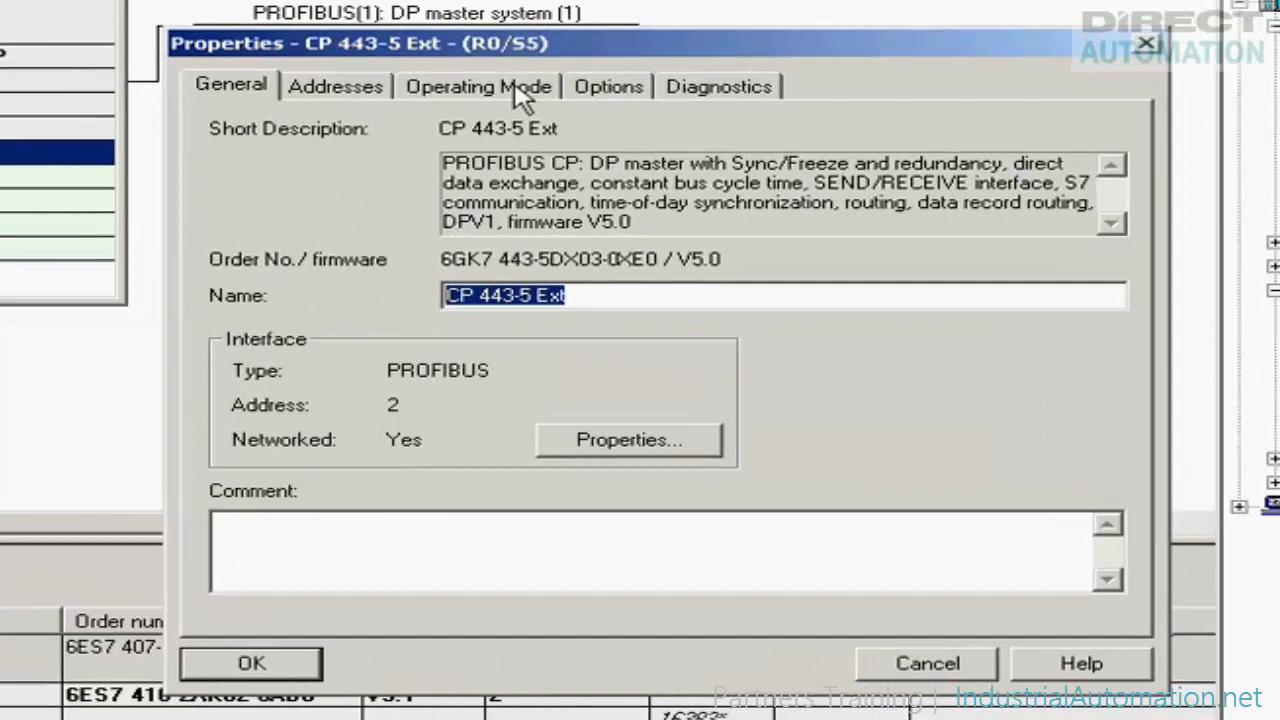
click(522, 92)
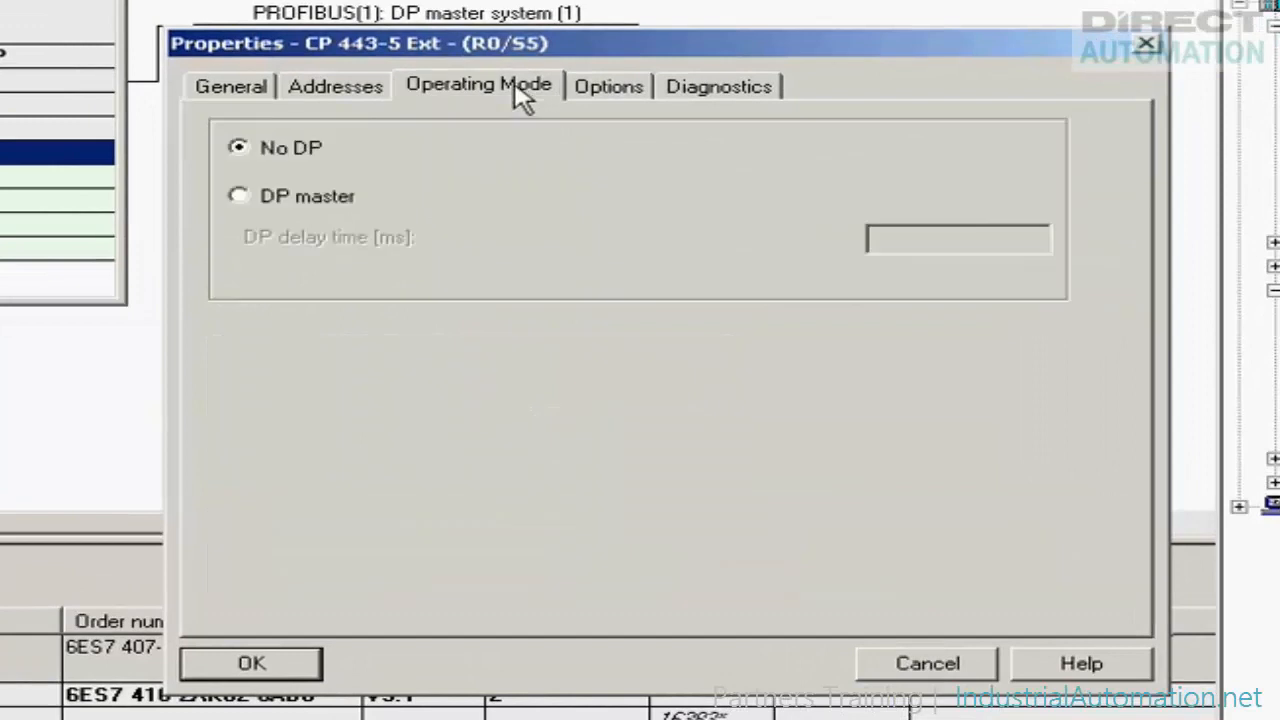
click(239, 196)
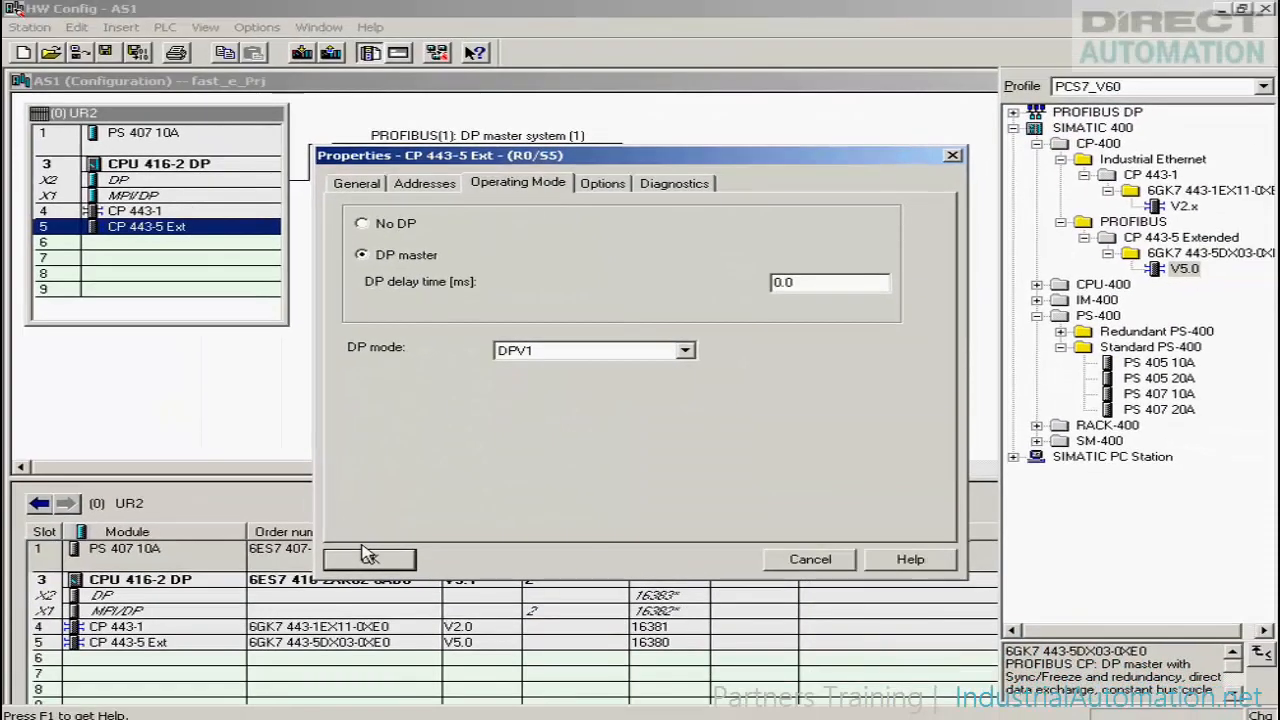
click(369, 558)
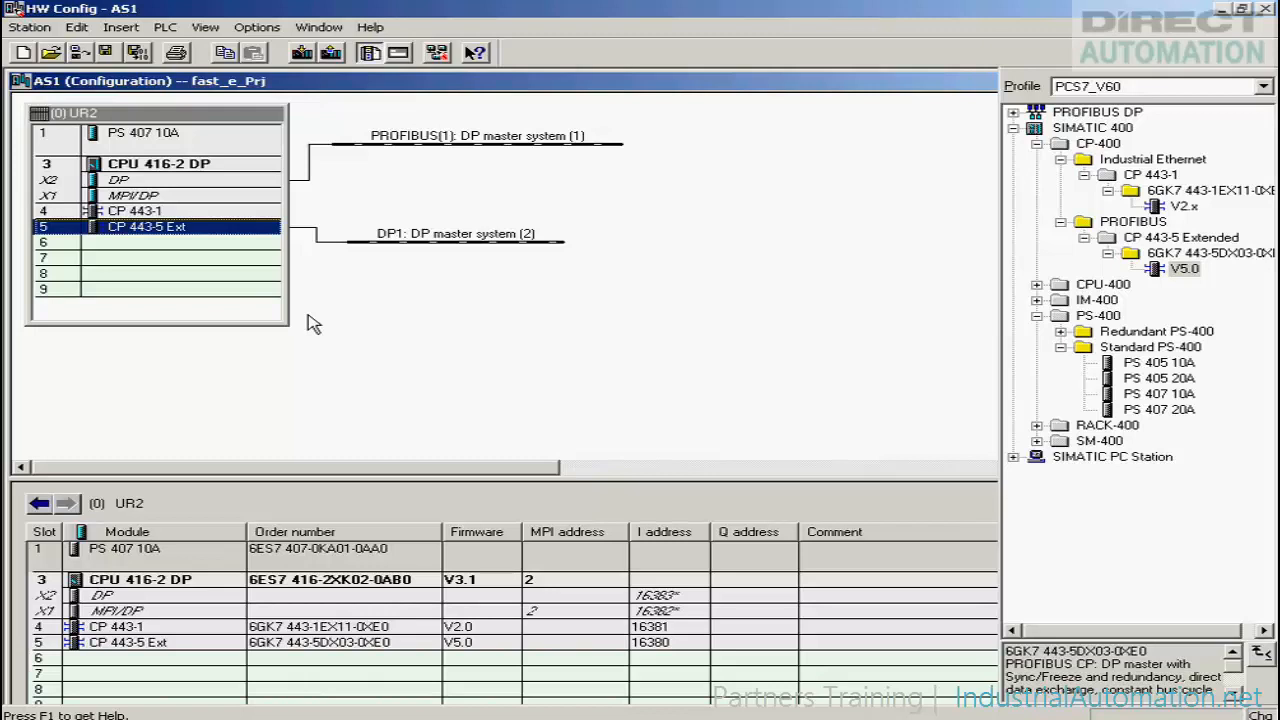
Attach an ET 200M IM 153-2 HF interface module from the PROFIBUS DP catalog to the DP1 master system
click(1013, 129)
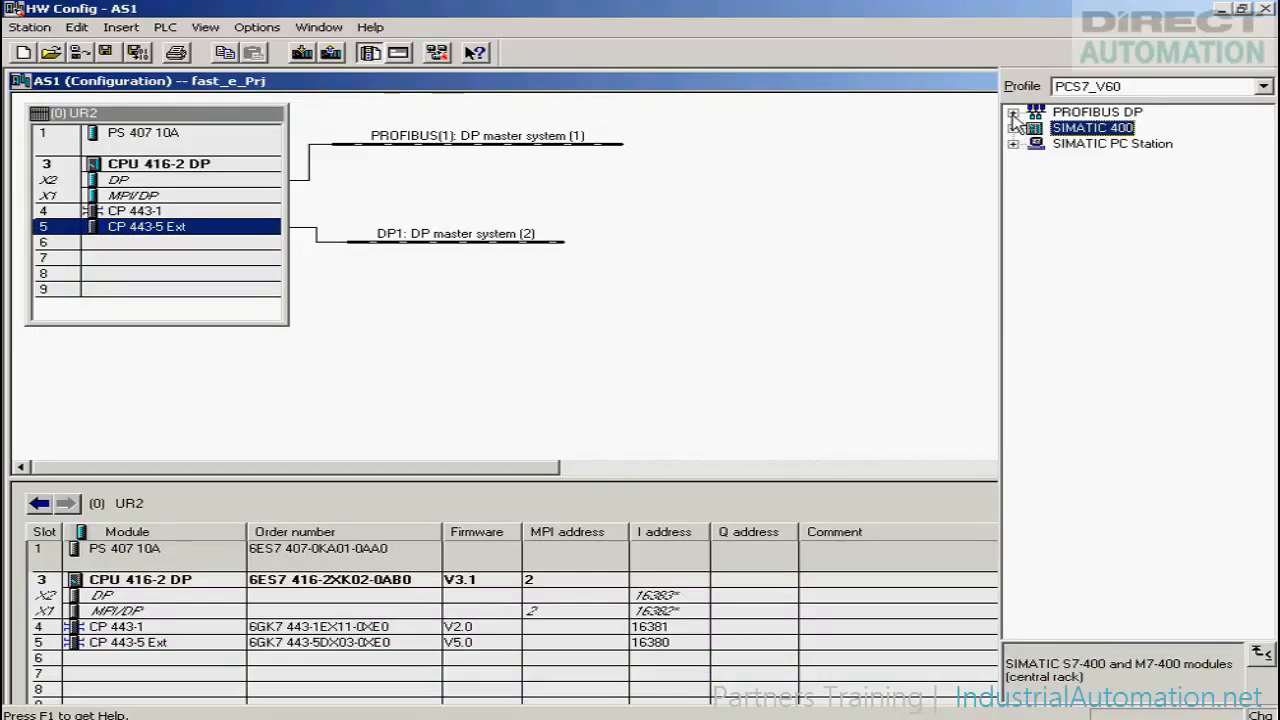
click(1013, 112)
click(1037, 222)
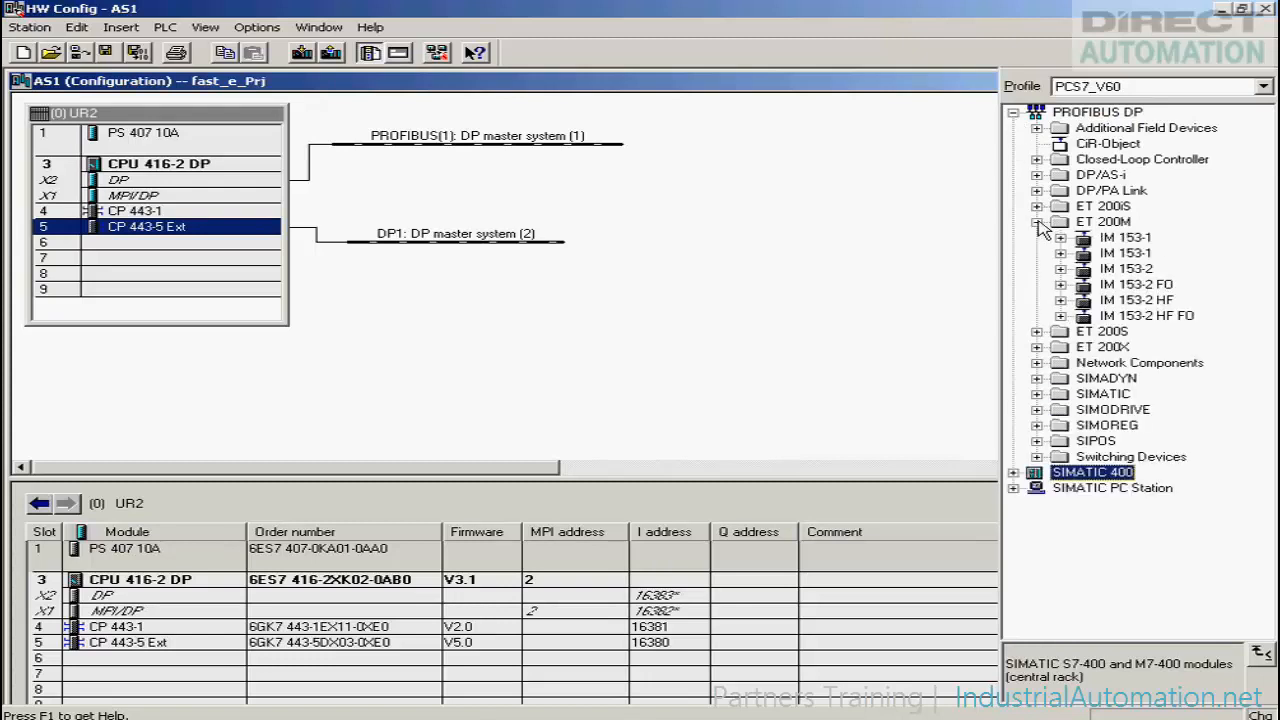
click(1113, 305)
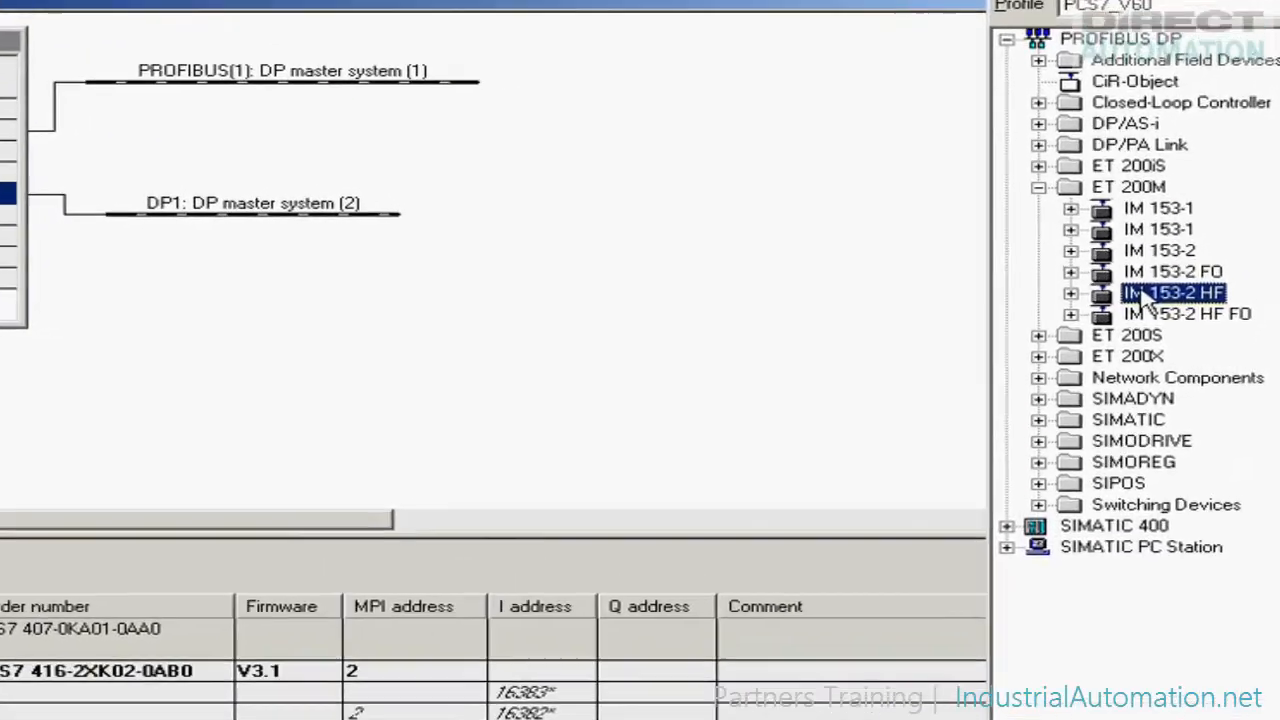
drag(1113, 303, 583, 263)
drag(333, 231, 203, 210)
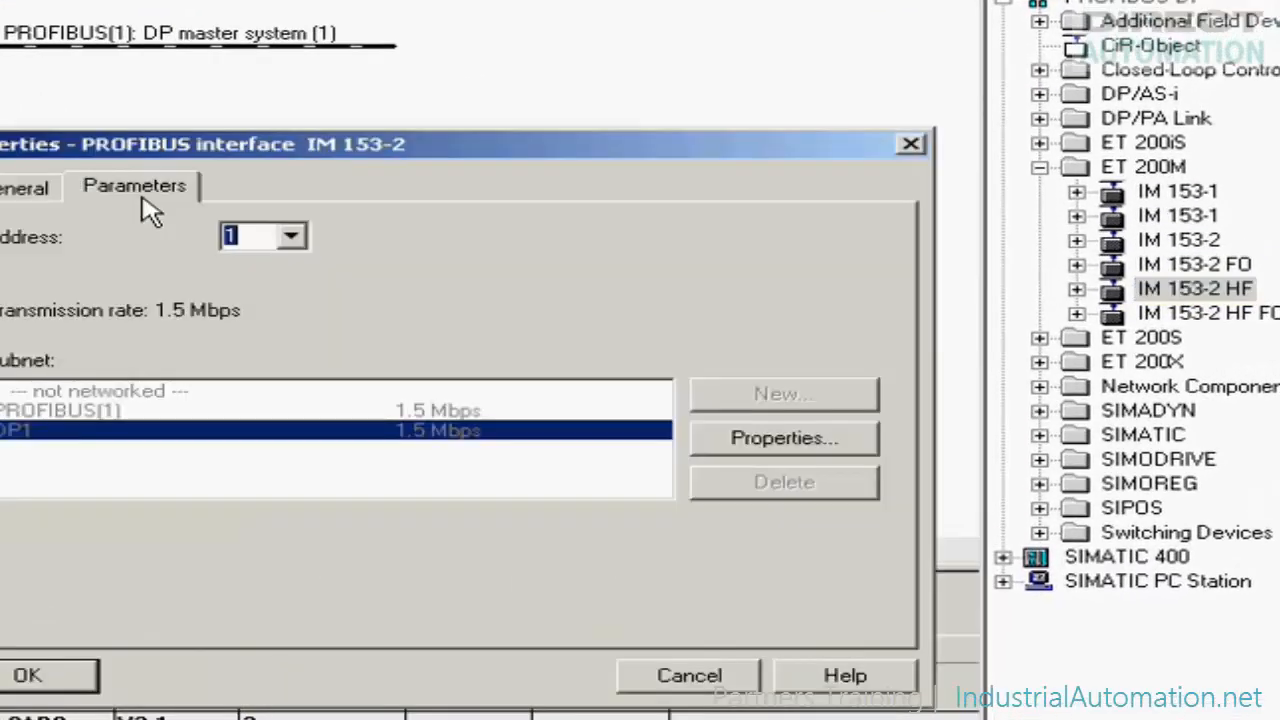
Set the PROFIBUS address of the new IM 153-2 to 3
click(294, 240)
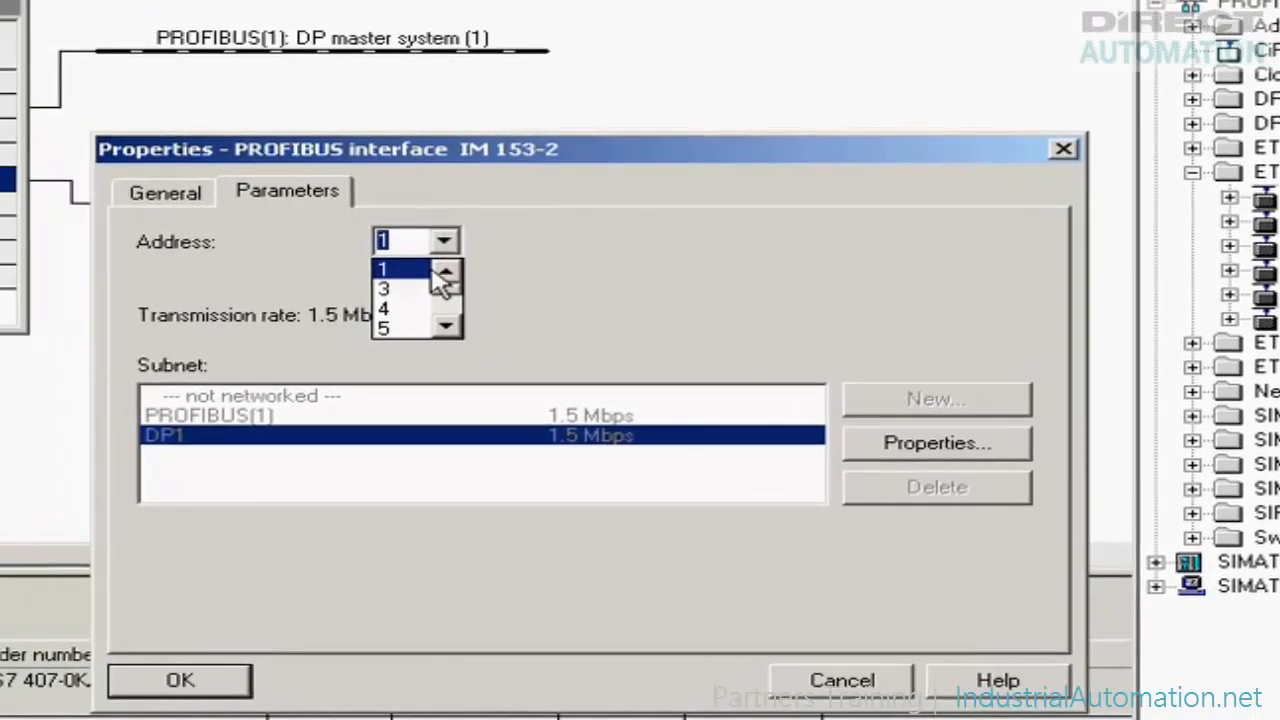
click(330, 287)
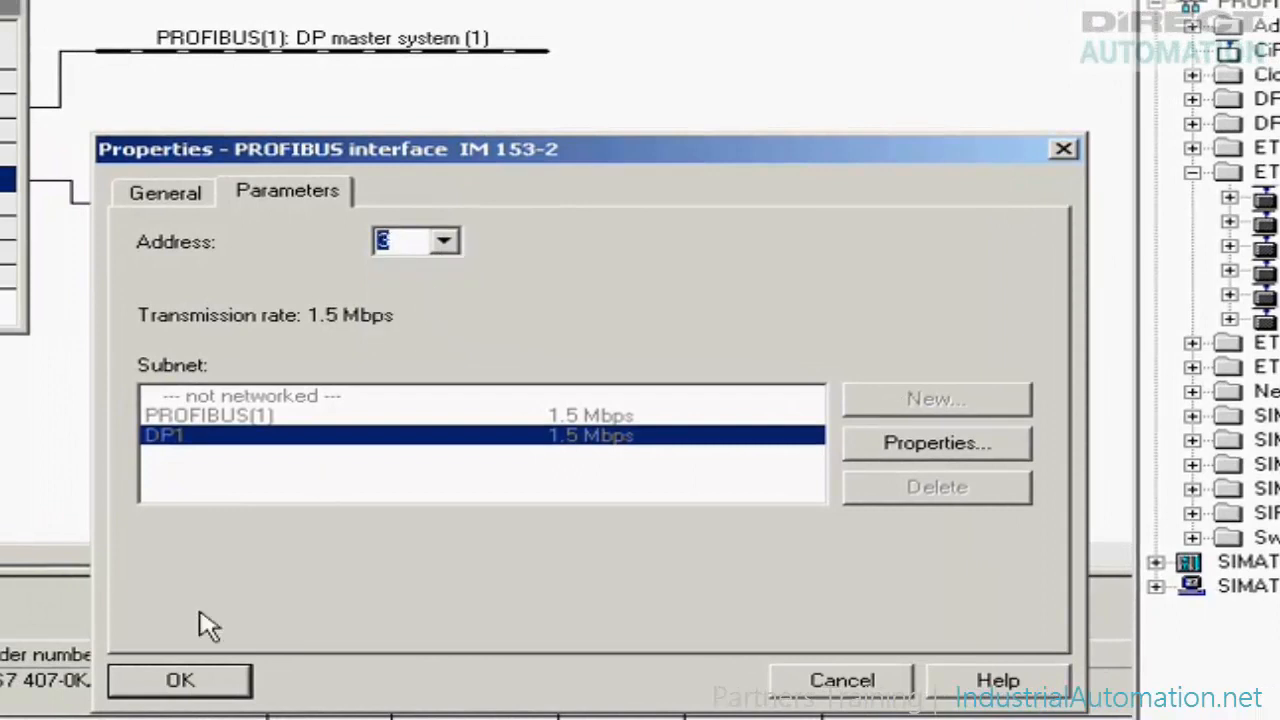
click(165, 682)
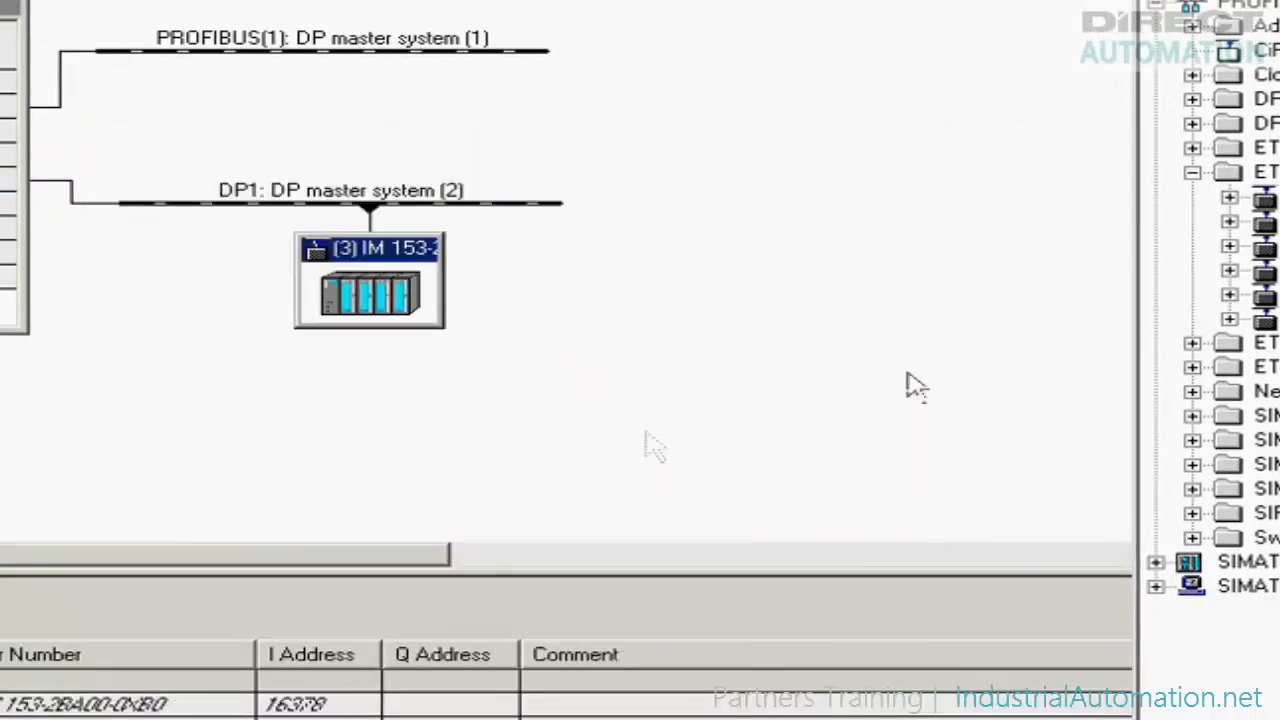
Insert an SM 331 AI8x12Bit analog input module, 6ES7 331-7KF01-0AB0, in slot 4 of the IM 153-2
click(1195, 286)
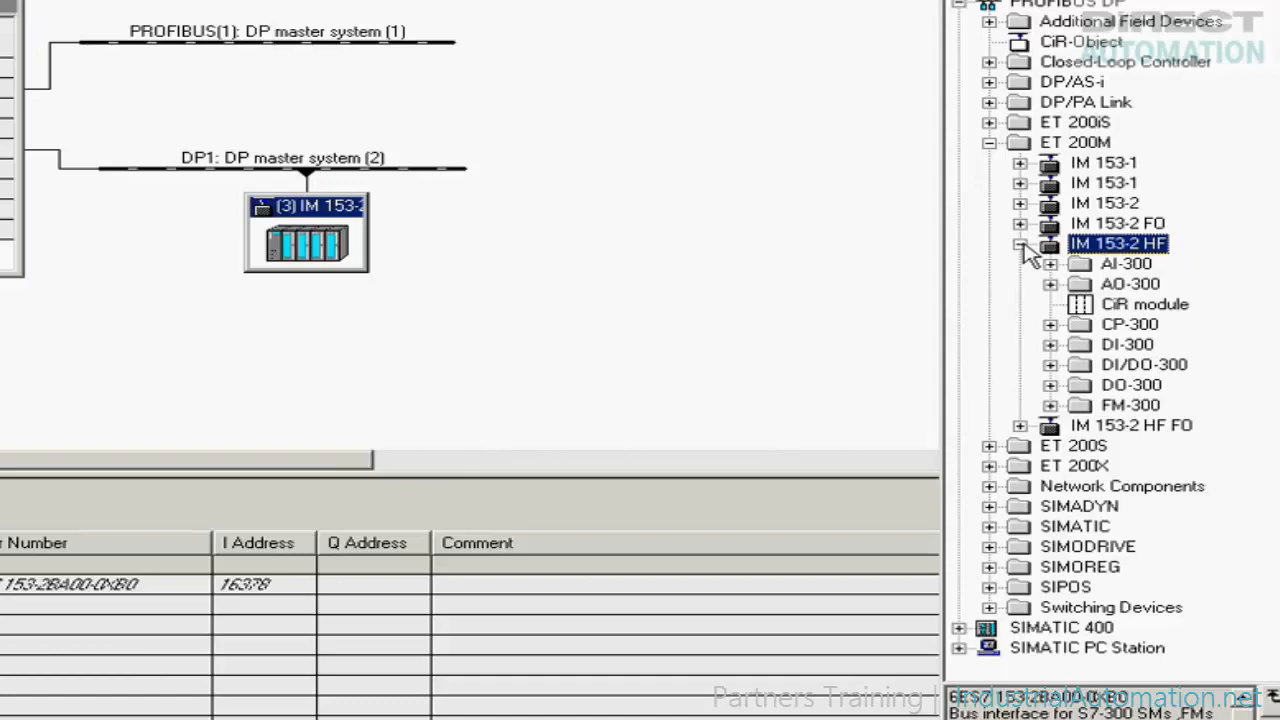
click(1050, 264)
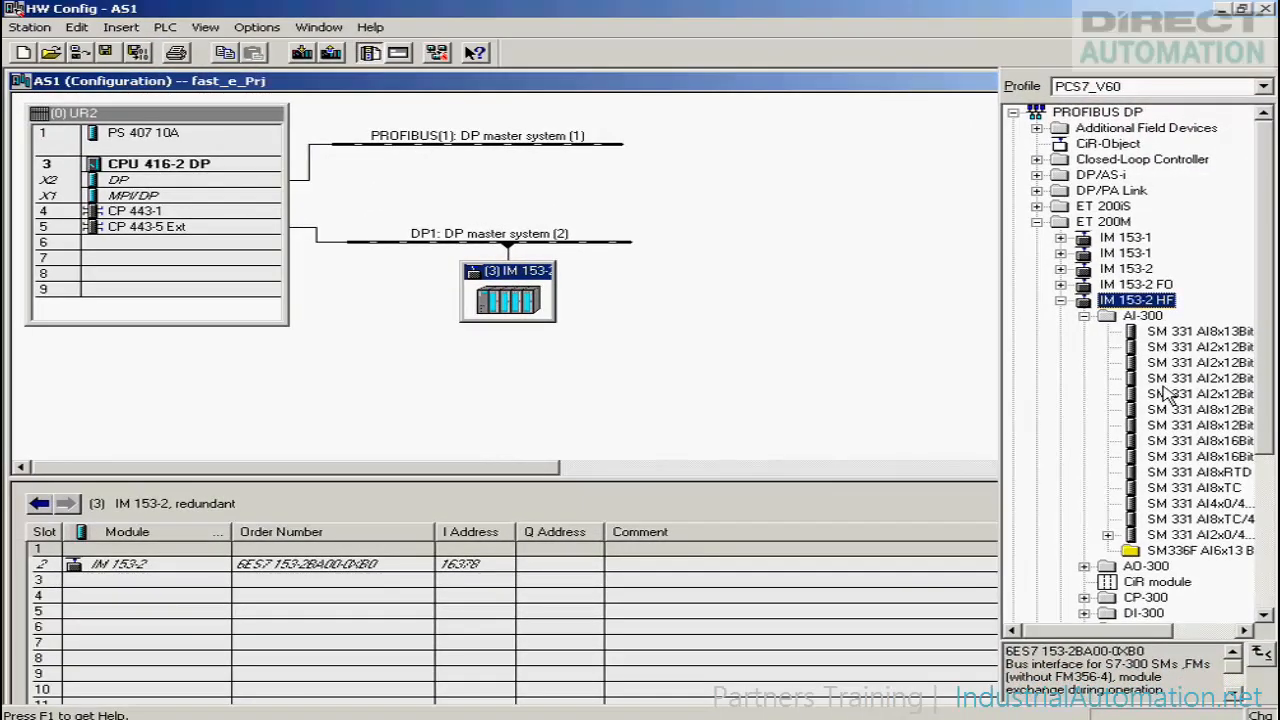
drag(1170, 412, 410, 607)
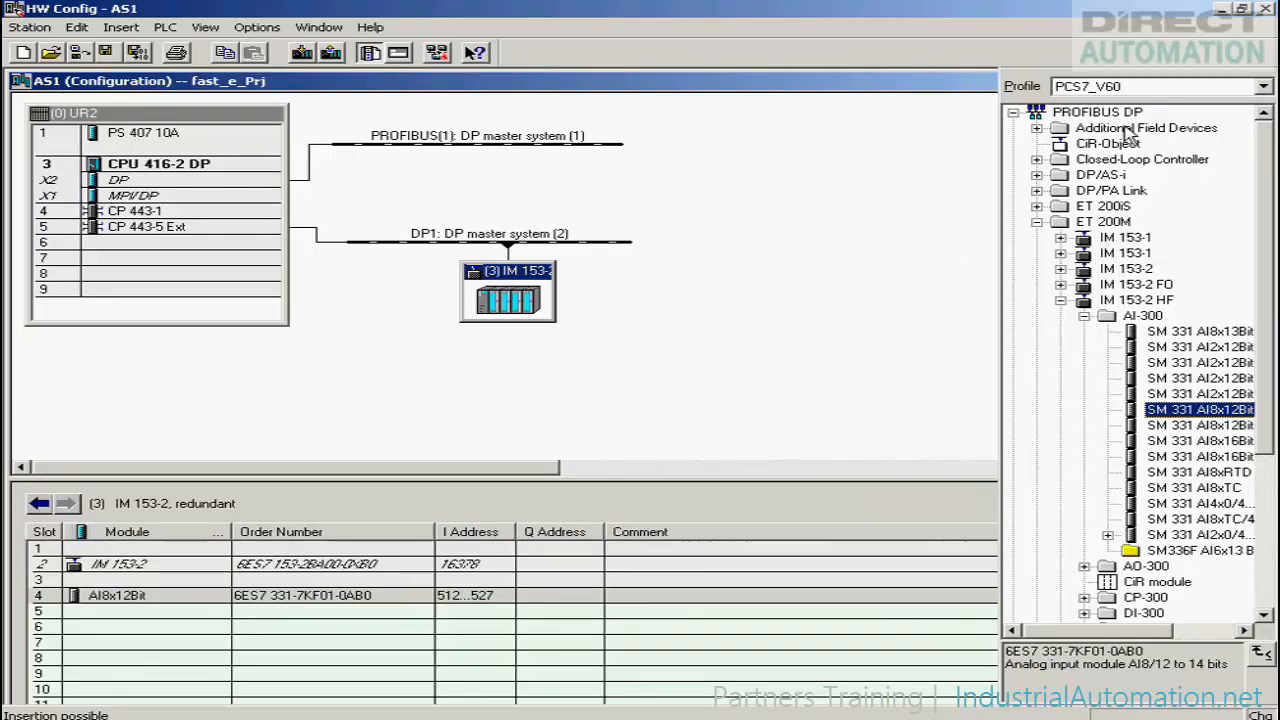
Switch the hardware catalog to the Standard profile and insert an SM 332 AO4x12Bit module, 6ES7 332-5HD01-0AB0, in slot 5 of the IM 153-2
click(1192, 92)
click(1196, 104)
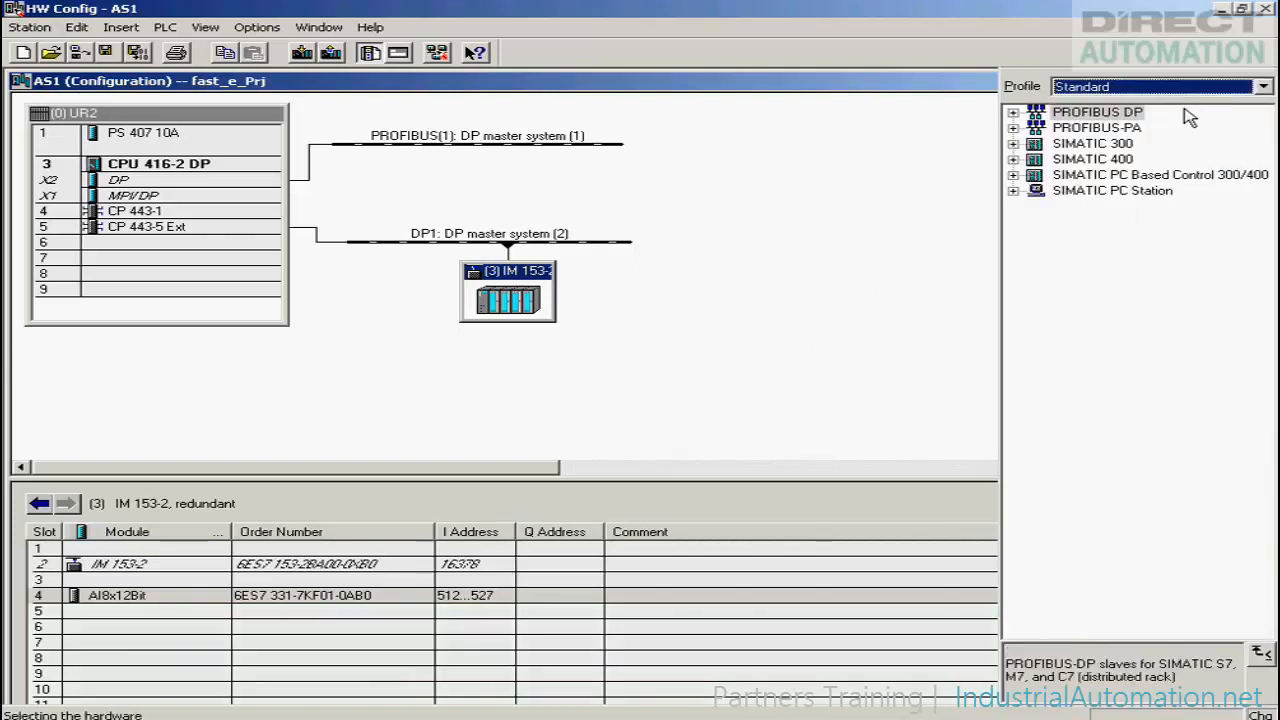
click(1013, 113)
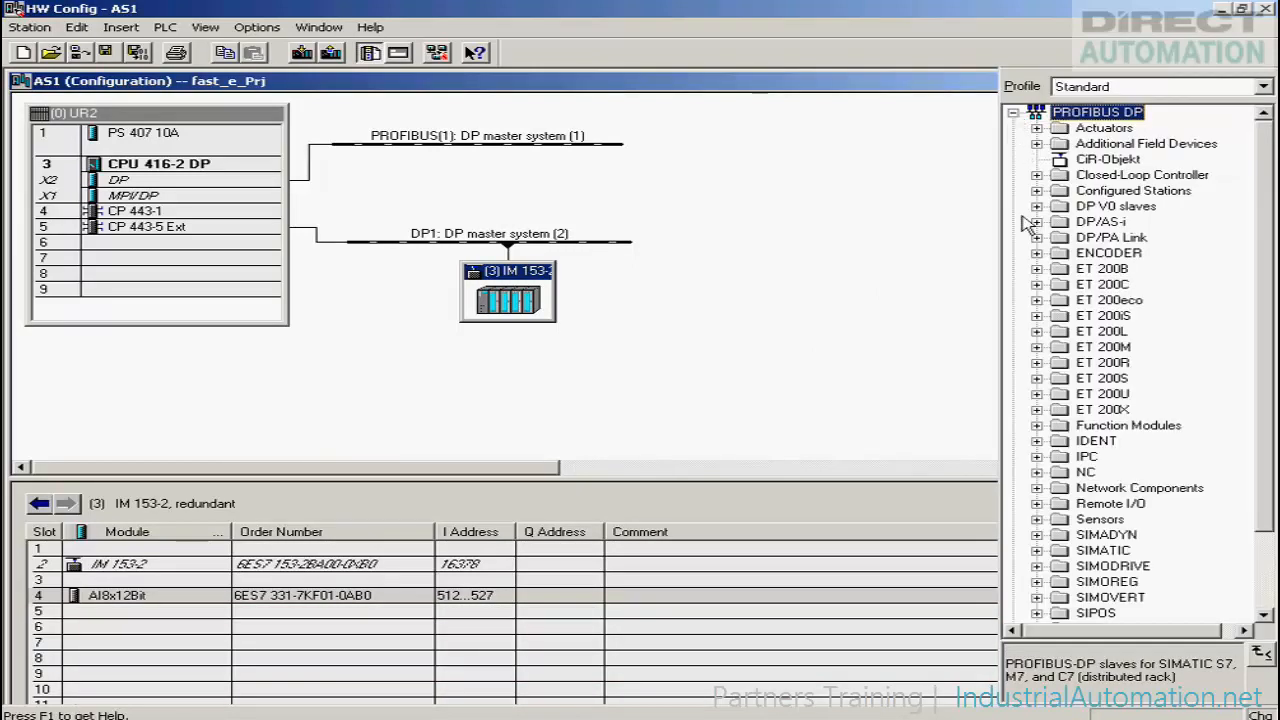
click(1036, 347)
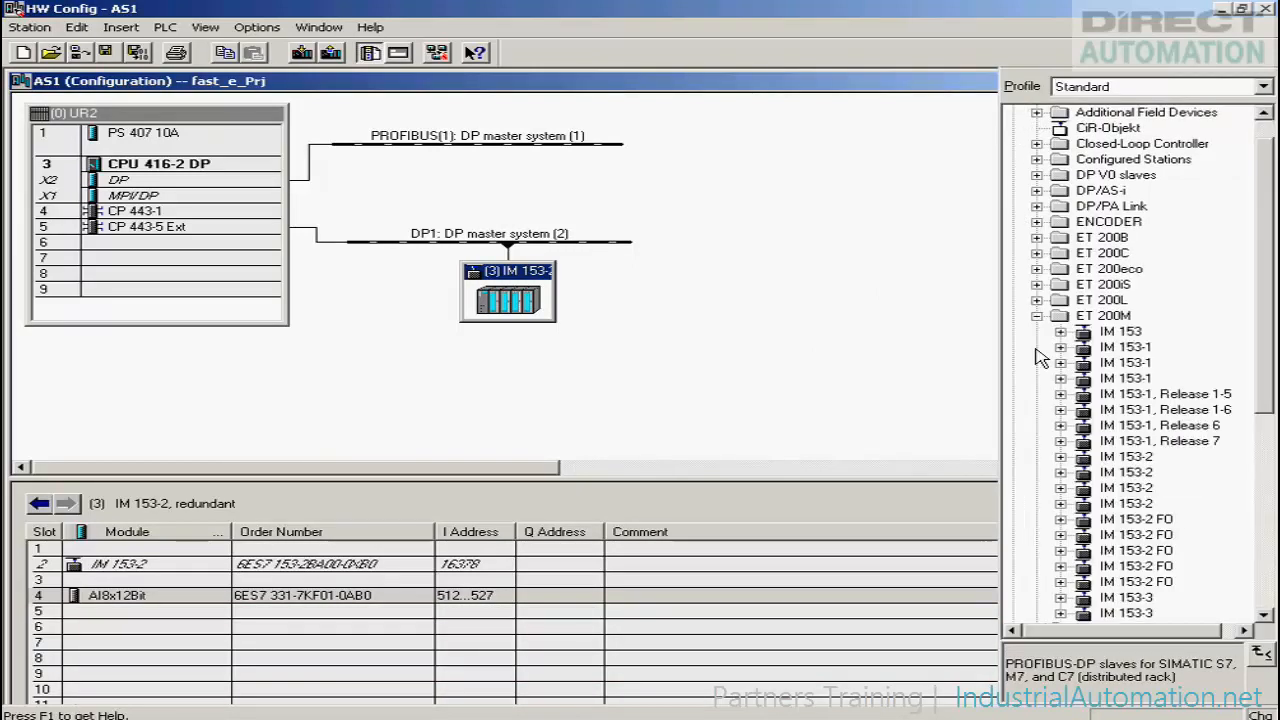
click(1110, 488)
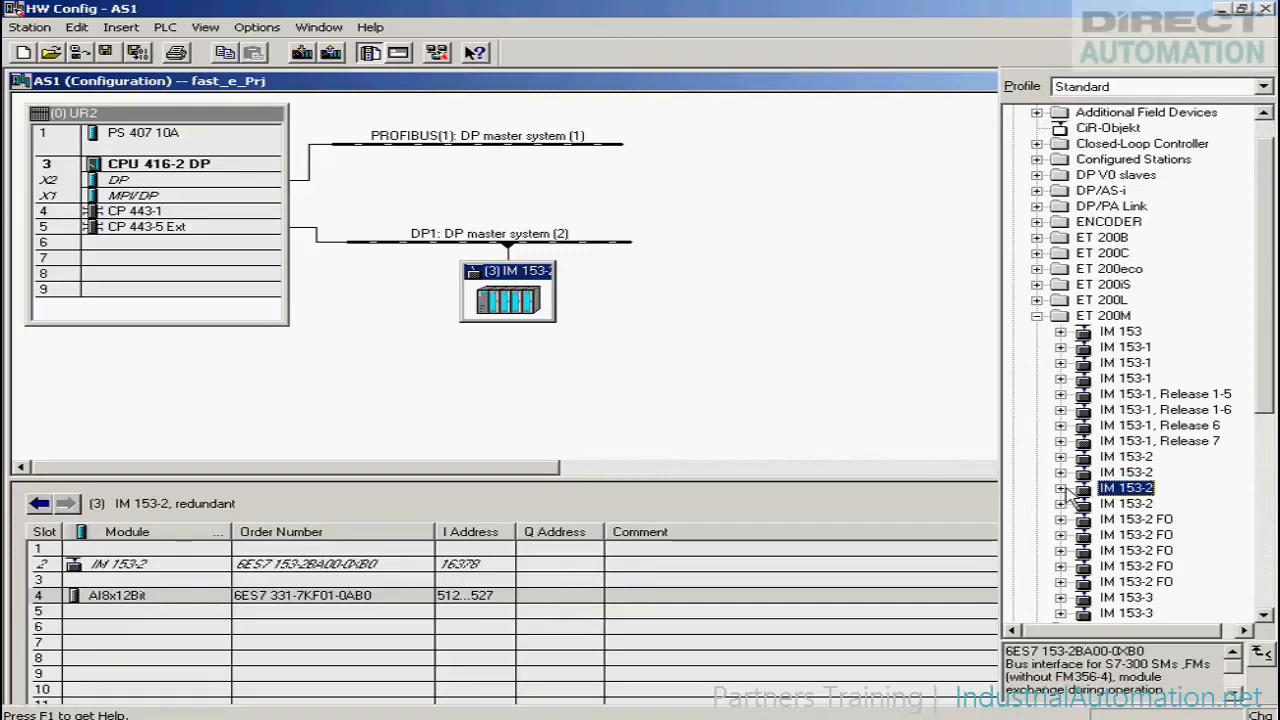
click(1062, 488)
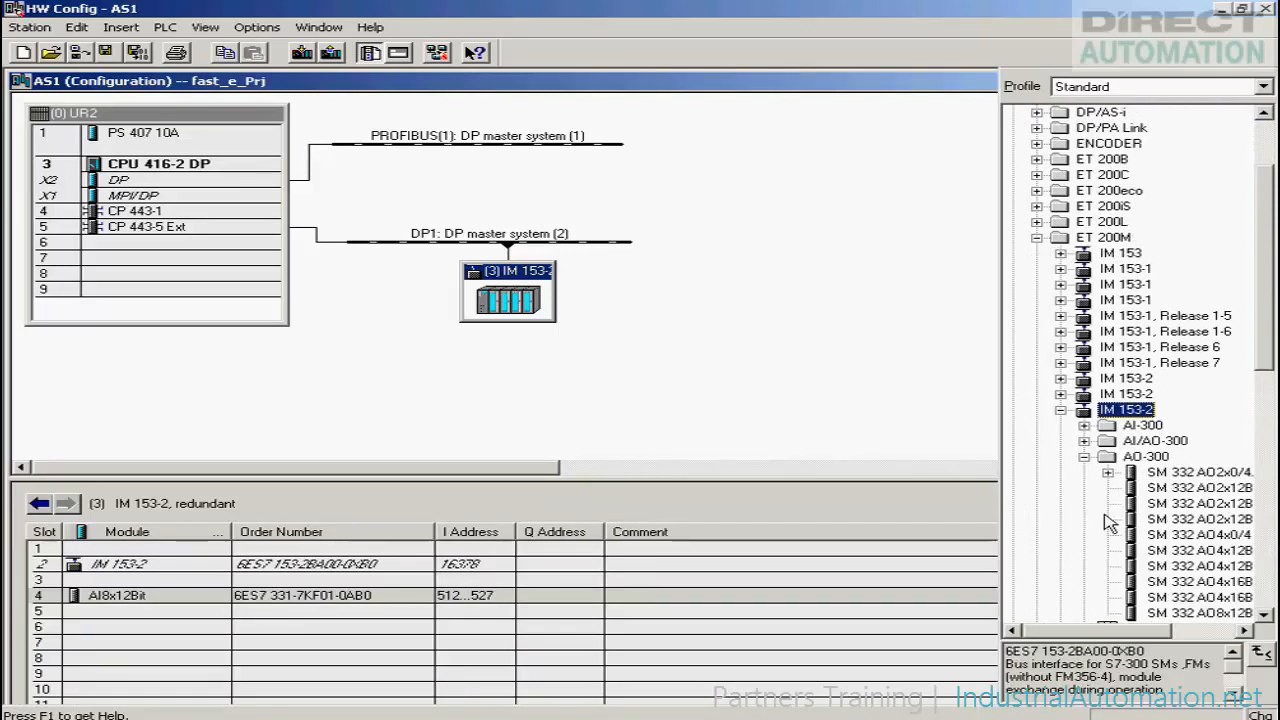
click(1158, 567)
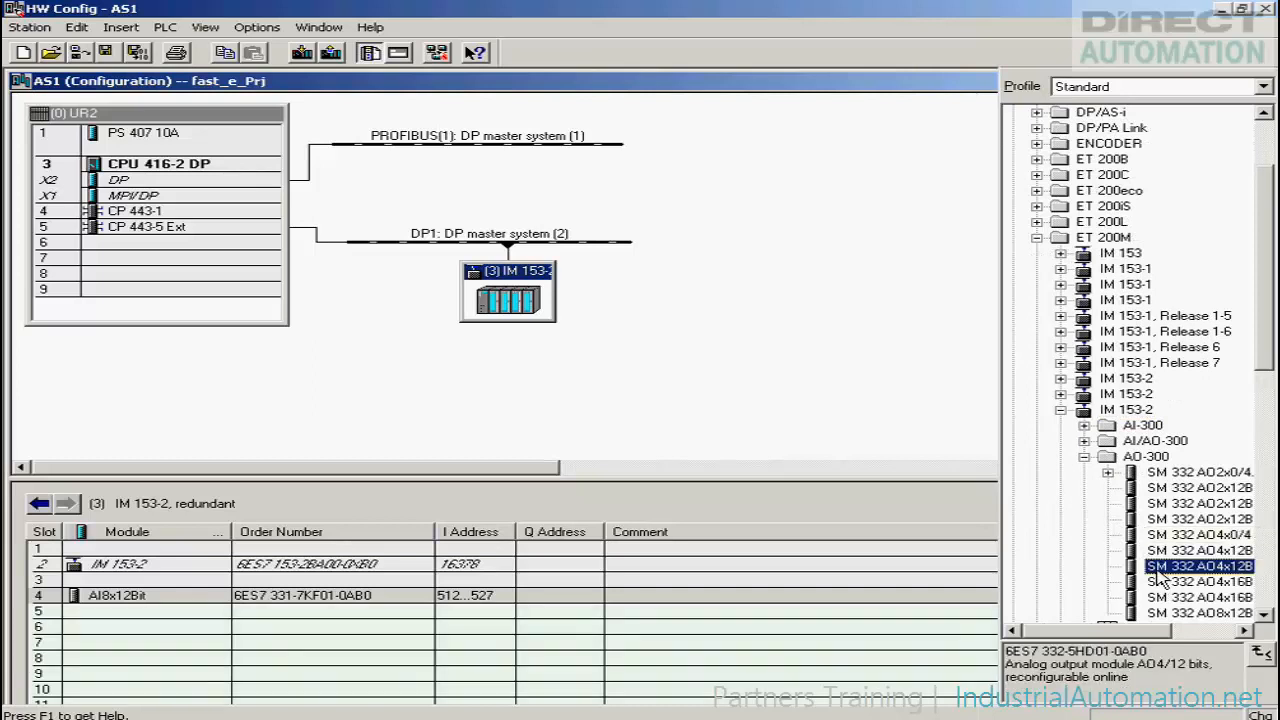
drag(1159, 574, 966, 622)
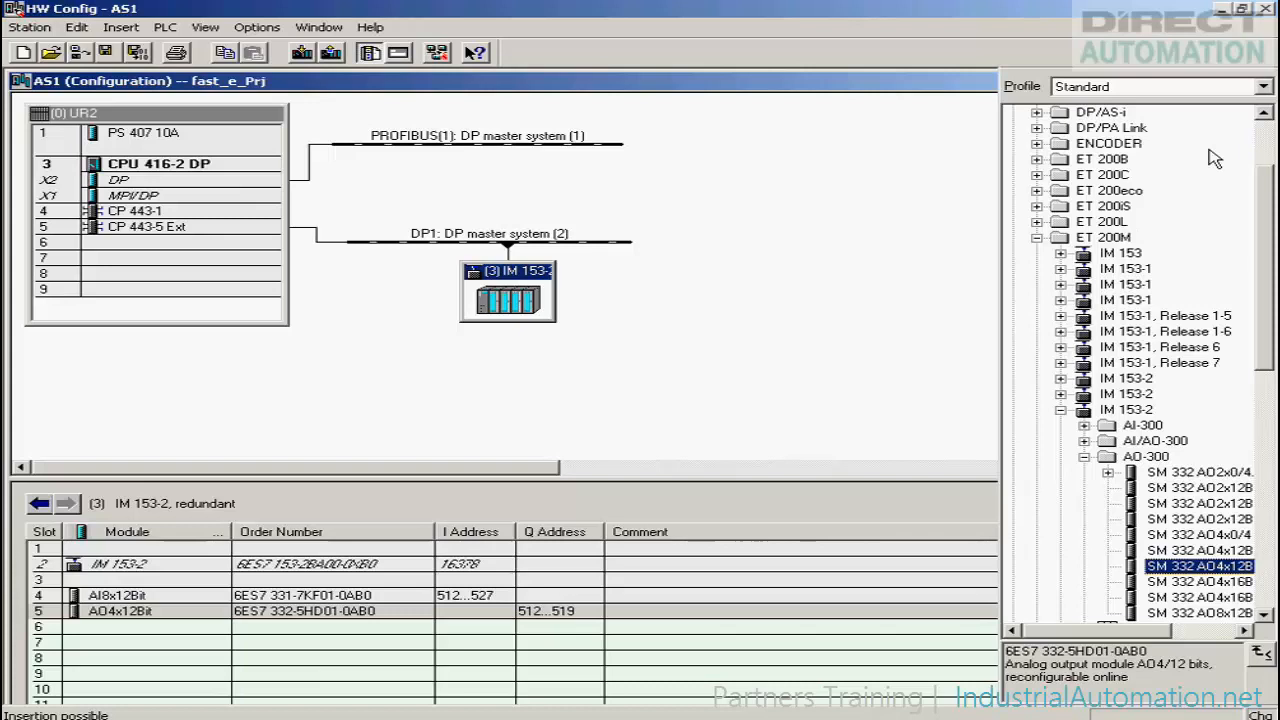
Return the catalog to the PCS7_V60 profile and insert an SM 321 DI16xDC24V, Interrupt module, 6ES7 321-7BH00-0AB0, in slot 6 of the IM 153-2
click(1264, 87)
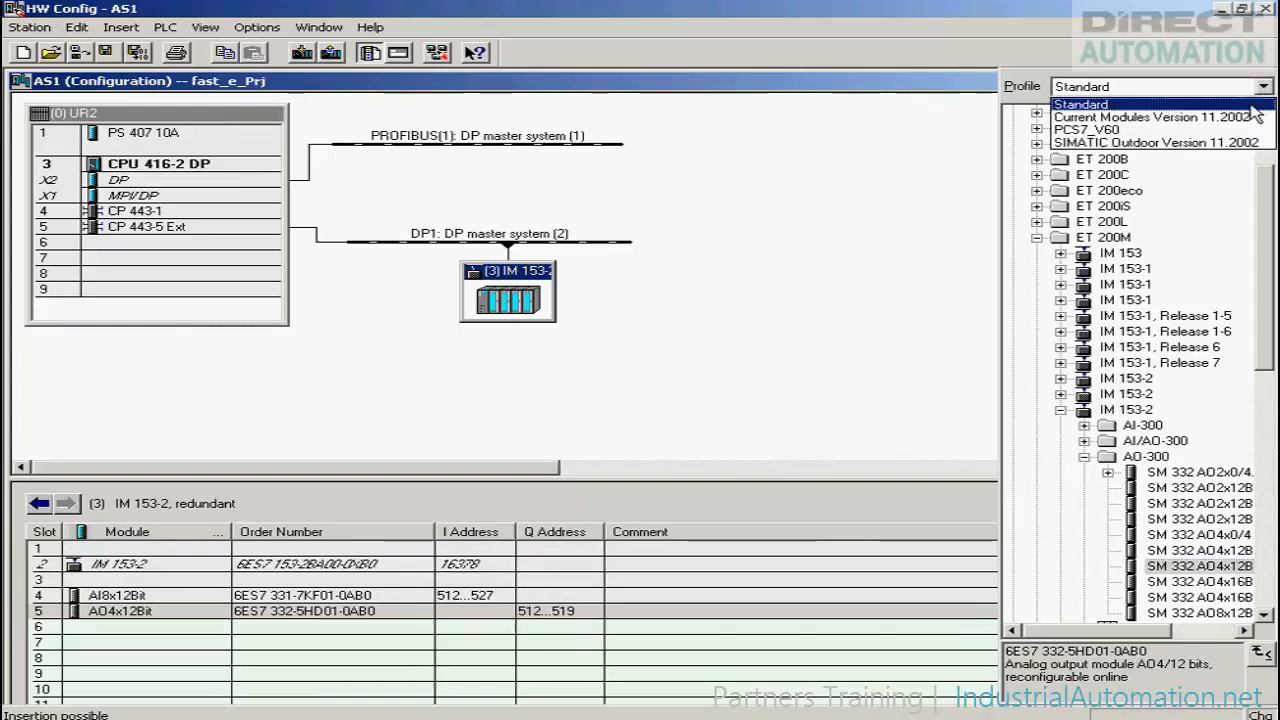
click(1249, 129)
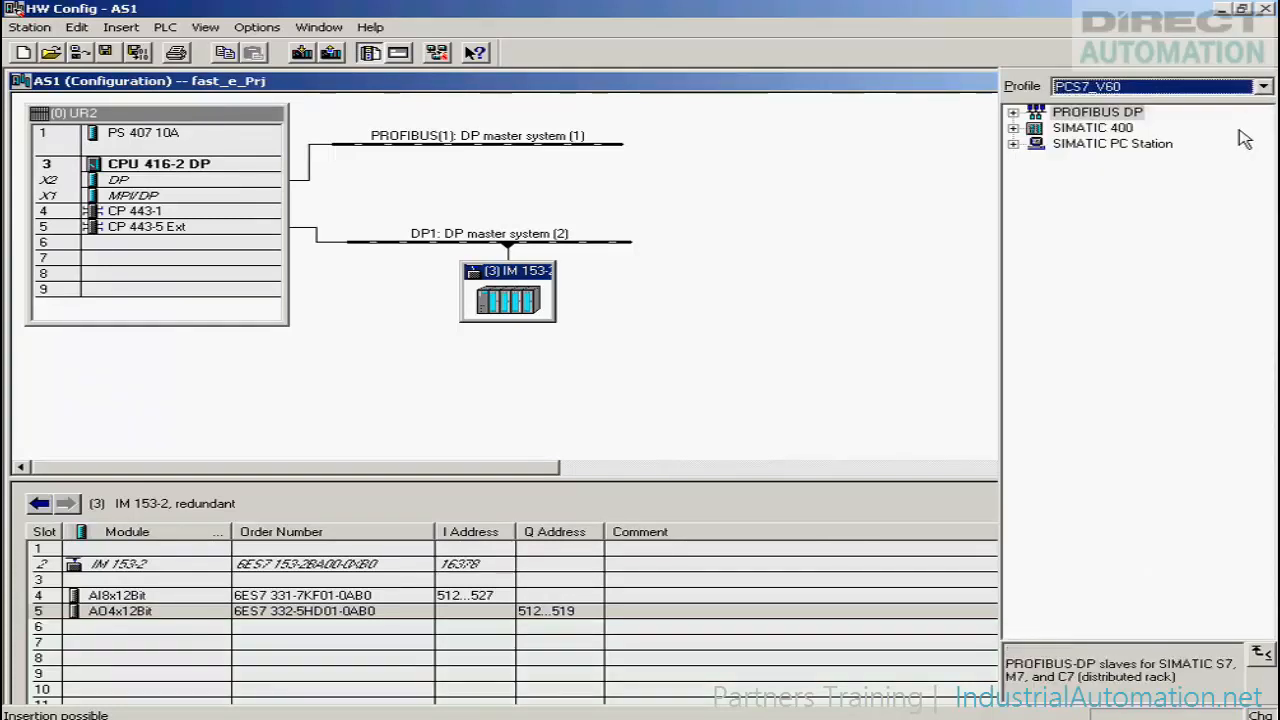
click(1013, 113)
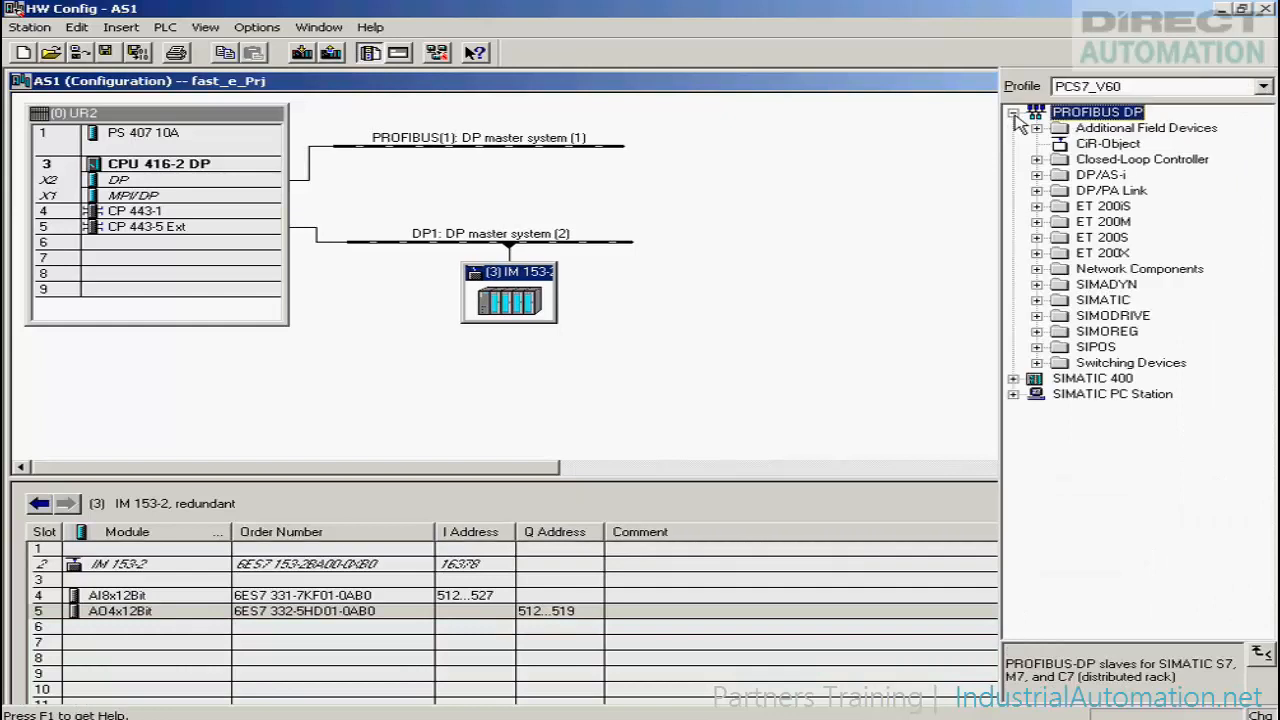
click(1037, 222)
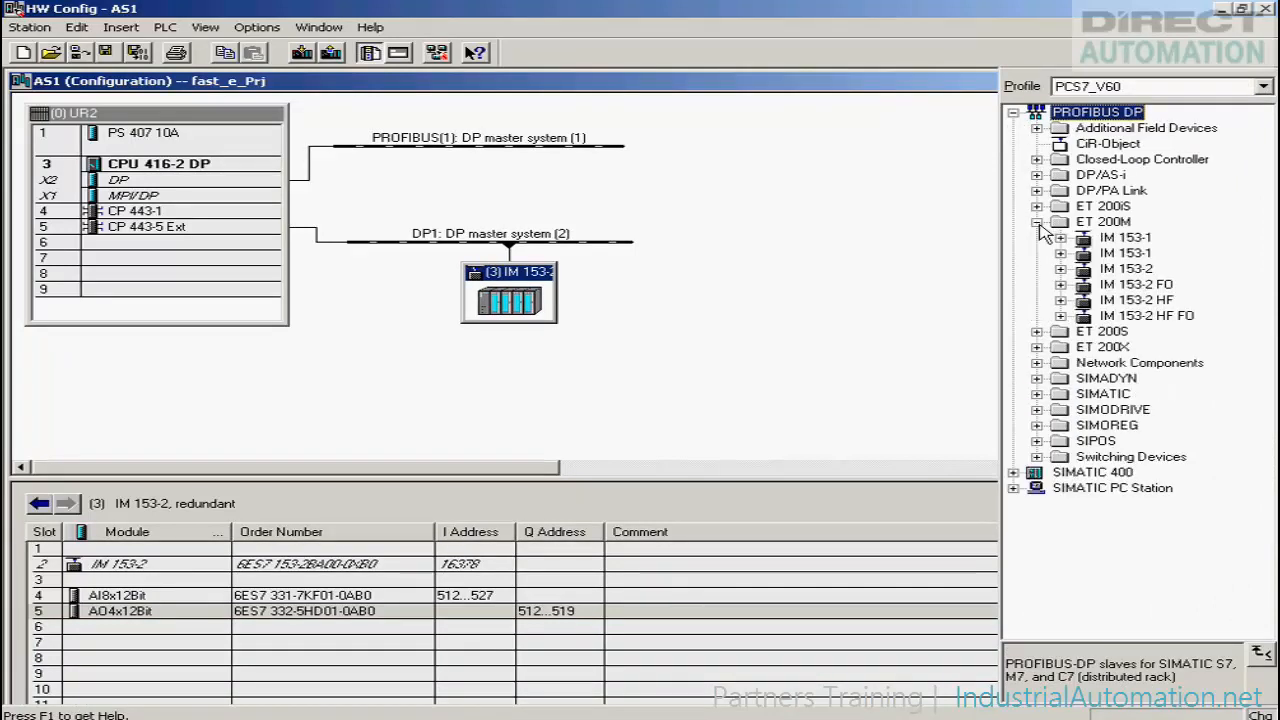
click(1061, 300)
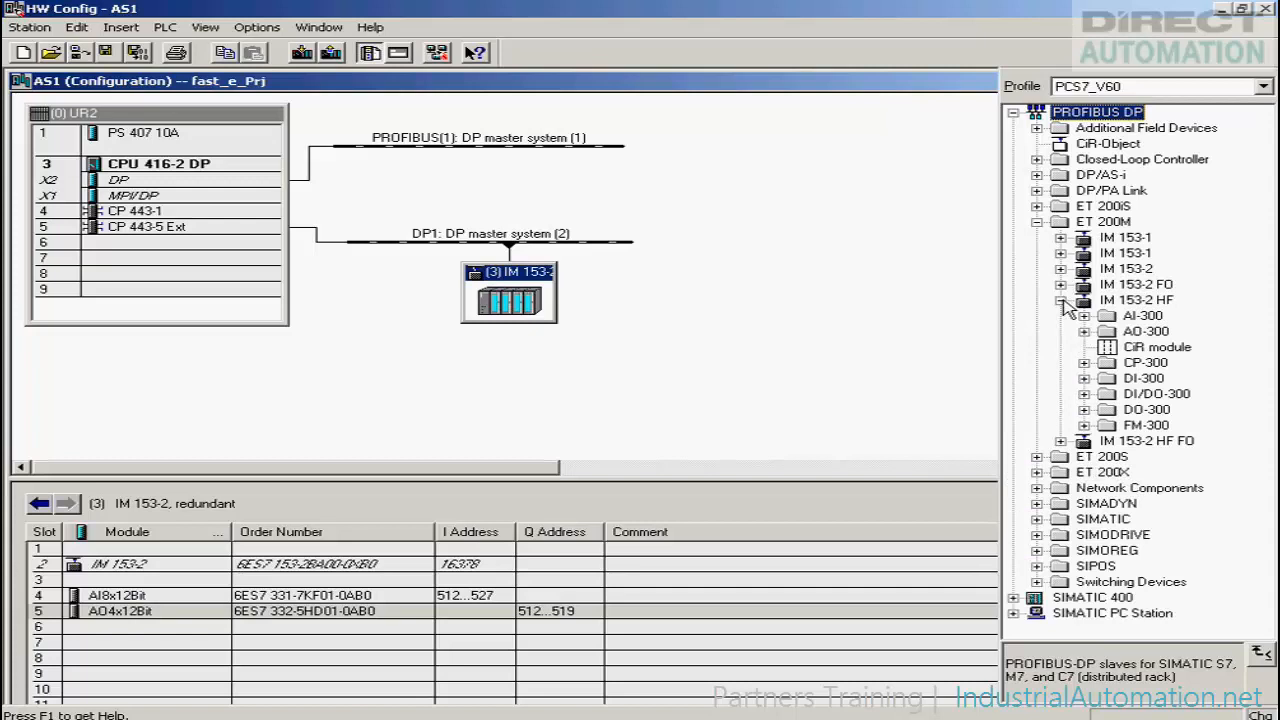
click(1084, 378)
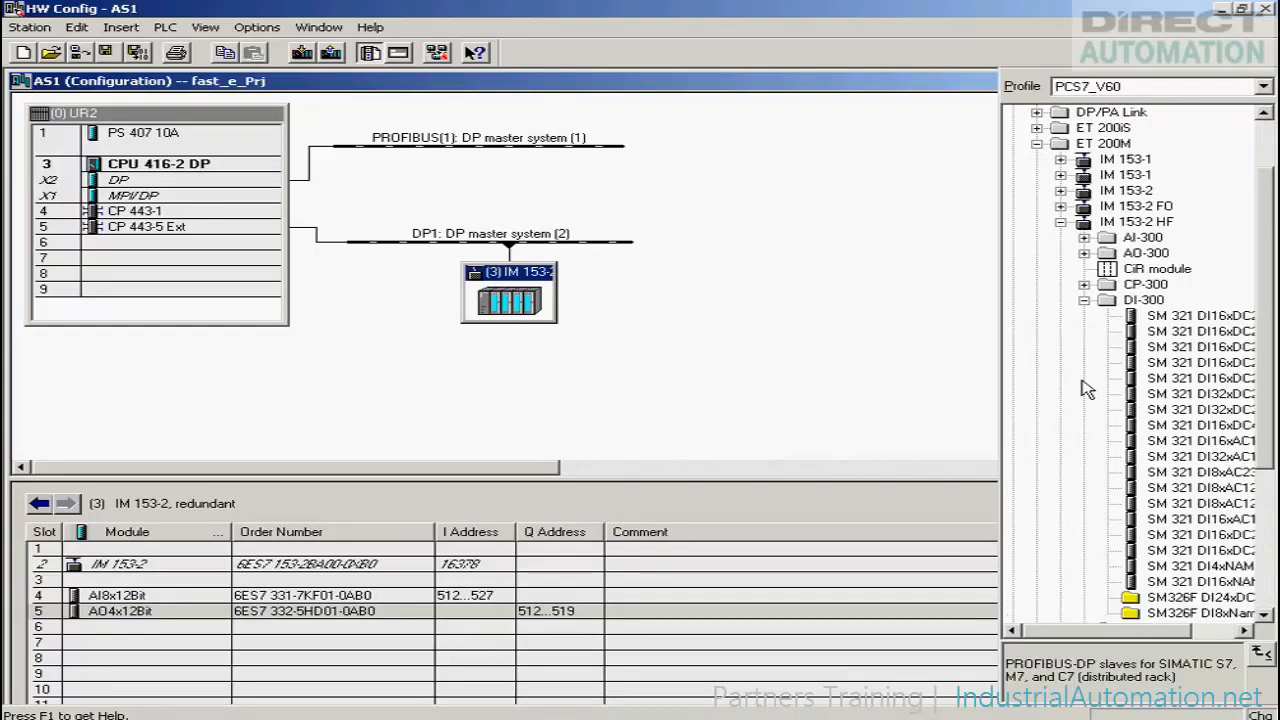
drag(1160, 535, 836, 638)
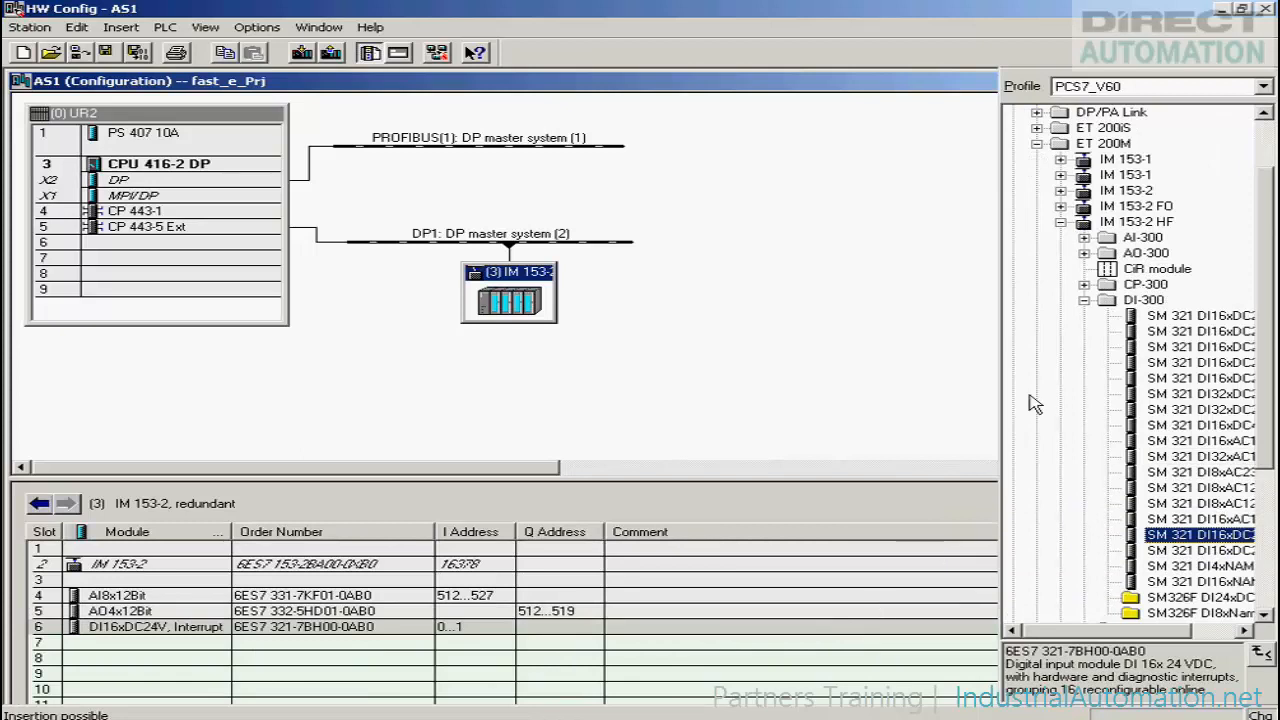
Insert an SM 322 DO8xDC24V/0.5A digital output module, 6ES7 322-8BF00-0AB0, in slot 7 of the IM 153-2
click(1084, 300)
click(1085, 409)
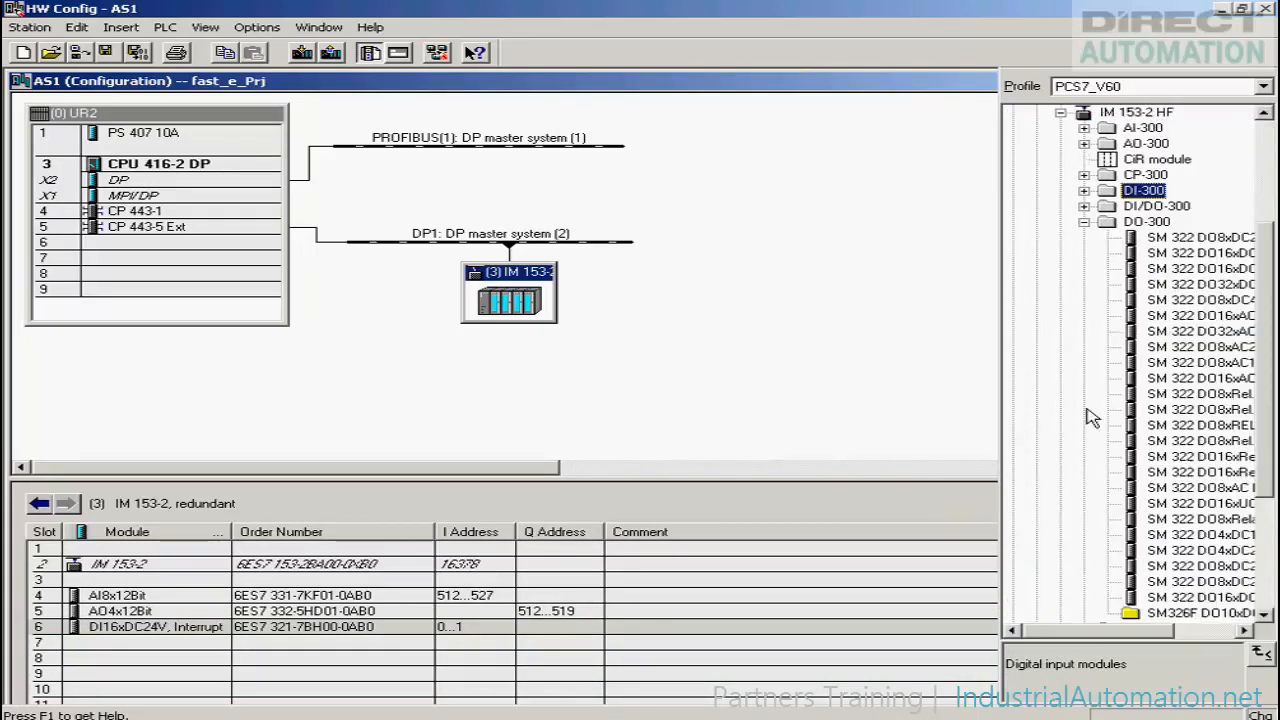
drag(1155, 565, 910, 648)
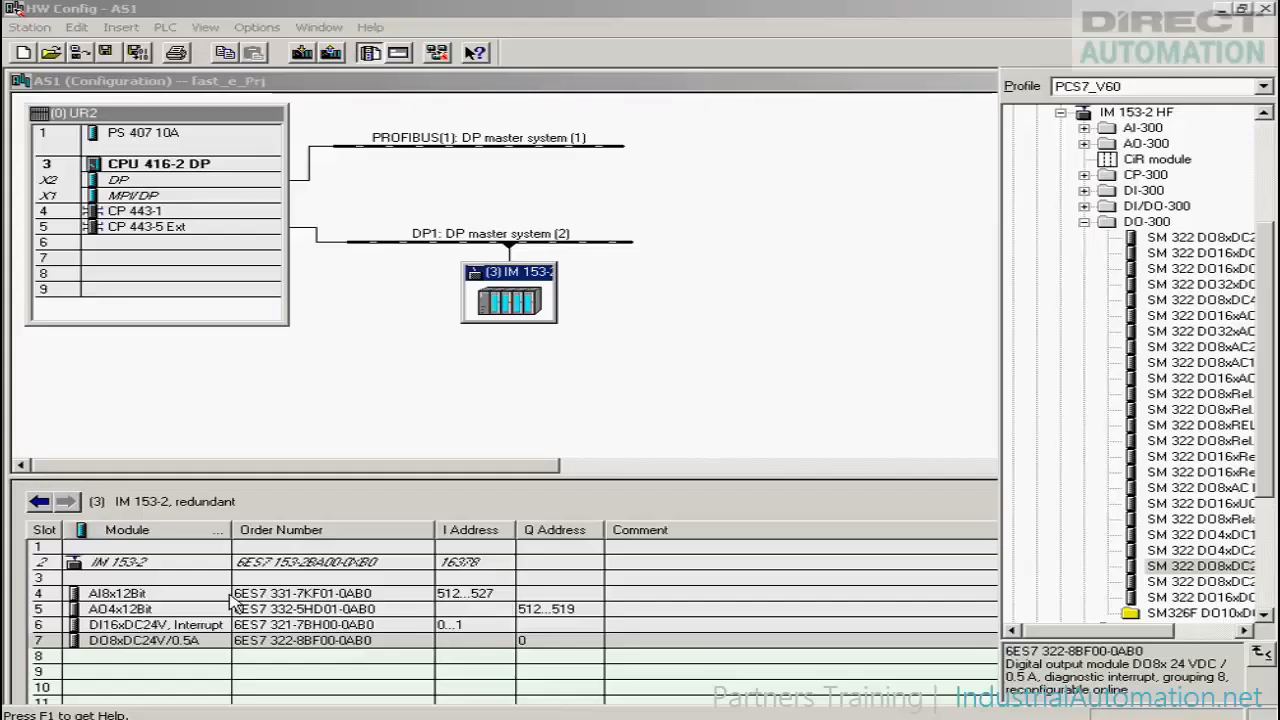
Open the symbols of the AI8x12Bit module and assign PIDCTRL1-PV_IN to IW 512, with the same text as comment
right_click(233, 596)
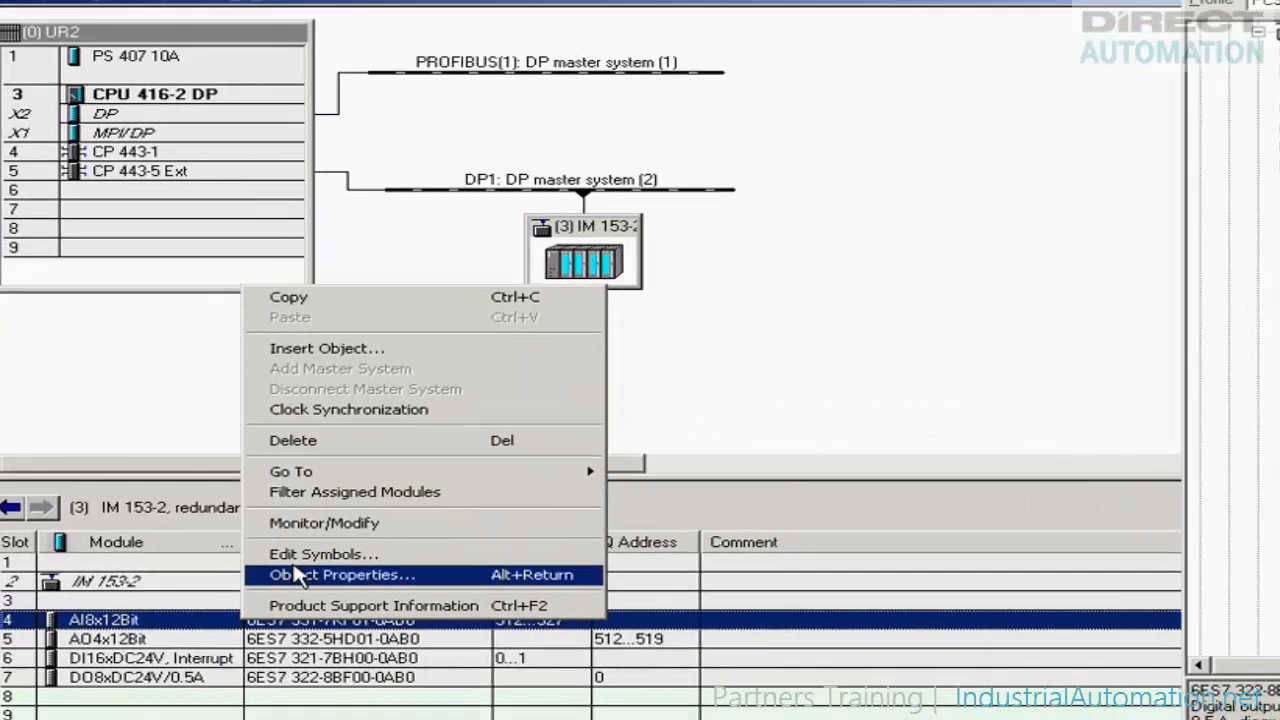
click(308, 556)
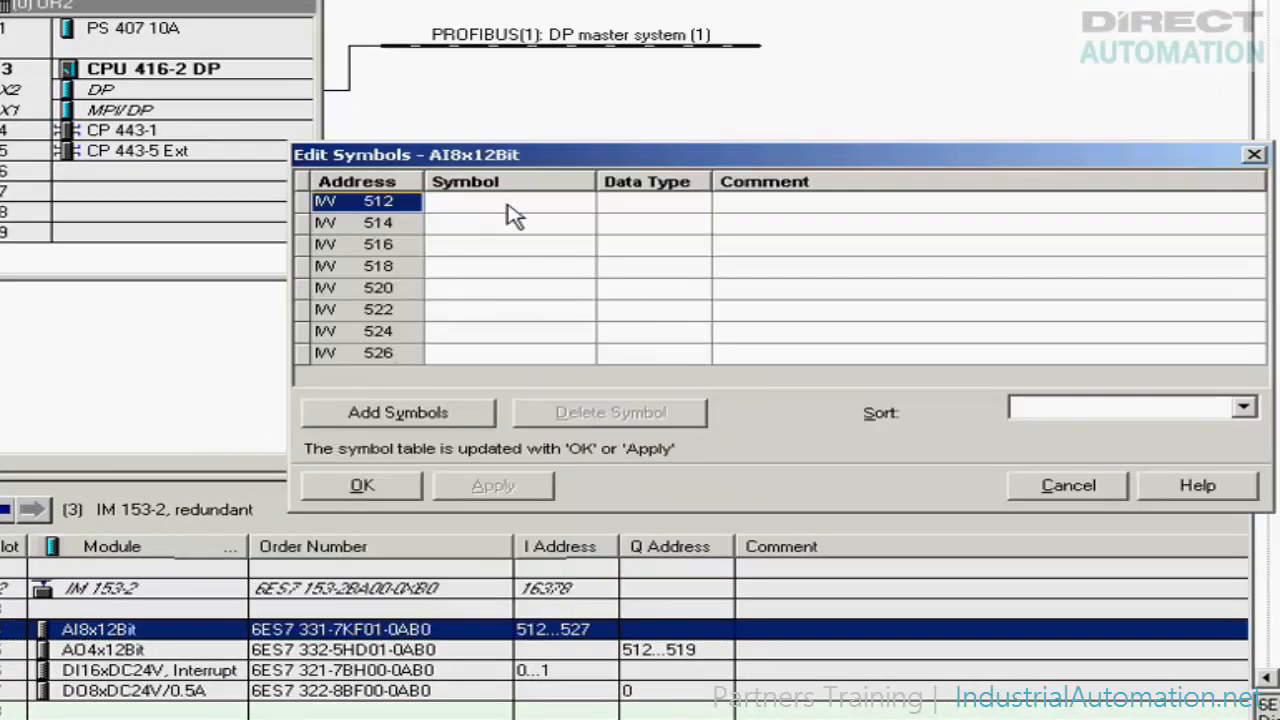
click(508, 205)
text(PID)
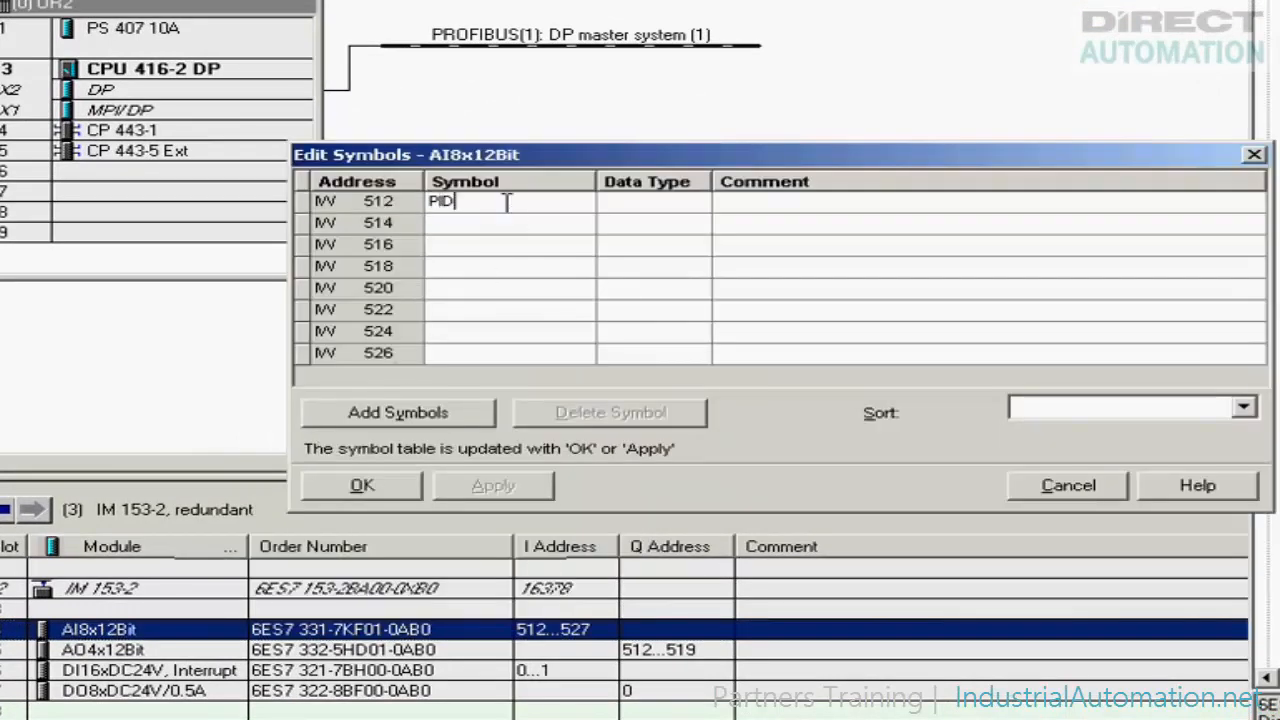
text(CTRL1_P)
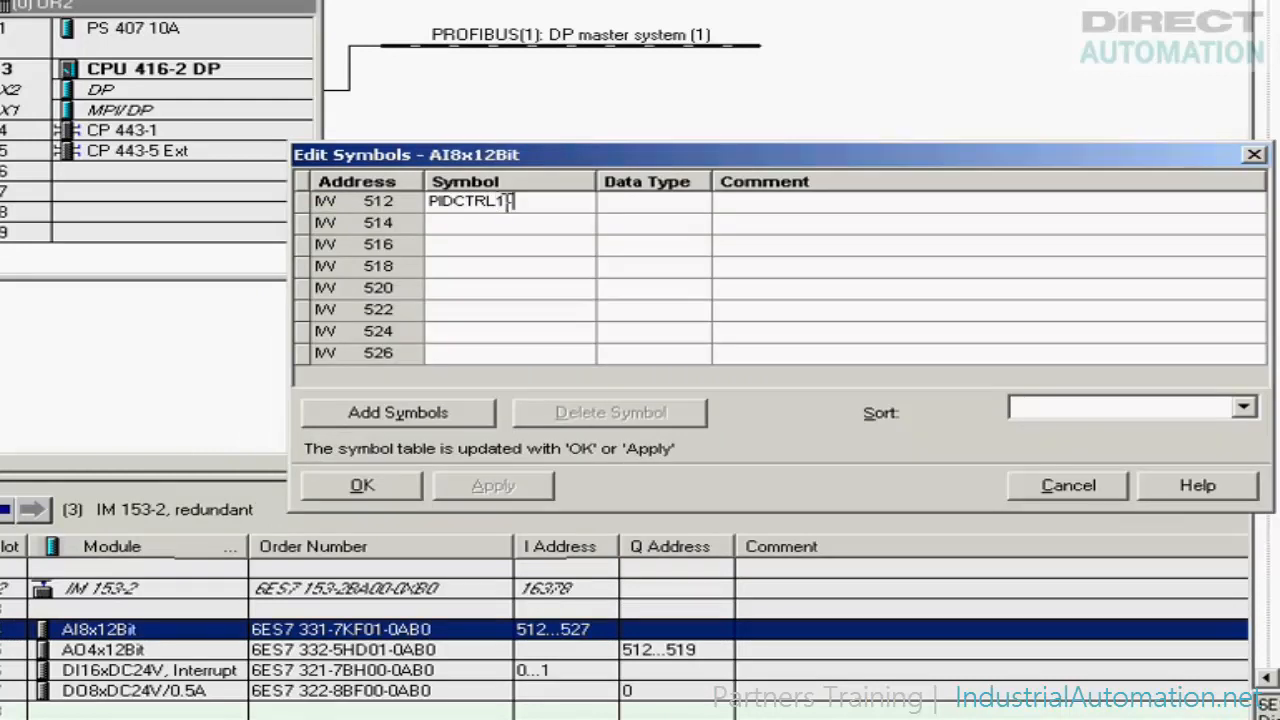
text(V_IN)
drag(560, 202, 420, 214)
key(ctrl+c)
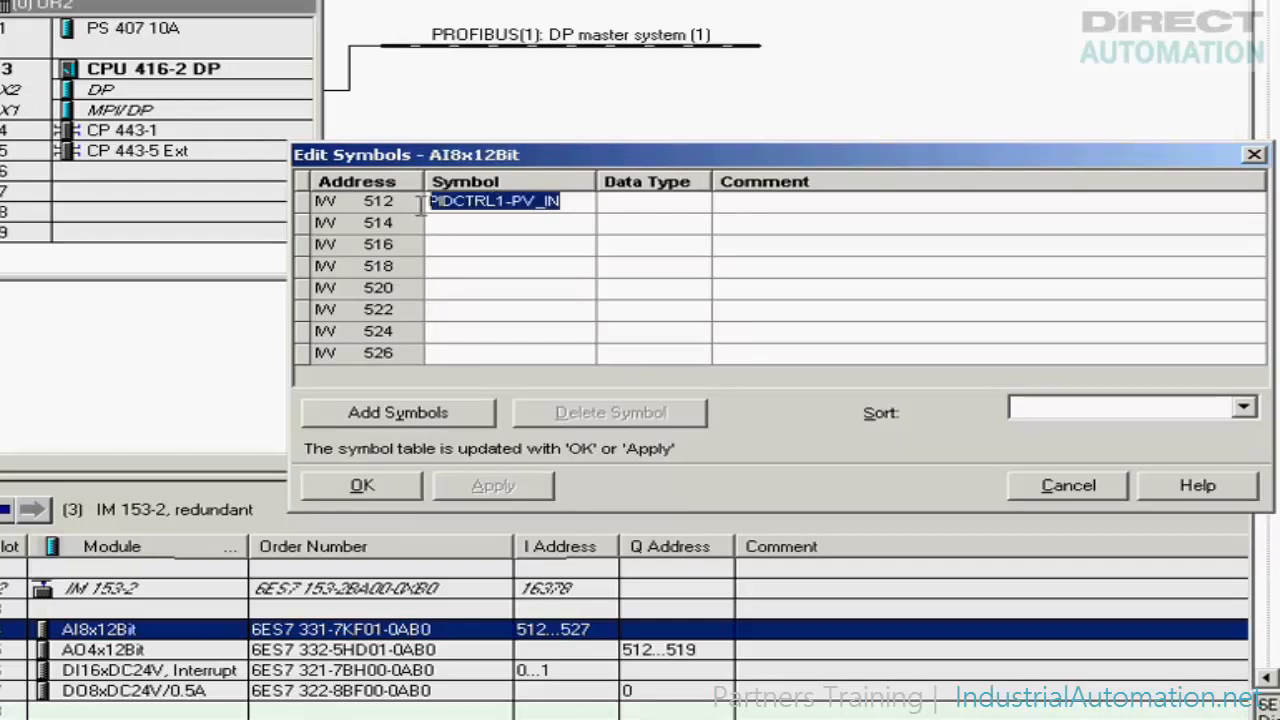
click(743, 202)
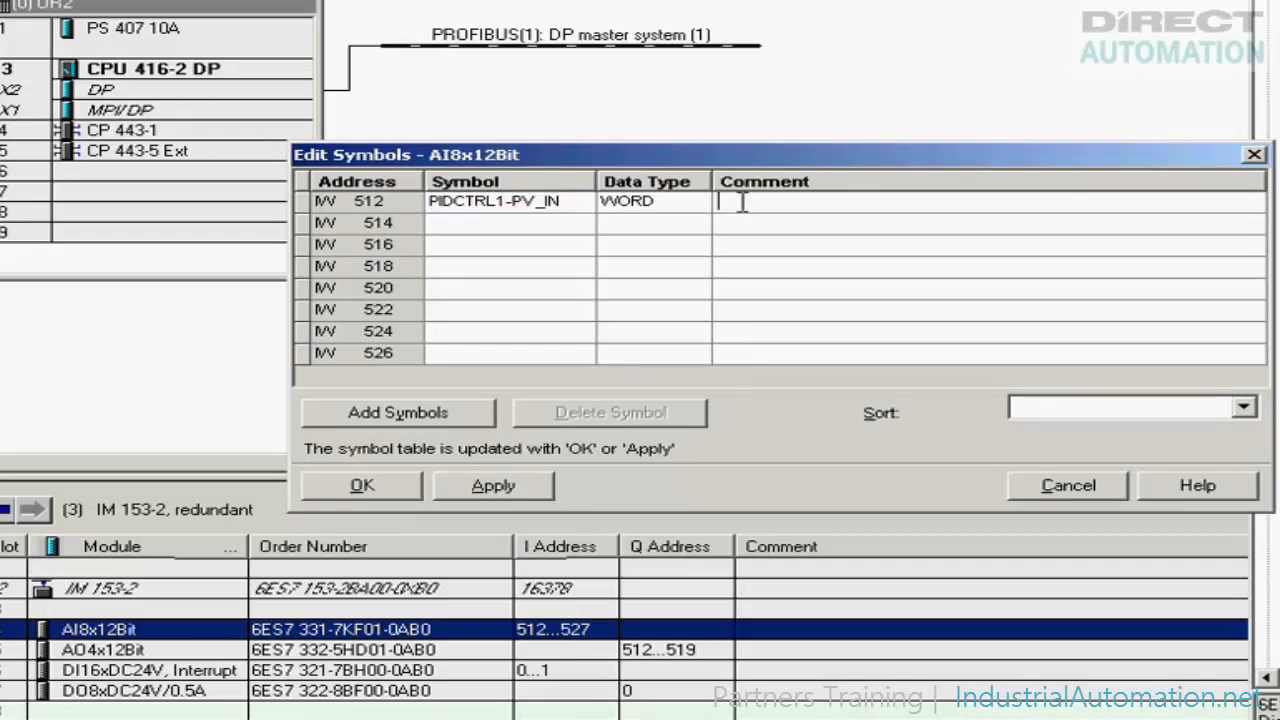
key(ctrl+v)
Assign the symbol PIDCTRL2-PV_IN to IW 514 and use the same text as its comment
click(552, 224)
key(ctrl+v)
click(508, 222)
key(BackSpace)
text(2)
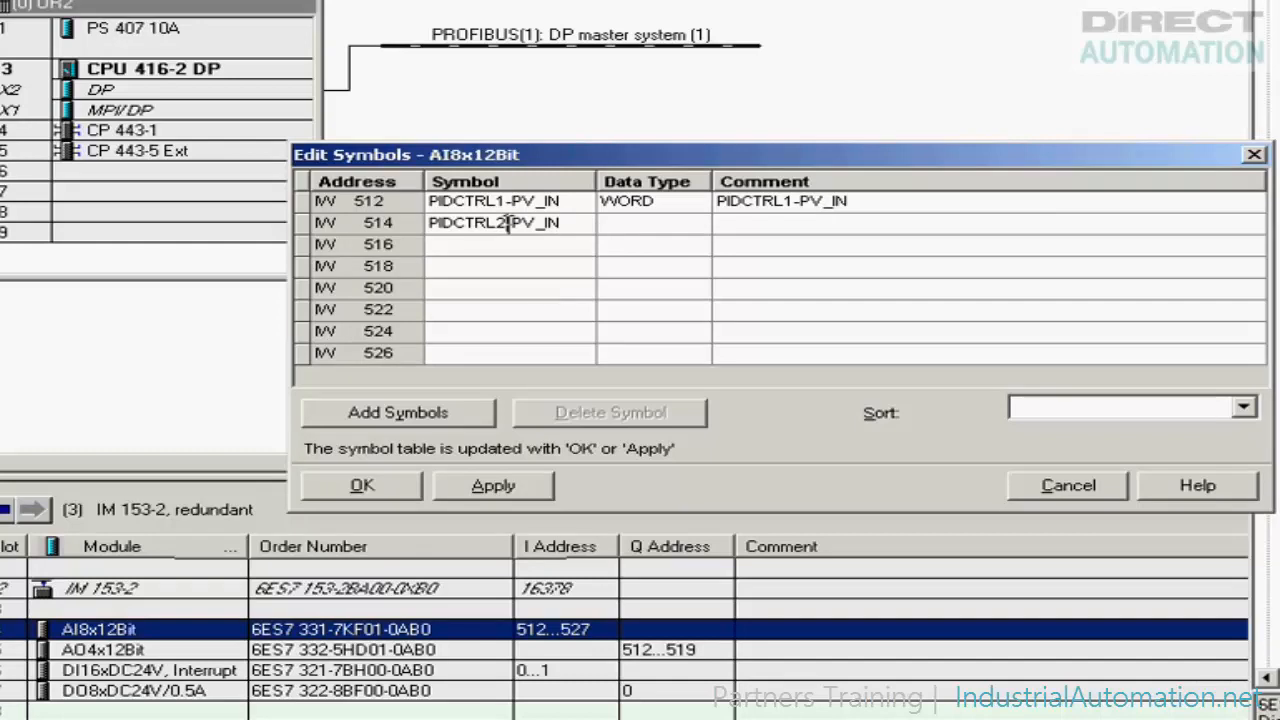
drag(572, 222, 424, 238)
key(ctrl+c)
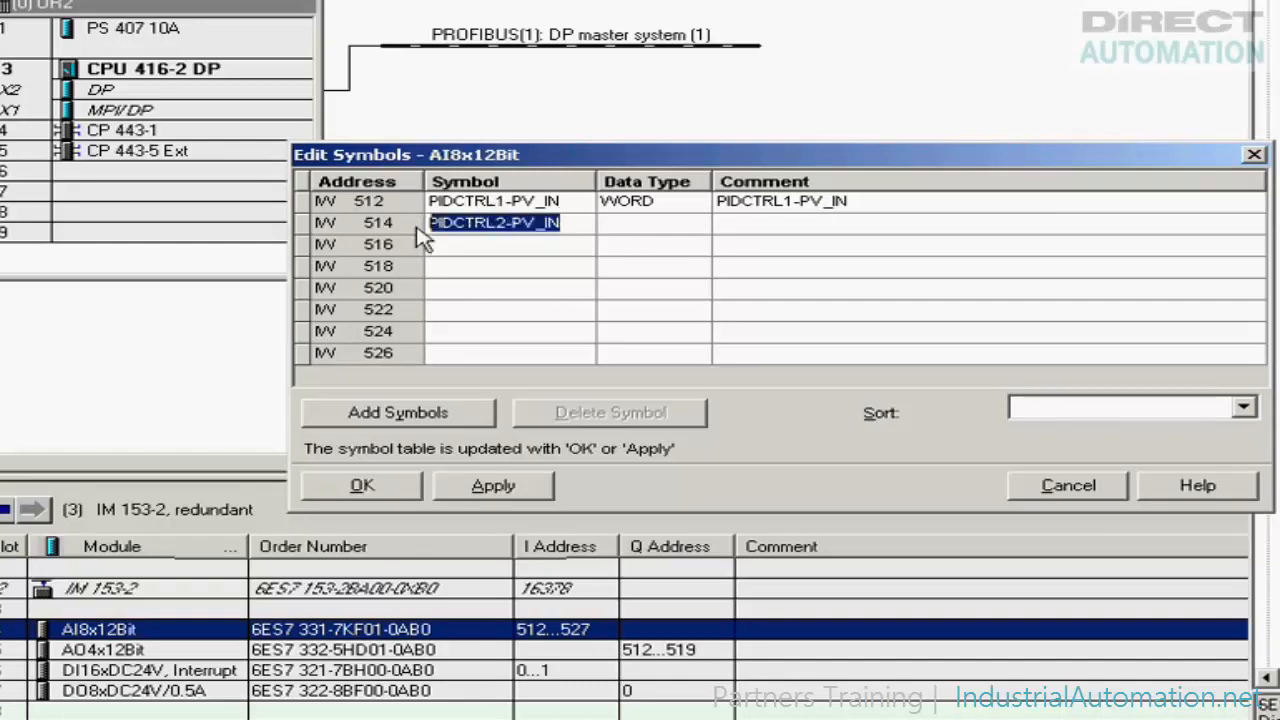
click(736, 224)
key(ctrl+v)
Assign the symbol PIDCTRL1-LMNR_IN to IW 516 and use the same text as its comment
click(550, 244)
text(PIDCTR)
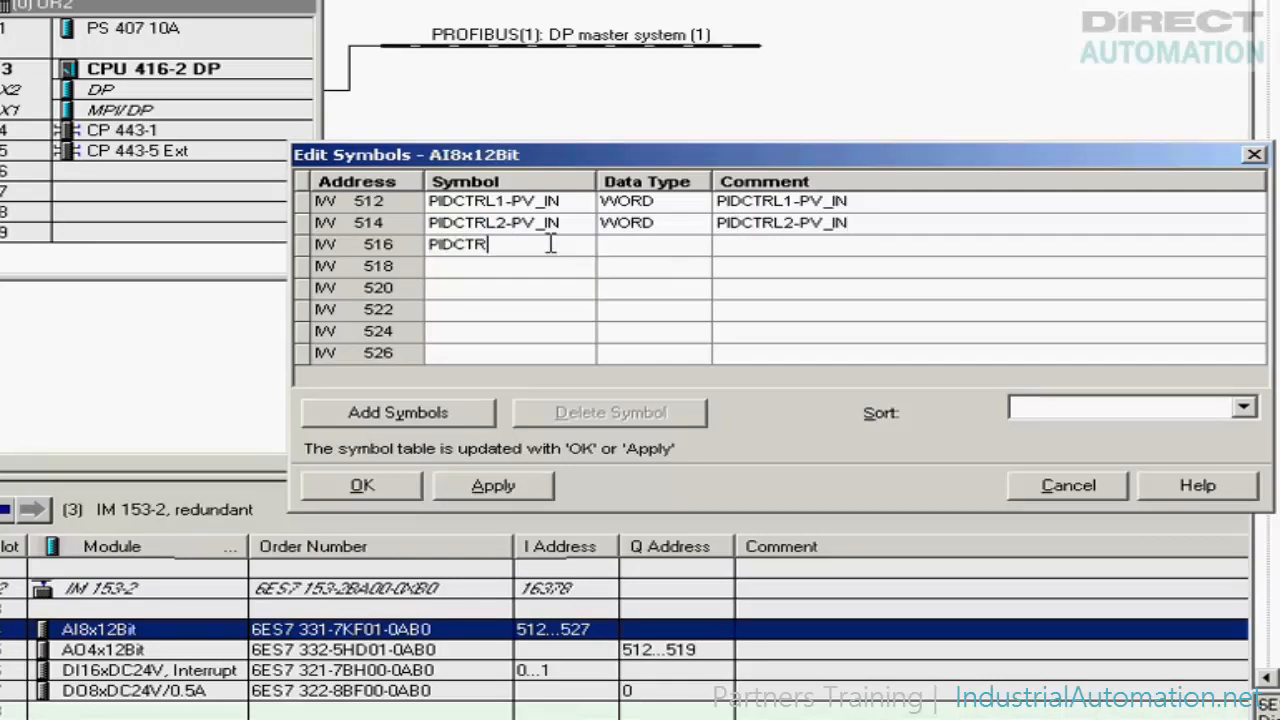
text(L1-LMNR_IN)
drag(588, 243, 428, 244)
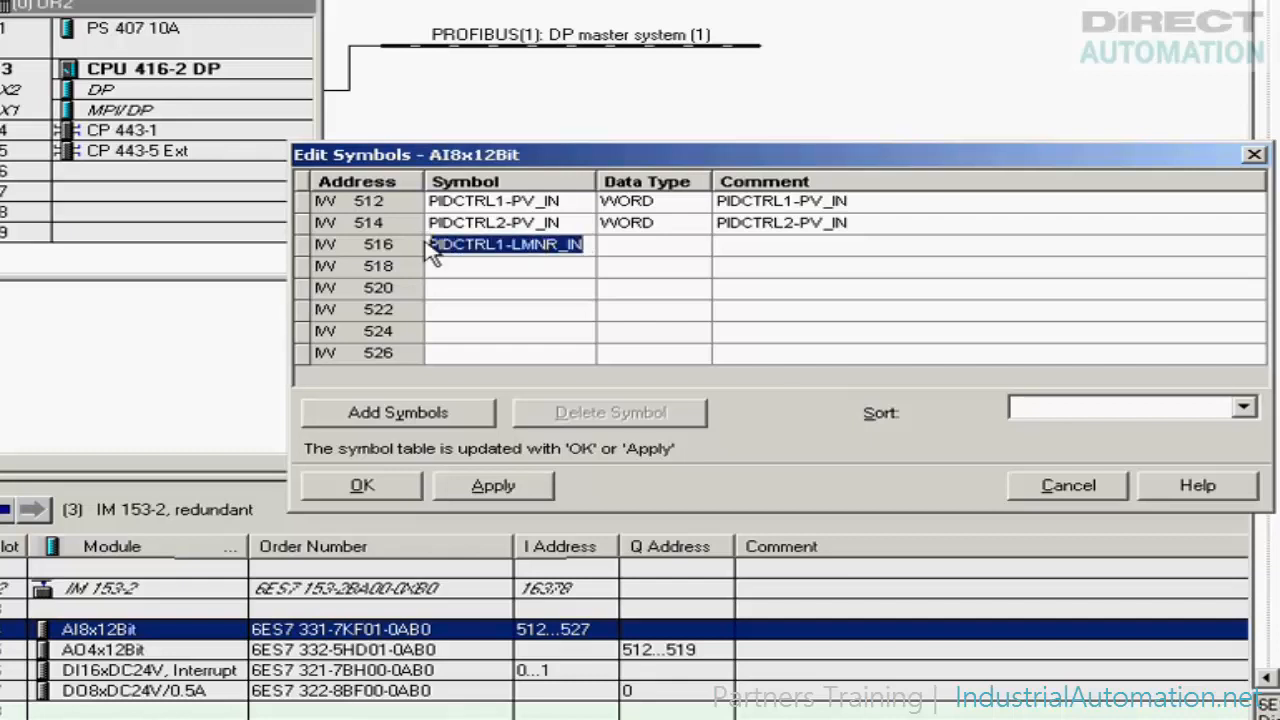
key(ctrl+c)
click(720, 246)
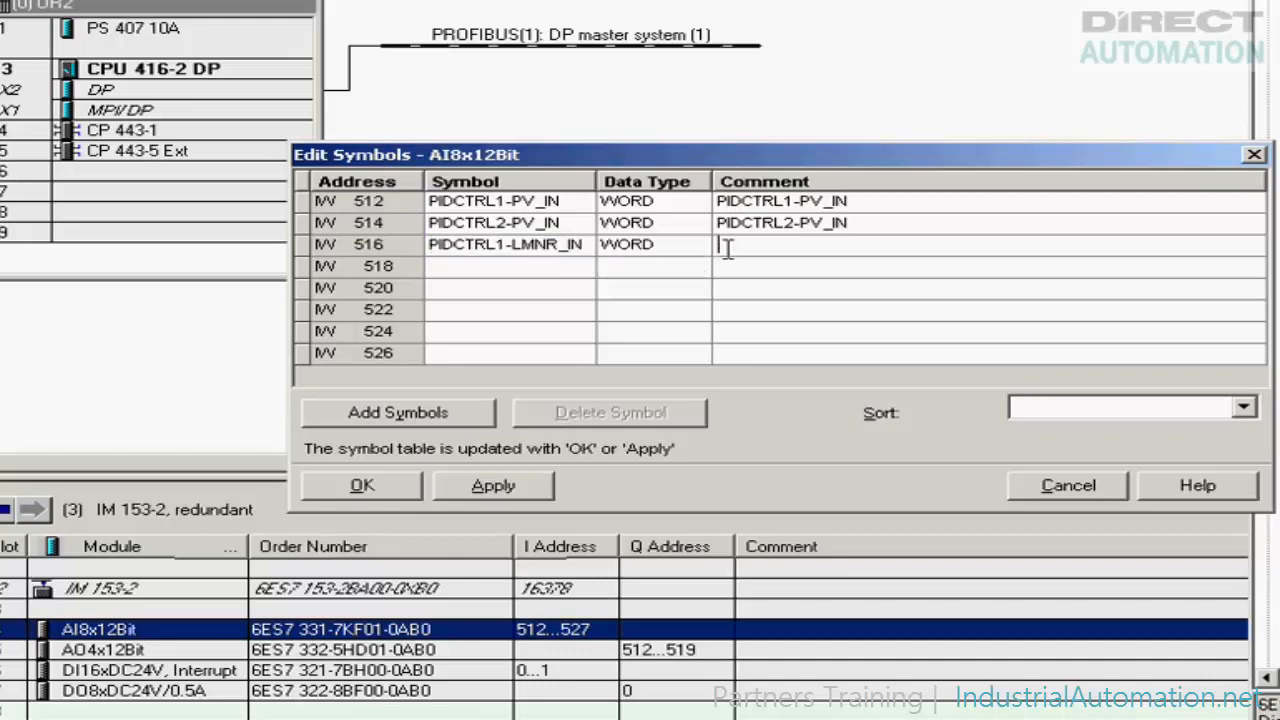
key(ctrl+v)
Assign the symbol and comment PIDCTRL2-LMNR_IN to IW 518 and accept the analog input symbols
click(561, 267)
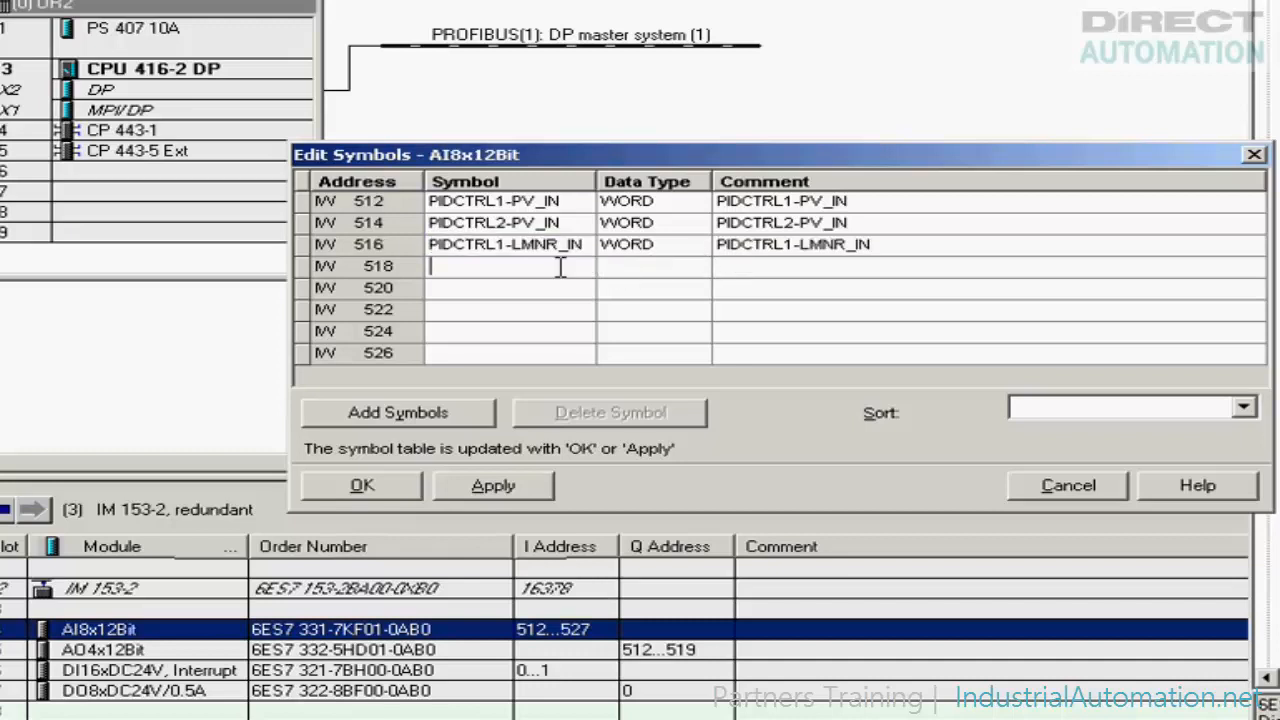
key(ctrl+v)
click(506, 266)
key(BackSpace)
text(2)
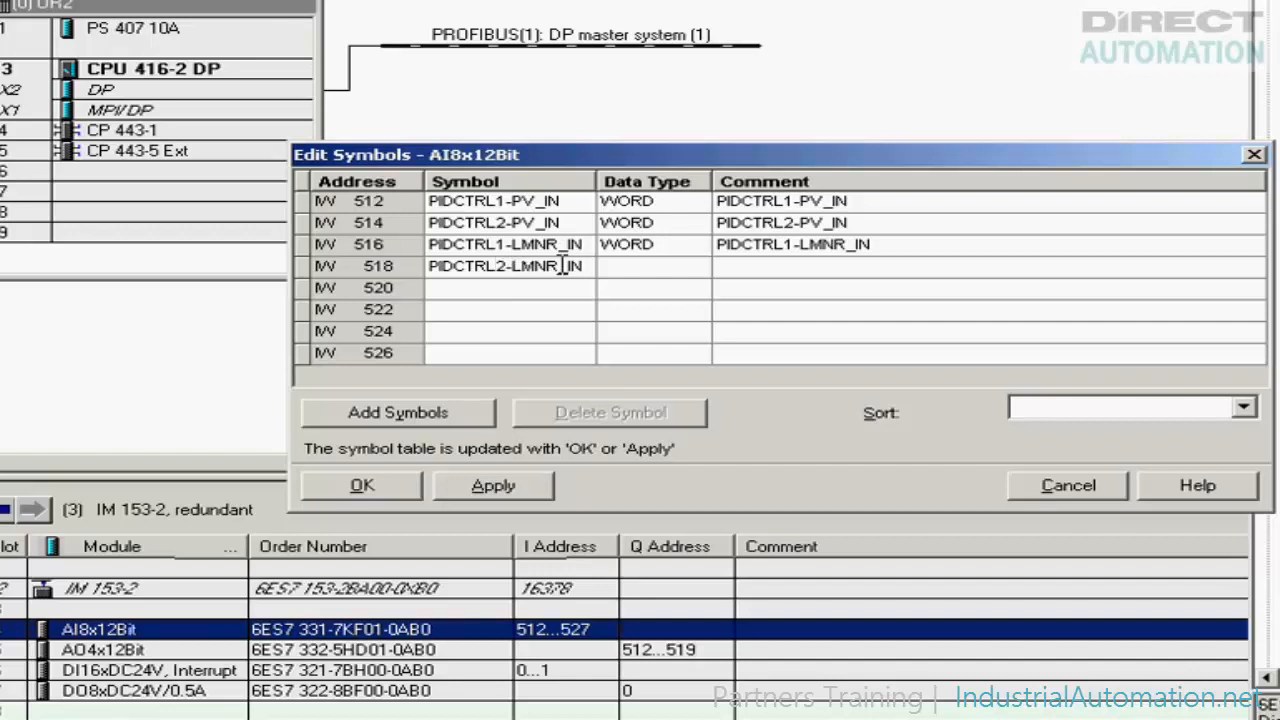
click(750, 268)
key(ctrl+v)
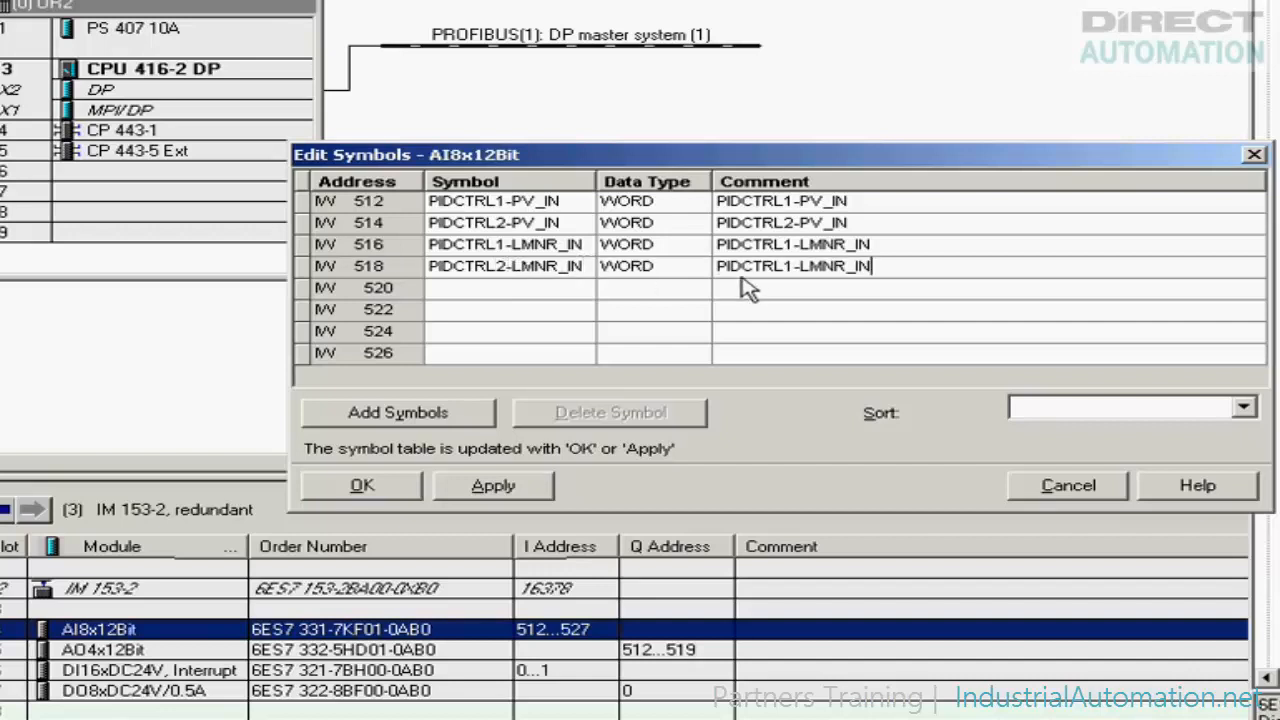
click(792, 266)
key(BackSpace)
text(2)
click(362, 486)
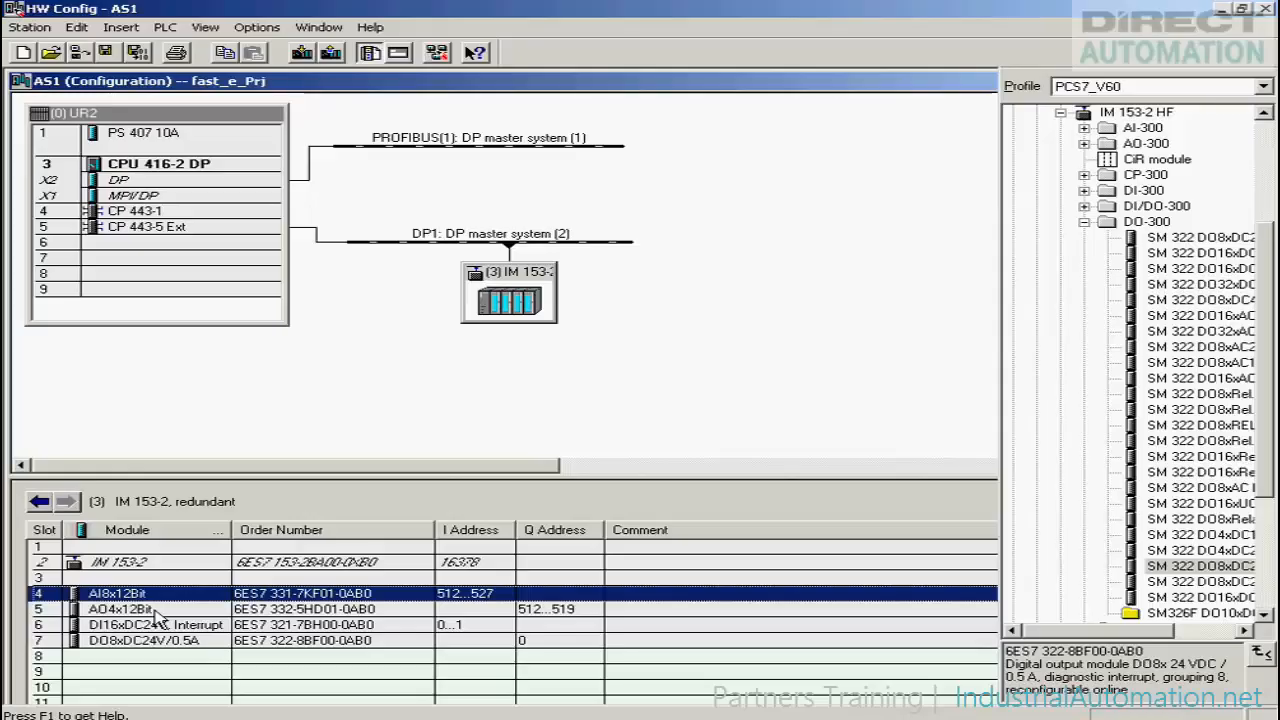
Open the symbols of the AO4x12Bit module in slot 5 and assign symbol and comment PIDCTRL1-OUT to QW 512
right_click(155, 612)
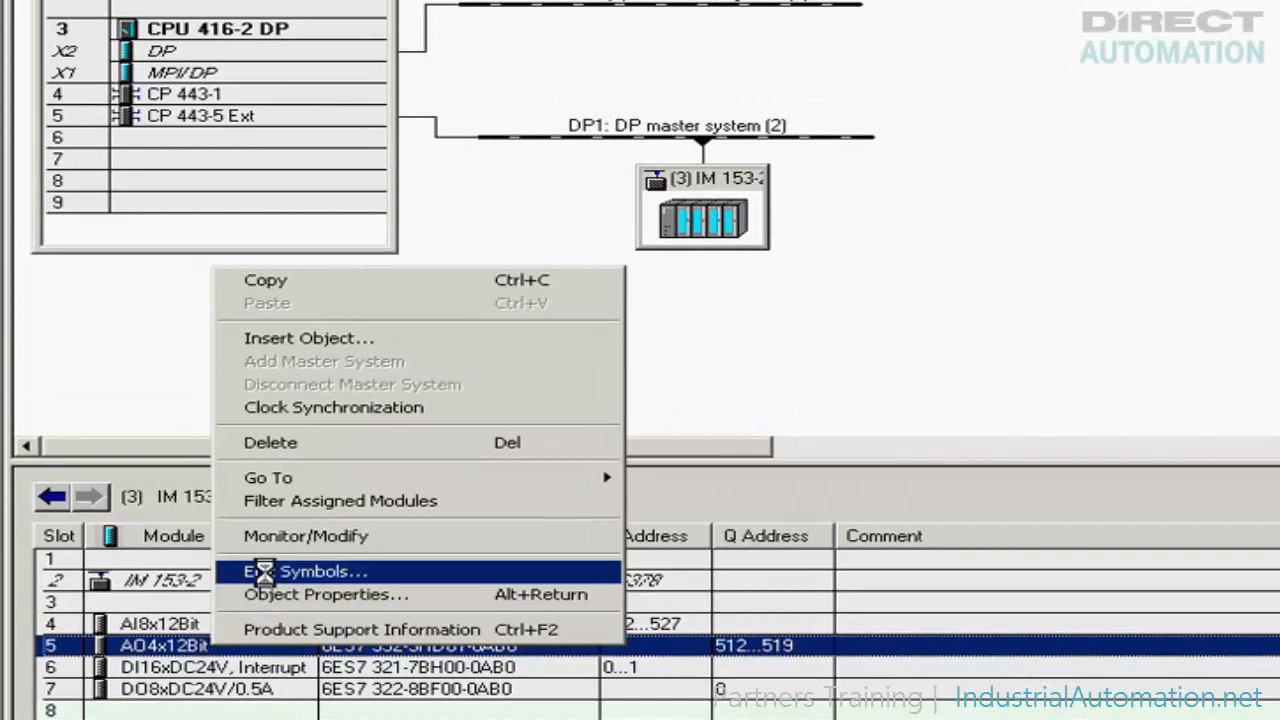
click(262, 572)
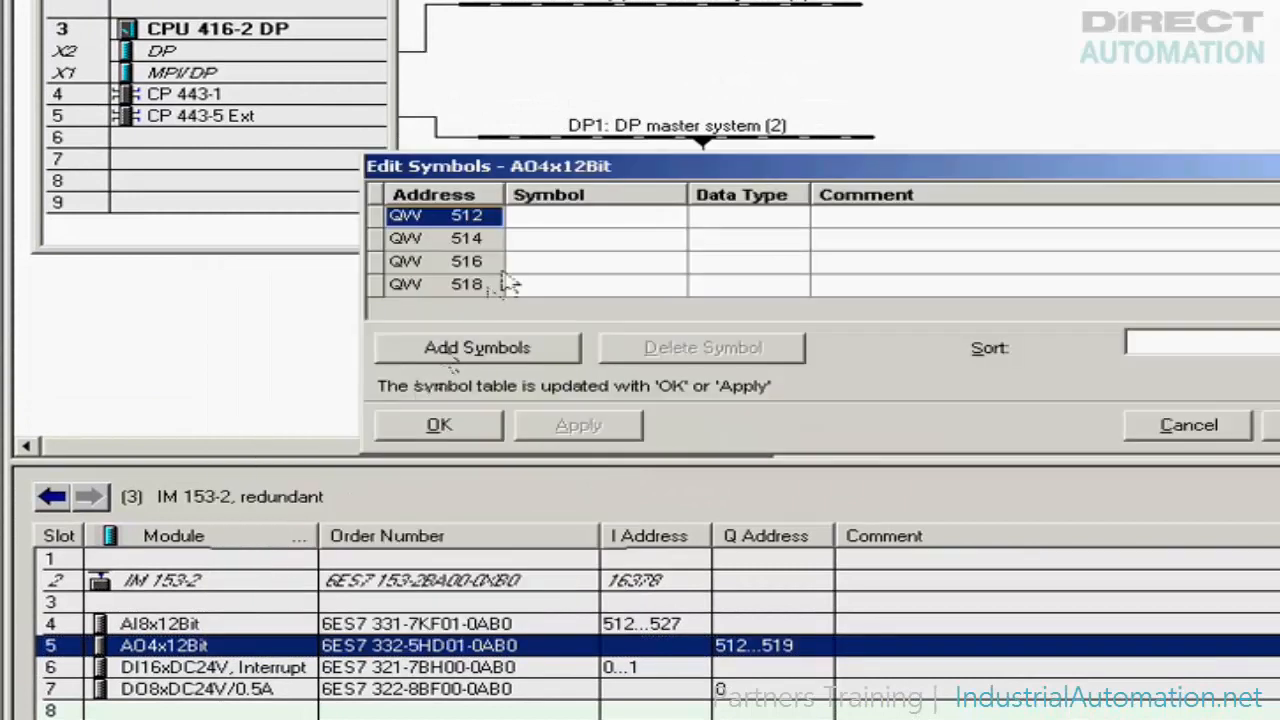
click(560, 226)
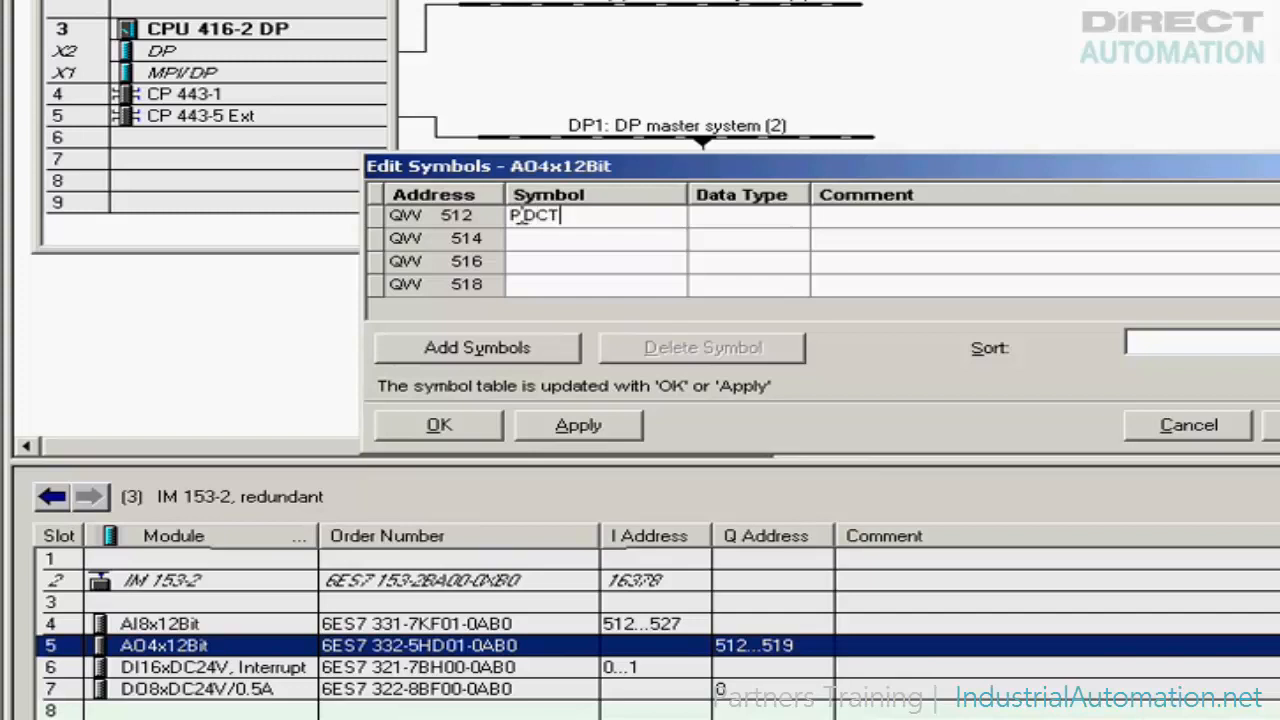
text(P_DCTRL1-OUT)
drag(640, 215, 500, 220)
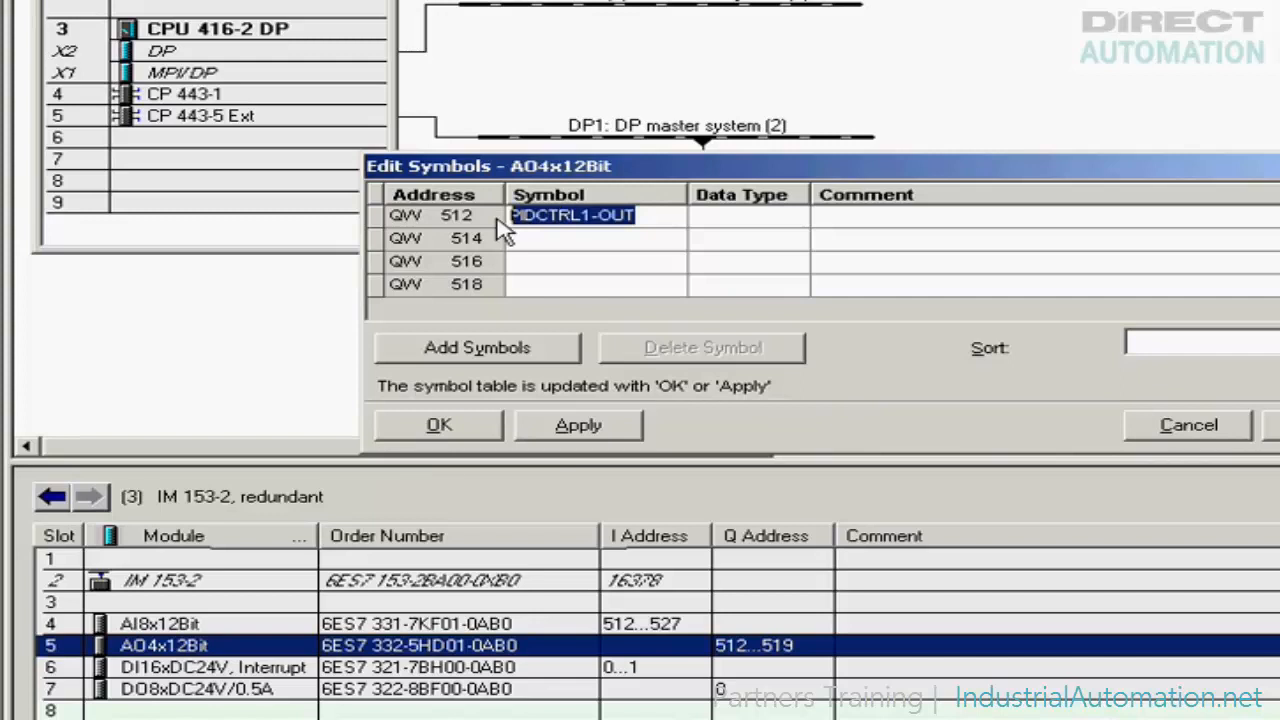
click(841, 238)
key(ctrl+v)
Assign the symbol and comment PIDCTRL2-OUT to QW 514 and accept the analog output symbols
click(672, 243)
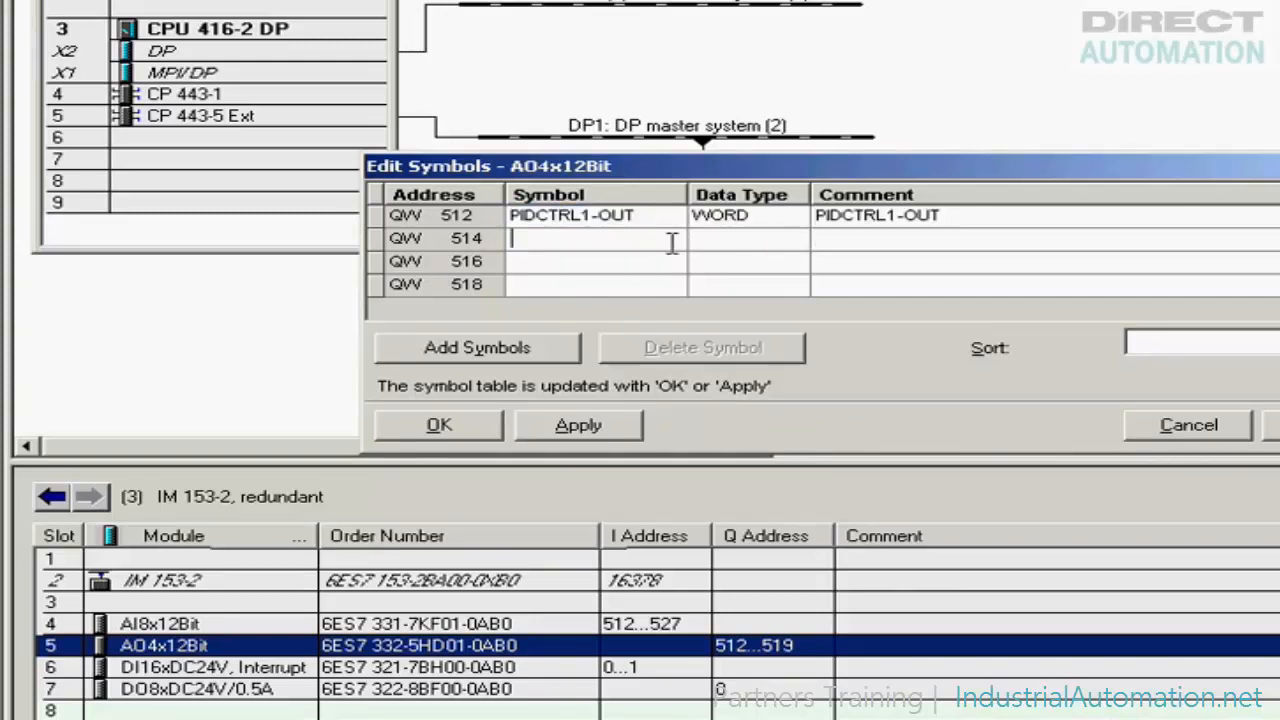
key(ctrl+v)
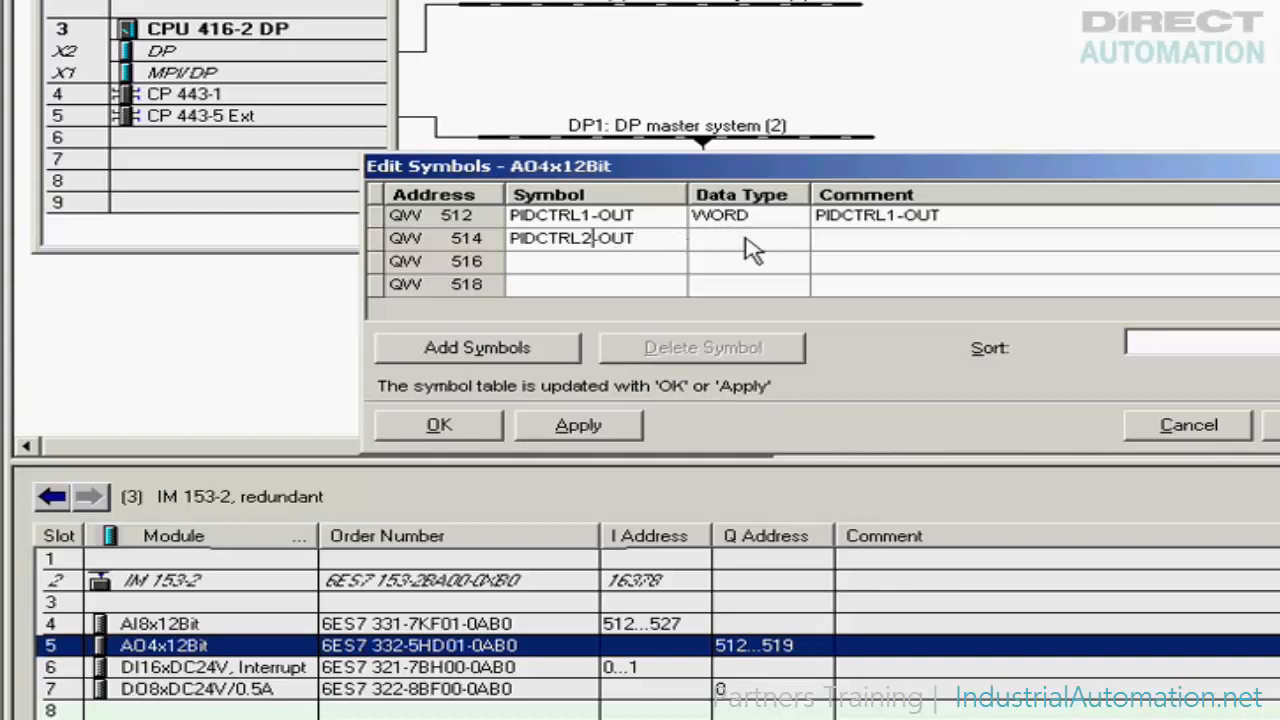
click(843, 248)
key(ctrl+v)
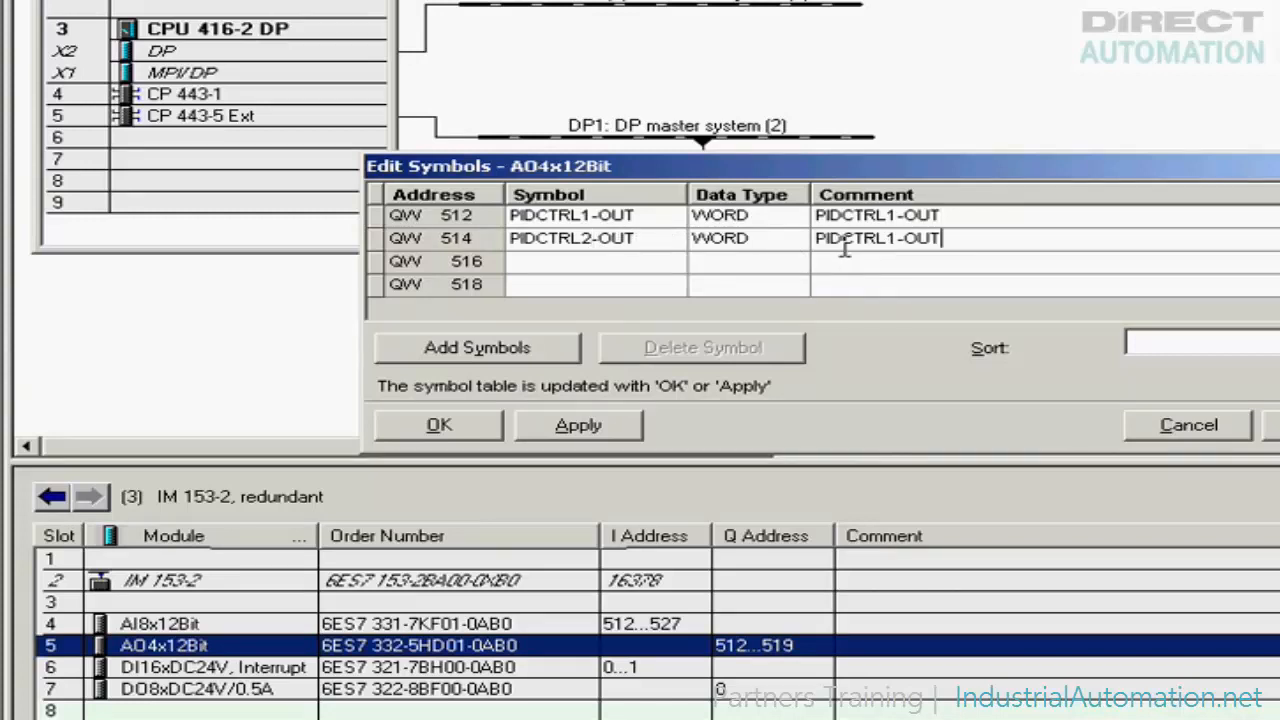
click(896, 240)
key(BackSpace)
text(2)
click(447, 428)
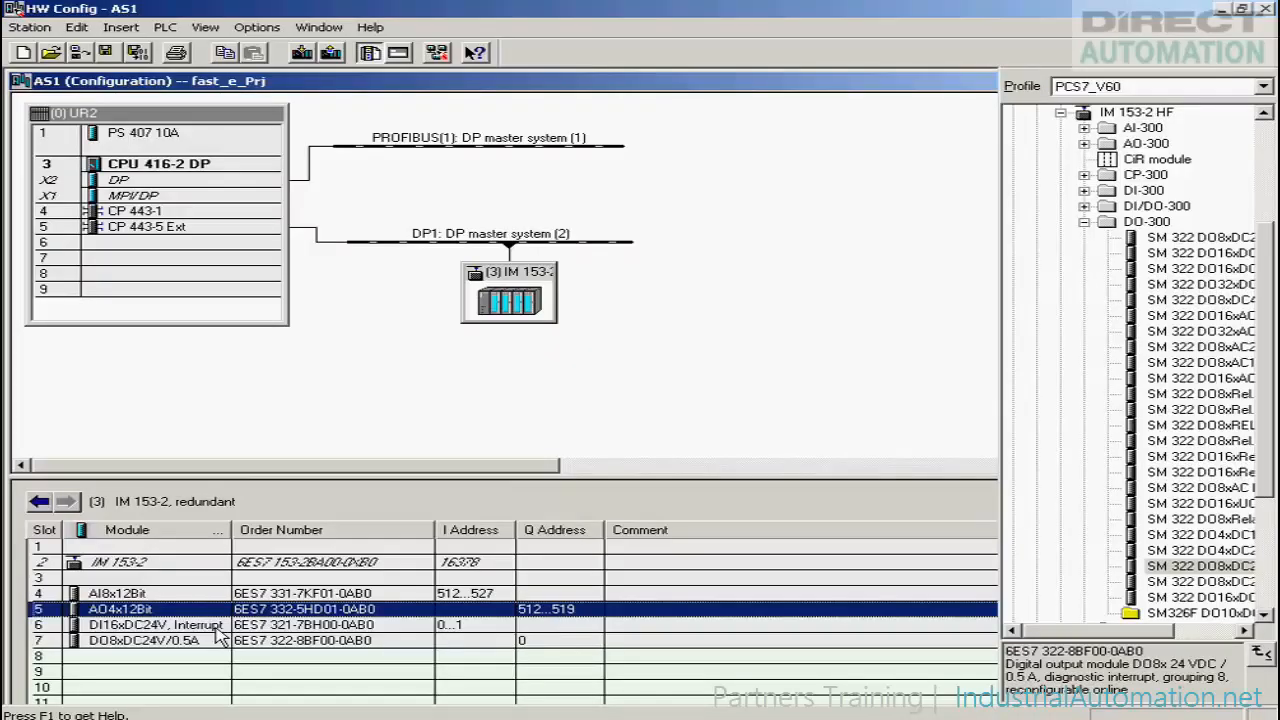
Open the symbols of the DI16xDC24V module in slot 6 and assign symbol and comment MOTOR1-FB_ON to I 0.0
right_click(216, 628)
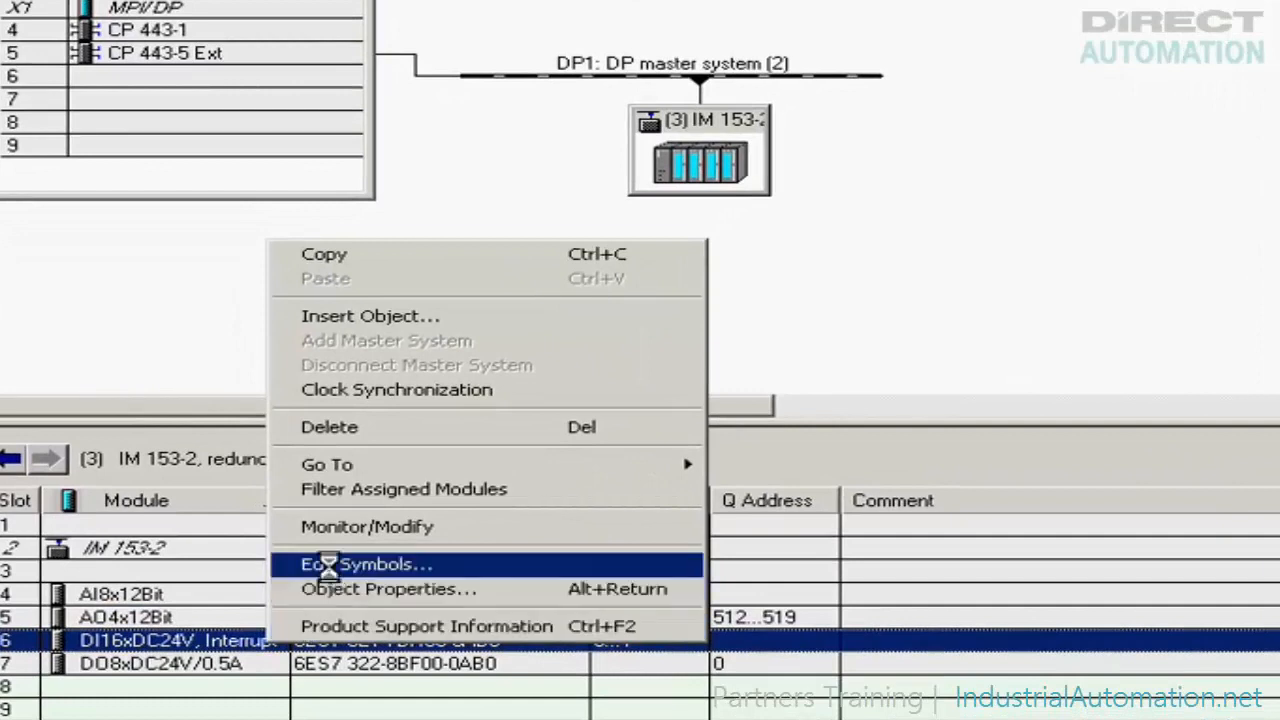
click(340, 565)
click(600, 37)
text(MOTOR1-FB_ON)
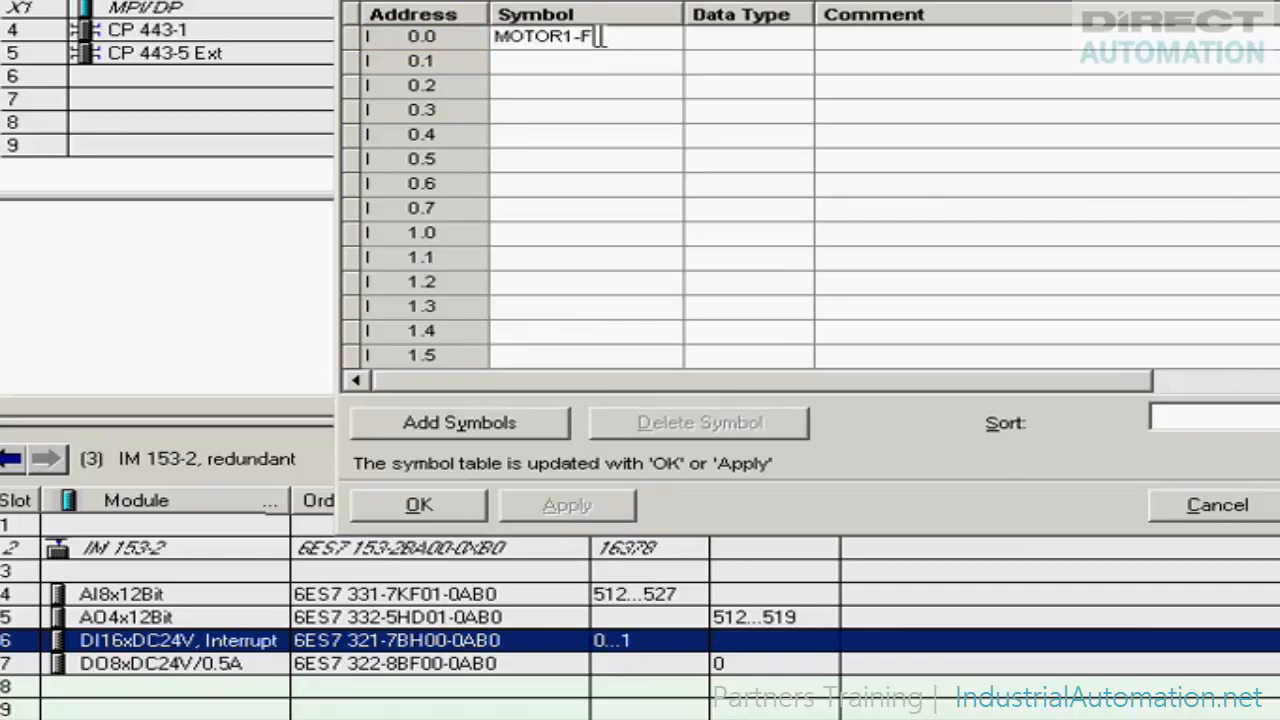
drag(648, 37, 478, 34)
key(ctrl+c)
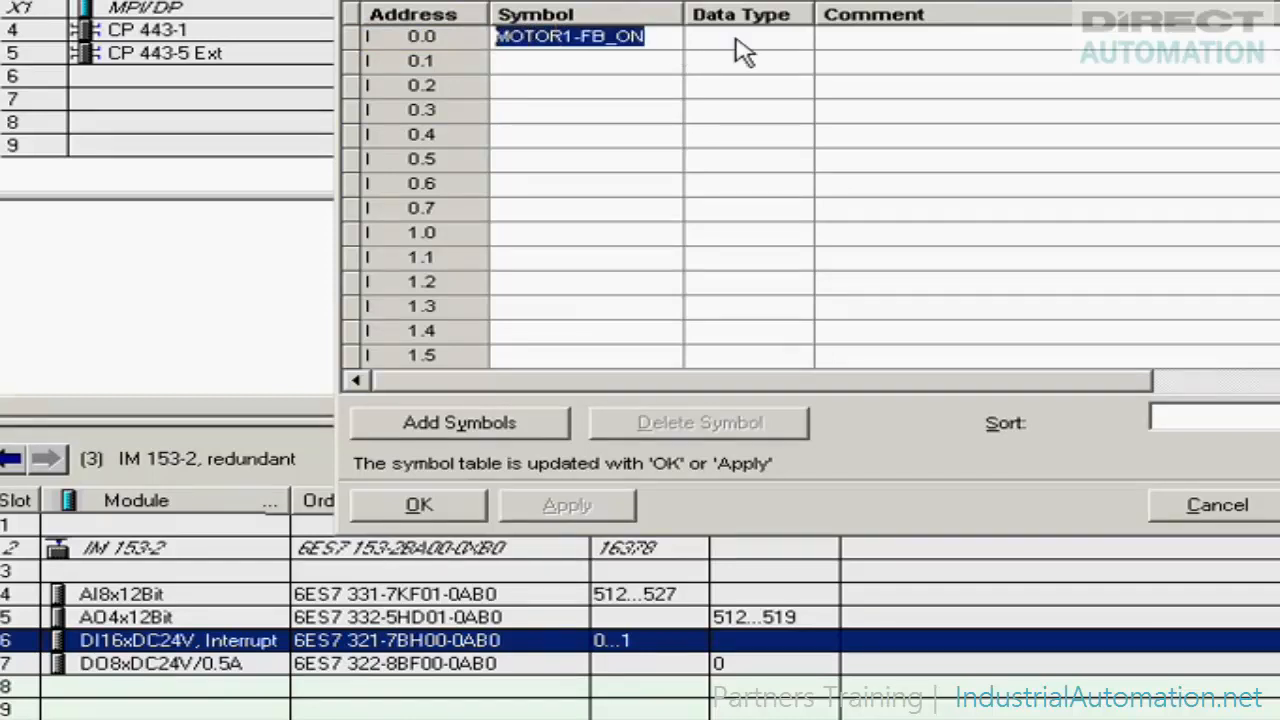
click(843, 40)
key(ctrl+v)
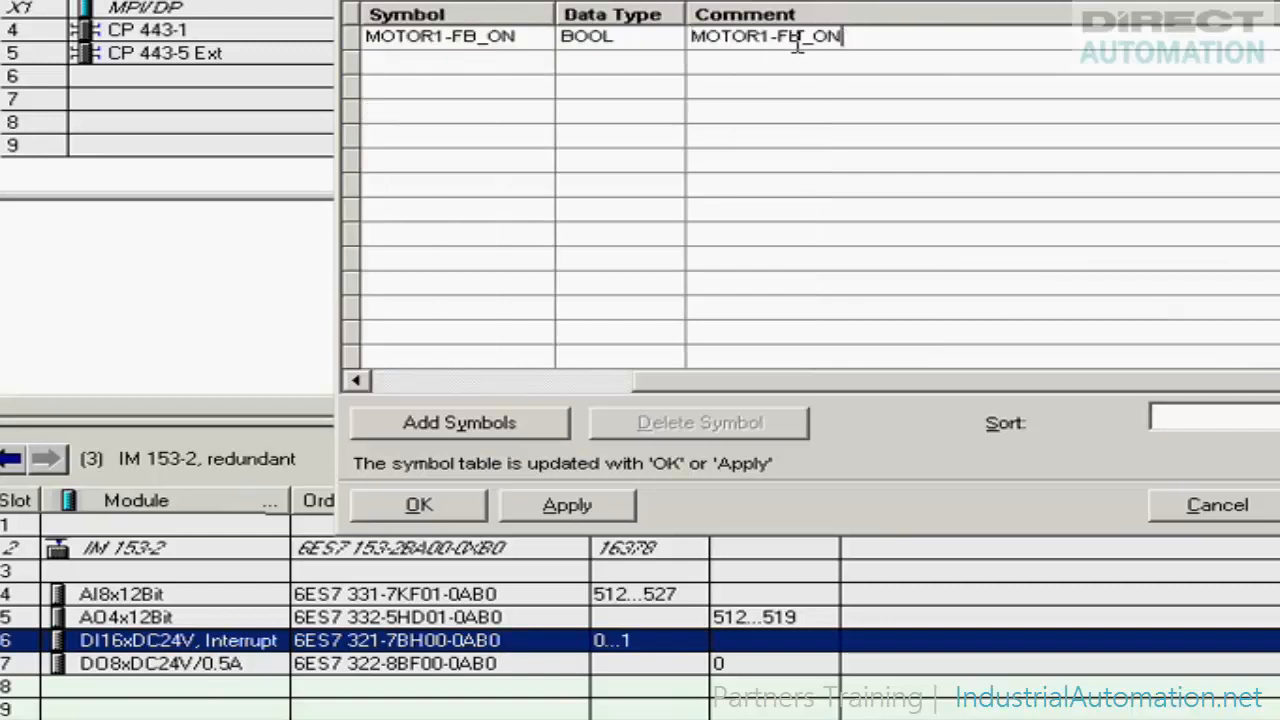
Assign the symbol MOTOR2-FB_ON to I 0.1 and use the same text as its comment
click(510, 58)
key(ctrl+v)
click(441, 60)
key(BackSpace)
text(2)
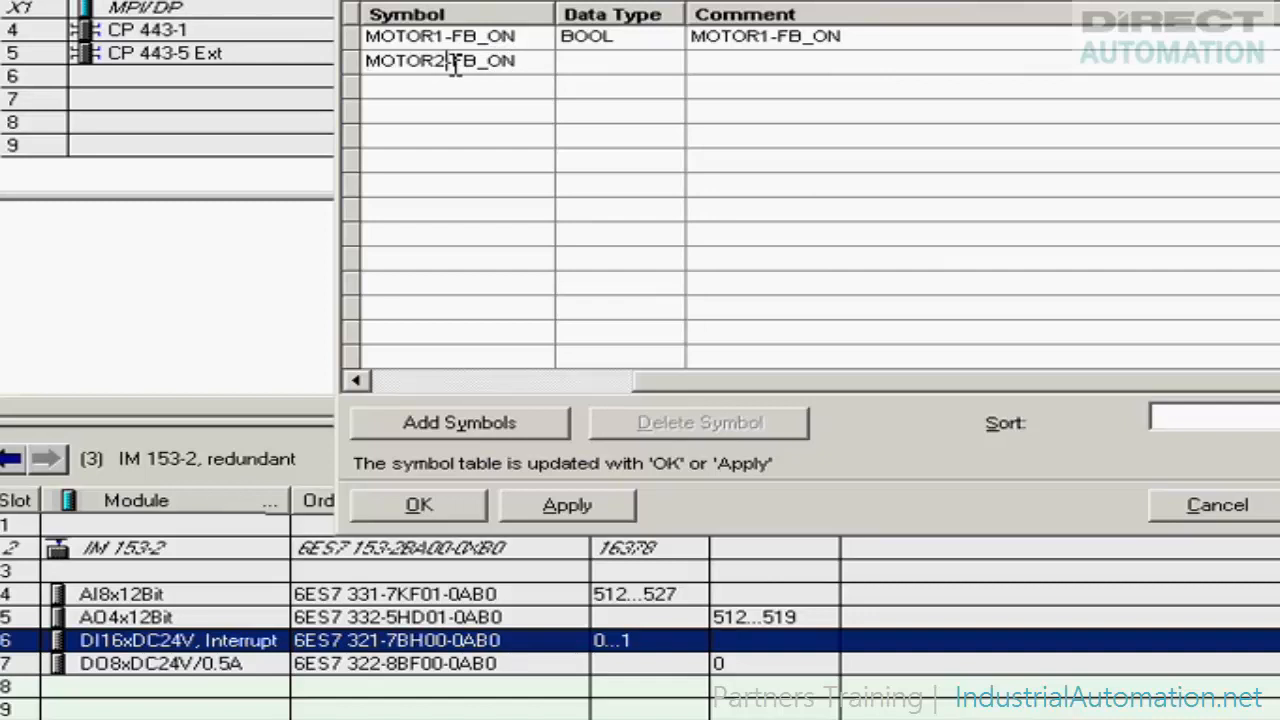
click(703, 62)
key(ctrl+v)
click(771, 60)
key(BackSpace)
text(2)
Assign the symbol VALVE1-FB_OPEN to I 0.2 and use the same text as its comment
click(505, 85)
text(VALVE1-FB_OPE)
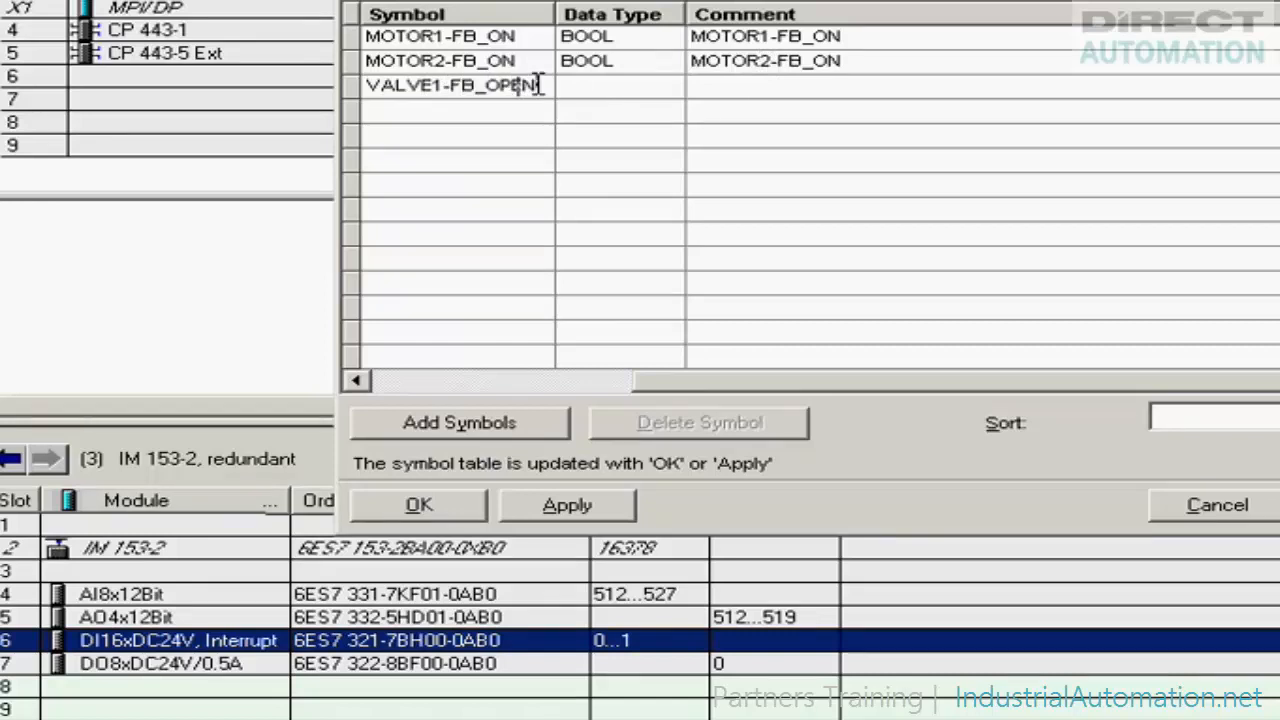
drag(538, 85, 349, 86)
key(ctrl+c)
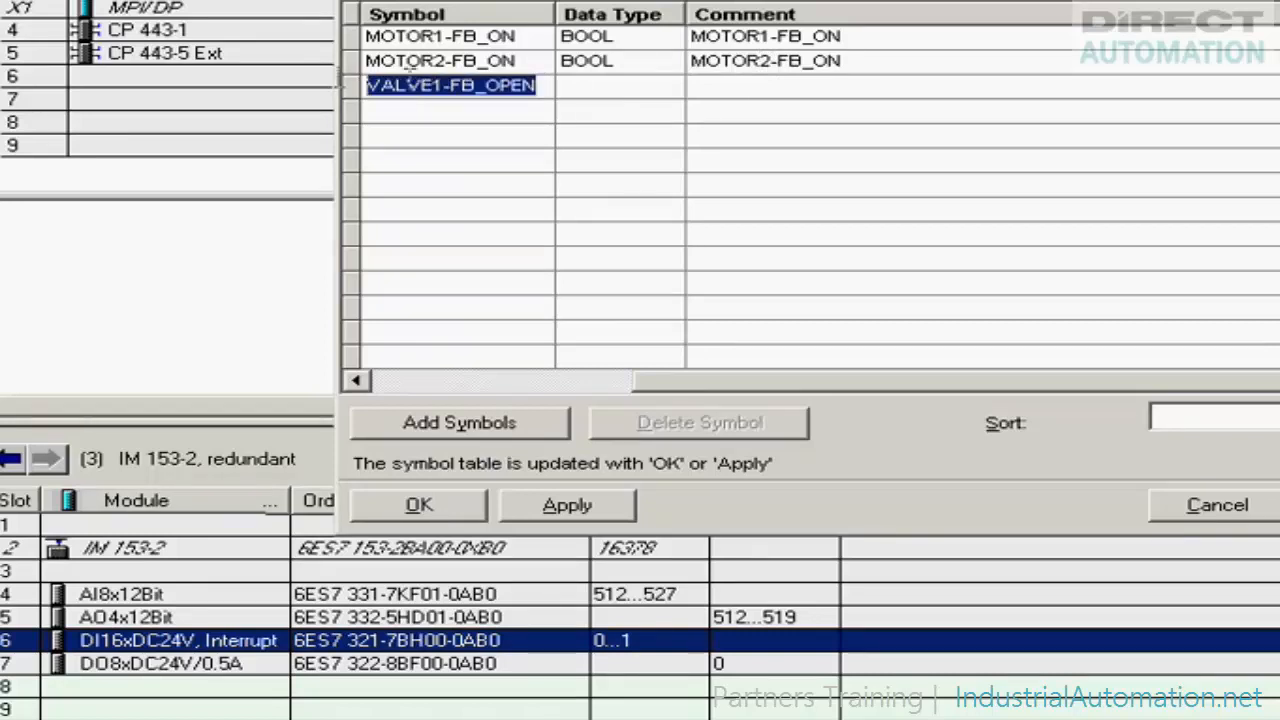
click(709, 87)
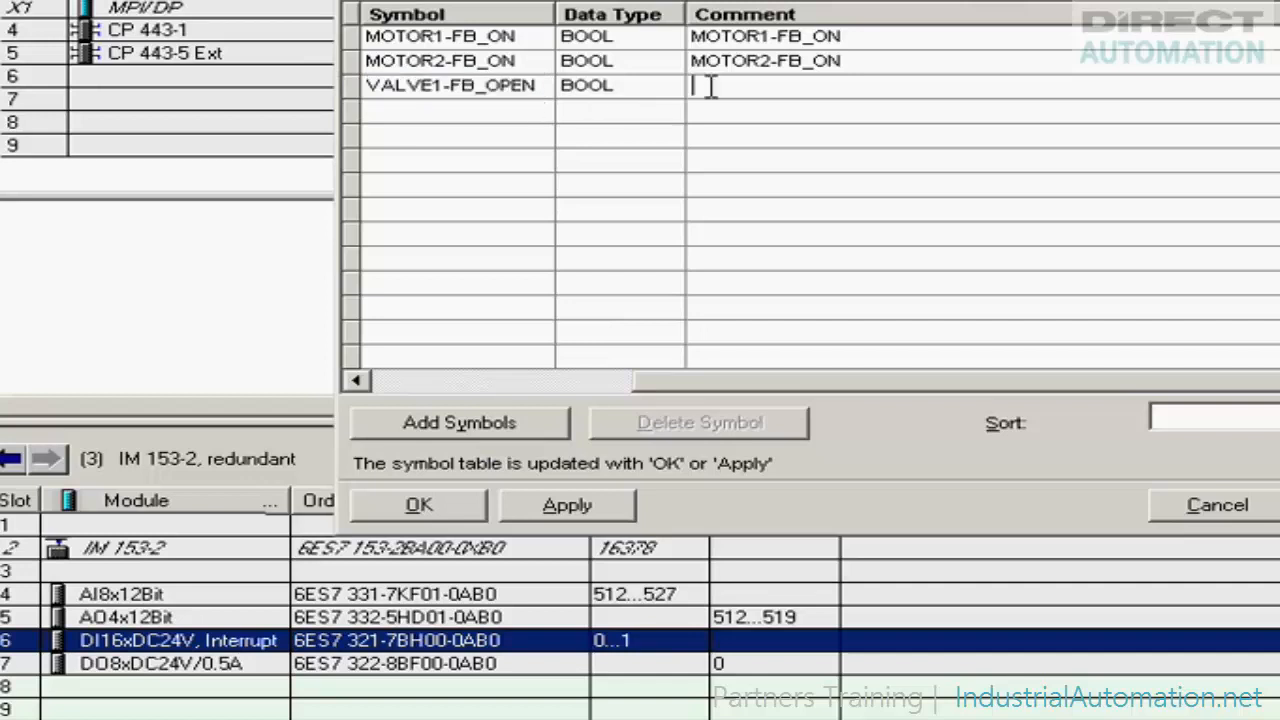
key(ctrl+v)
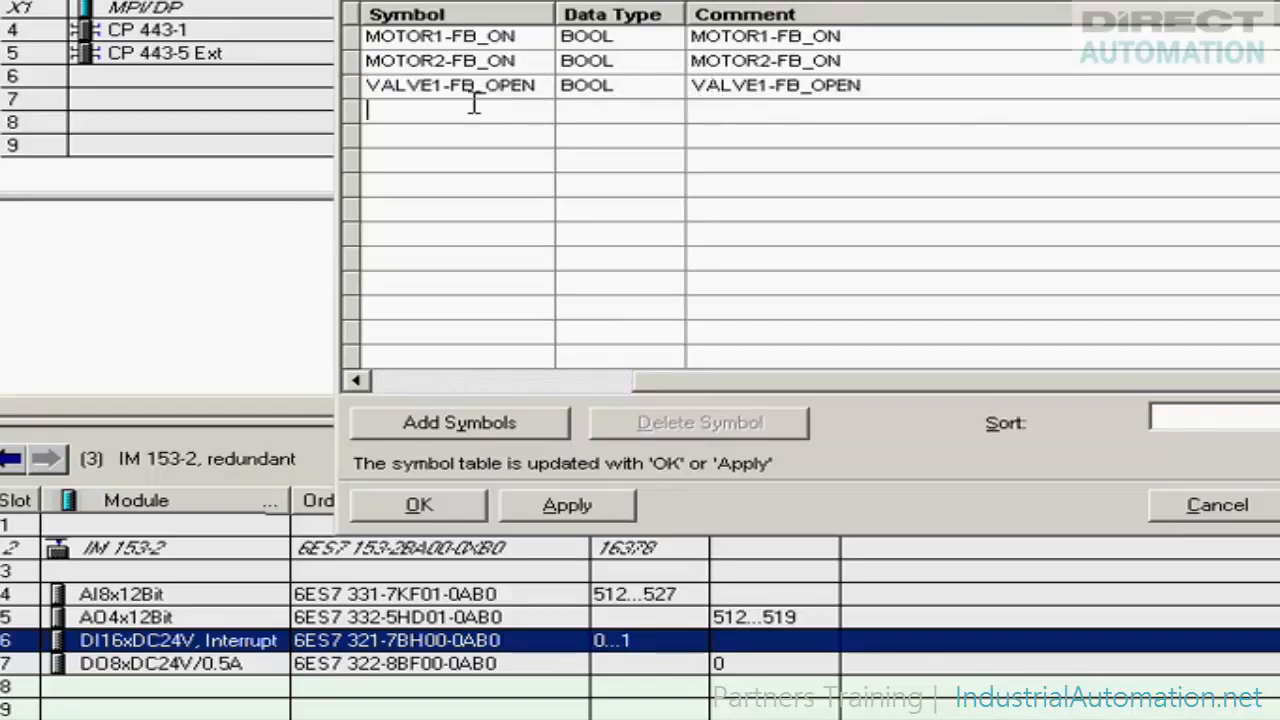
Assign the symbol VALVE1-FB_CLSD to I 0.3 and use the same text as its comment
key(ctrl+v)
key(BackSpace)
key(BackSpace)
key(BackSpace)
text(CLSD)
drag(540, 109, 366, 110)
key(ctrl+c)
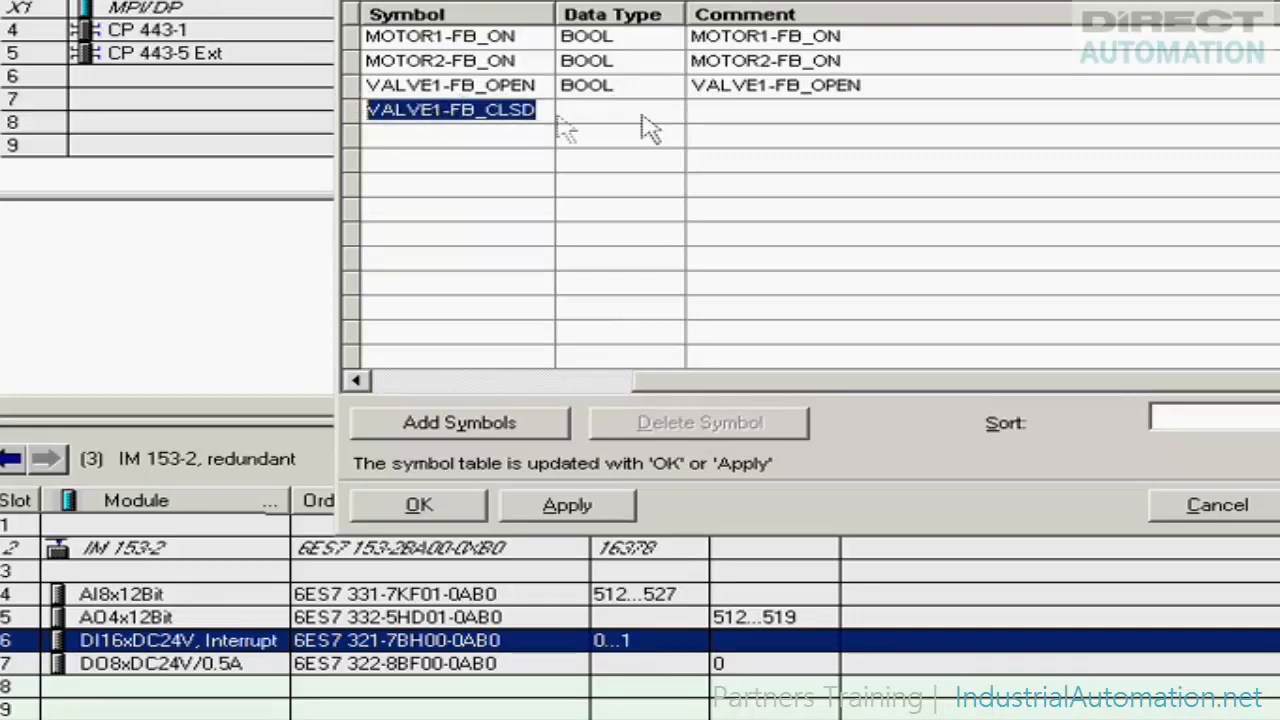
click(716, 112)
key(ctrl+v)
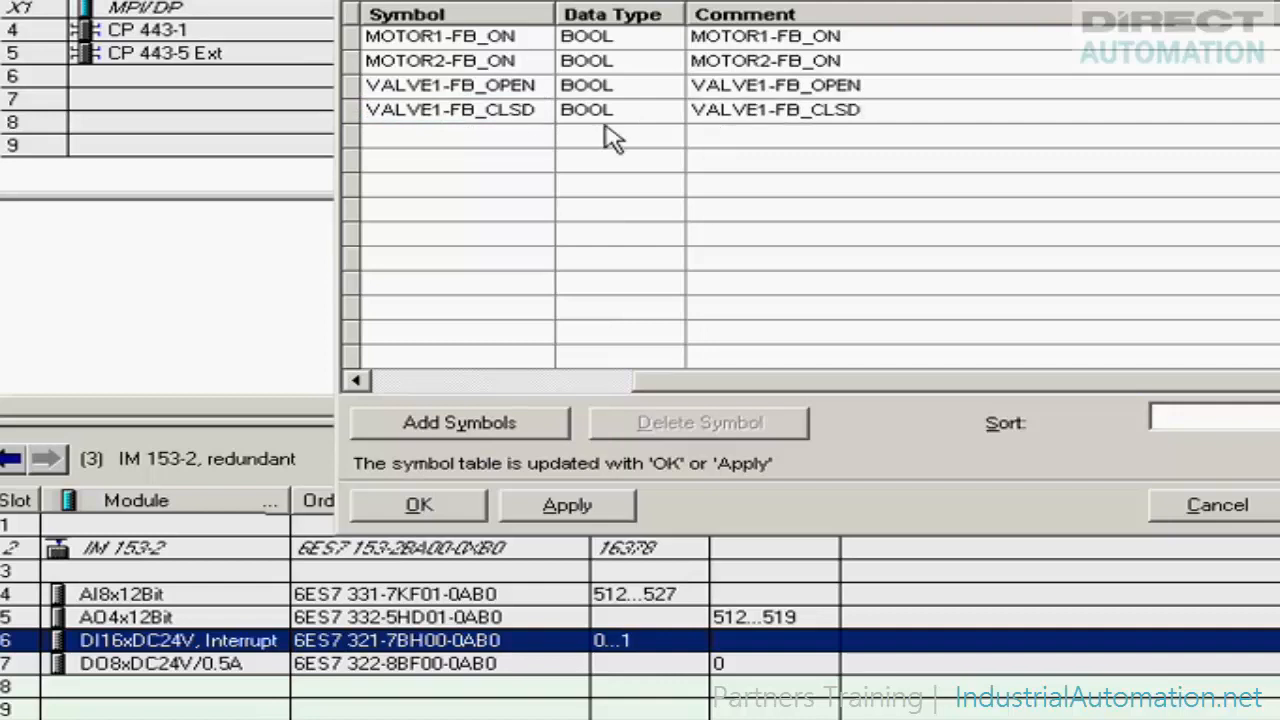
Assign the symbol VALVE2-FB_OPEN to I 0.4 and use the same text as its comment
click(449, 134)
key(ctrl+v)
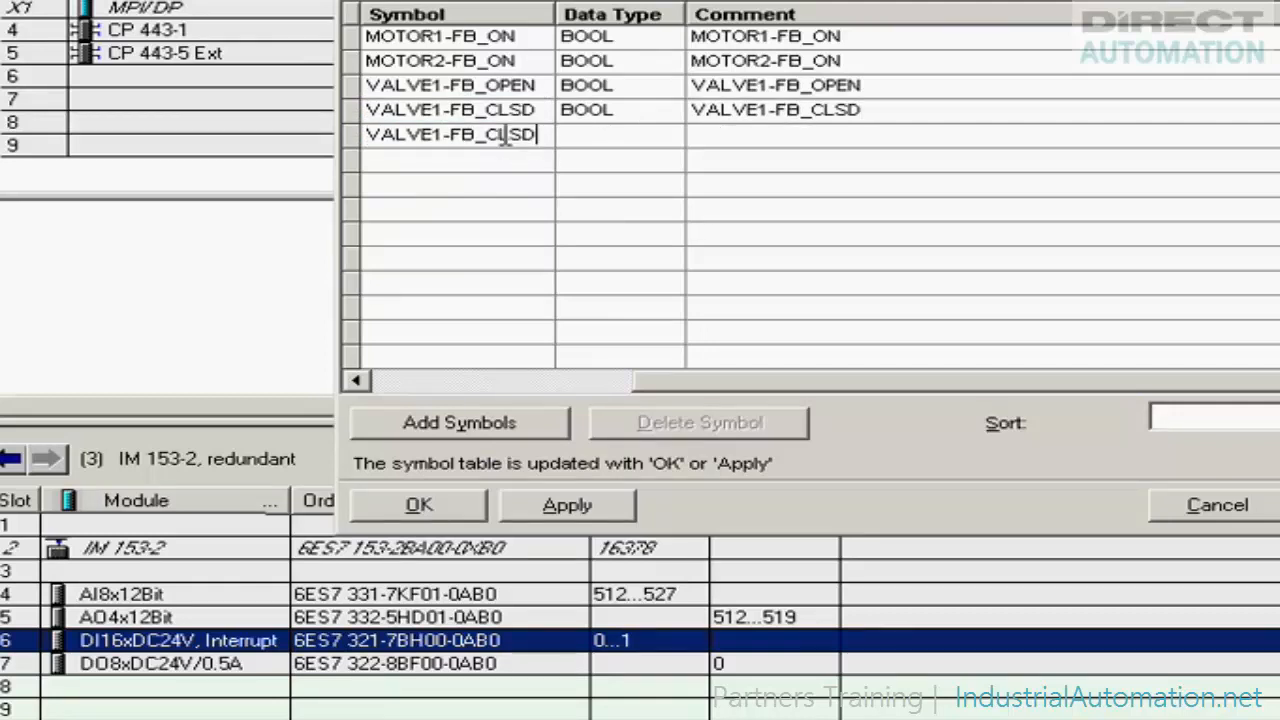
click(447, 134)
key(BackSpace)
text(2)
click(538, 135)
key(BackSpace)
key(BackSpace)
key(BackSpace)
key(BackSpace)
text(OPE)
drag(540, 134, 366, 134)
click(717, 137)
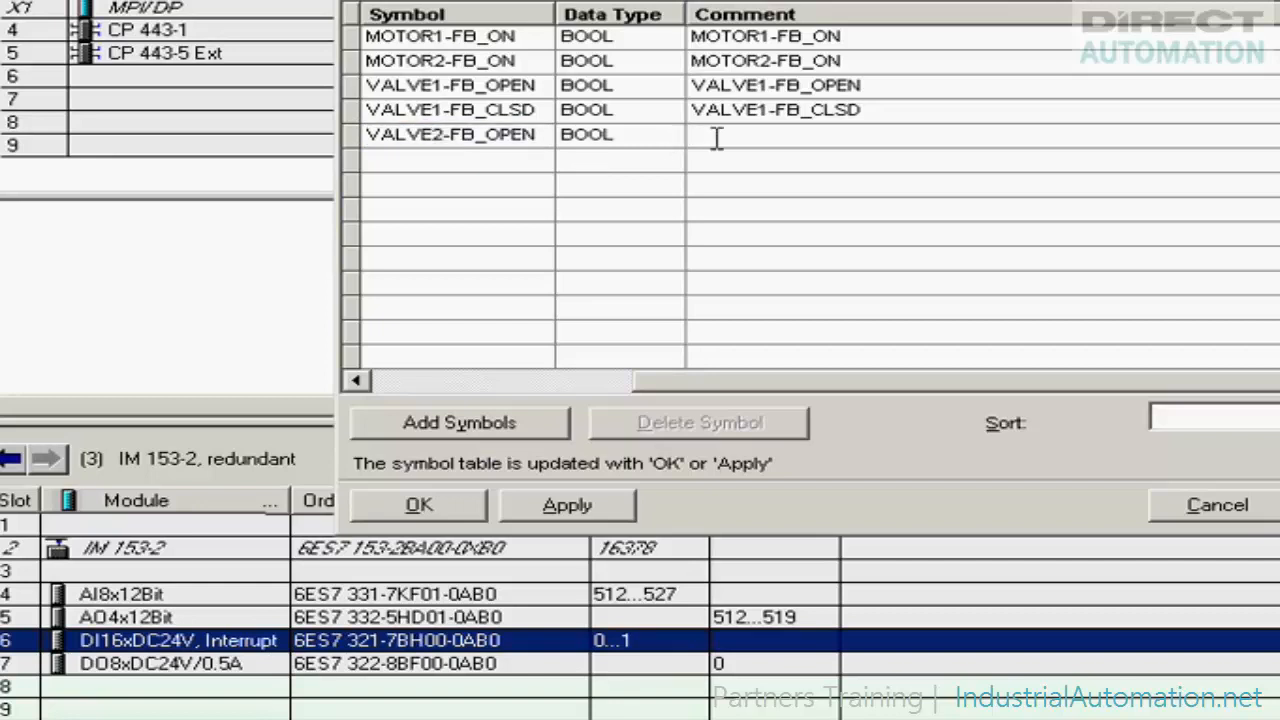
text(VALVE2-FB_OPEN)
Assign the symbol and comment VALVE2-FB_CLSD to I 0.5 and accept the digital input symbols
click(518, 160)
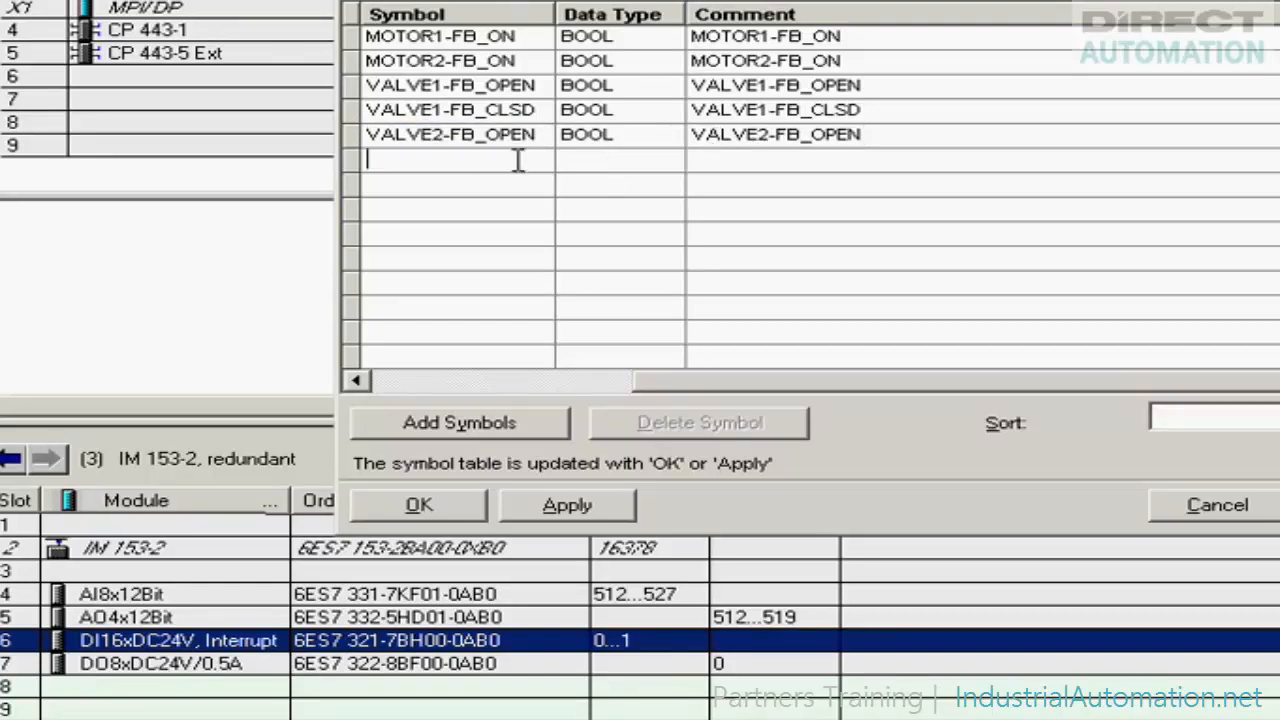
text(VALVE2-FB_OPEN)
key(BackSpace)
key(BackSpace)
key(BackSpace)
key(BackSpace)
text(CLSD)
drag(548, 160, 352, 160)
key(ctrl+c)
click(717, 170)
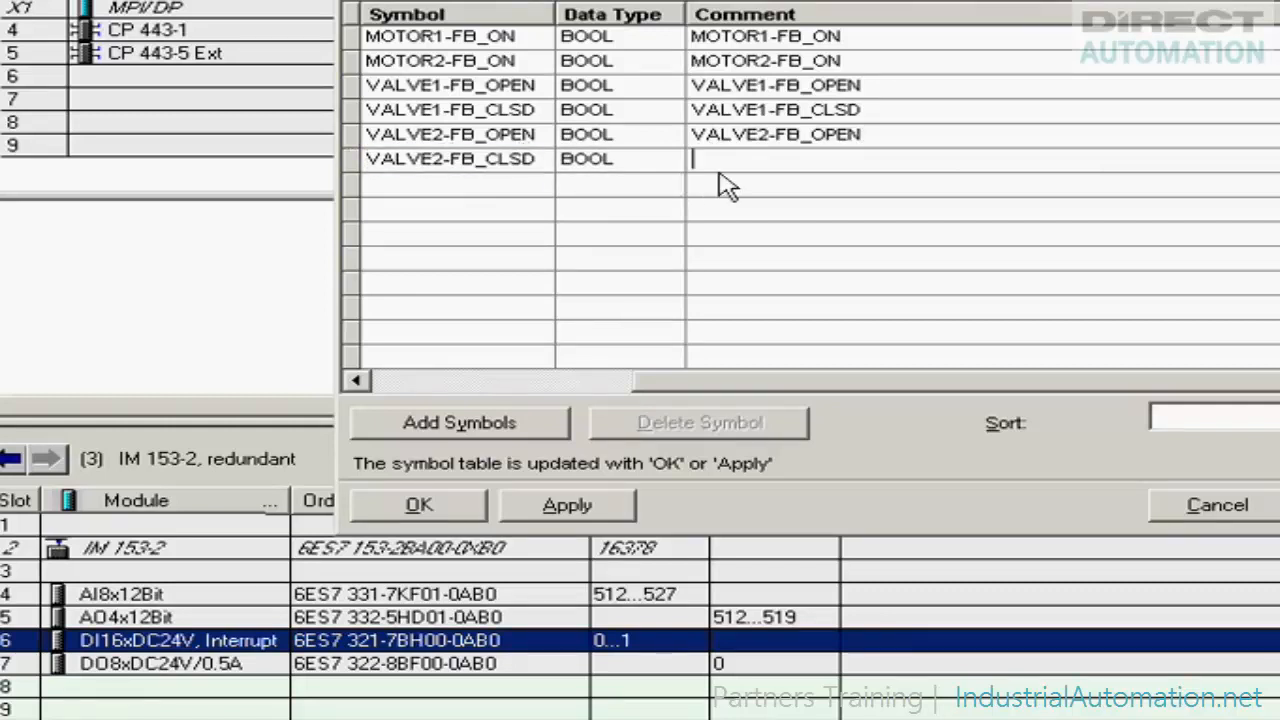
key(ctrl+v)
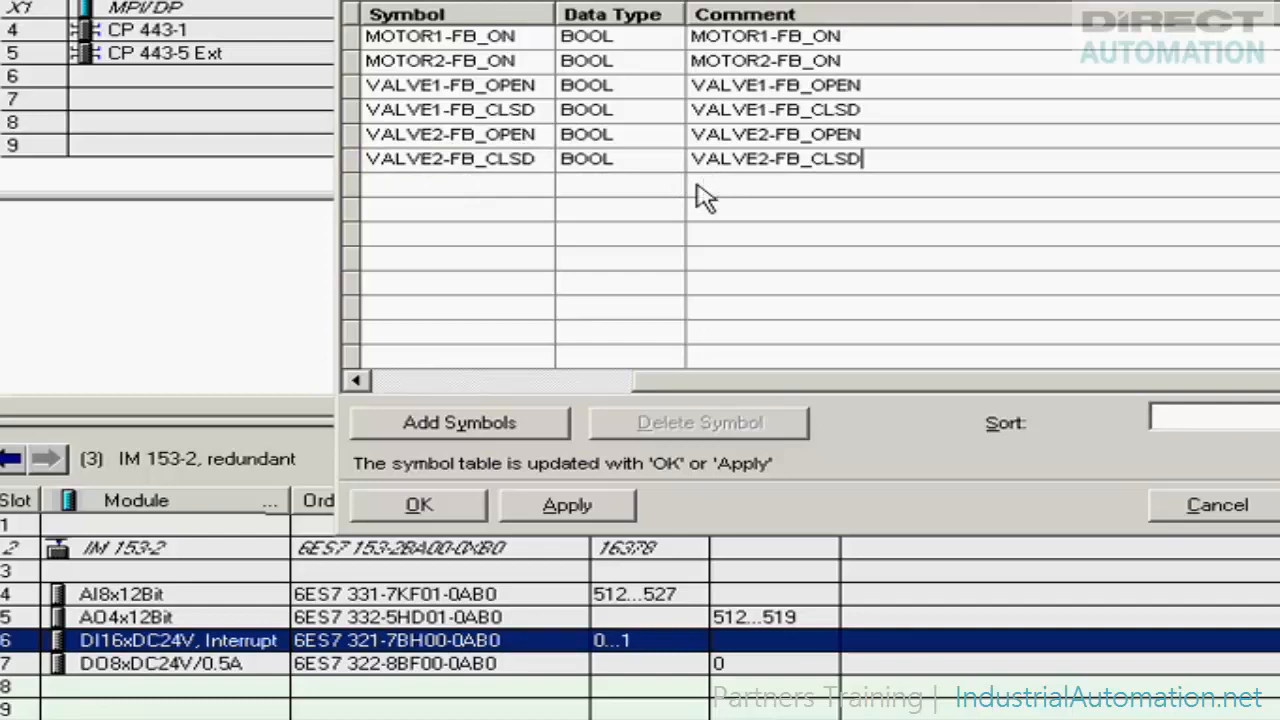
click(399, 508)
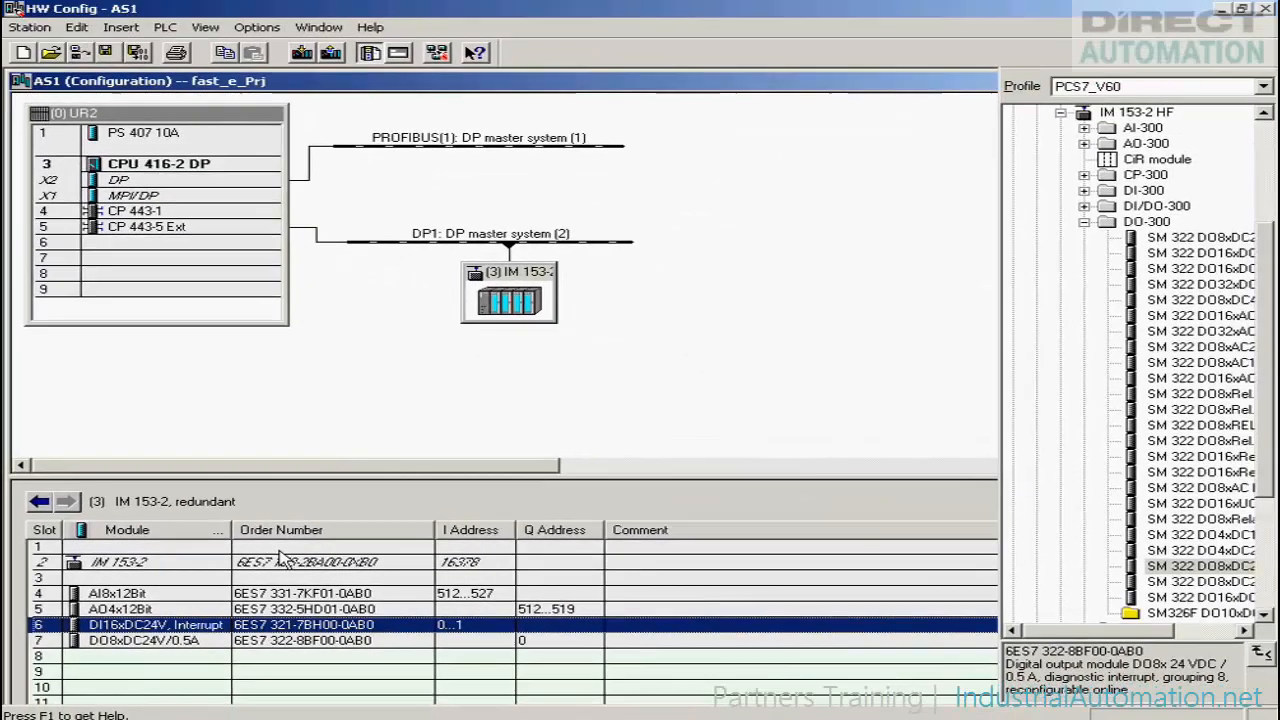
Open the symbols of the DO8xDC24V/0.5A module in slot 7 and assign symbol and comment MOTOR1-OUT to Q 0.0
click(250, 607)
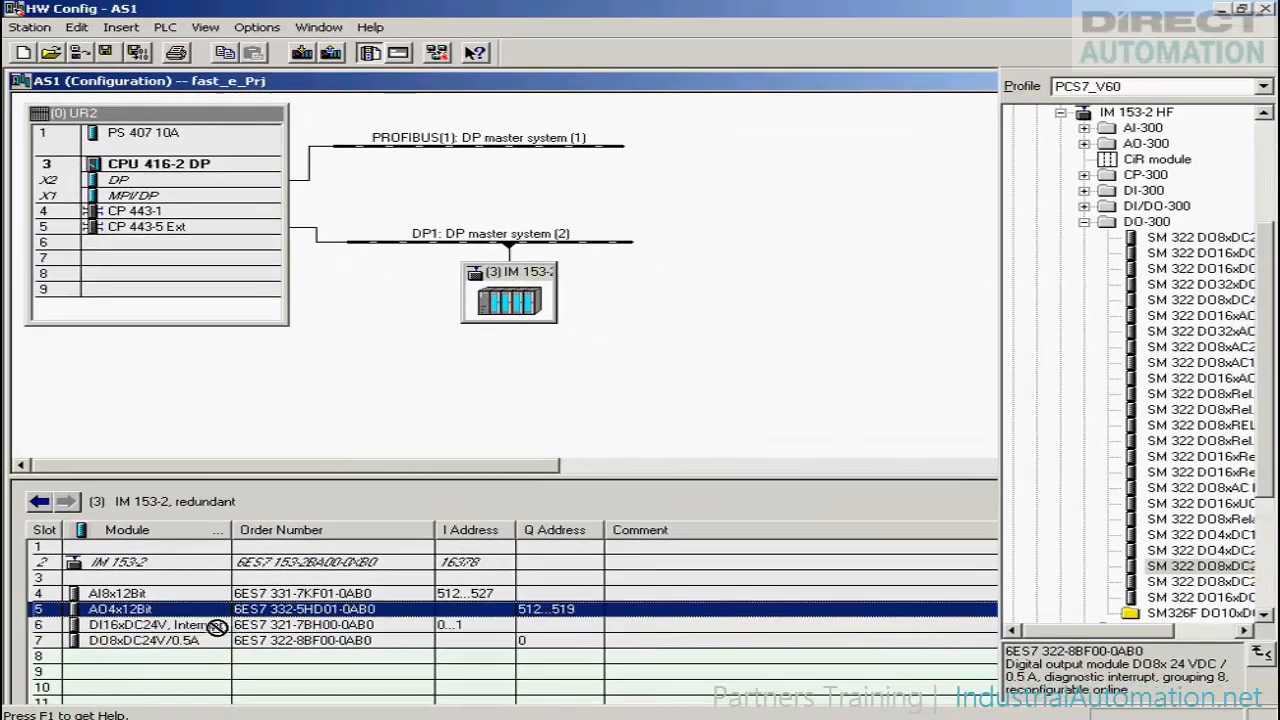
click(200, 641)
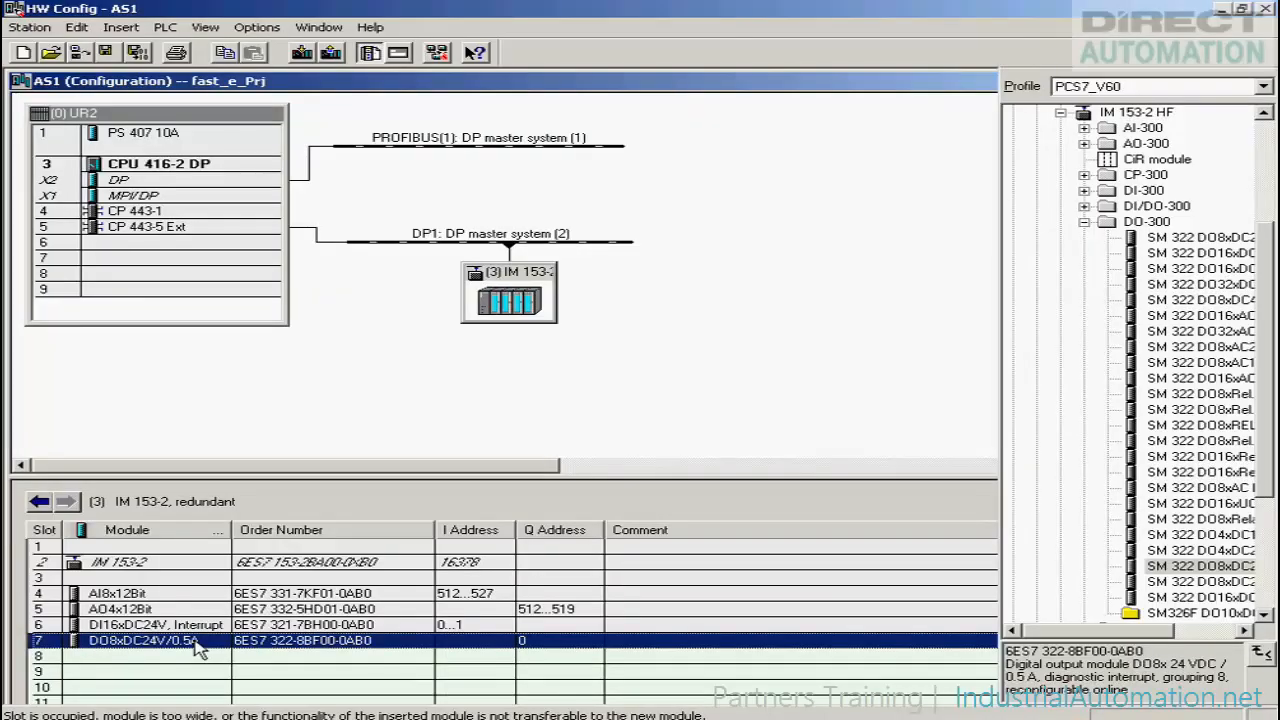
right_click(199, 648)
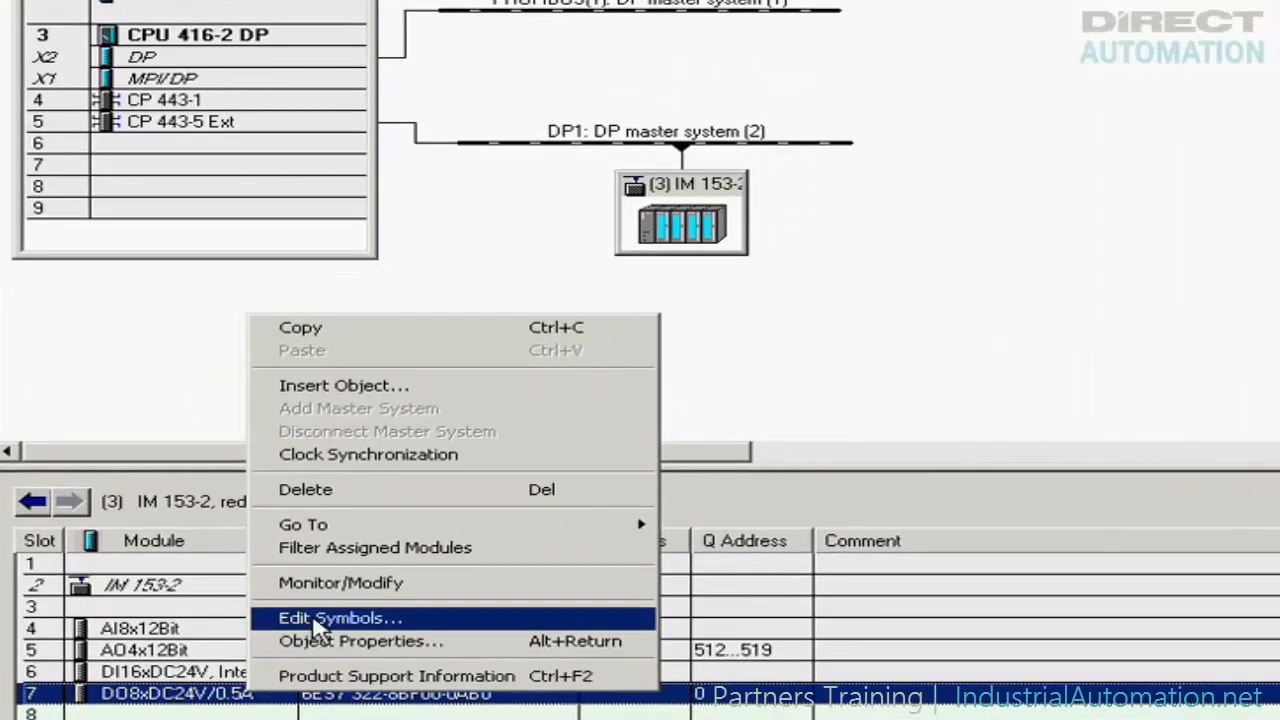
click(318, 620)
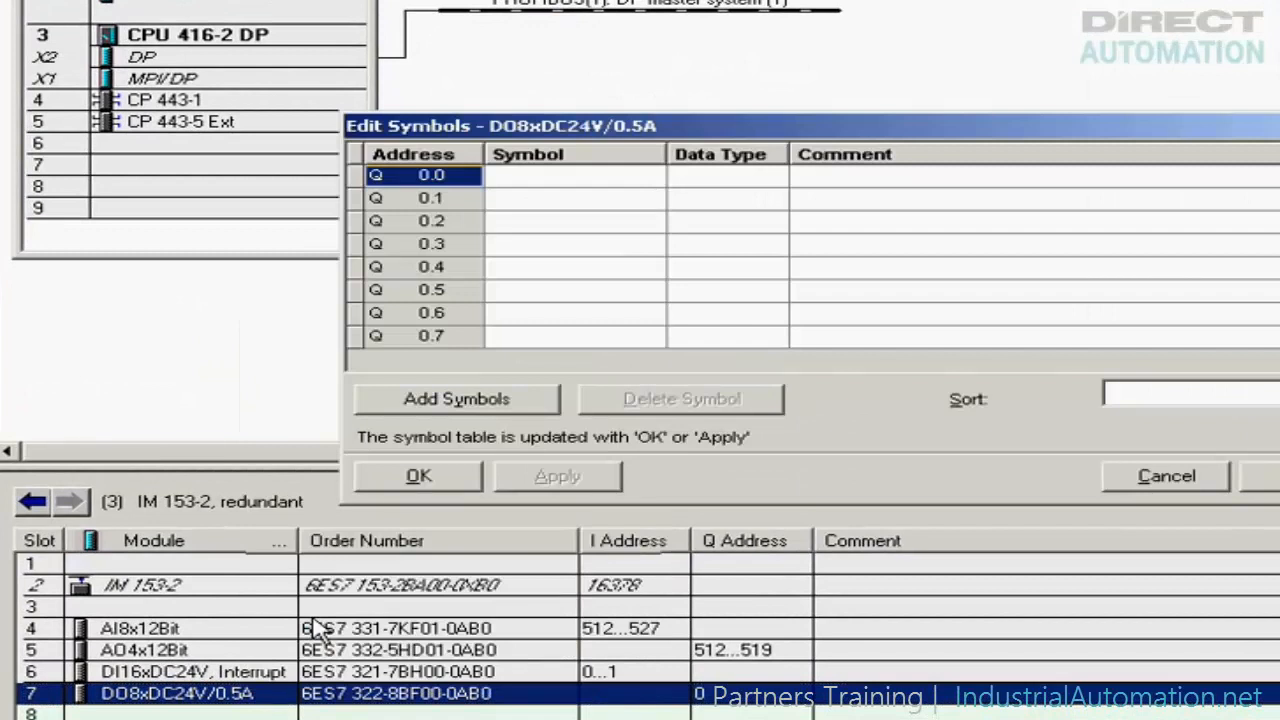
click(586, 172)
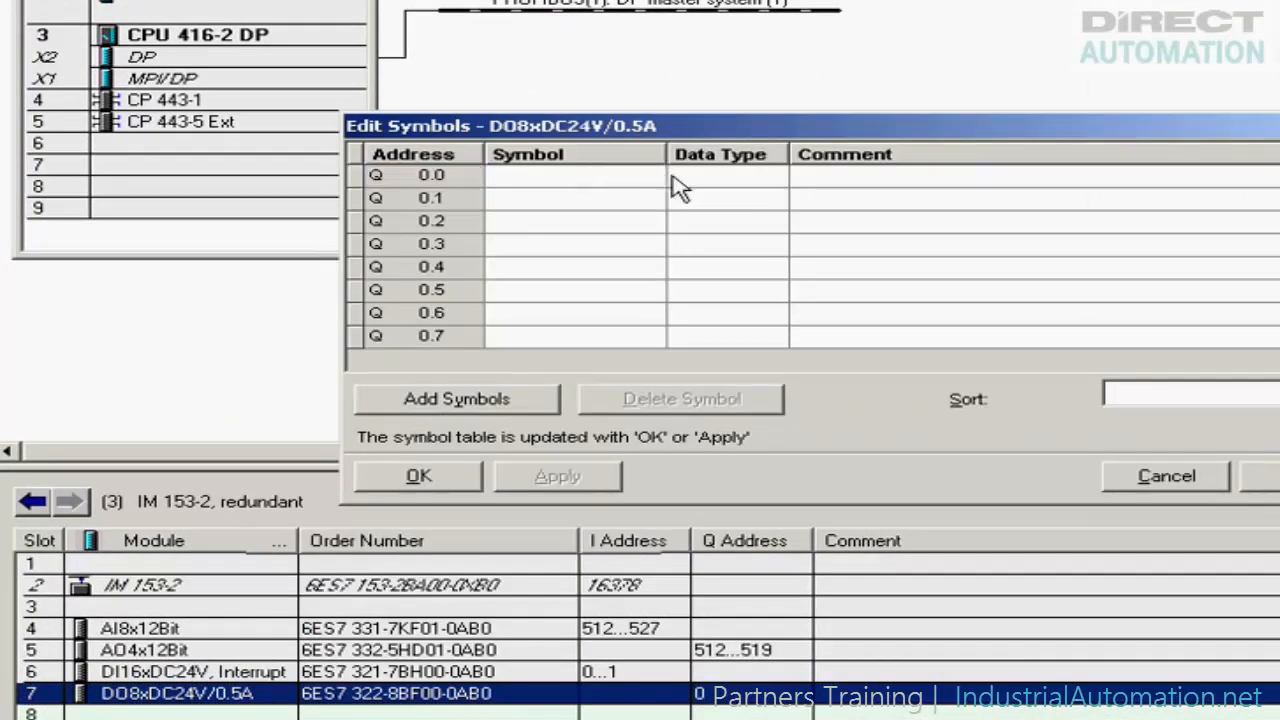
text(MOTOR1-OUT)
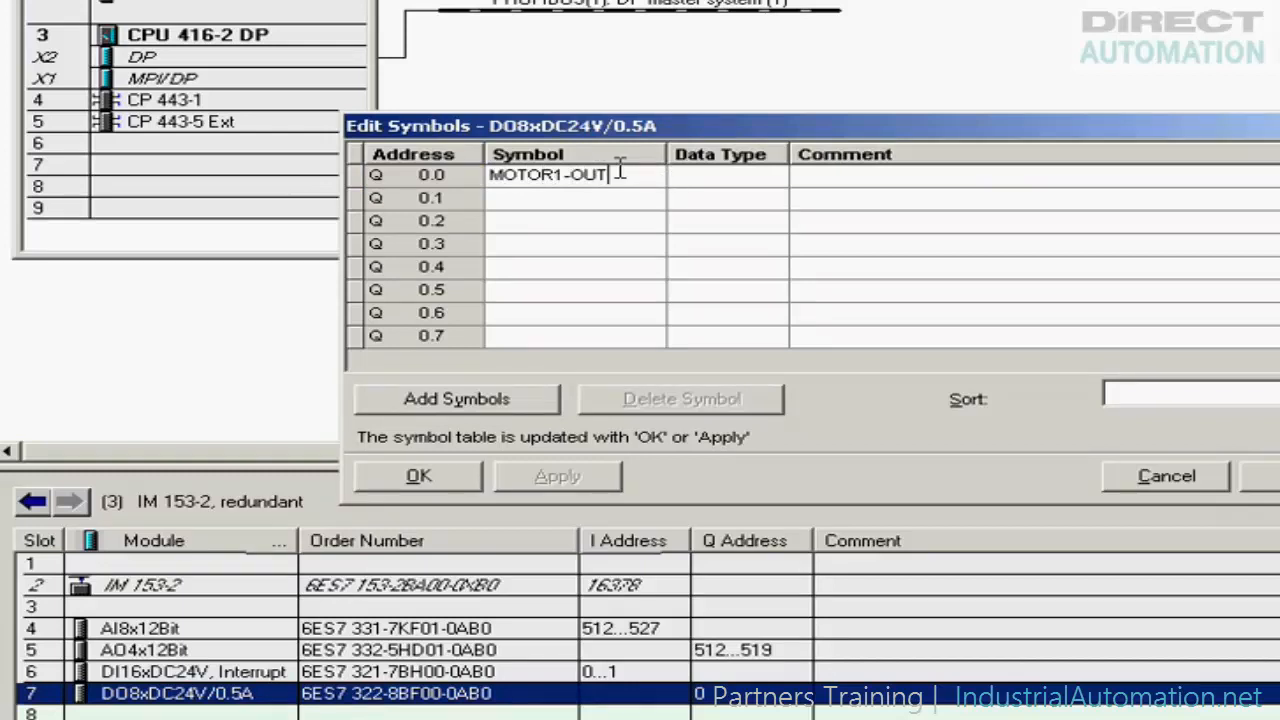
drag(614, 172, 488, 178)
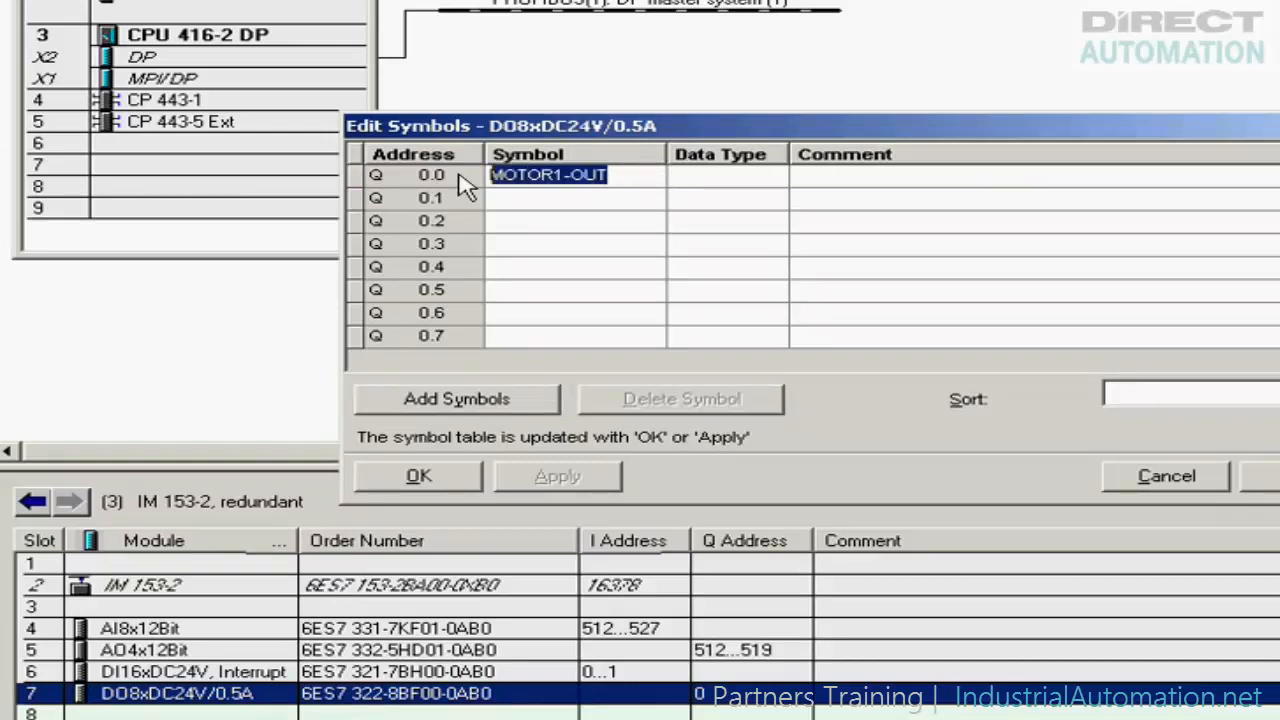
click(800, 184)
key(ctrl+v)
Assign the symbol MOTOR2-OUT to Q 0.1 and use the same text as its comment
click(631, 197)
key(ctrl+v)
click(565, 197)
key(BackSpace)
text(2)
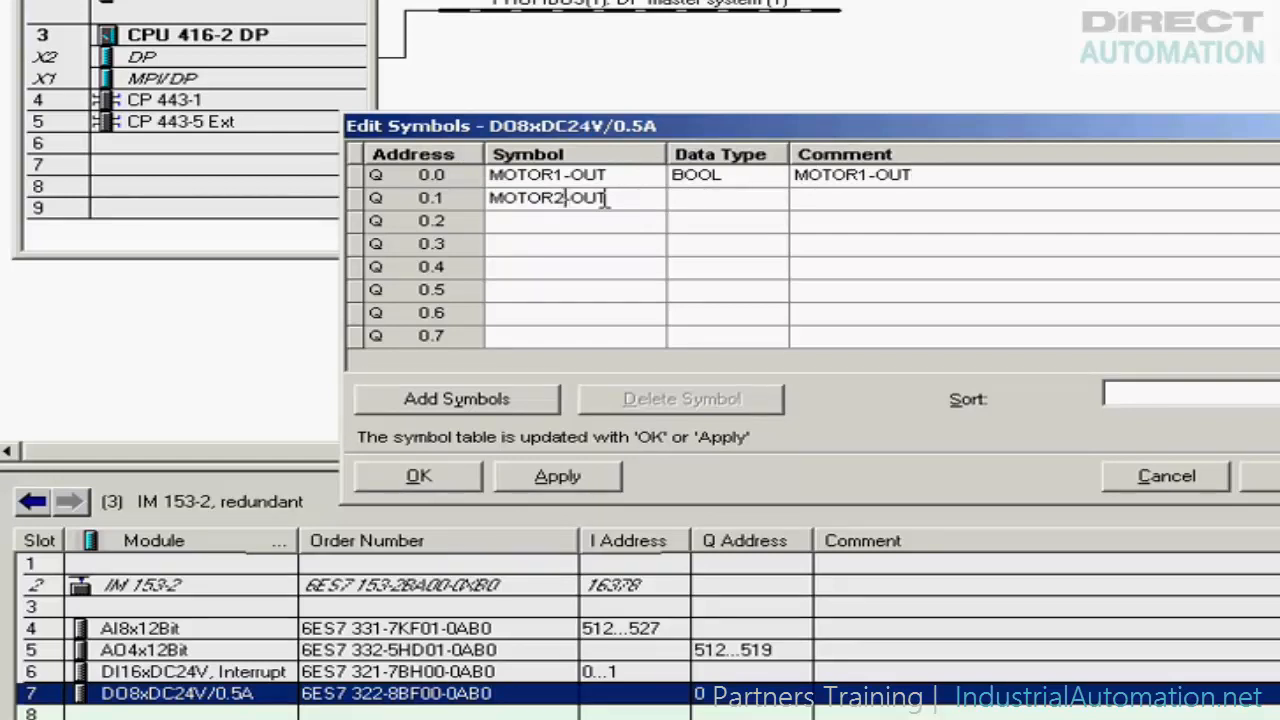
drag(605, 198, 487, 210)
key(ctrl+c)
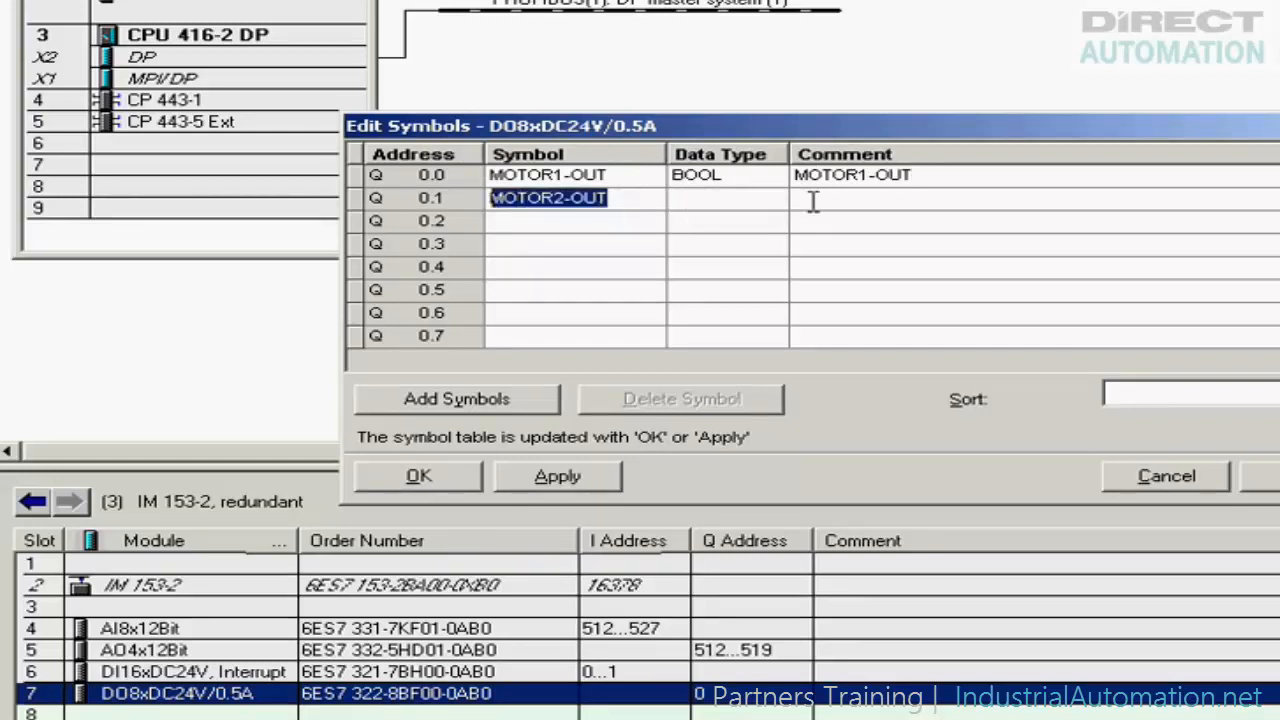
click(811, 200)
key(ctrl+v)
Assign the symbol VALVE1-OUT to Q 0.2 and use the same text as its comment
click(629, 221)
text(VALVE1-OUT)
drag(629, 221, 490, 222)
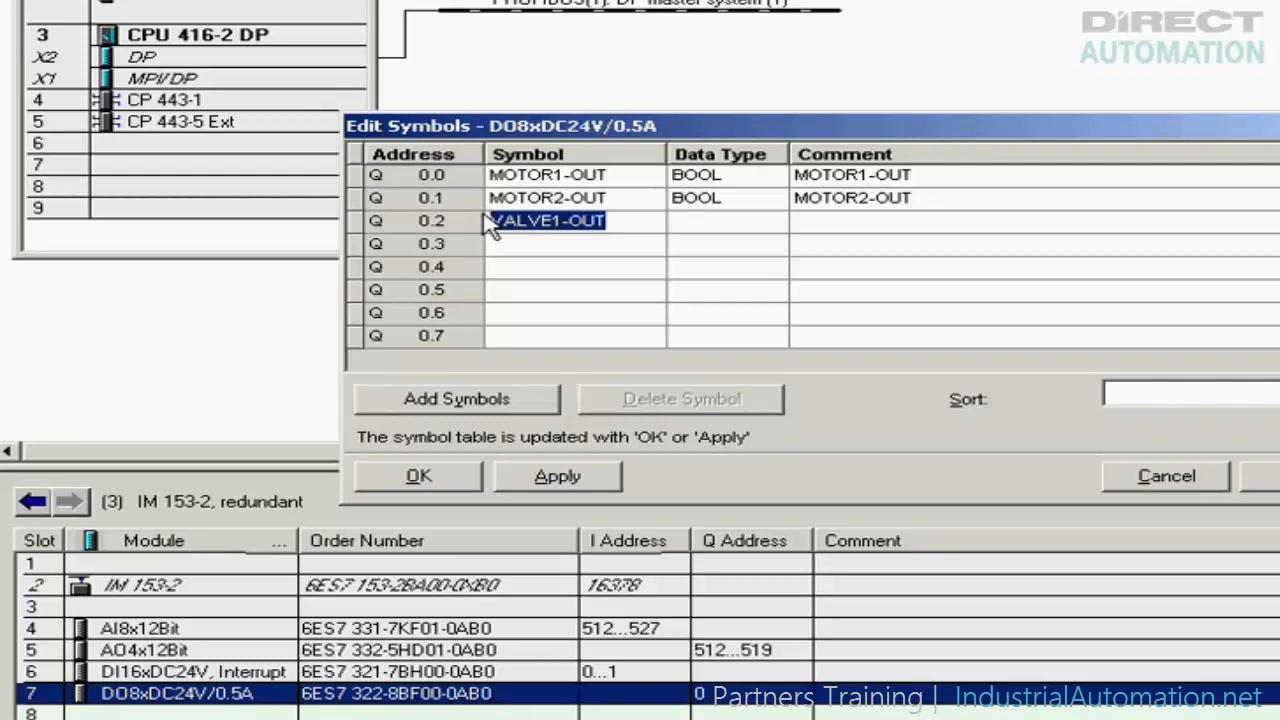
click(806, 223)
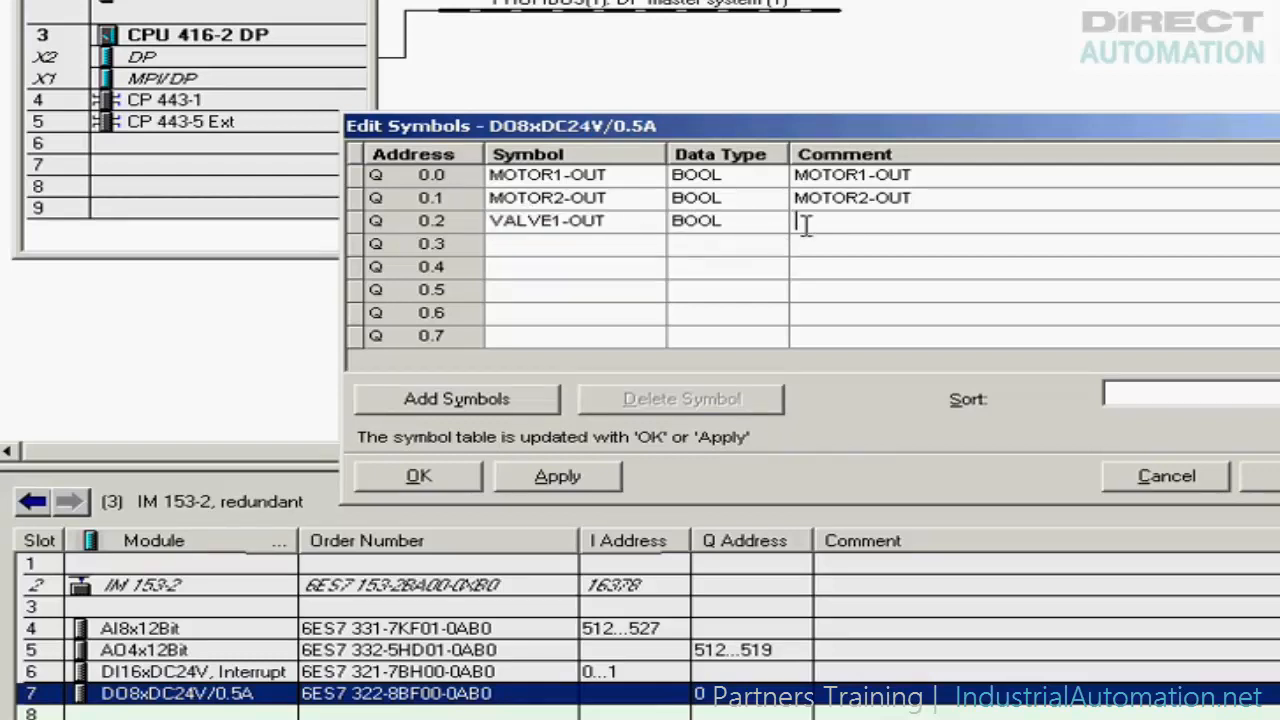
key(ctrl+v)
Assign the symbol and comment VALVE2-OUT to Q 0.3 and accept the digital output symbols
click(617, 243)
key(ctrl+v)
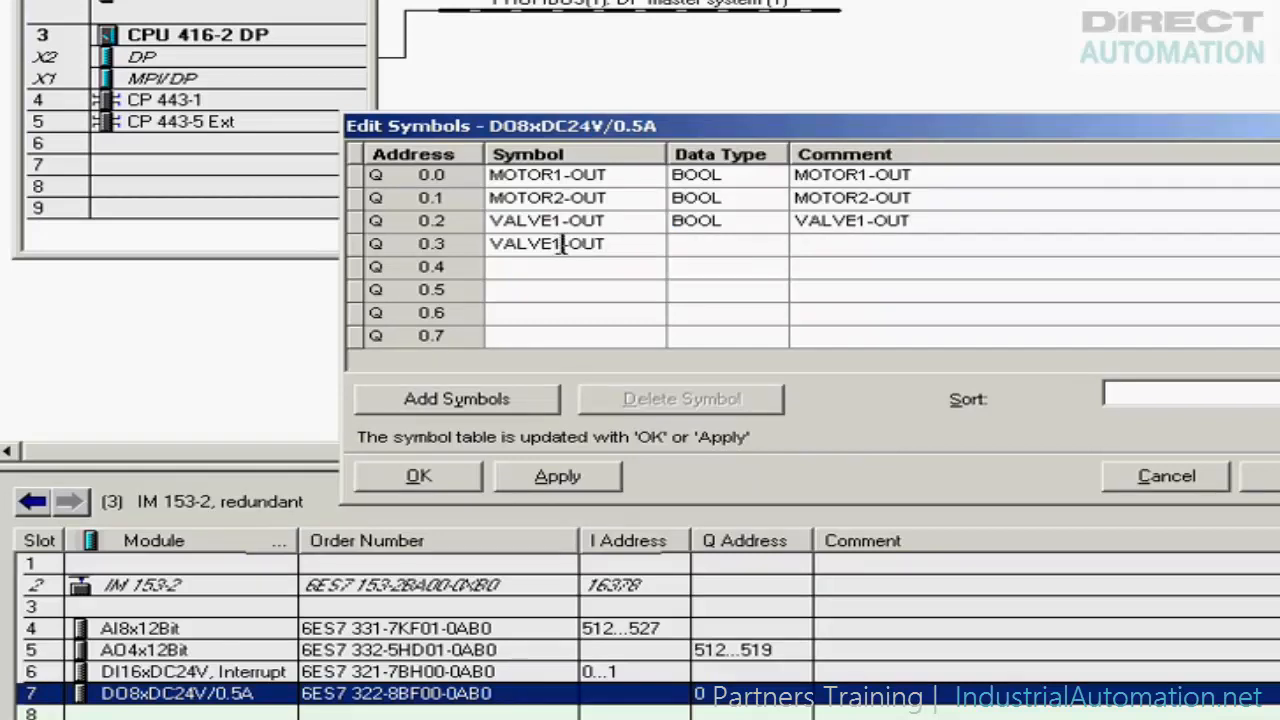
drag(608, 245, 474, 251)
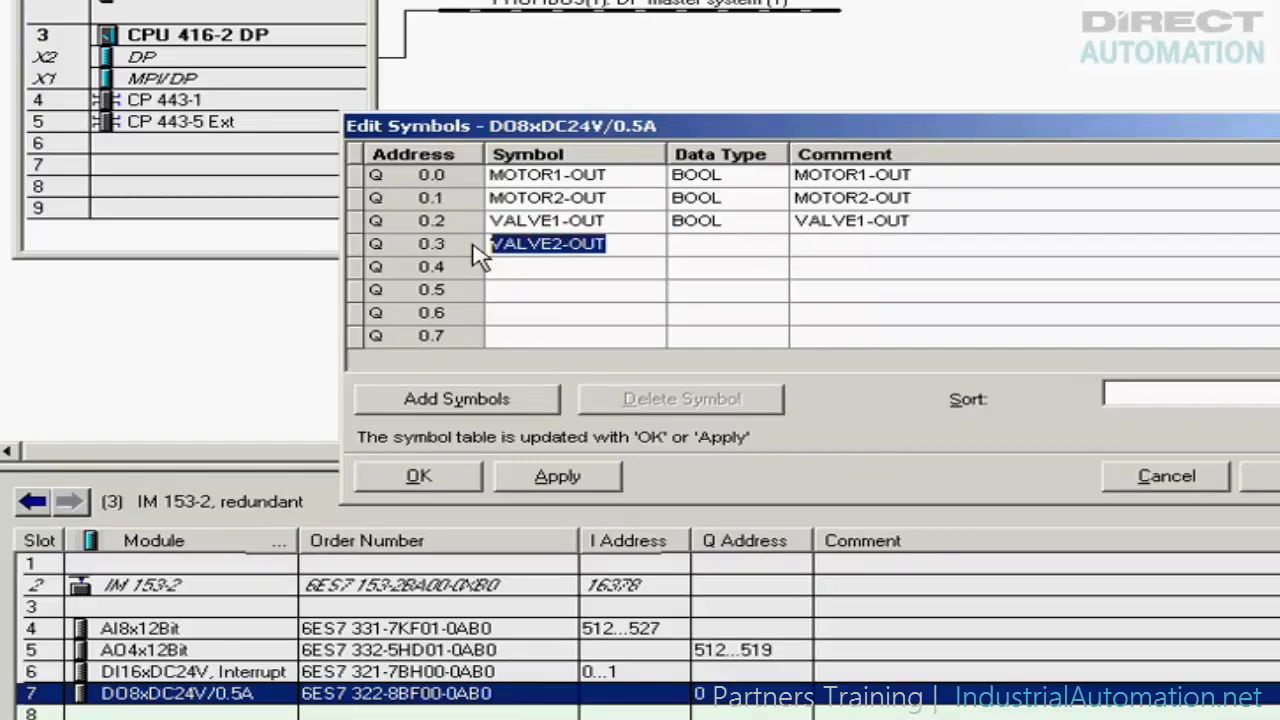
key(ctrl+c)
click(809, 251)
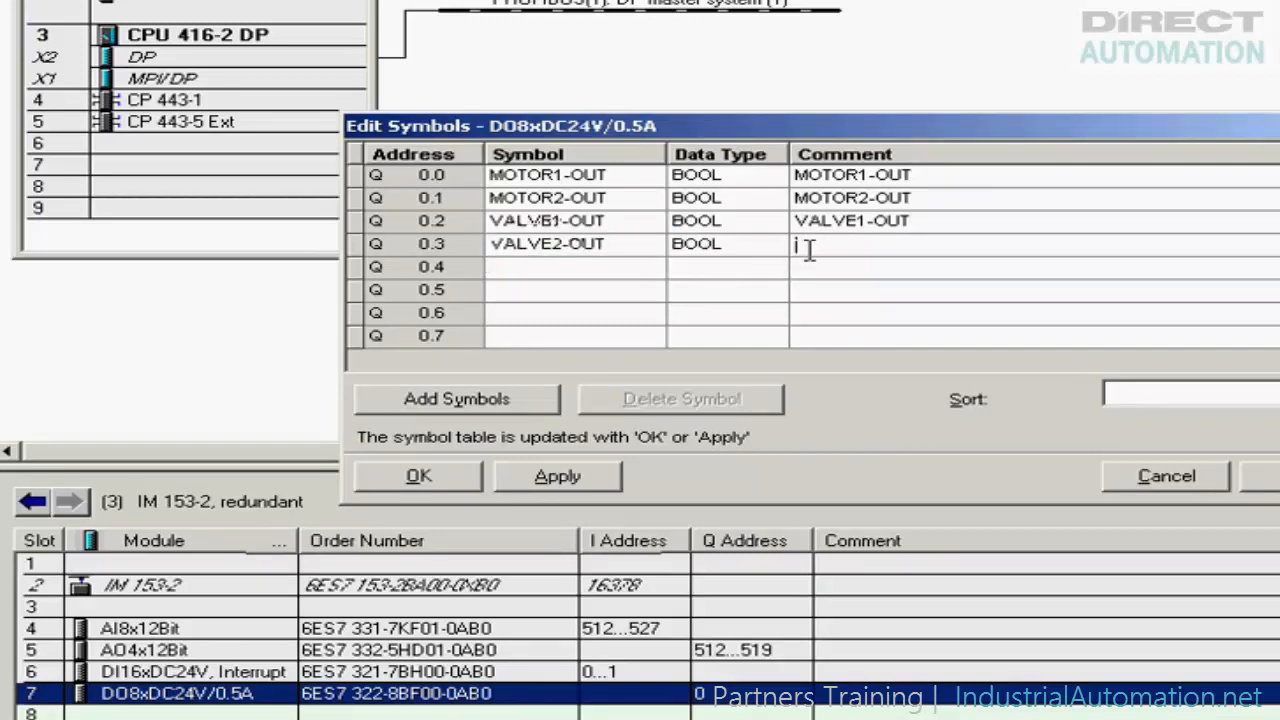
key(ctrl+v)
click(425, 480)
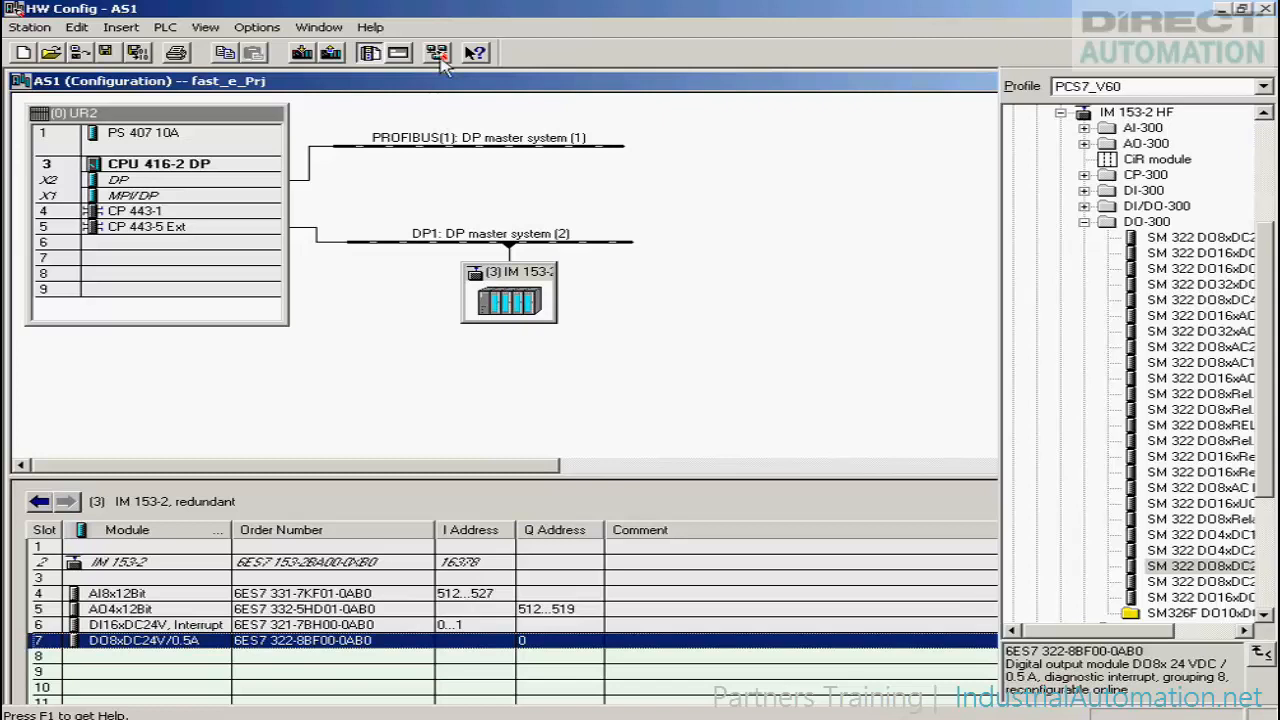
In NetPro, insert an S7 connection from the PC station's WinCC Application to AS1's CPU 416-2 DP with local ID OS1_AS1
click(437, 53)
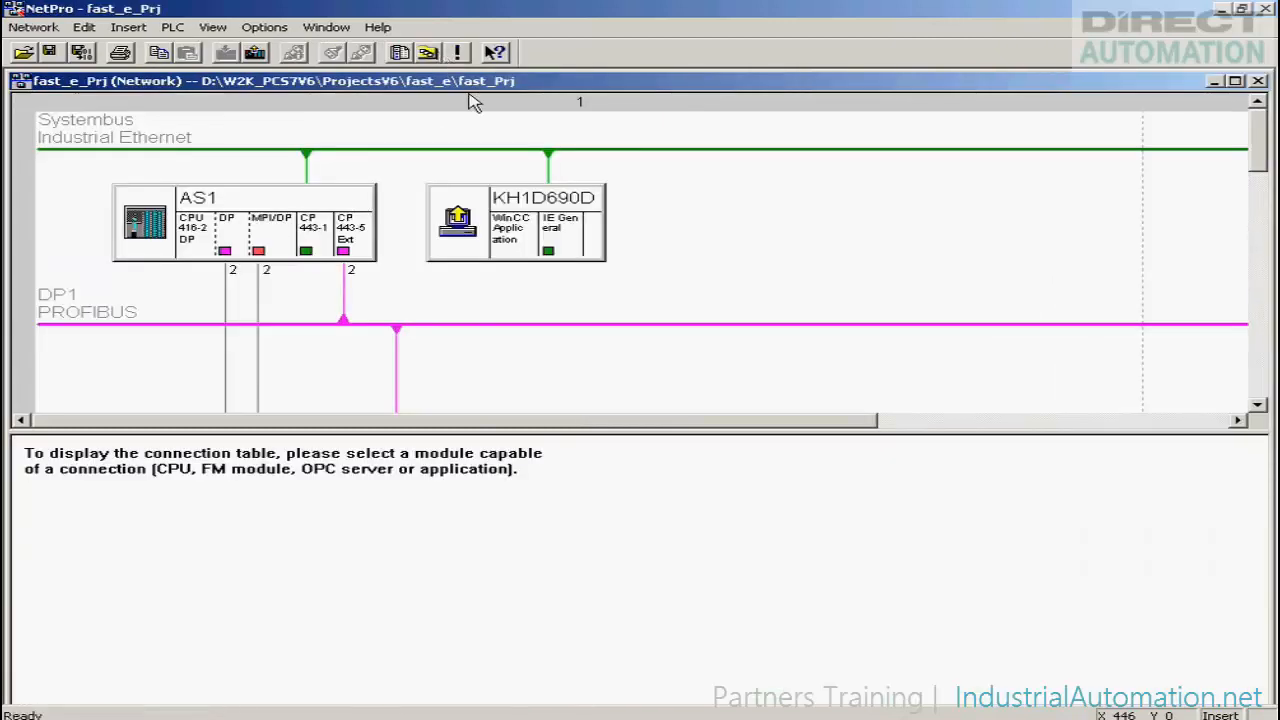
click(518, 236)
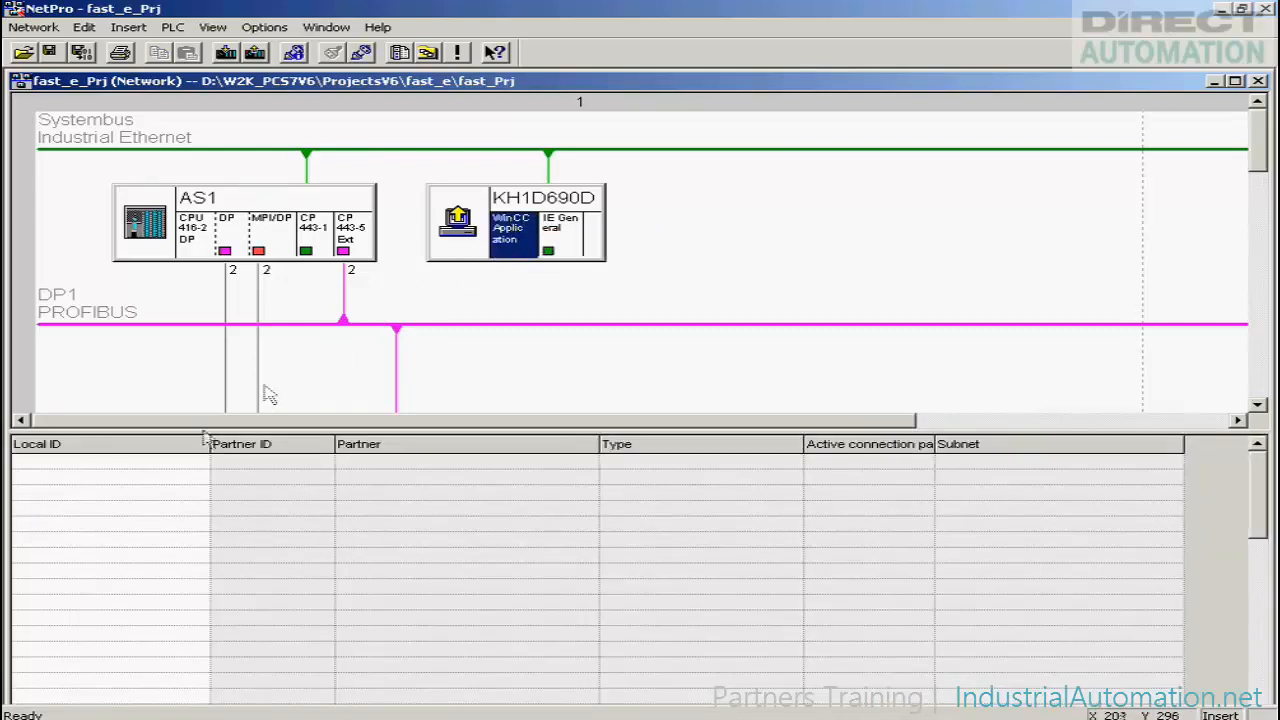
double_click(155, 470)
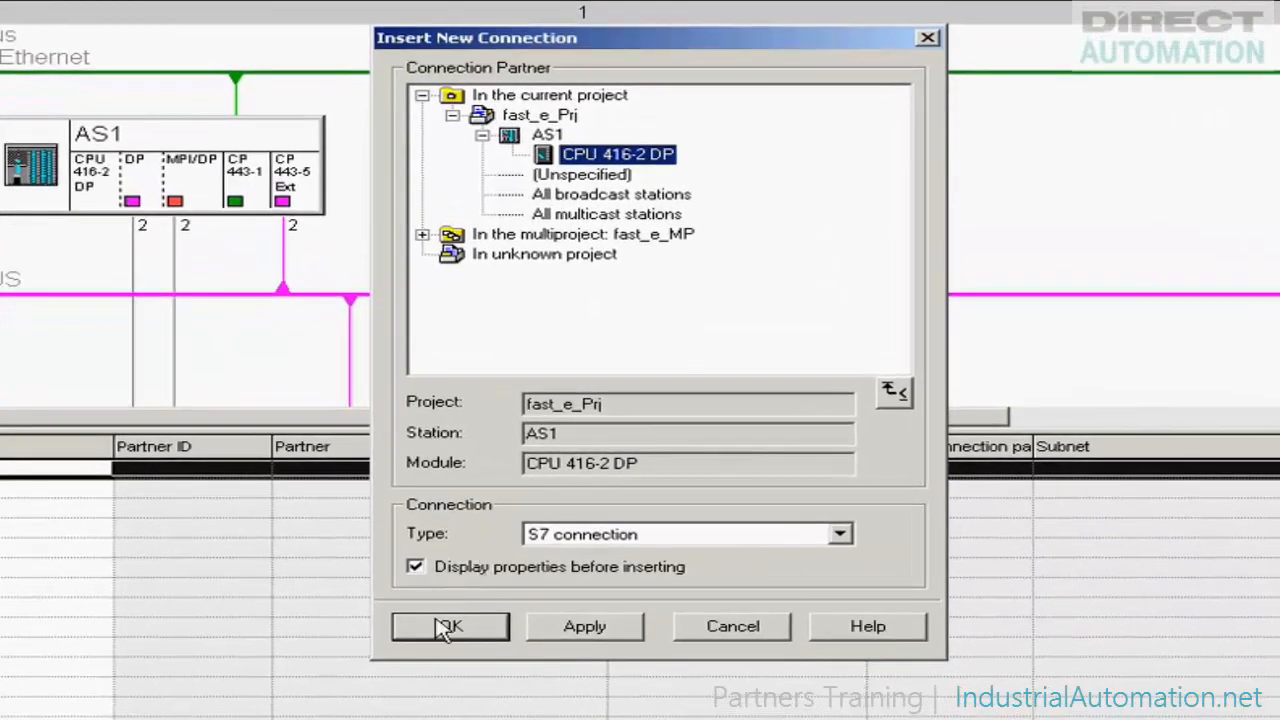
click(474, 588)
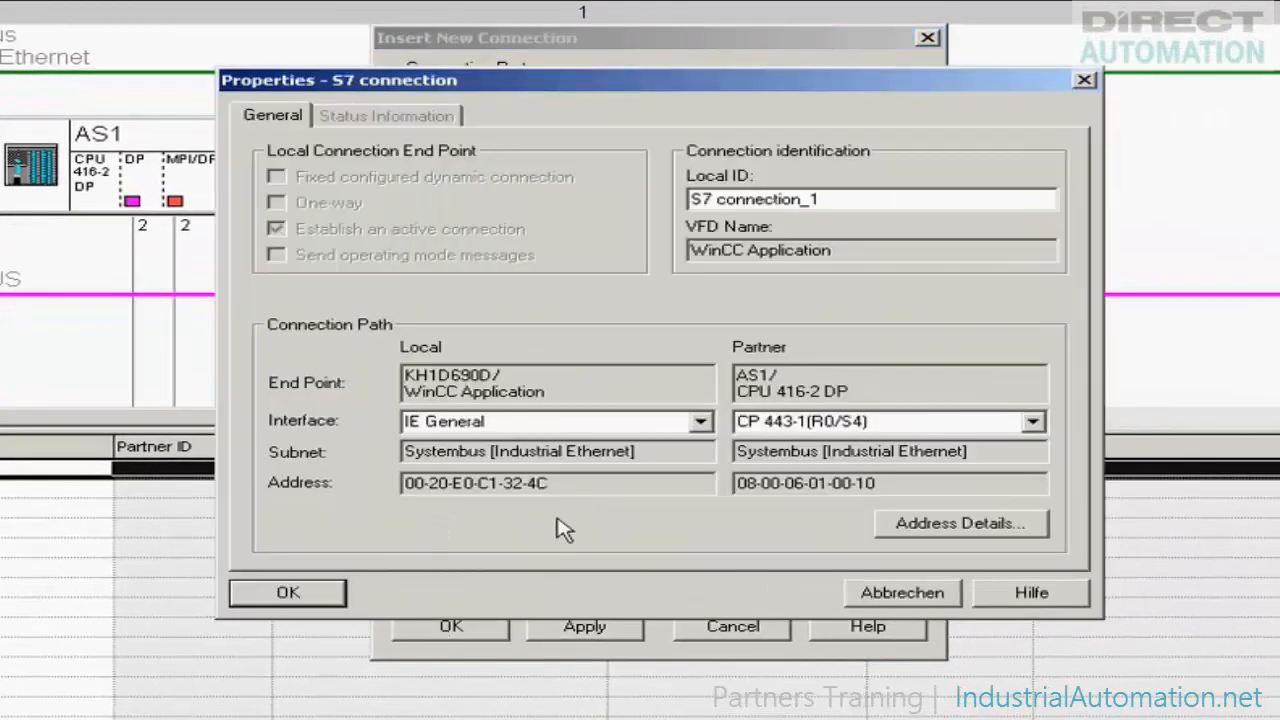
drag(813, 198, 686, 198)
text(OS1_AS1)
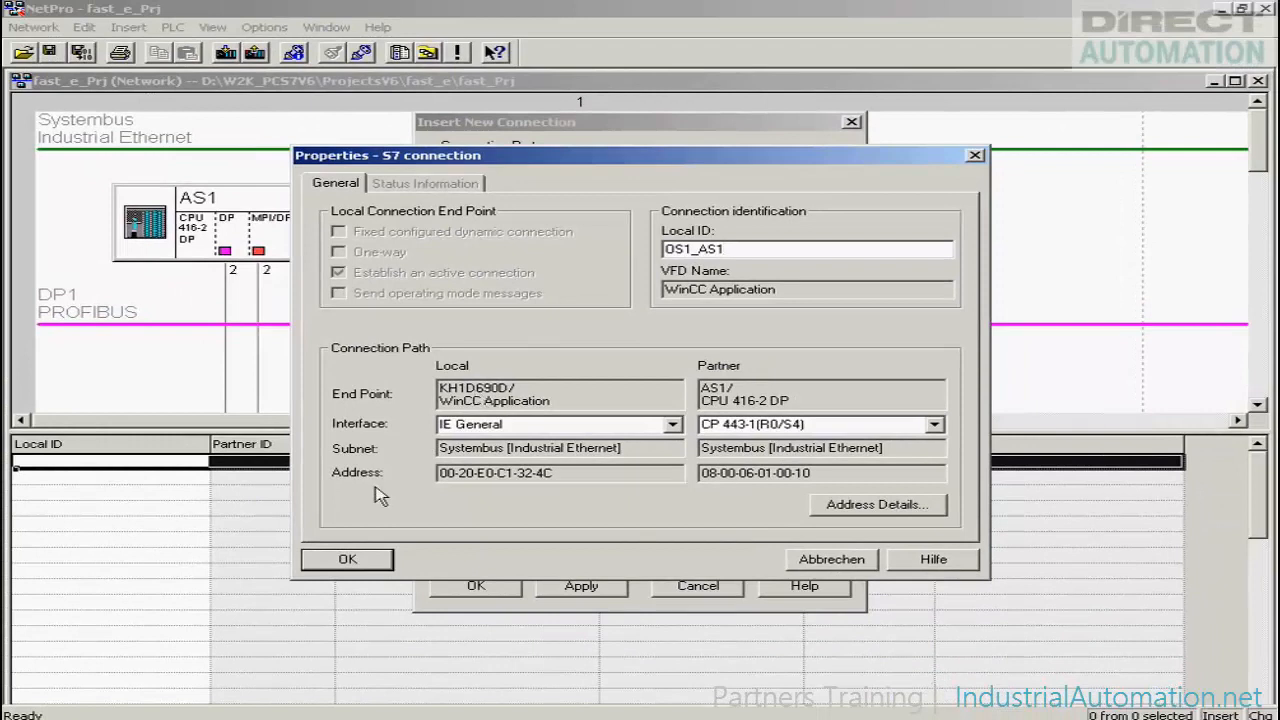
click(333, 559)
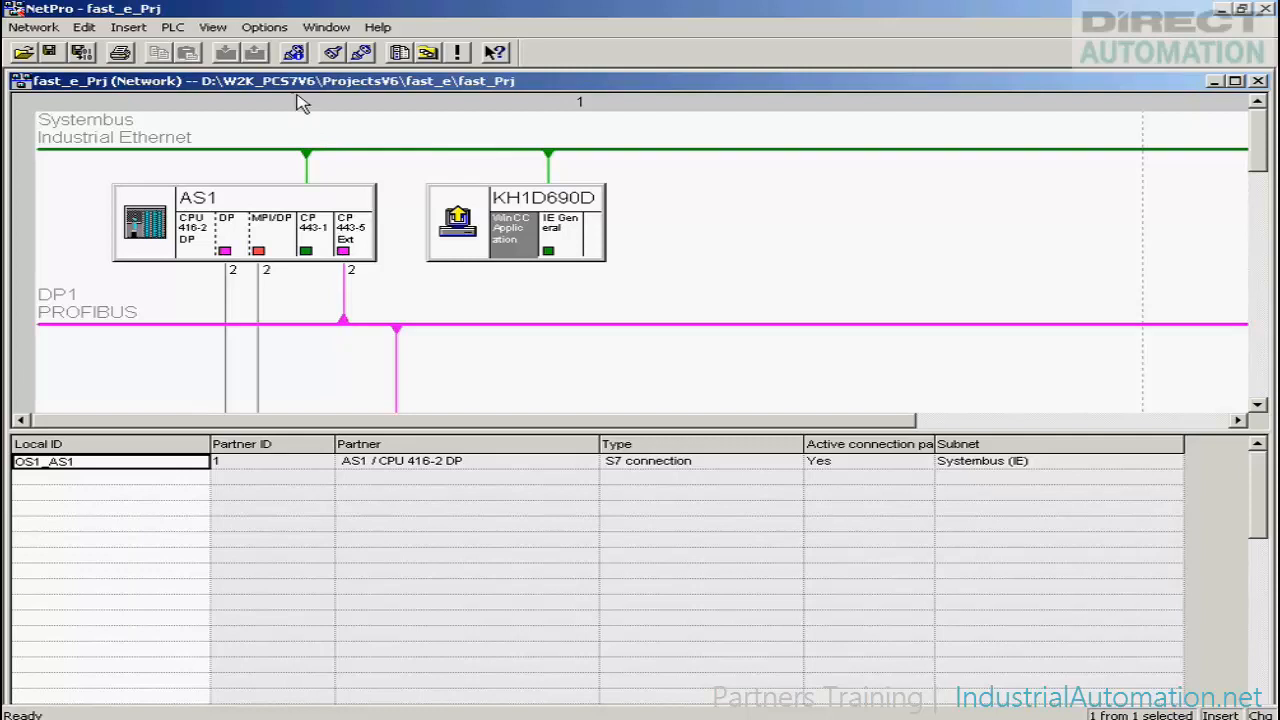
Save and compile the network with the Compile and check everything option, and close the consistency check output
click(46, 29)
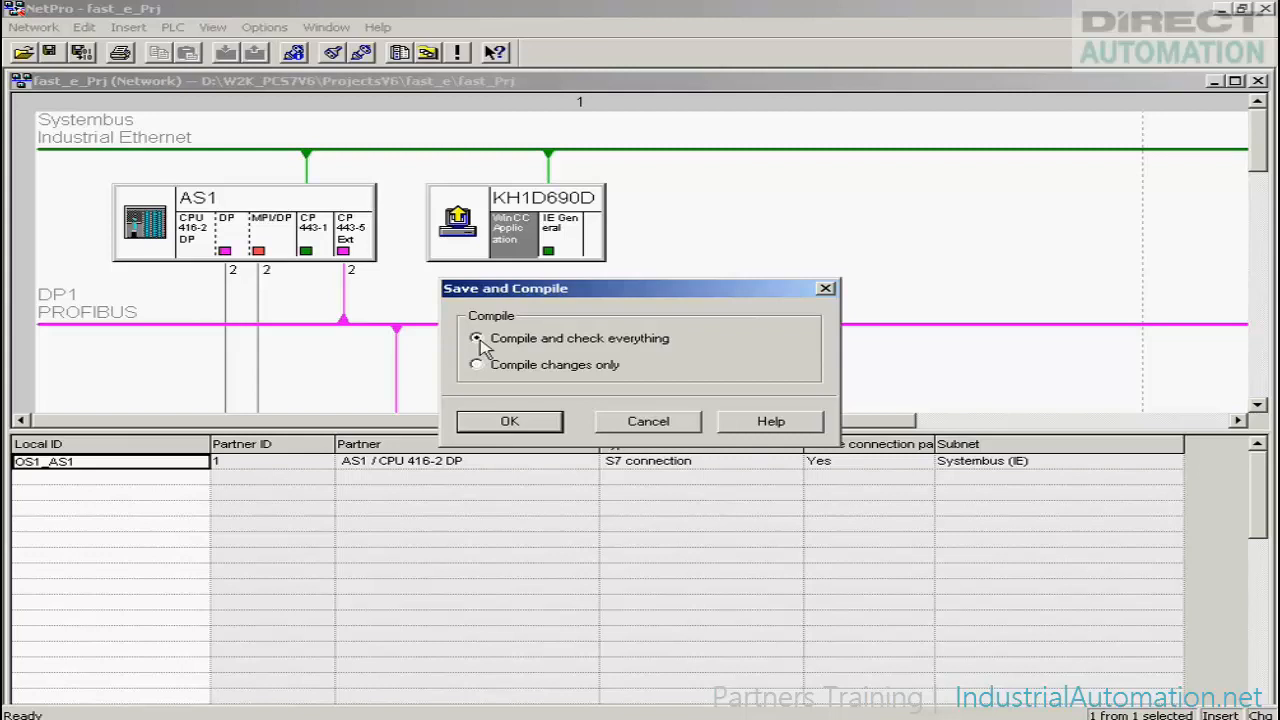
click(488, 423)
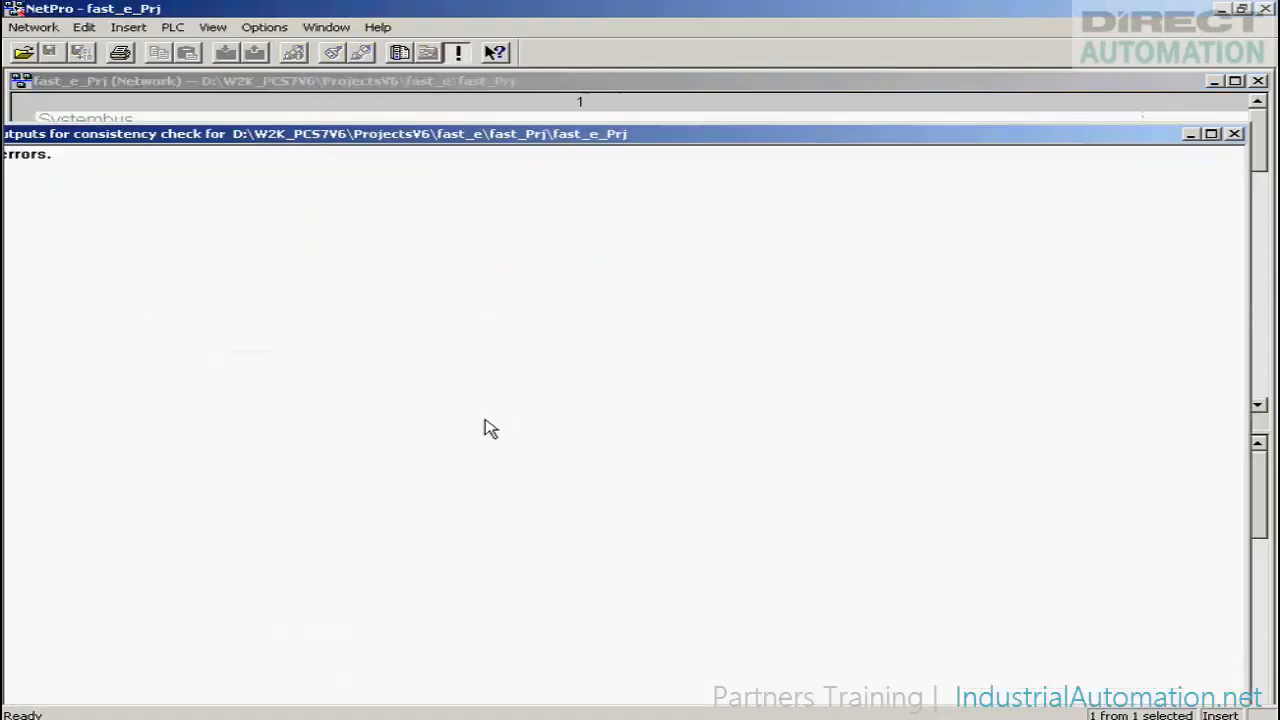
drag(524, 144, 730, 134)
click(1267, 124)
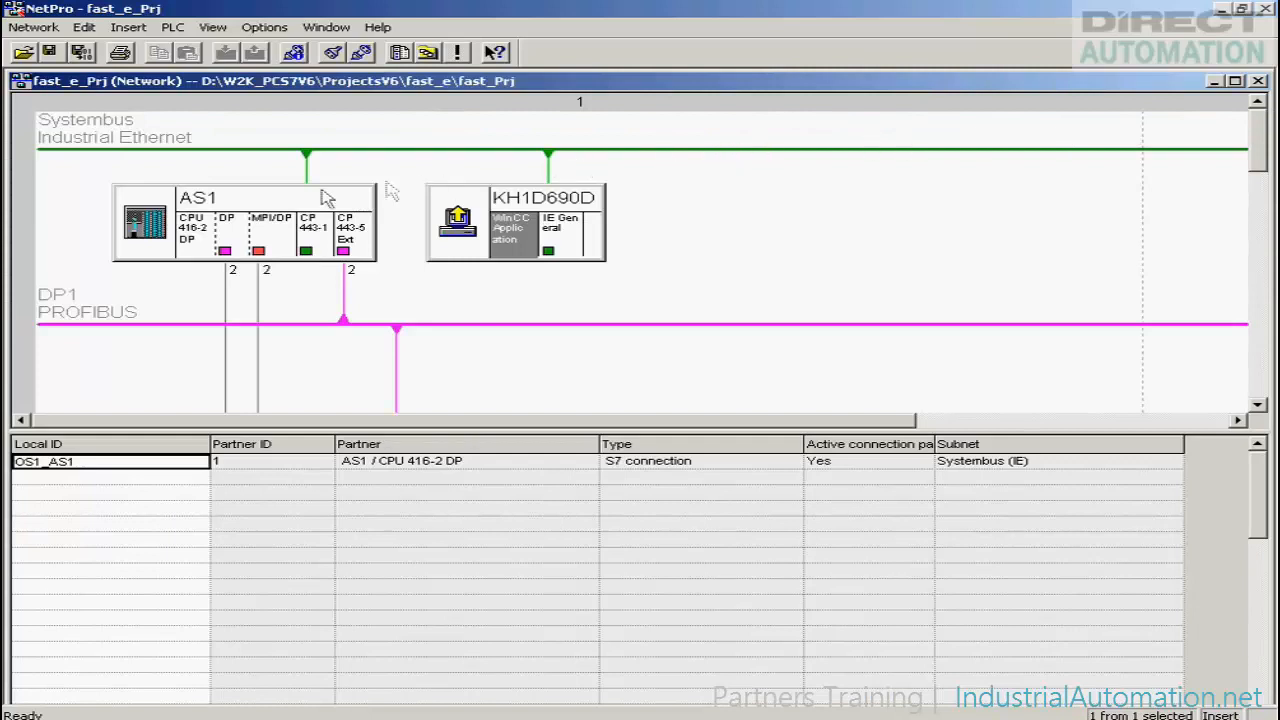
Download the AS1 station to the current project, overwriting its existing configuration, and restart the CPU 416-2 DP
click(257, 196)
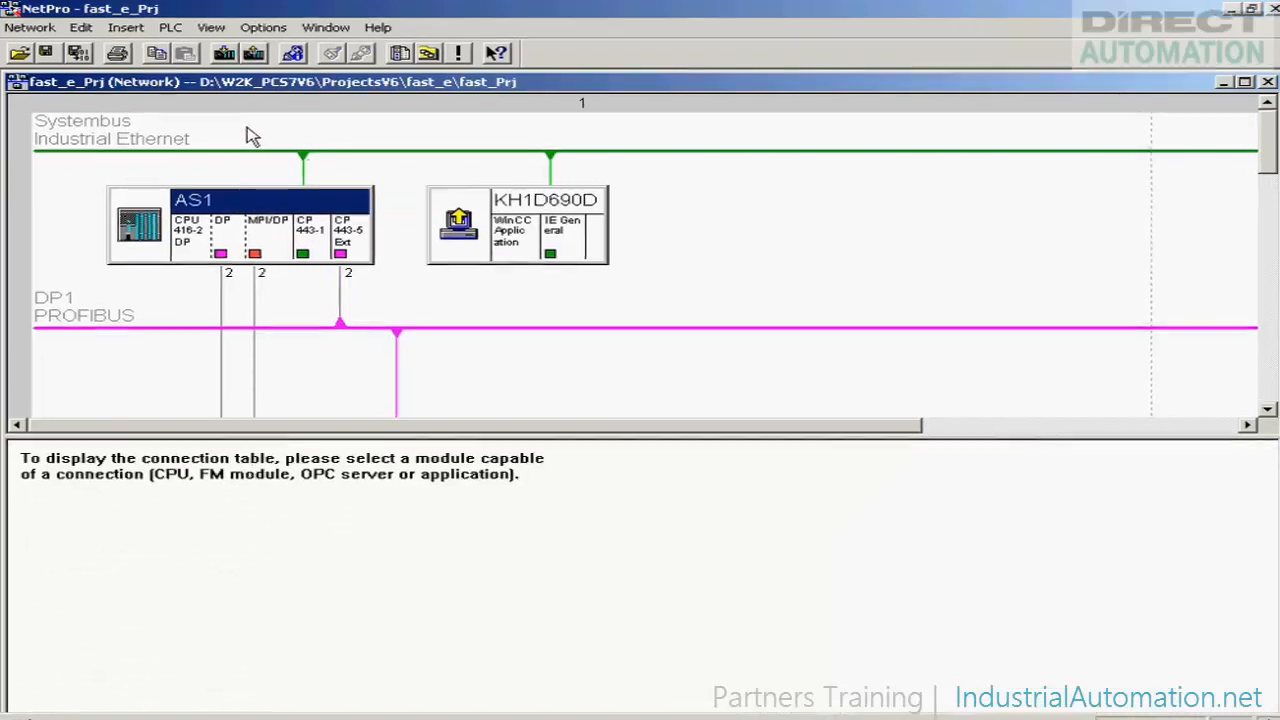
click(170, 27)
mouse_move(278, 56)
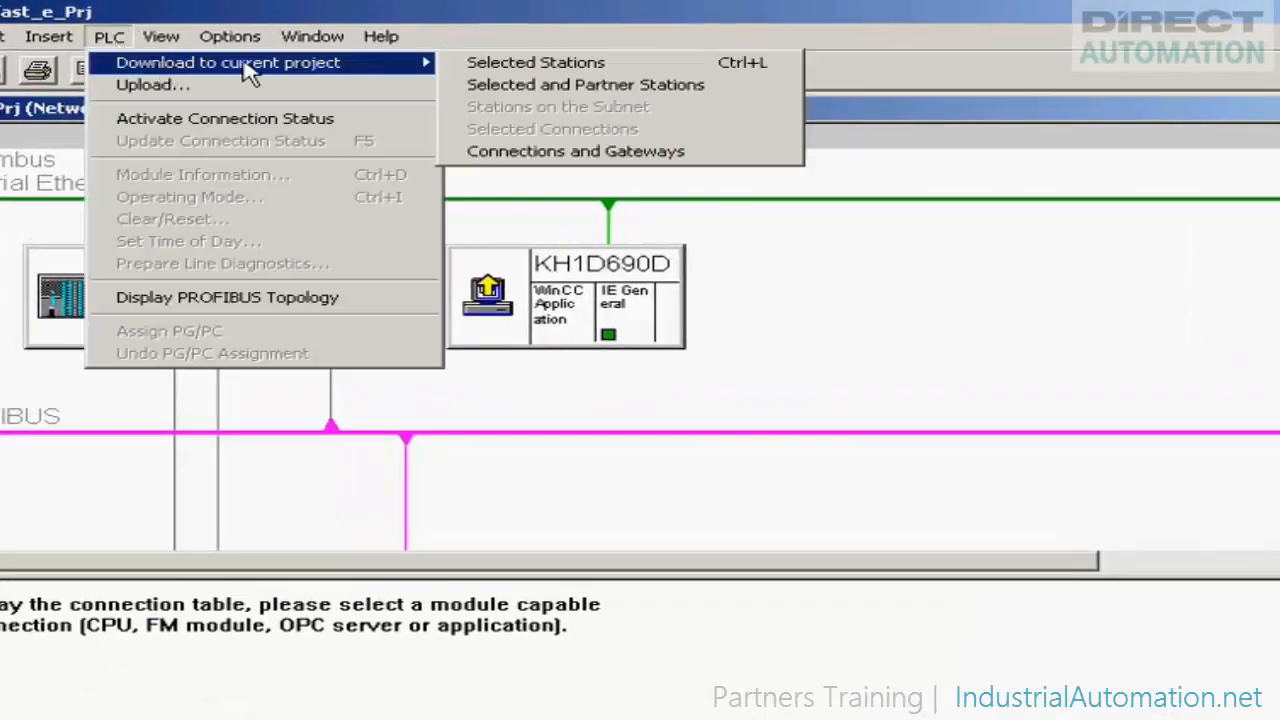
click(483, 66)
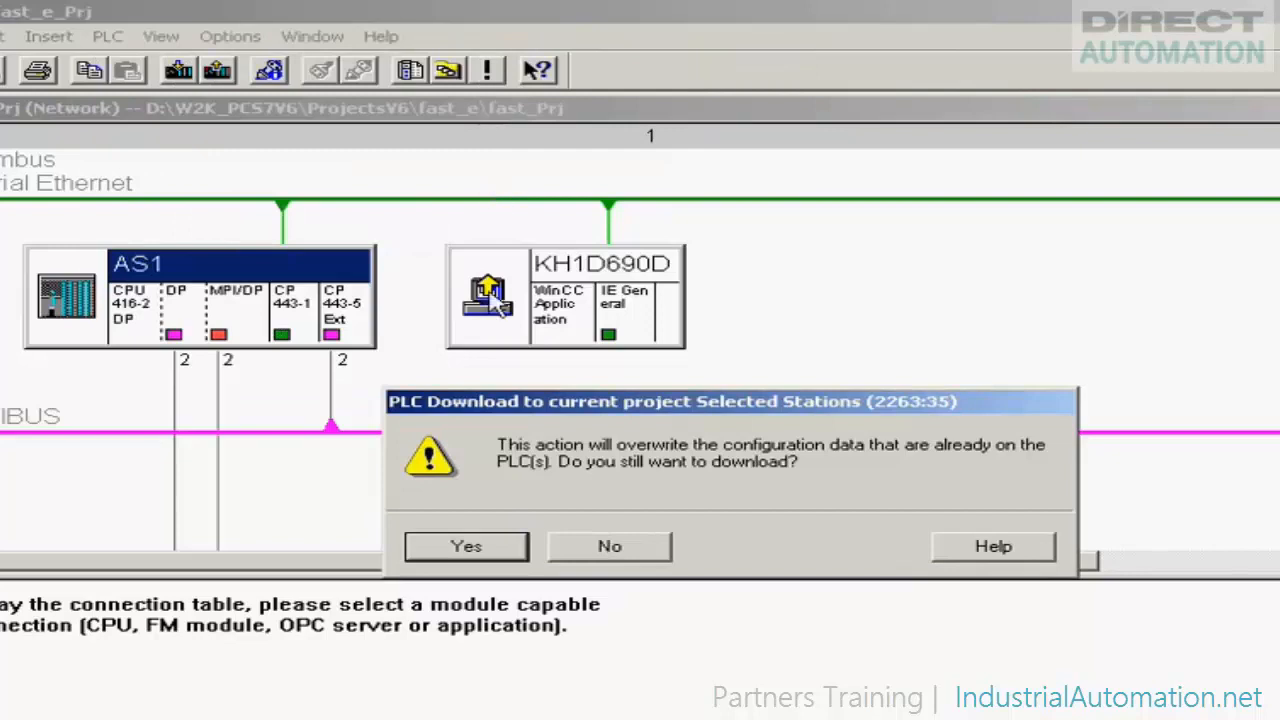
click(466, 546)
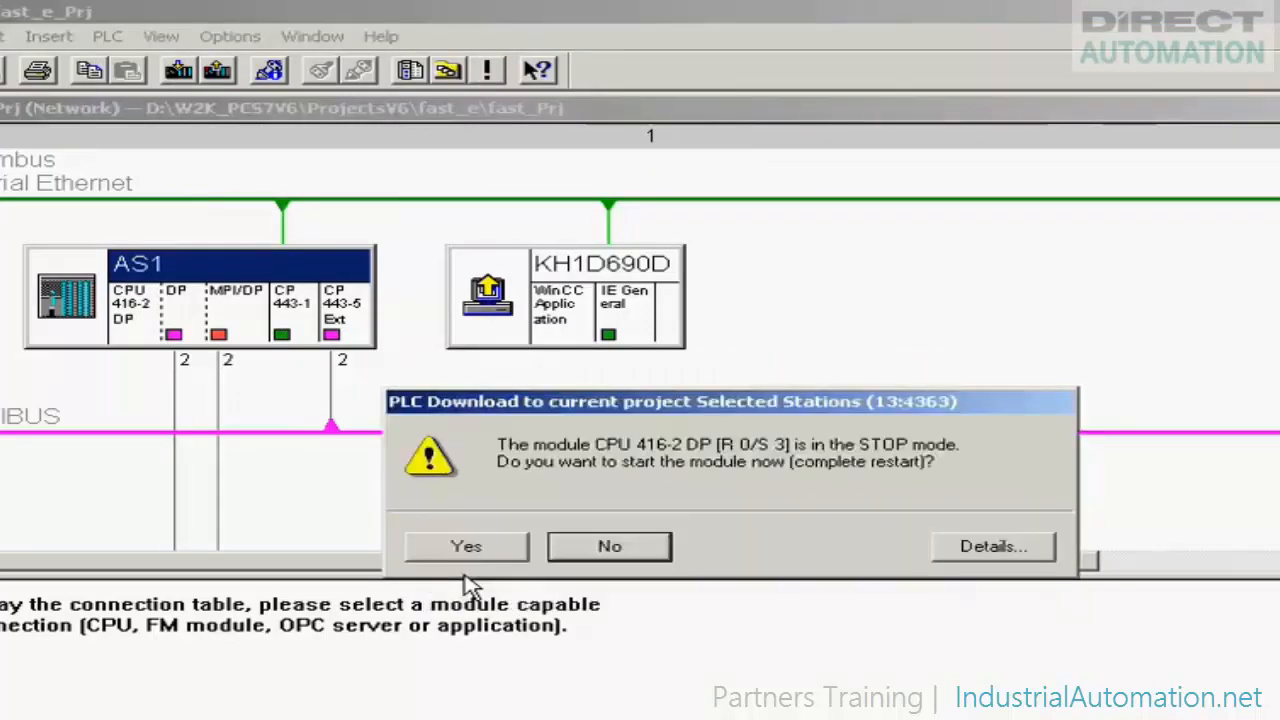
click(470, 548)
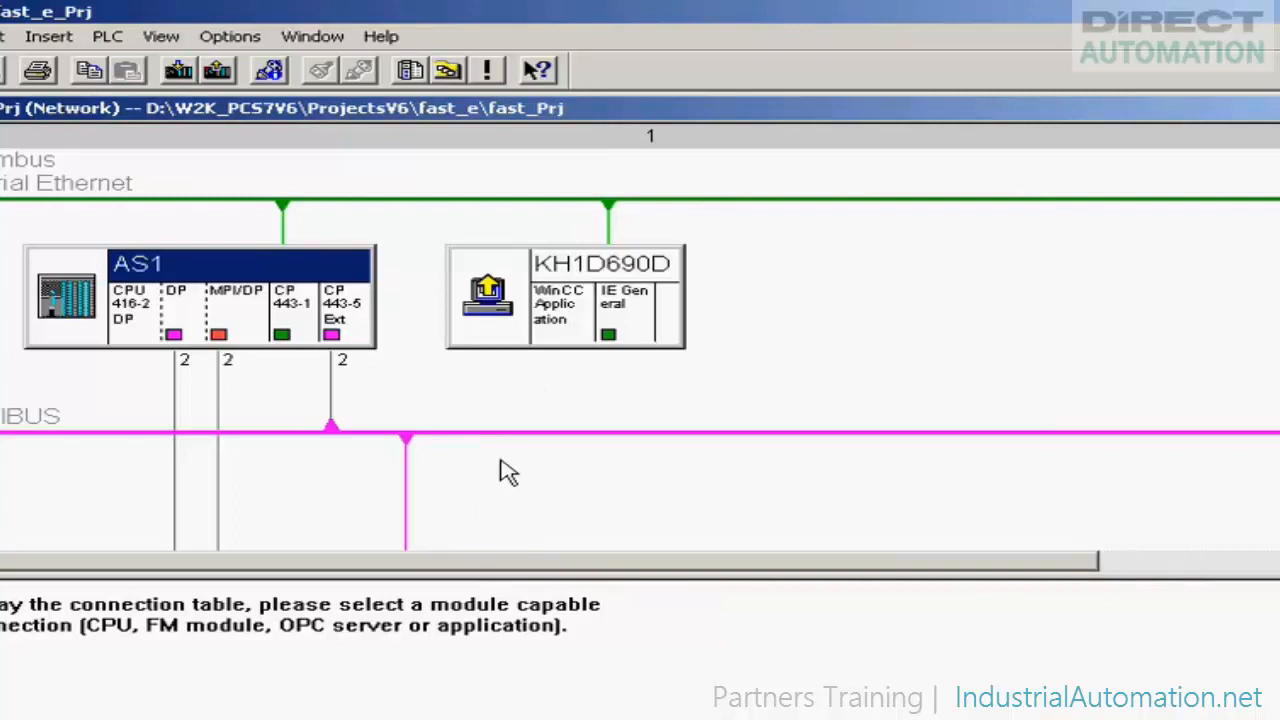
Download the connections and gateways for the PC station's WinCC Application
click(556, 330)
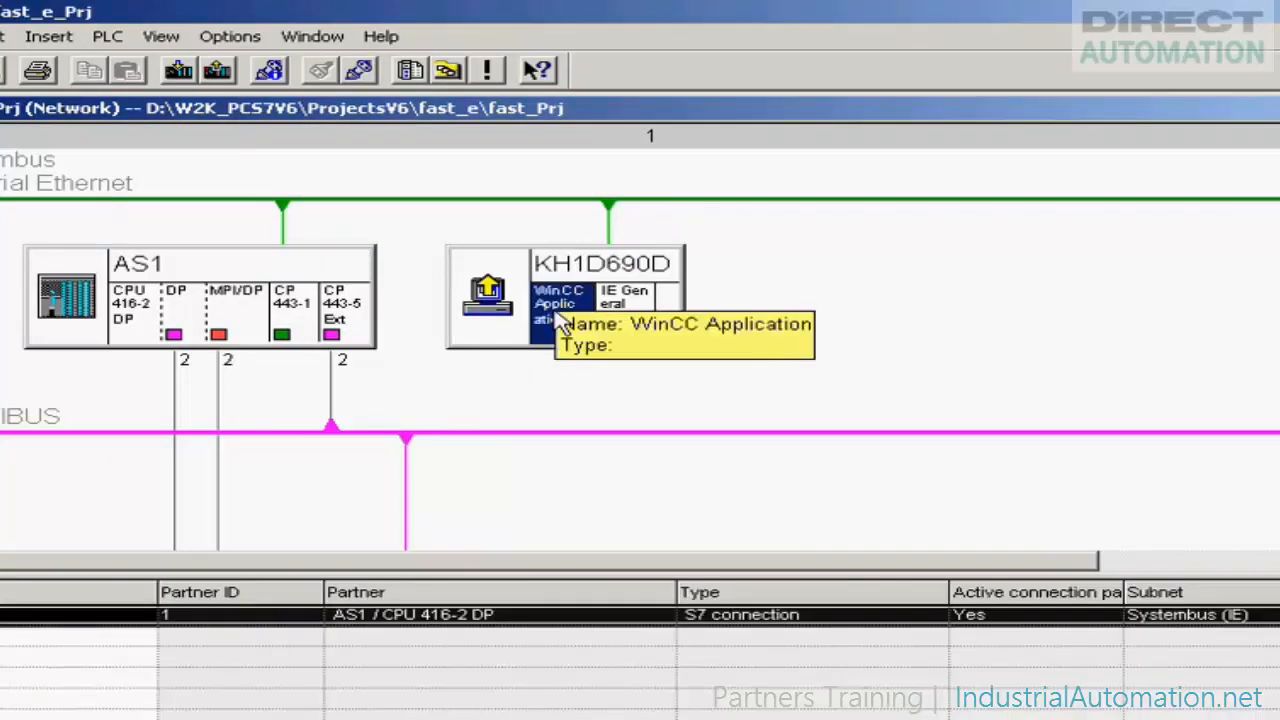
click(108, 37)
mouse_move(130, 63)
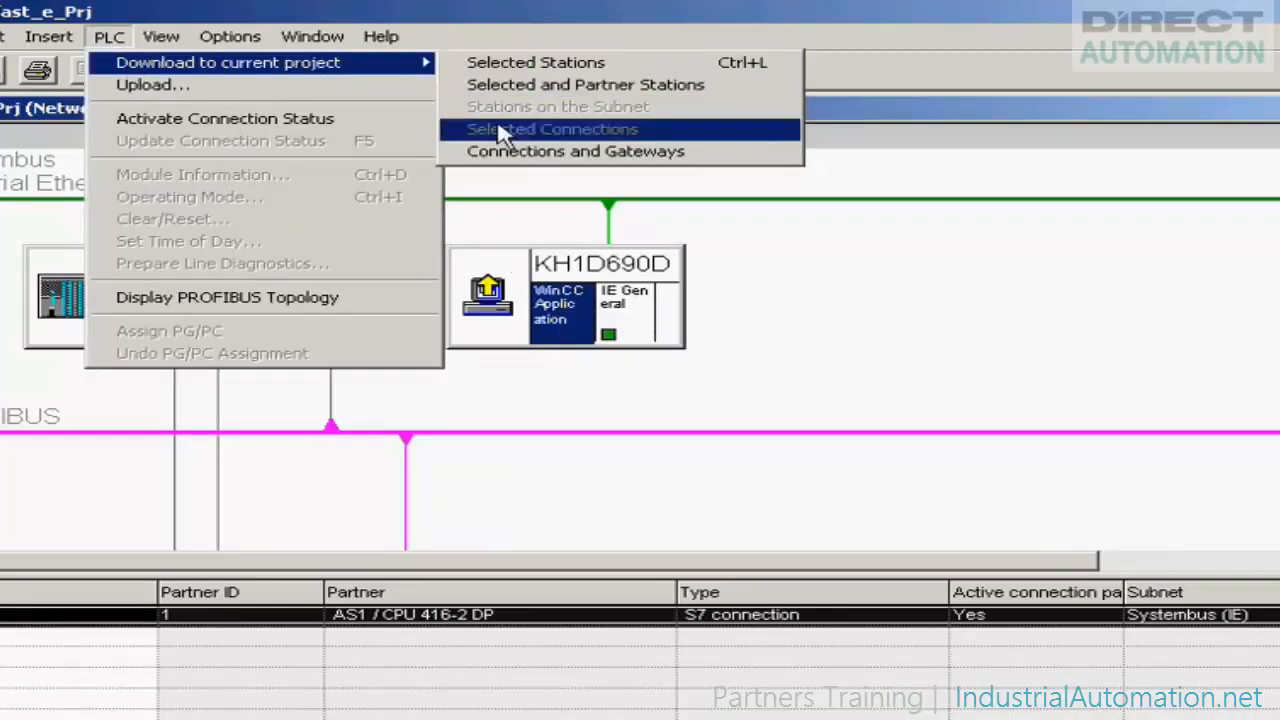
click(510, 160)
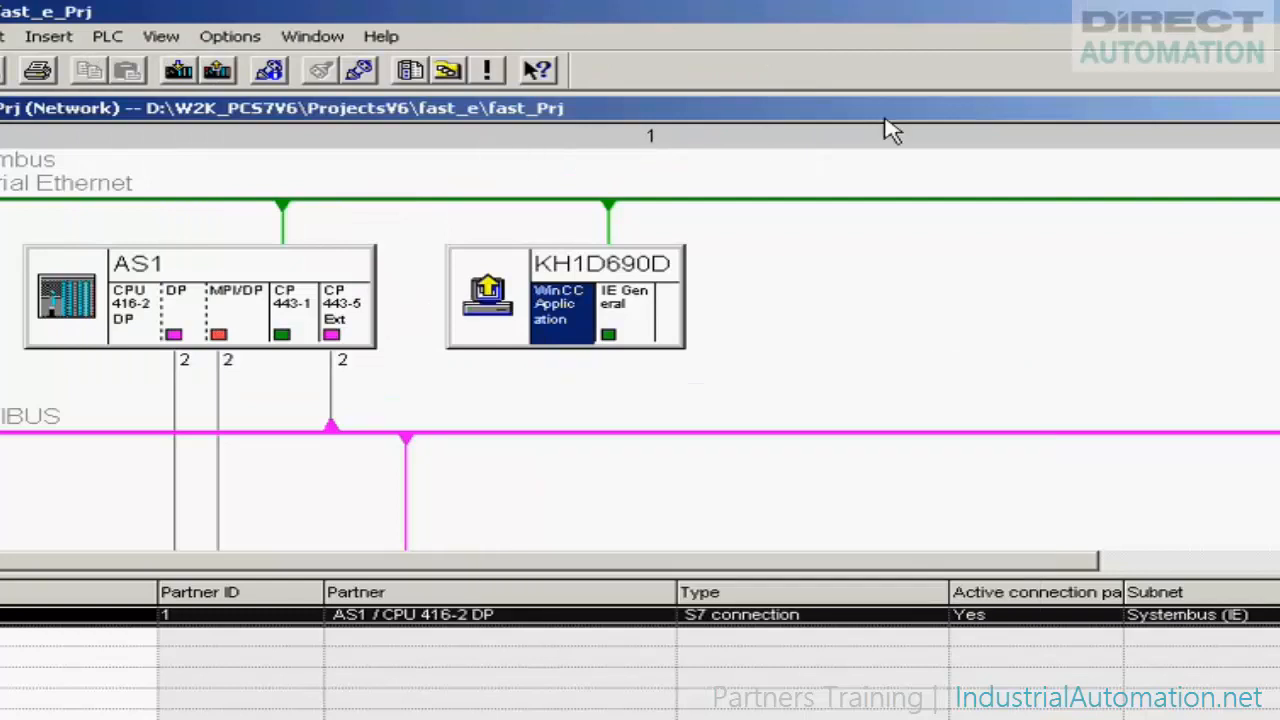
Save and compile the network with the Compile changes only option, and close NetPro and HW Config
key(alt+F4)
click(496, 548)
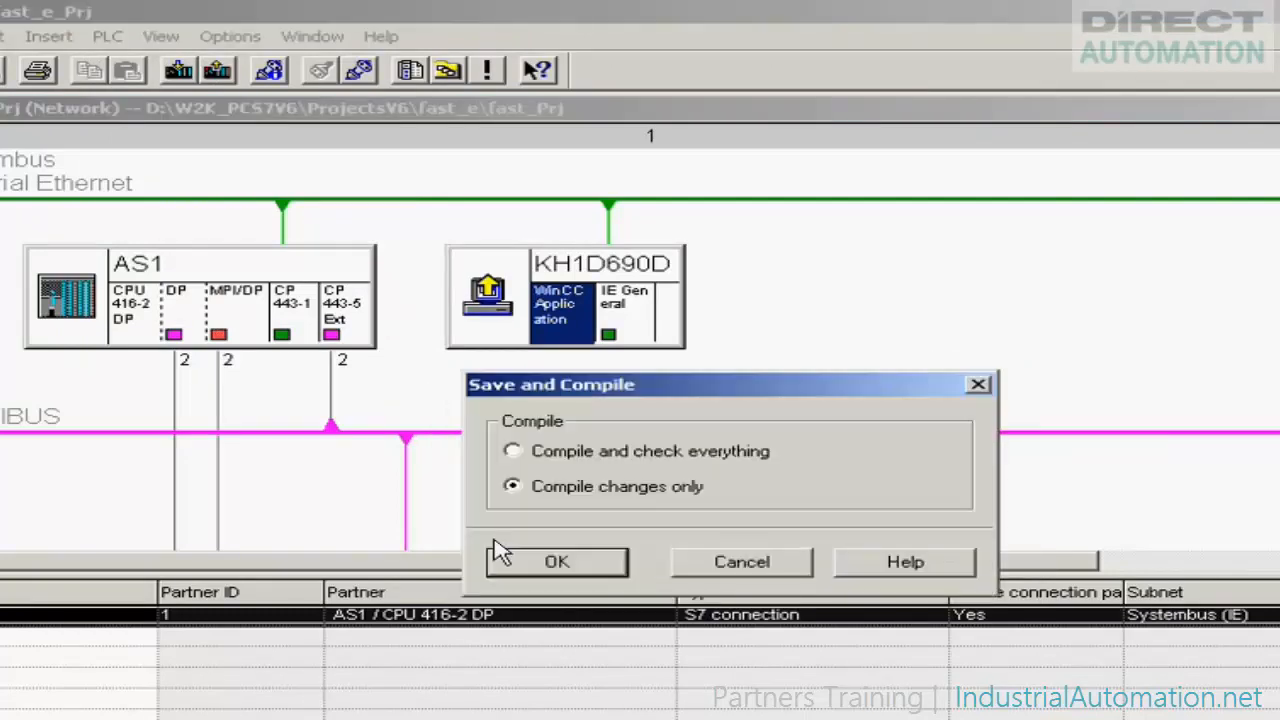
click(525, 558)
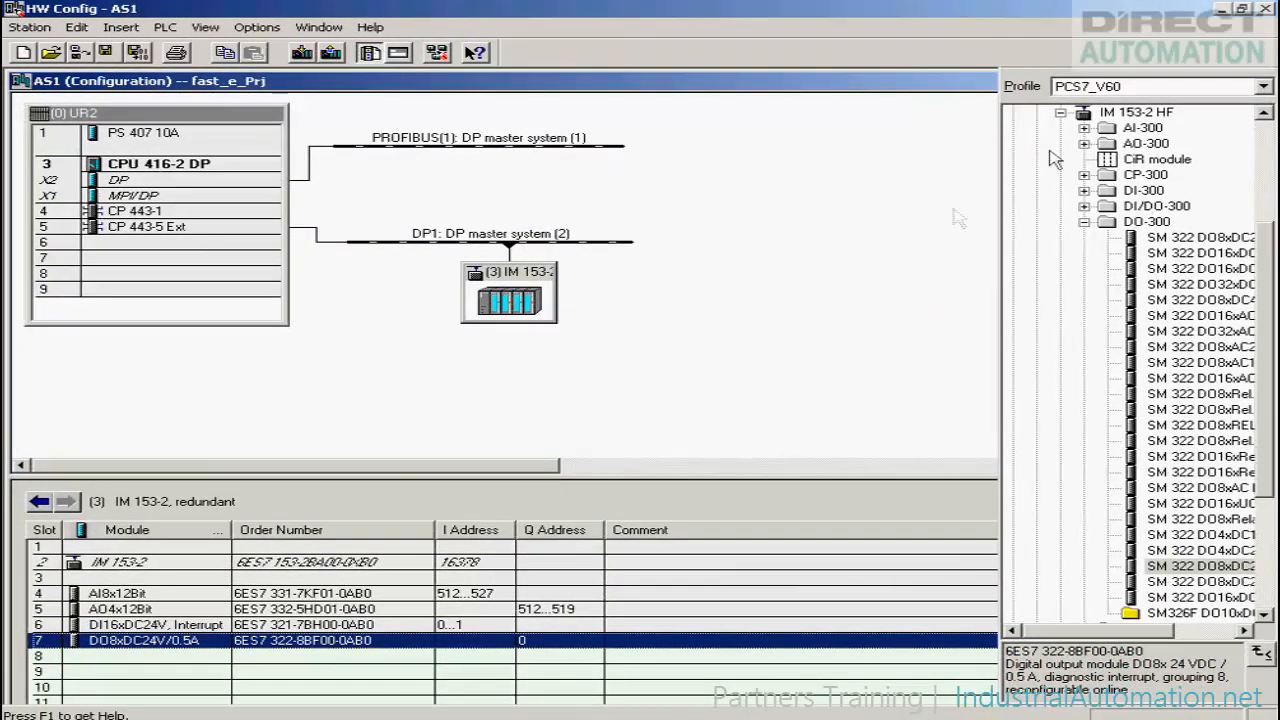
click(1266, 9)
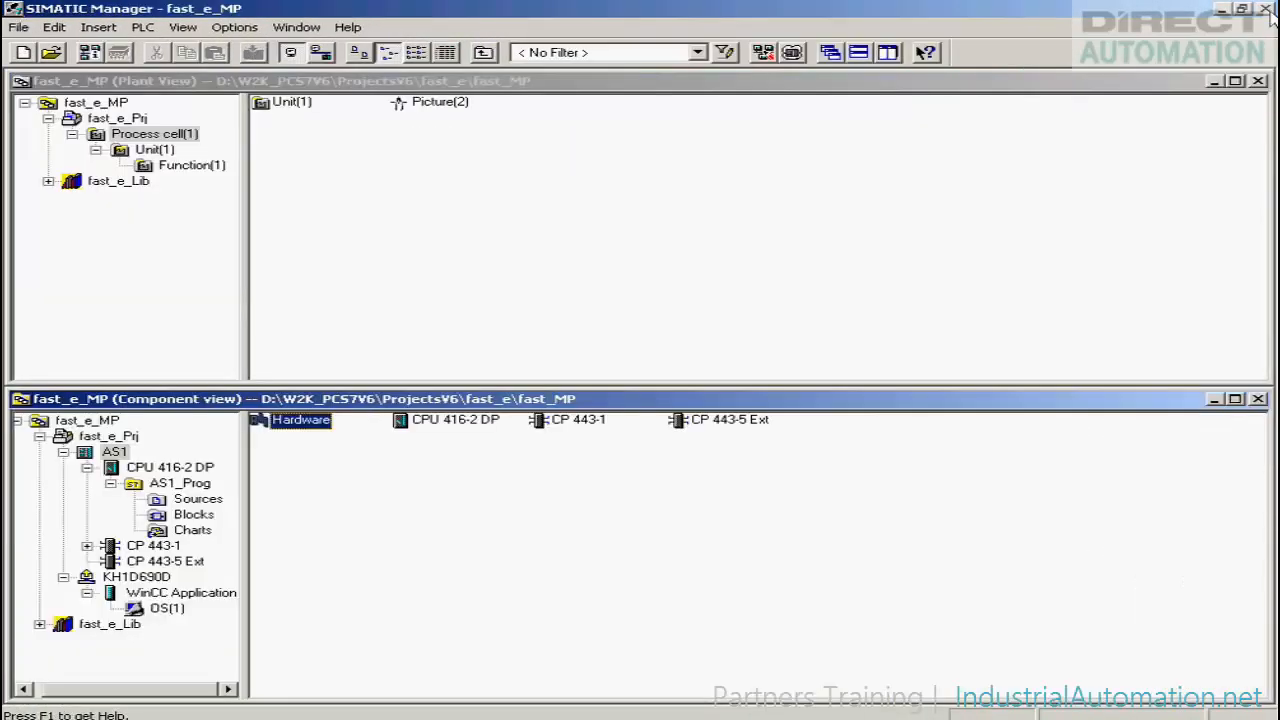
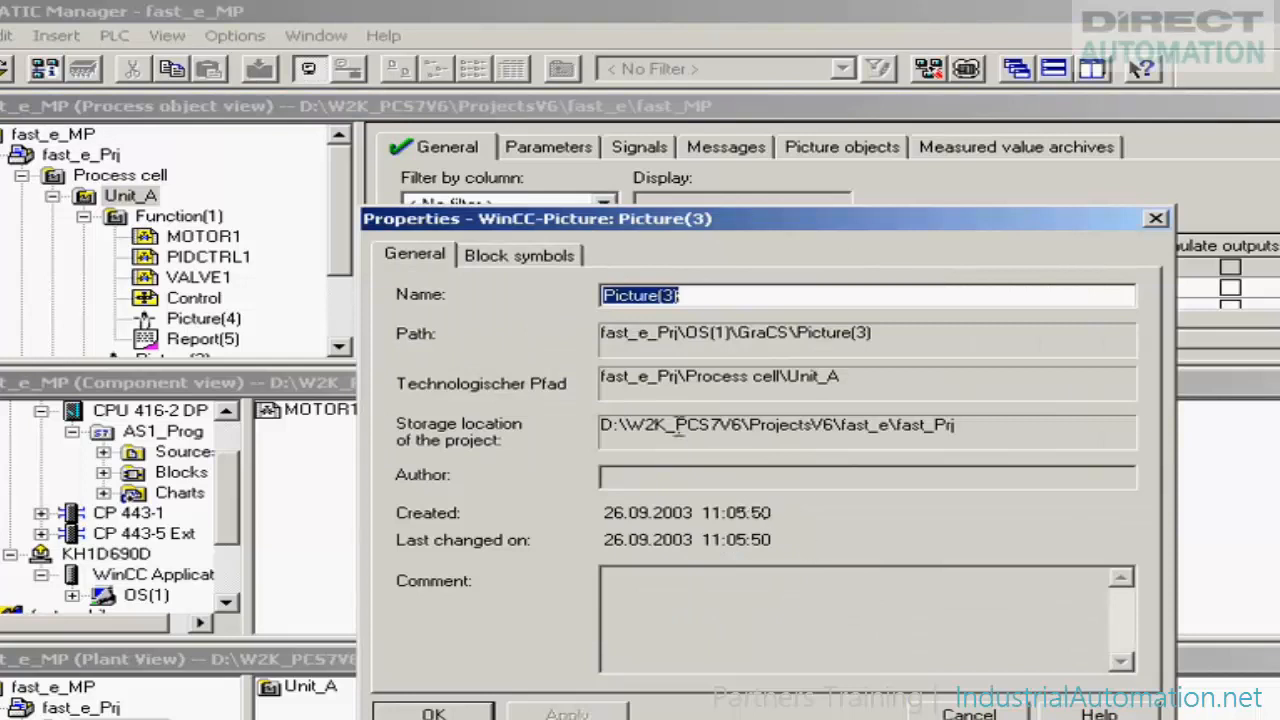
Set Unit_A's Picture(3) to derive its block symbols from the technological hierarchy
click(553, 264)
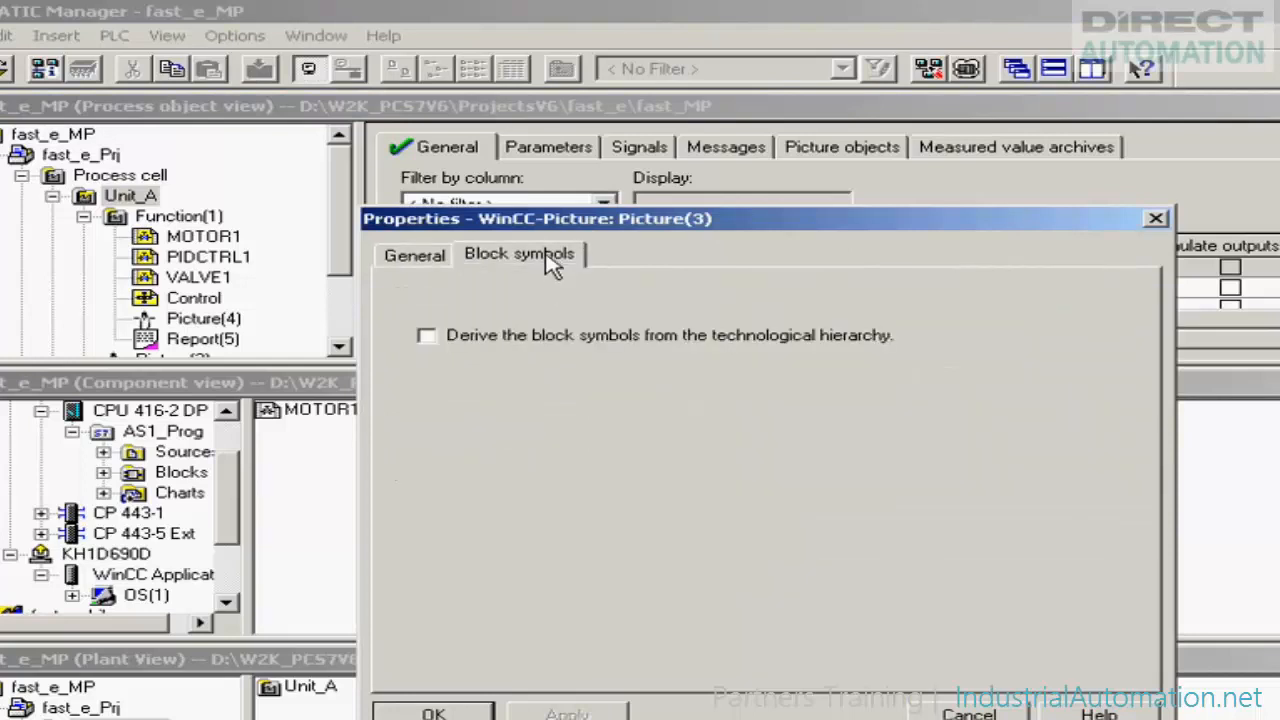
click(427, 338)
click(433, 708)
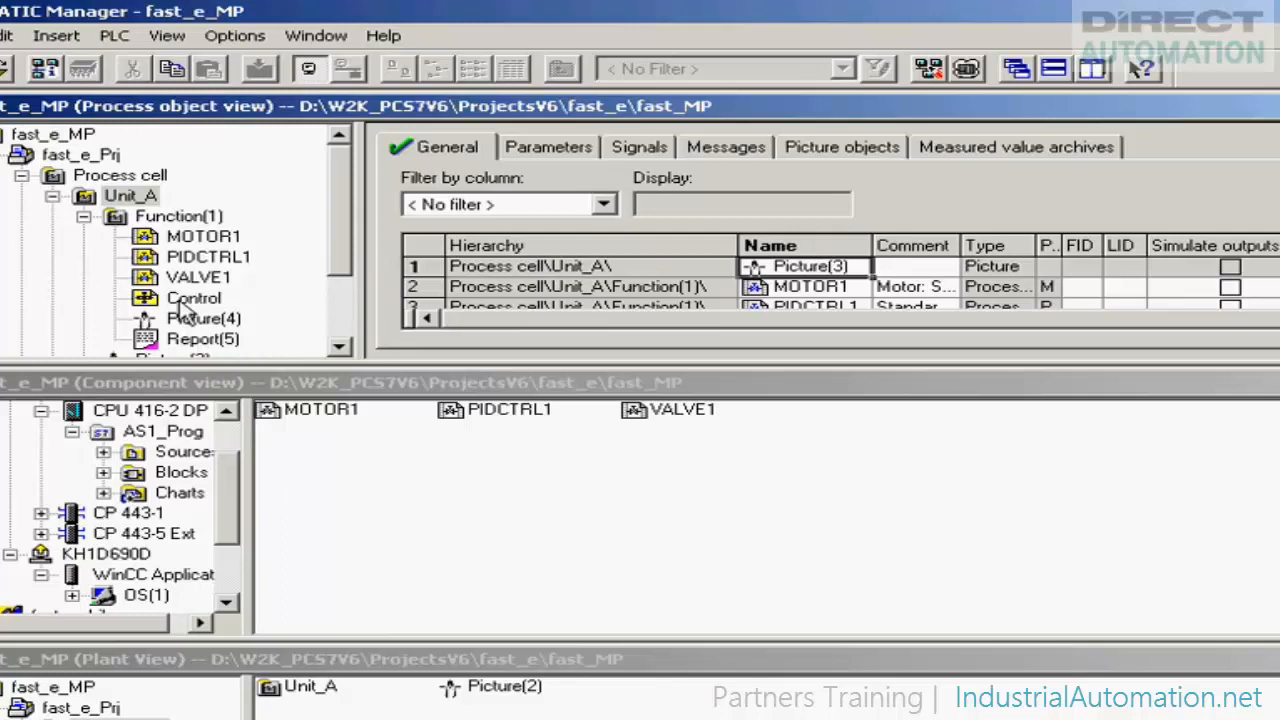
Make level 2 the OS area in the plant hierarchy settings
right_click(131, 191)
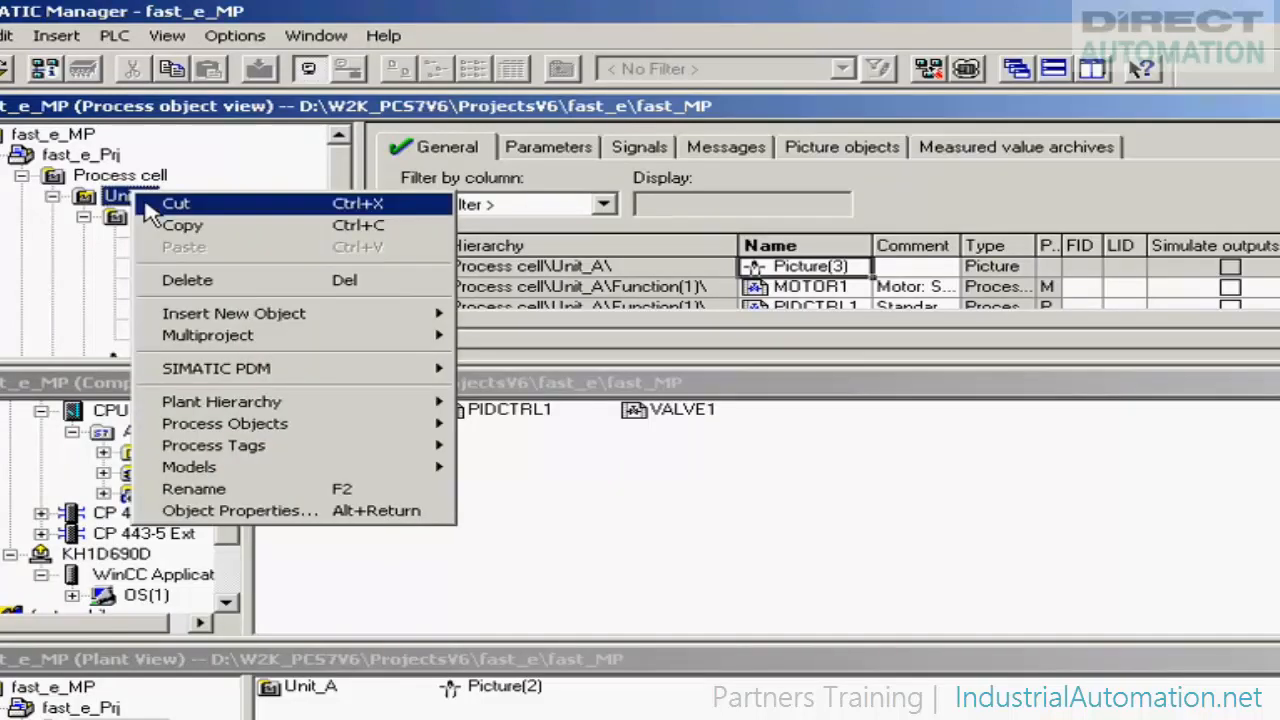
mouse_move(366, 418)
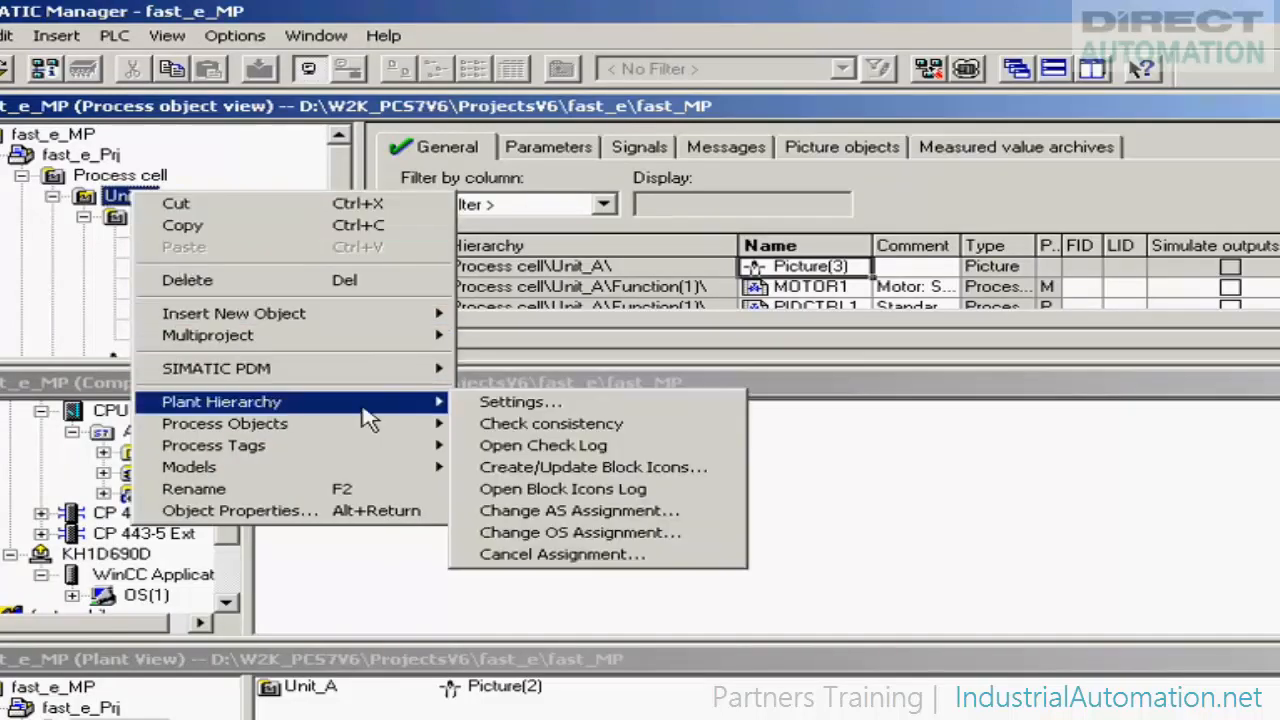
click(493, 404)
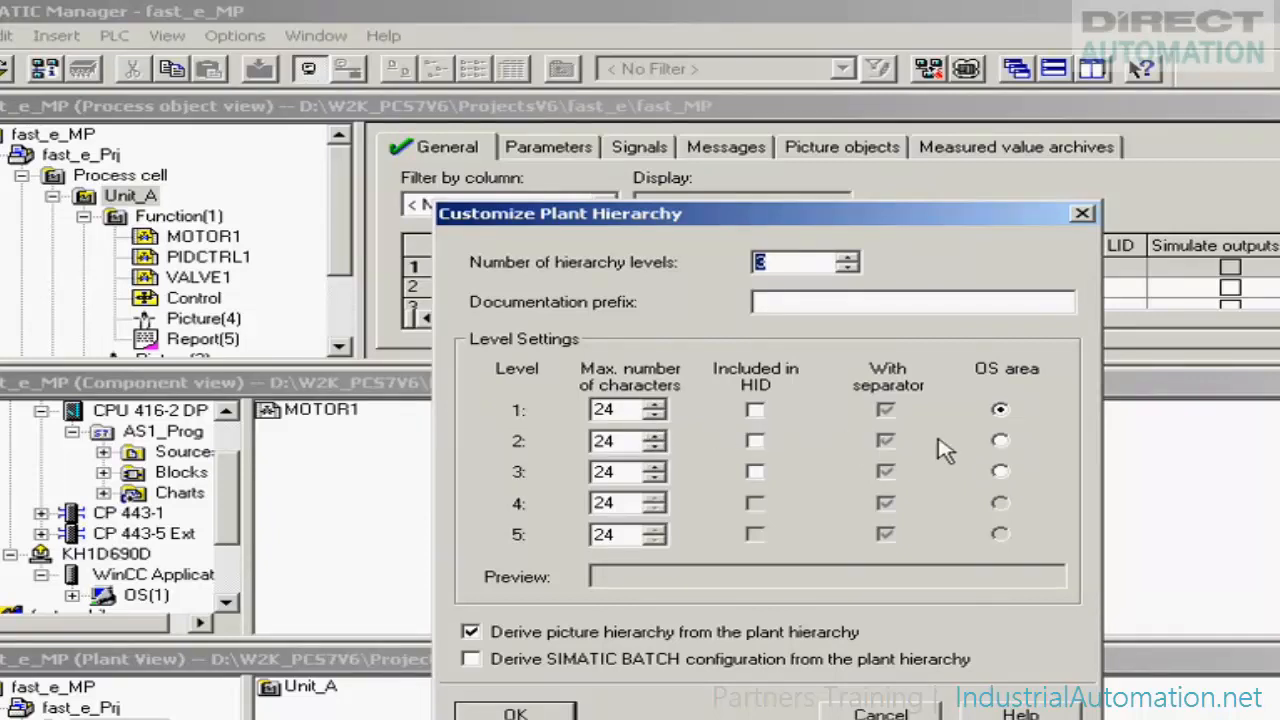
click(1001, 441)
click(512, 712)
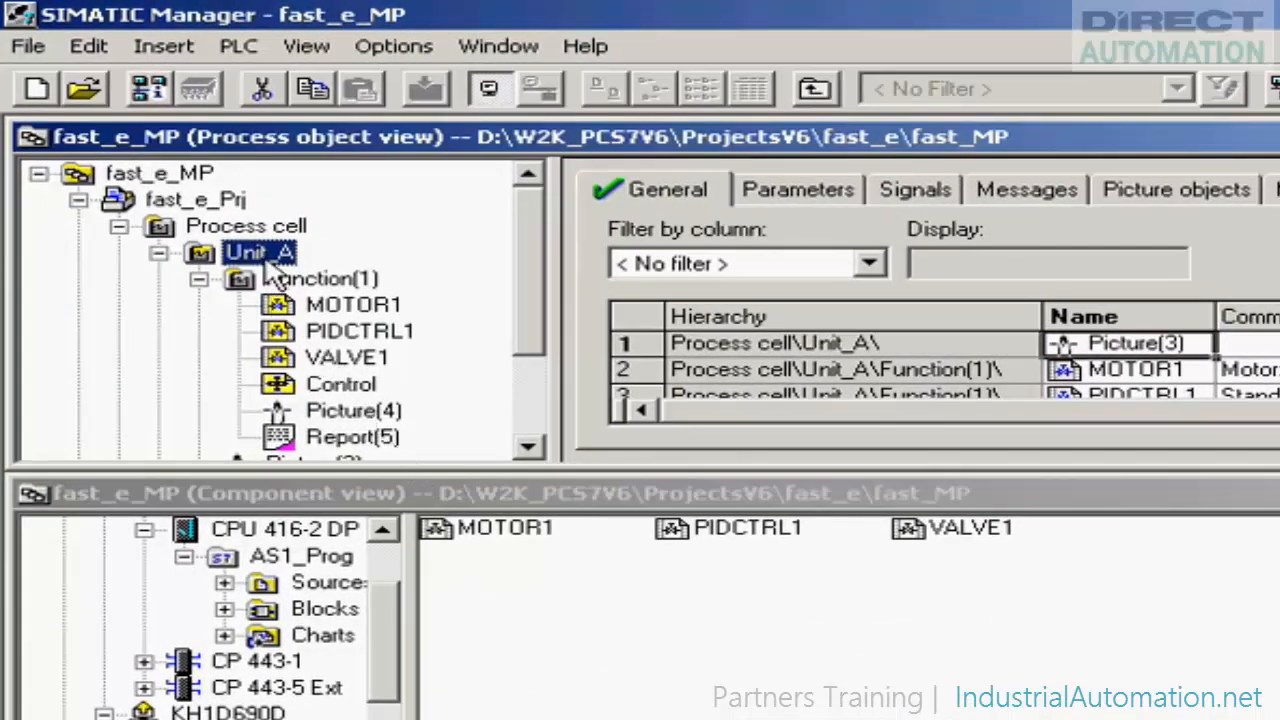
Copy Unit_A with its contents, paste it into Process cell, and maximize the process object view
right_click(265, 262)
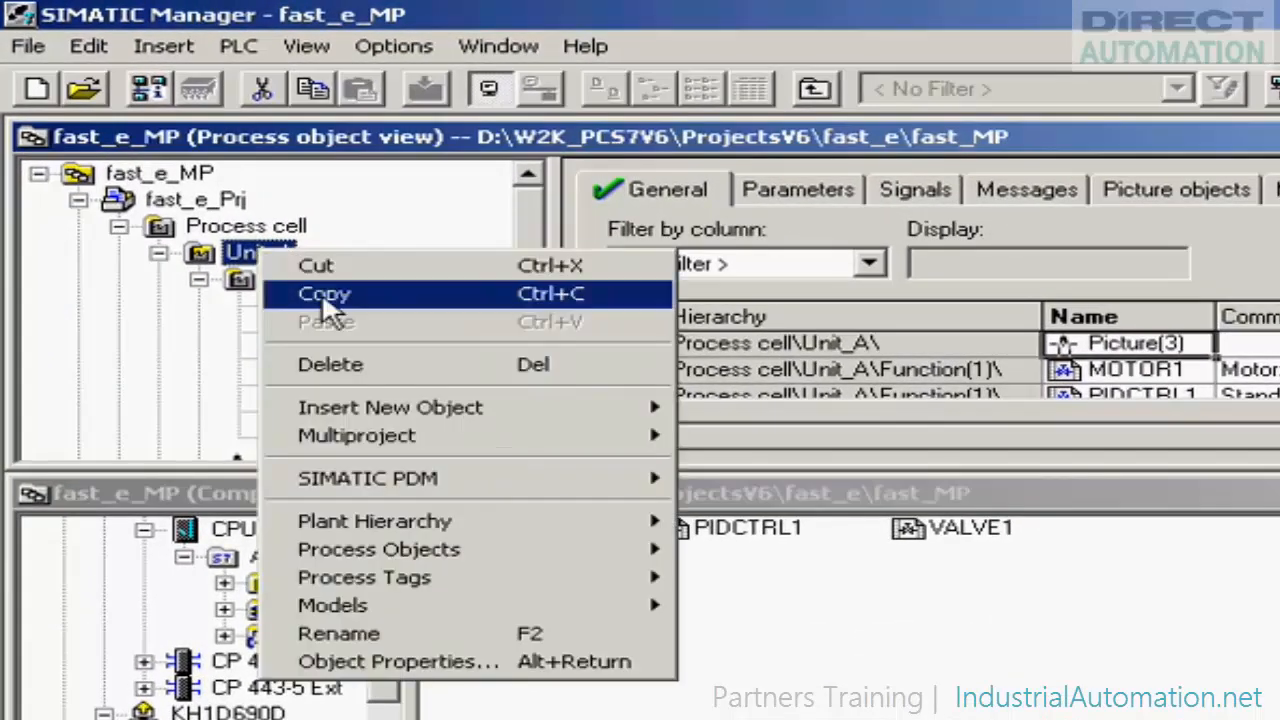
click(325, 296)
click(291, 232)
right_click(298, 240)
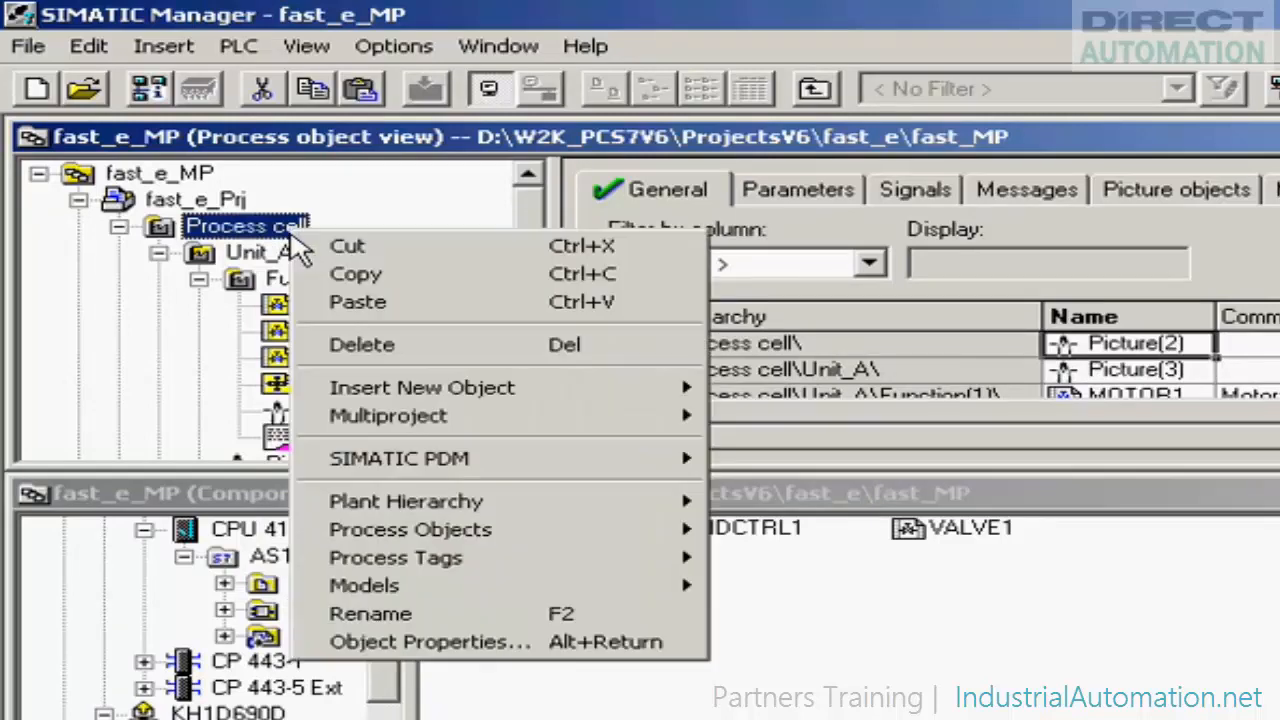
click(347, 318)
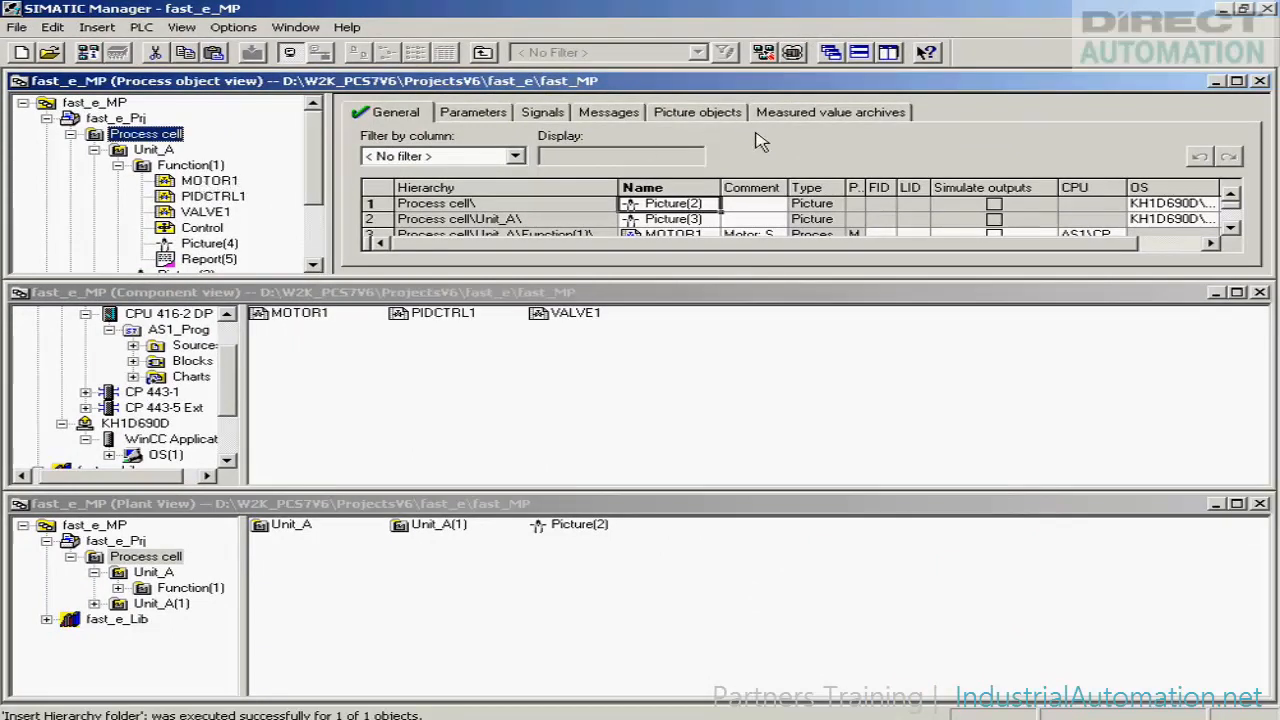
click(1236, 82)
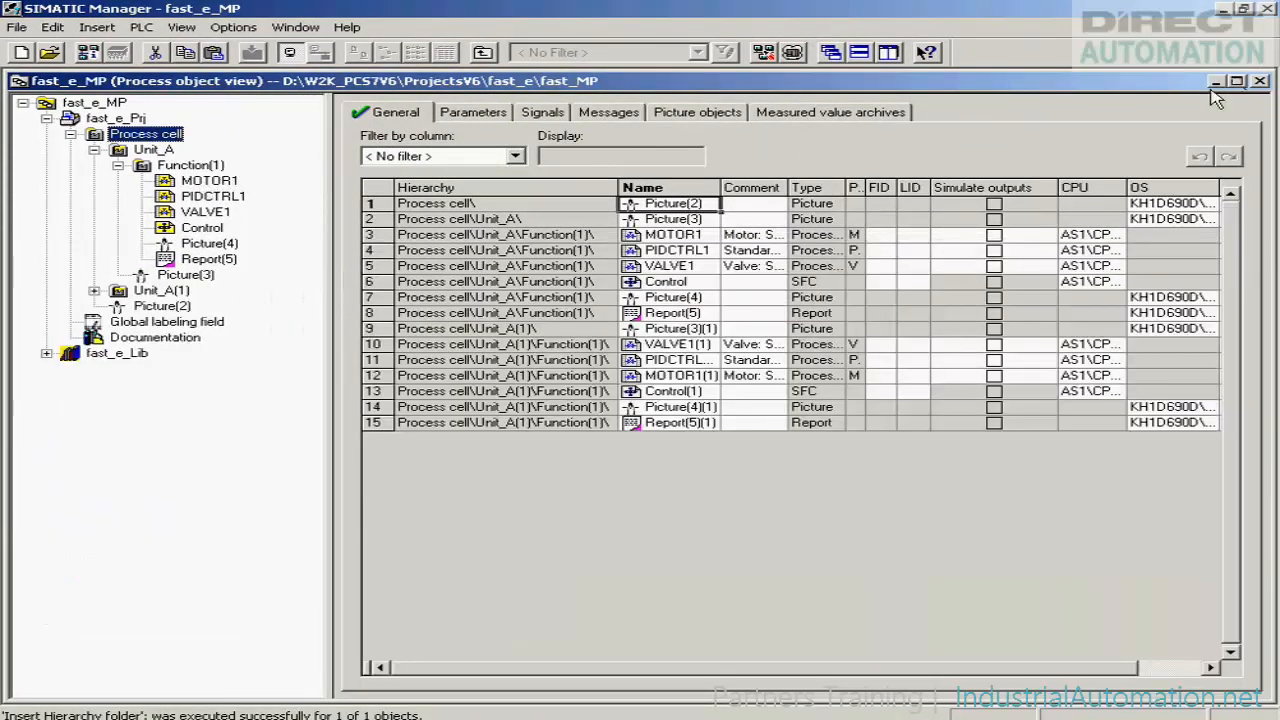
Rename the copied hierarchy folder Unit_A(1) as Unit_B
click(180, 290)
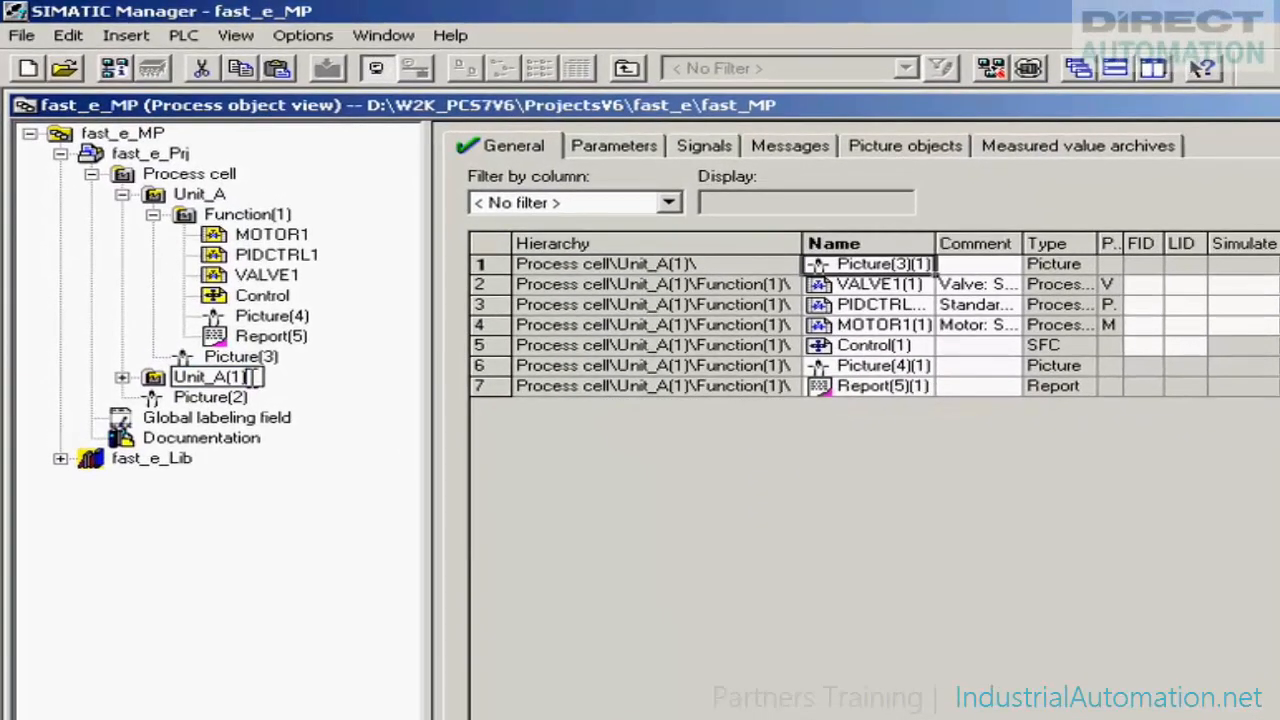
click(243, 360)
key(BackSpace)
key(BackSpace)
key(BackSpace)
key(BackSpace)
text(B)
key(Return)
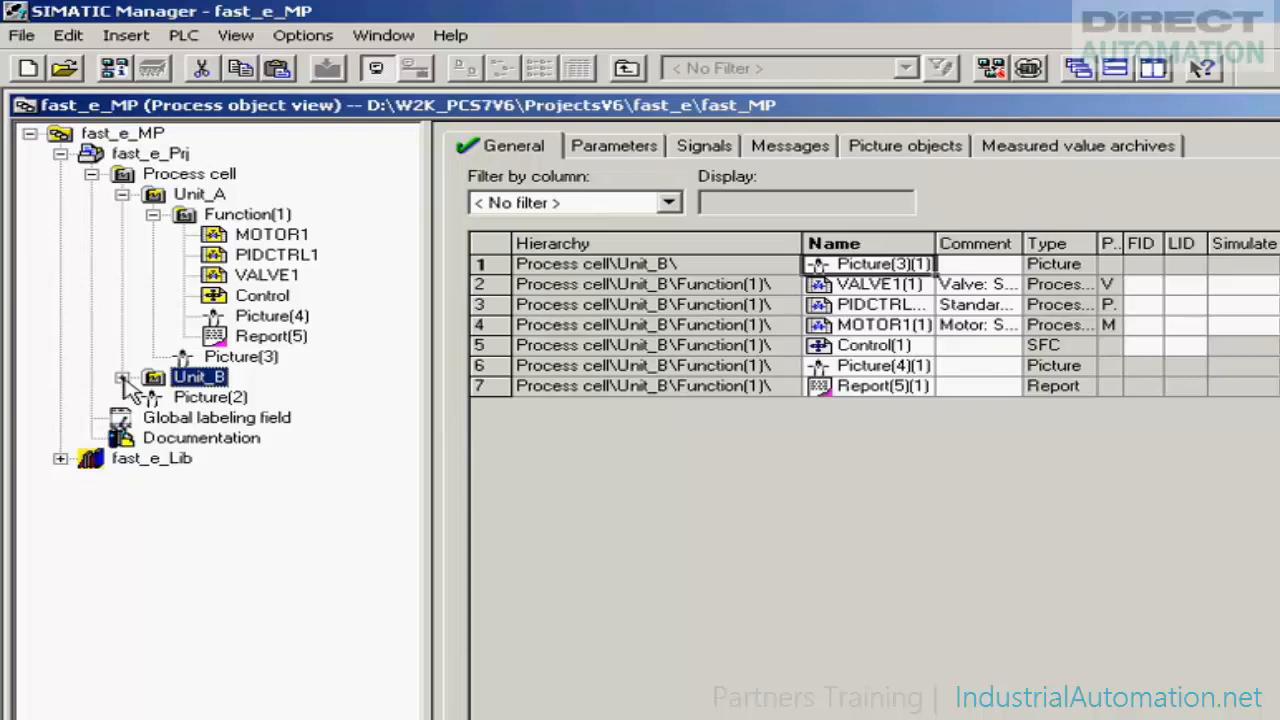
Expand Unit_B with its function folder and rename the chart MOTOR1(1) as MOTOR2
click(122, 378)
click(153, 398)
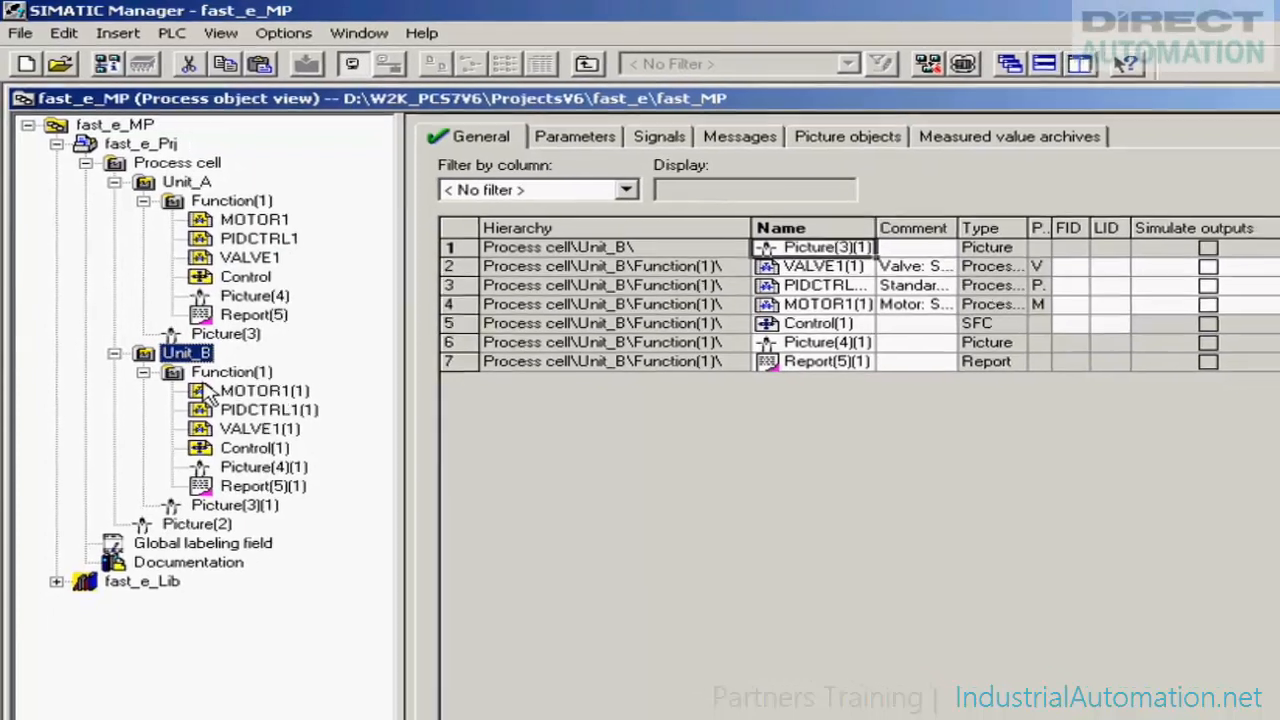
click(255, 419)
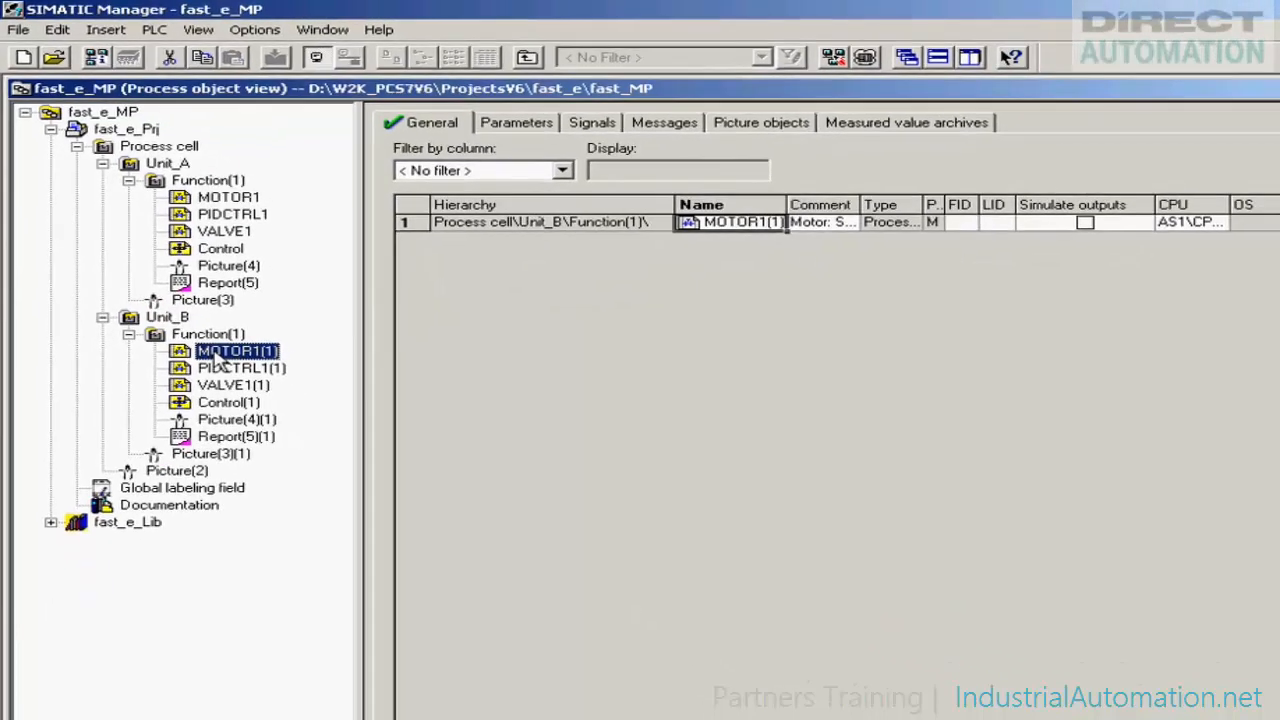
right_click(215, 353)
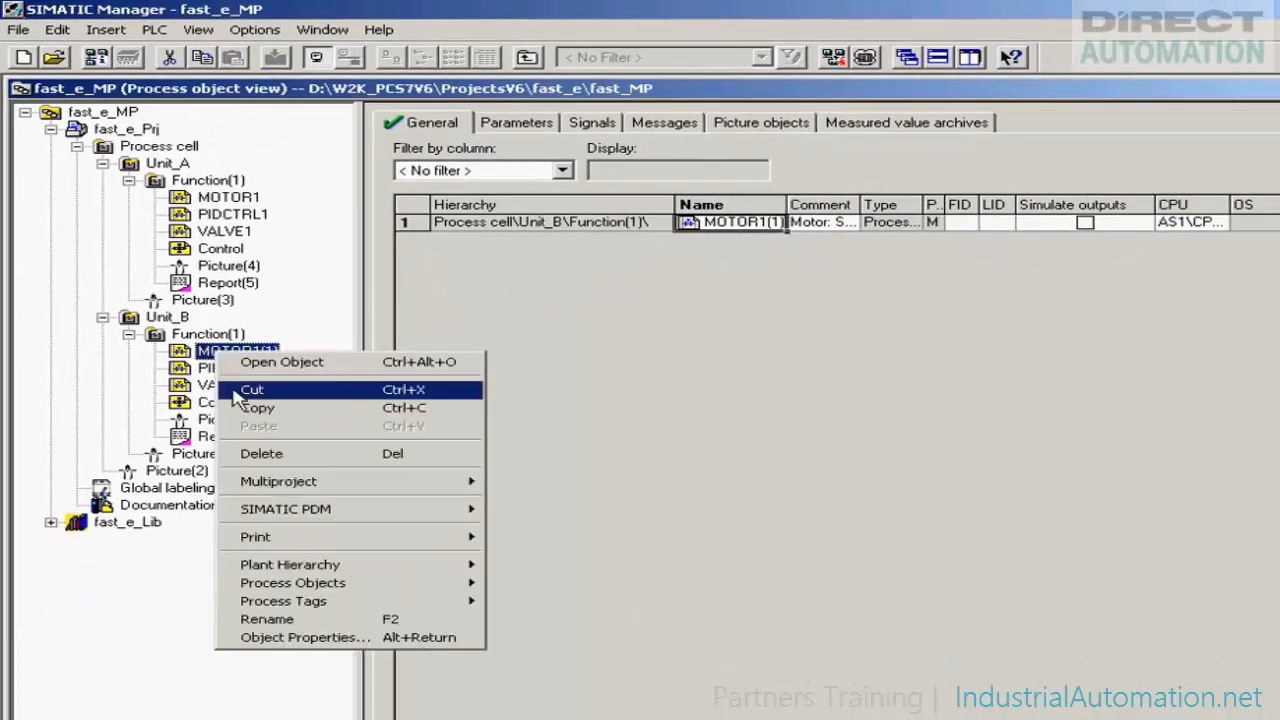
click(337, 627)
key(End)
key(BackSpace)
key(BackSpace)
key(BackSpace)
key(BackSpace)
text(2)
Rename the chart PIDCTRL1(1) in Unit_B's function folder as PIDCTRL2
click(283, 372)
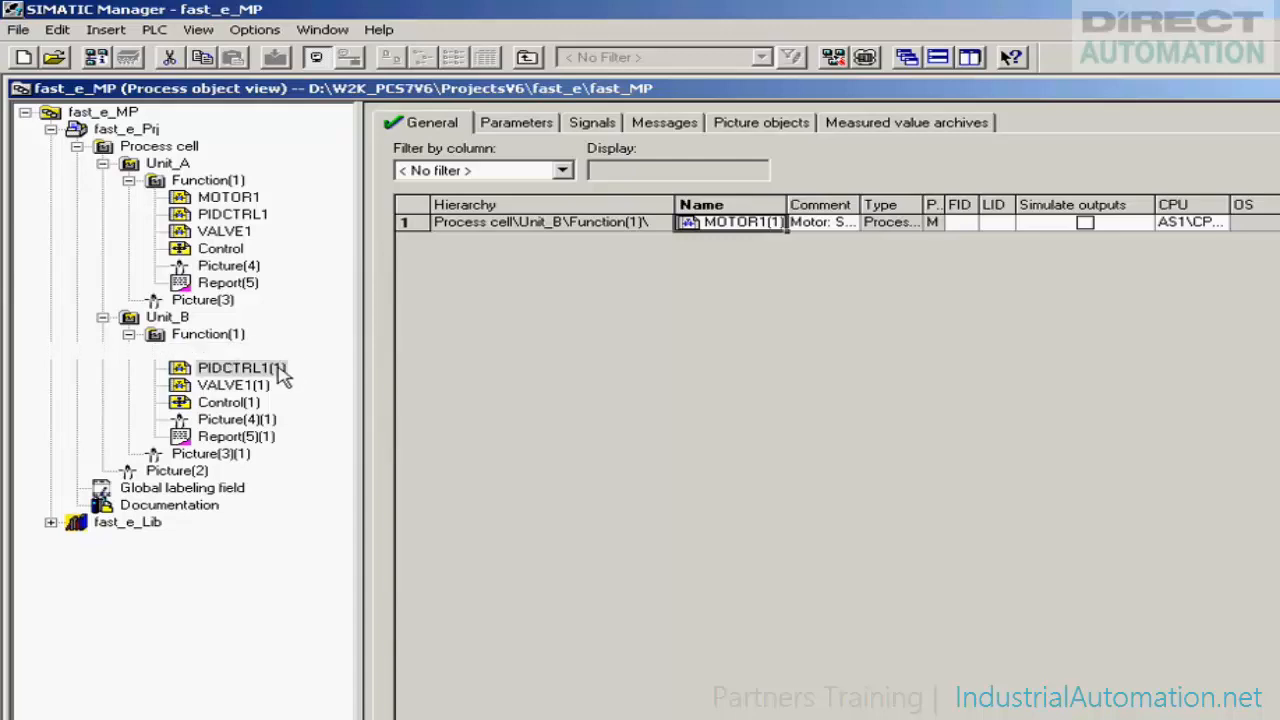
click(292, 368)
key(BackSpace)
key(BackSpace)
key(BackSpace)
key(BackSpace)
text(2)
Rename the chart VALVE1(1) in Unit_B's function folder as VALVE2
click(280, 385)
click(280, 385)
key(BackSpace)
key(BackSpace)
key(BackSpace)
key(BackSpace)
text(2)
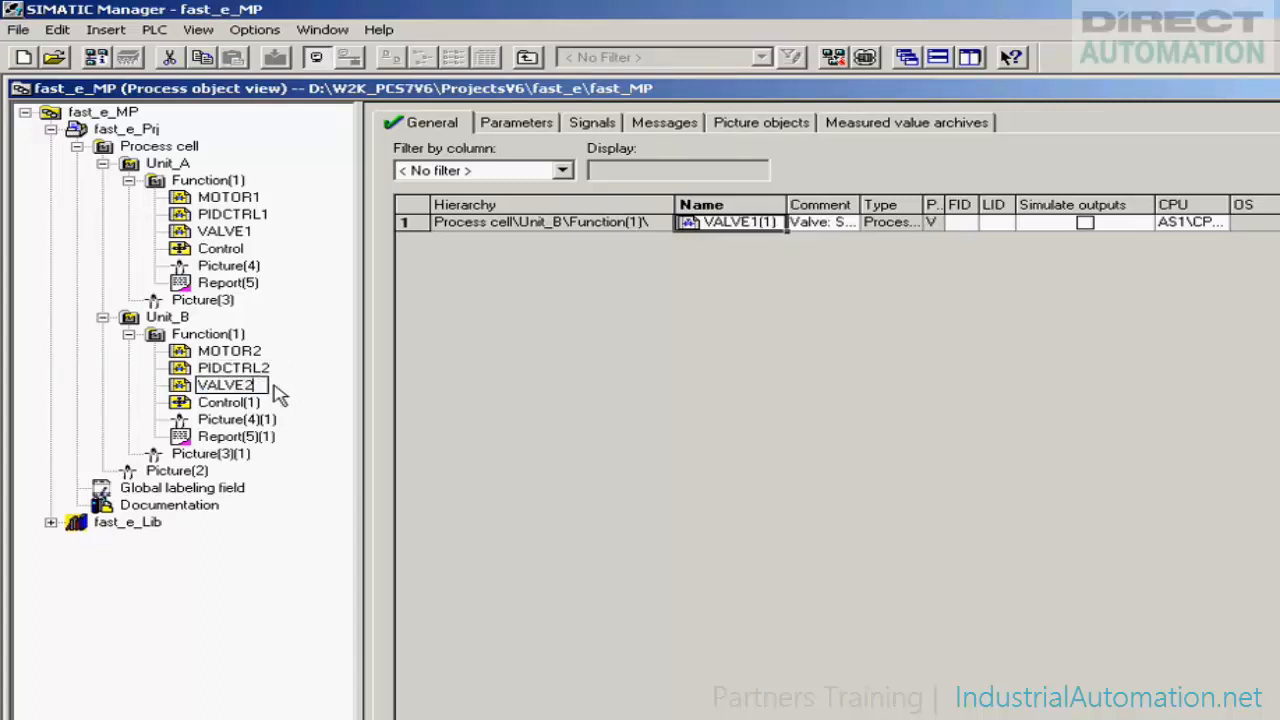
click(279, 411)
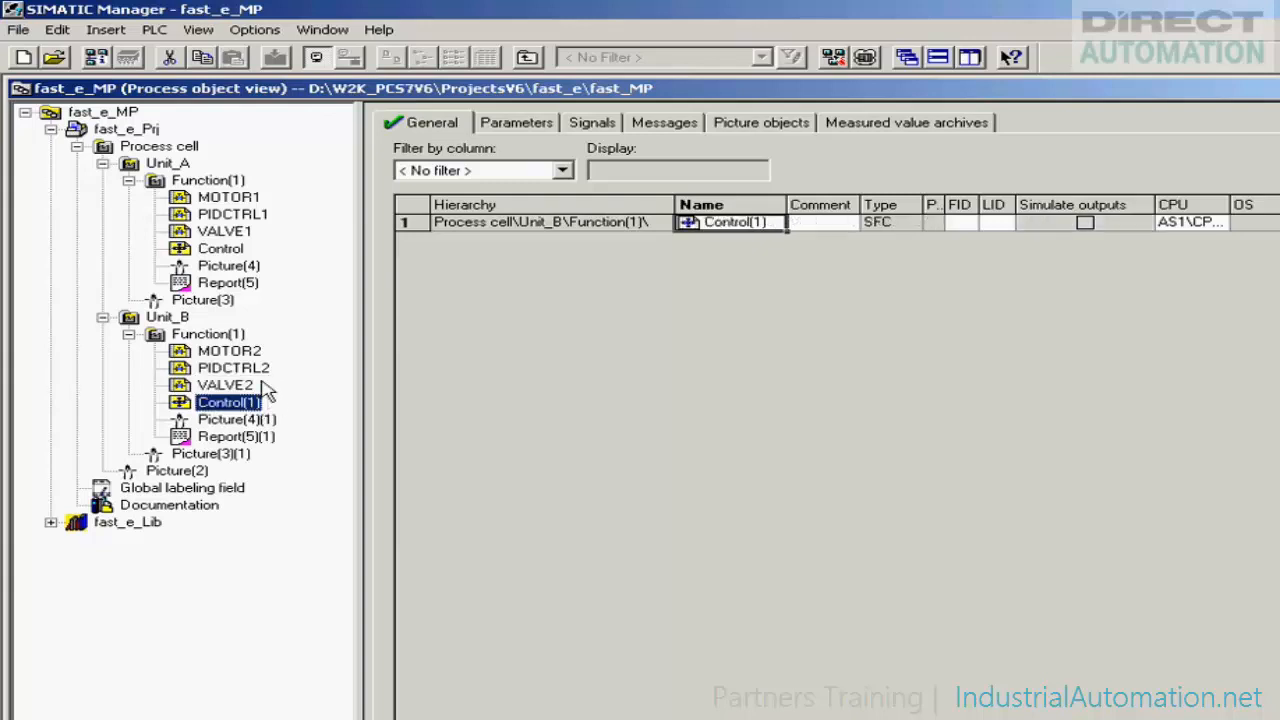
Check the block symbol derivation setting in the properties of Unit_B's Picture(3)(1) and accept the dialog
click(232, 338)
click(193, 318)
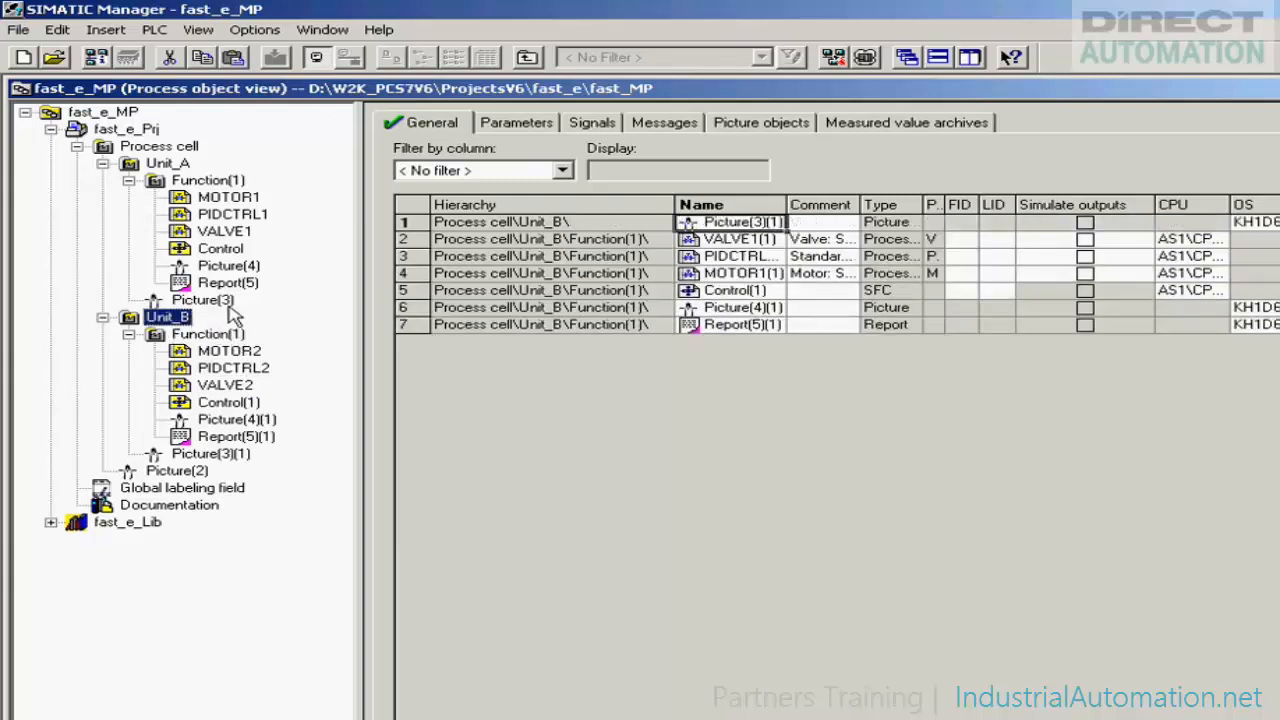
right_click(683, 227)
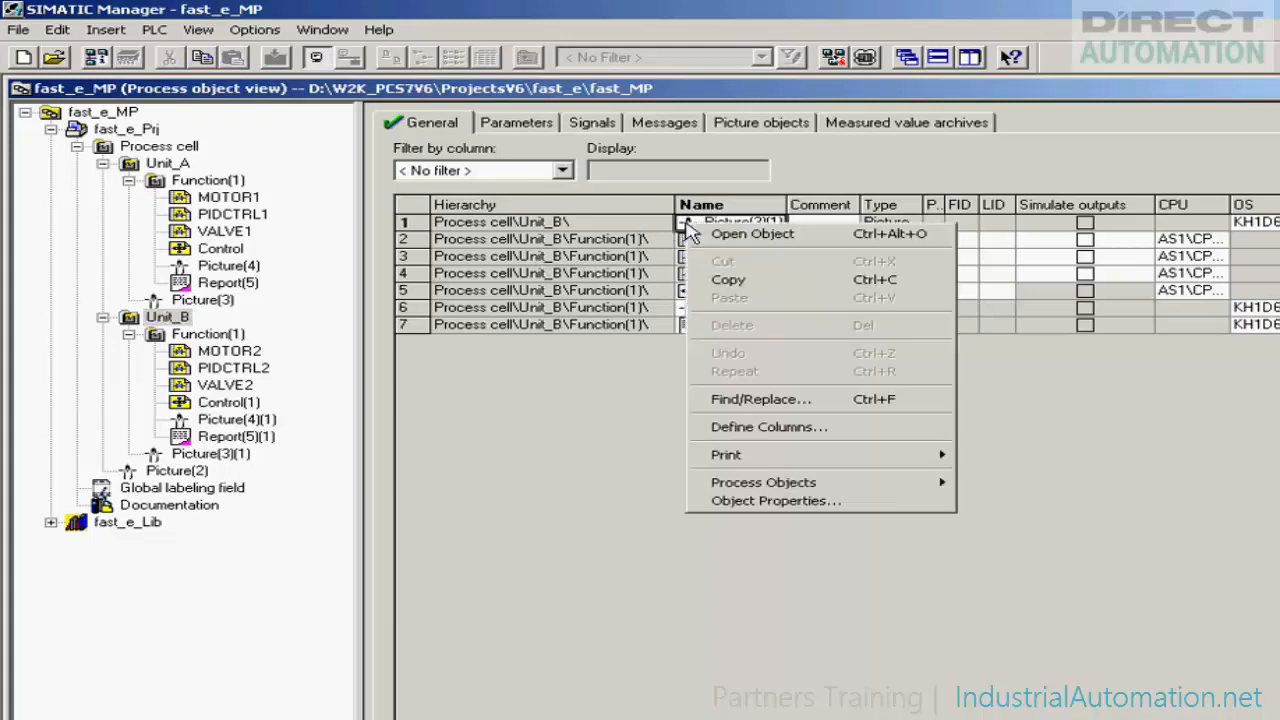
click(750, 501)
click(505, 222)
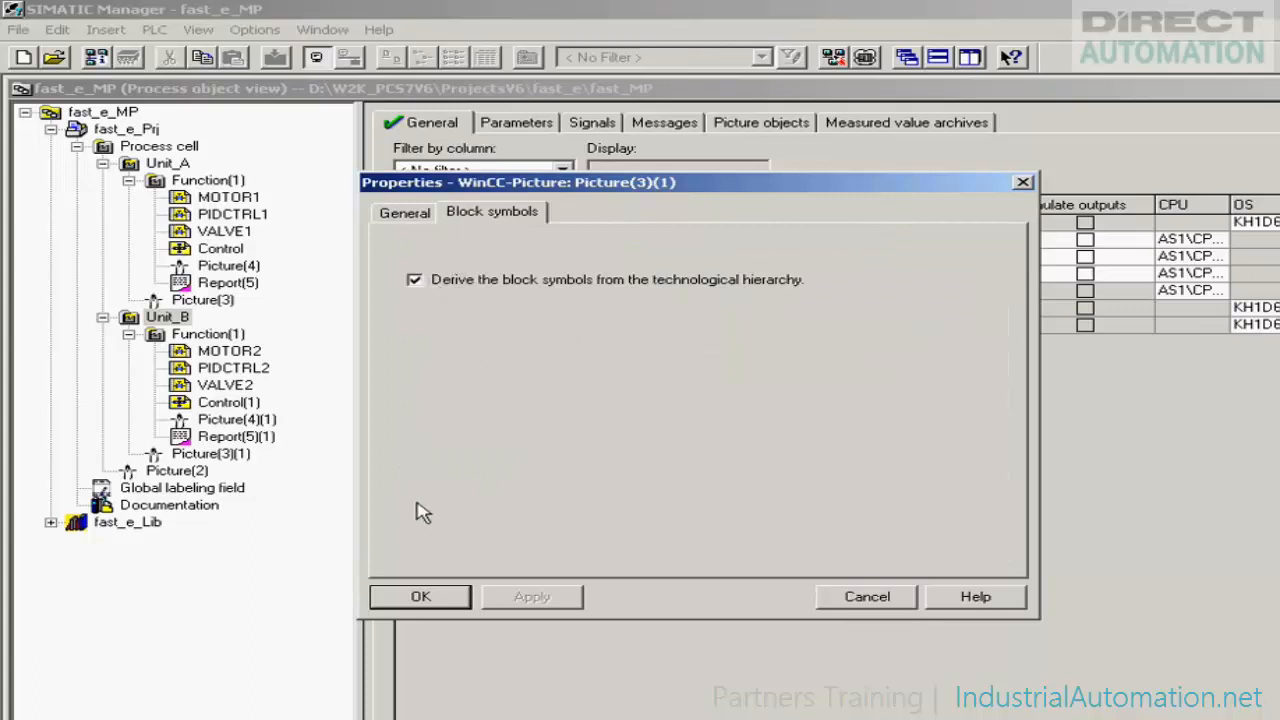
click(416, 596)
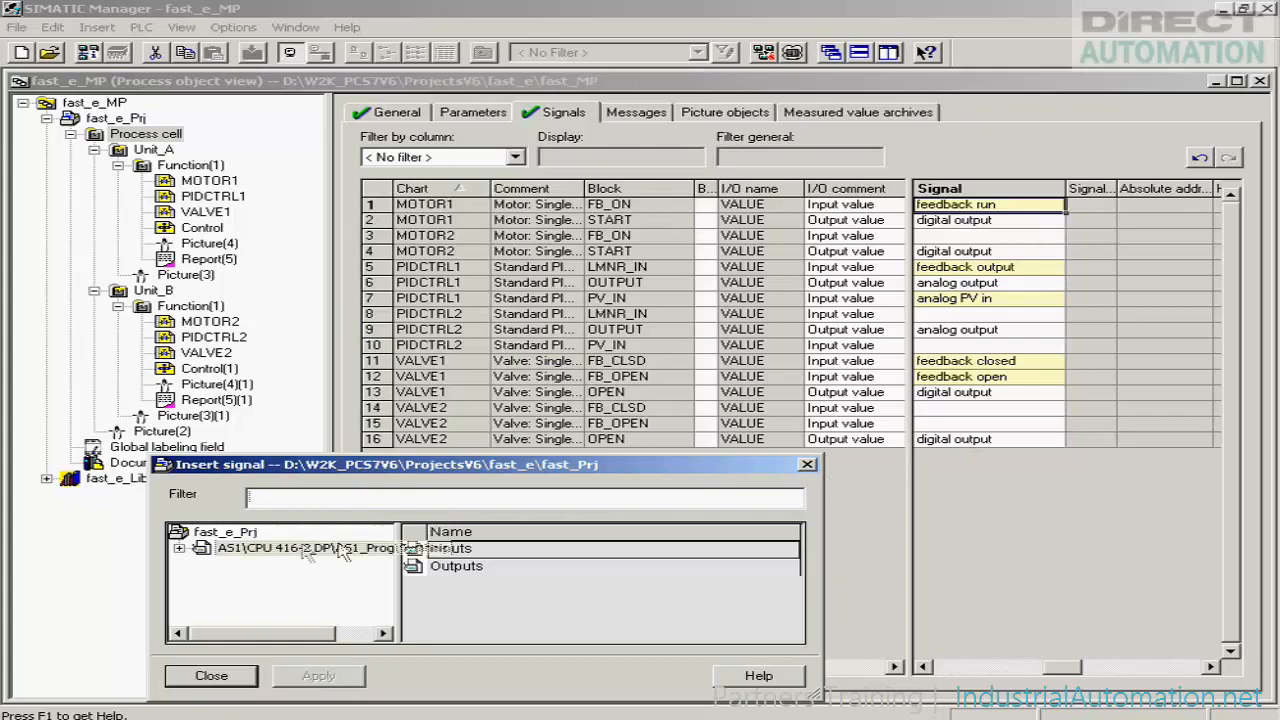
Assign the input signal MOTOR1-FB_ON from AS1's symbols to the FB_ON block of MOTOR1
double_click(190, 549)
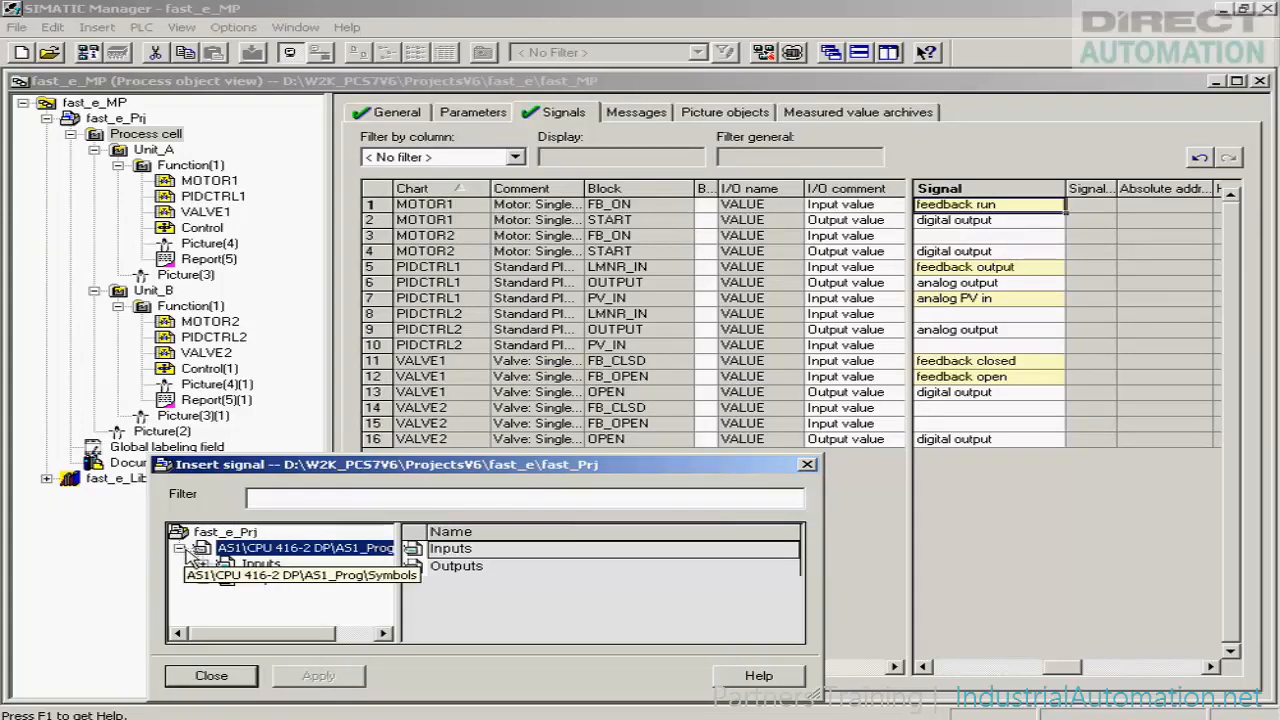
click(255, 566)
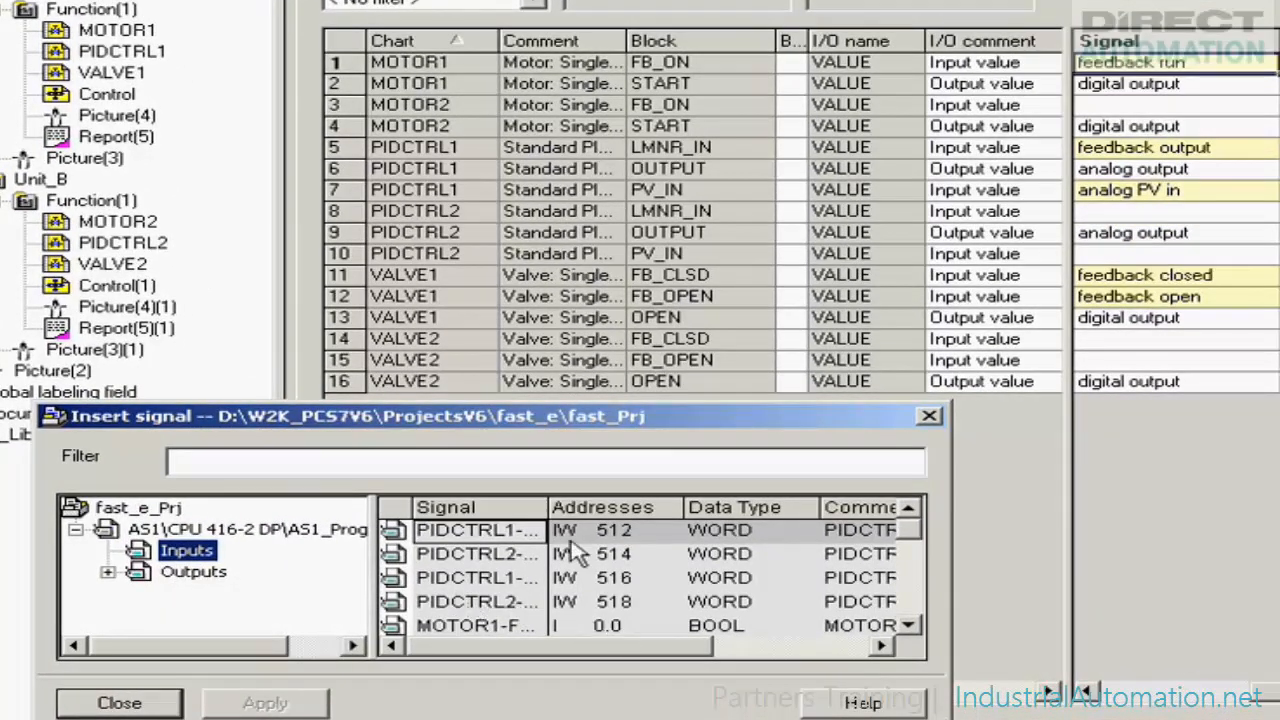
drag(549, 507, 641, 511)
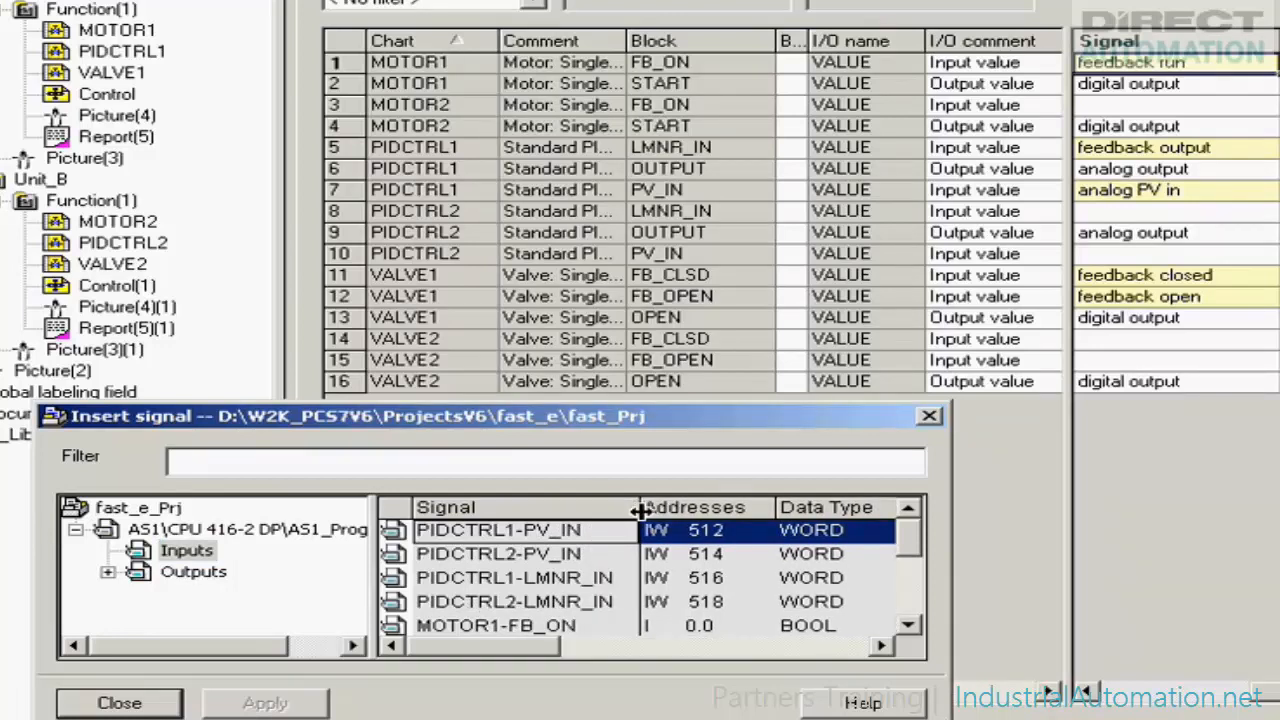
click(577, 628)
click(574, 626)
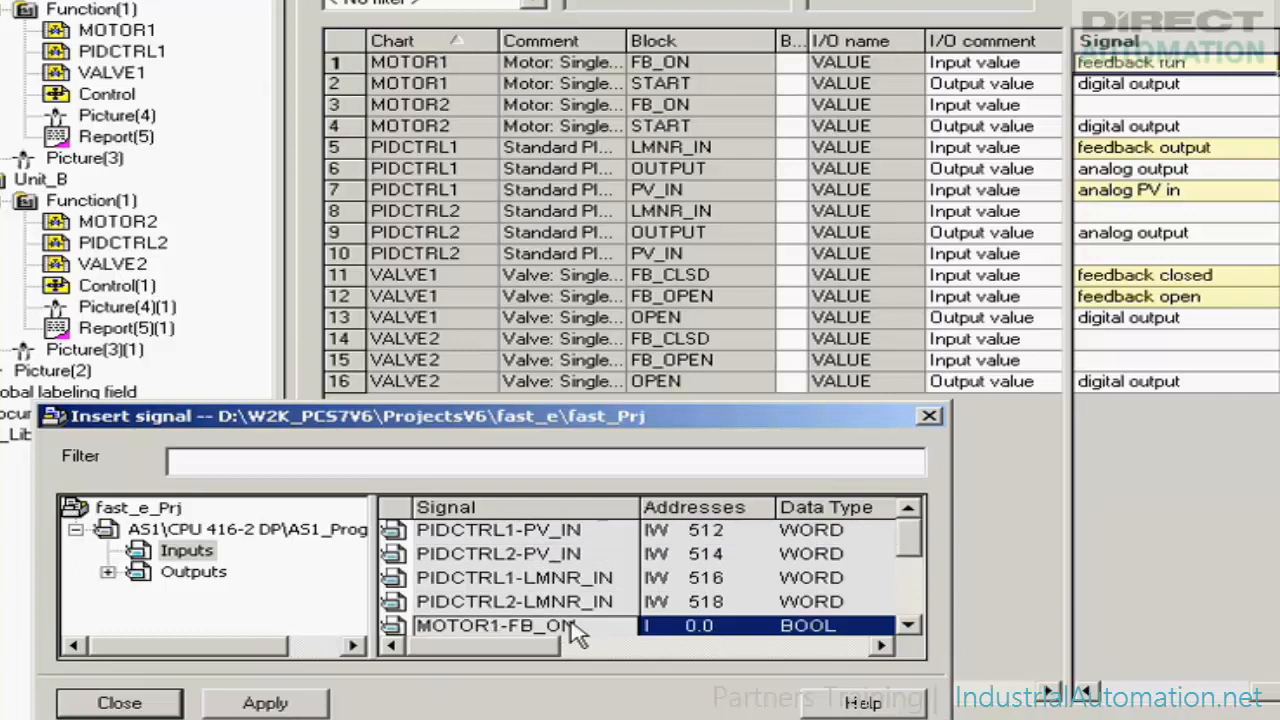
click(574, 626)
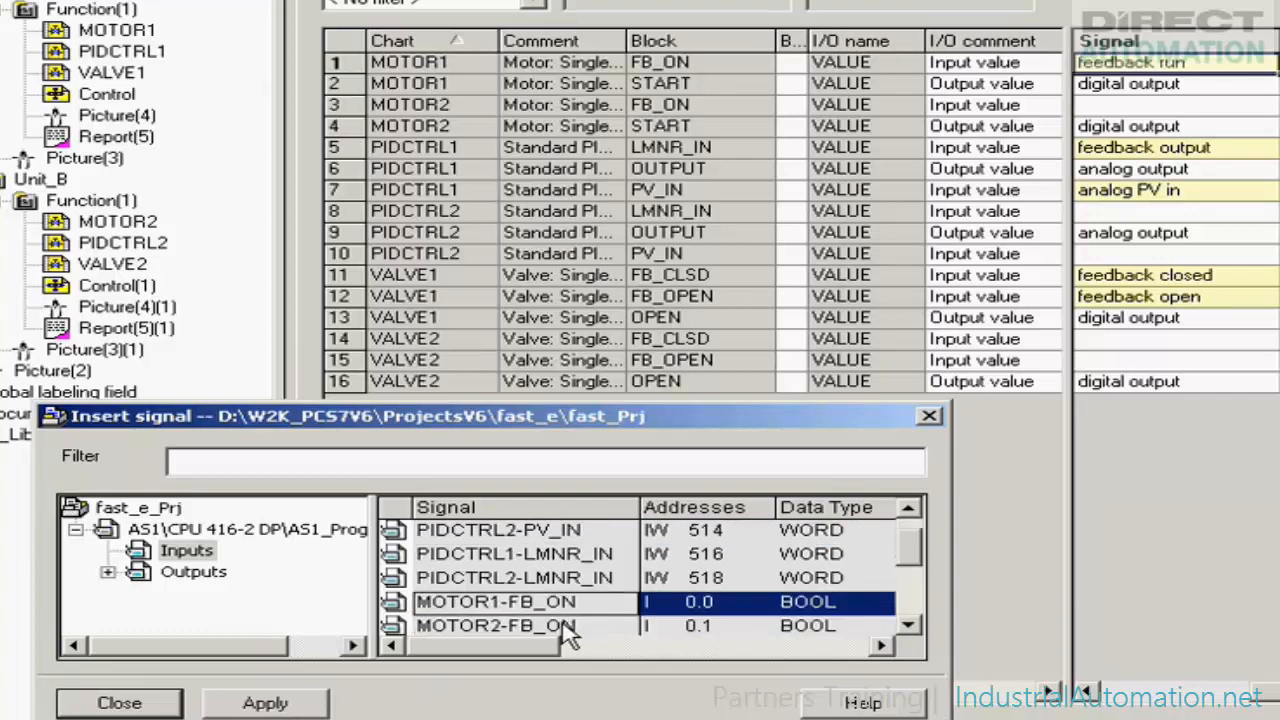
click(285, 706)
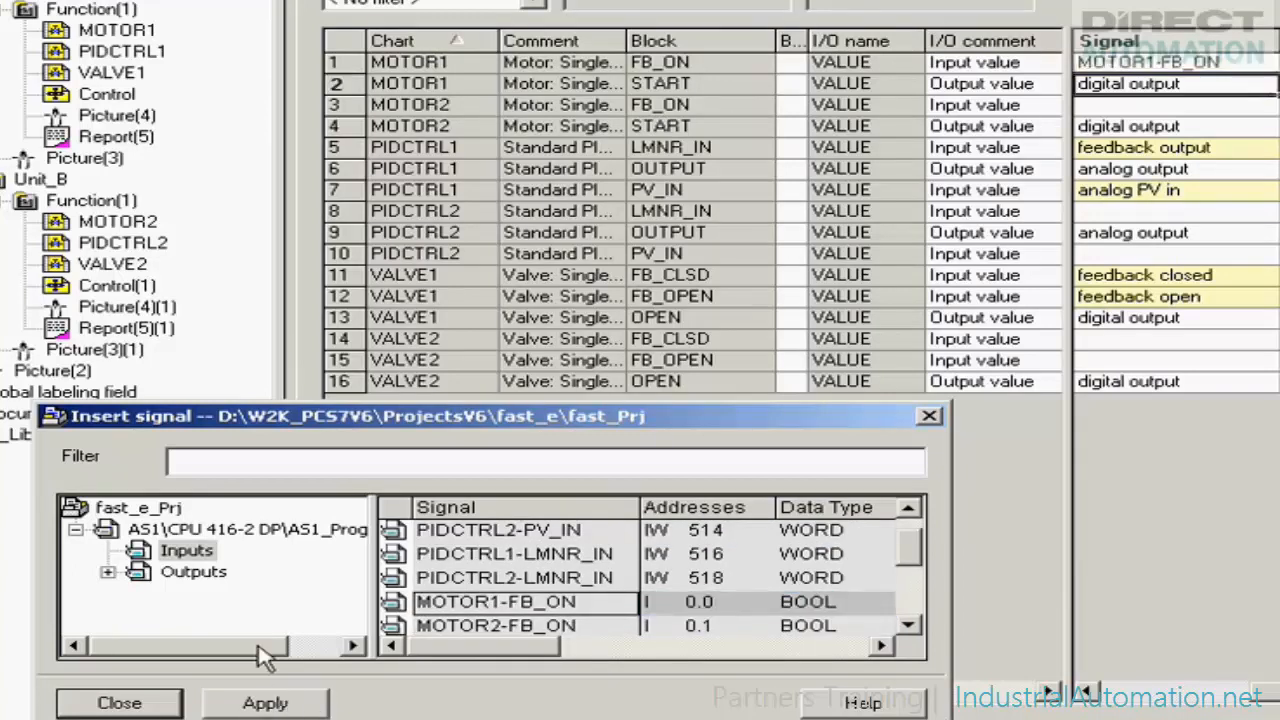
Assign the output signal MOTOR1-OUT to the START block of MOTOR1
click(223, 576)
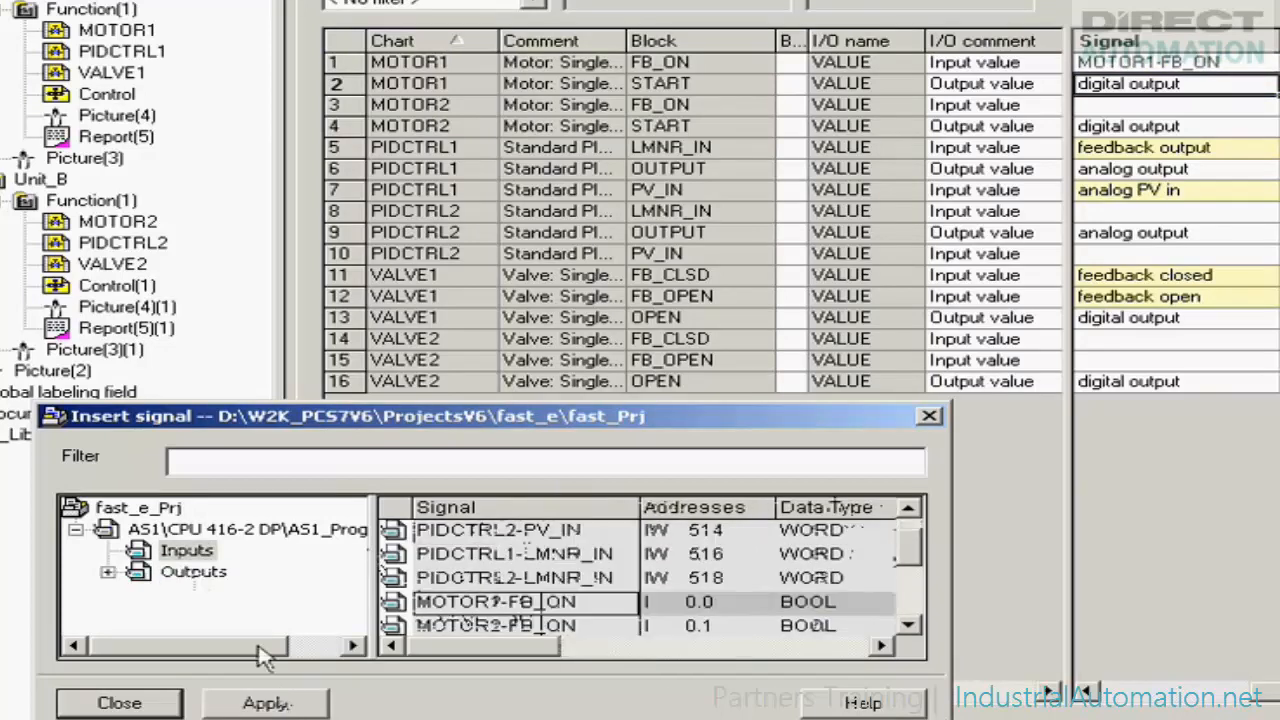
click(223, 576)
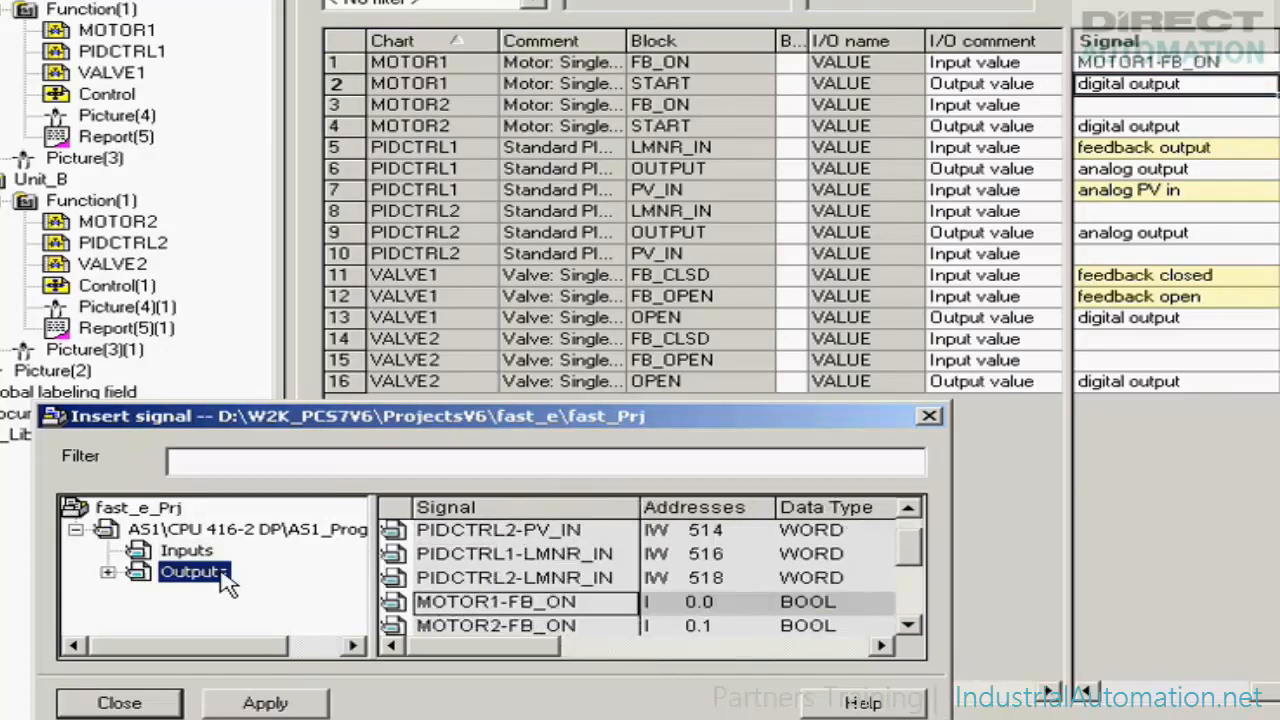
drag(540, 503, 620, 505)
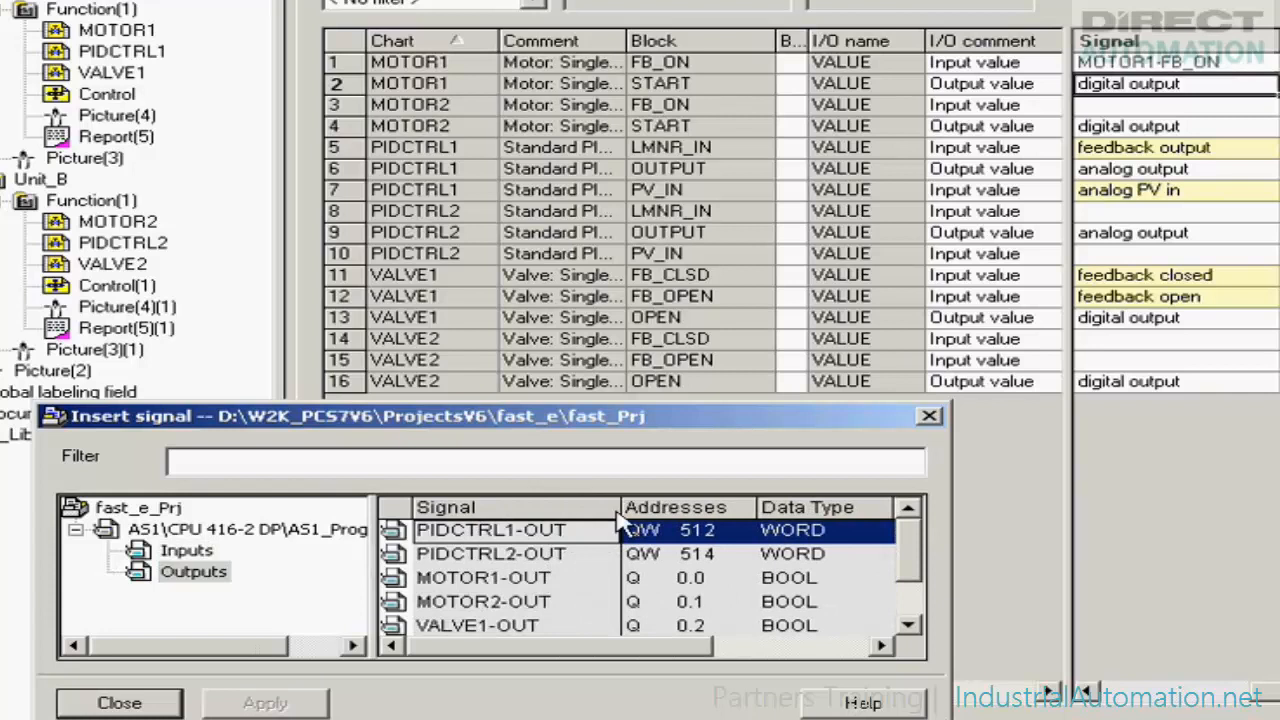
click(515, 580)
click(262, 704)
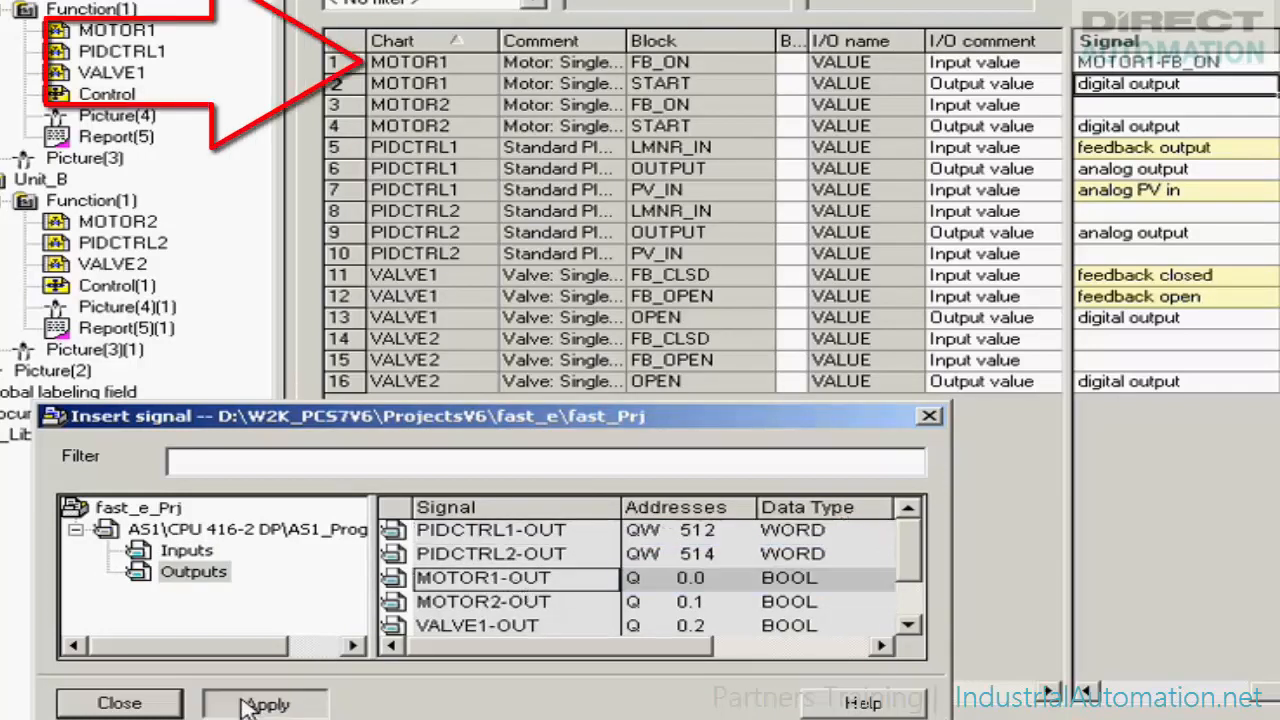
Assign the input signal MOTOR2-FB_ON to MOTOR2's FB_ON block and the output signal MOTOR2-OUT to its START block
click(197, 558)
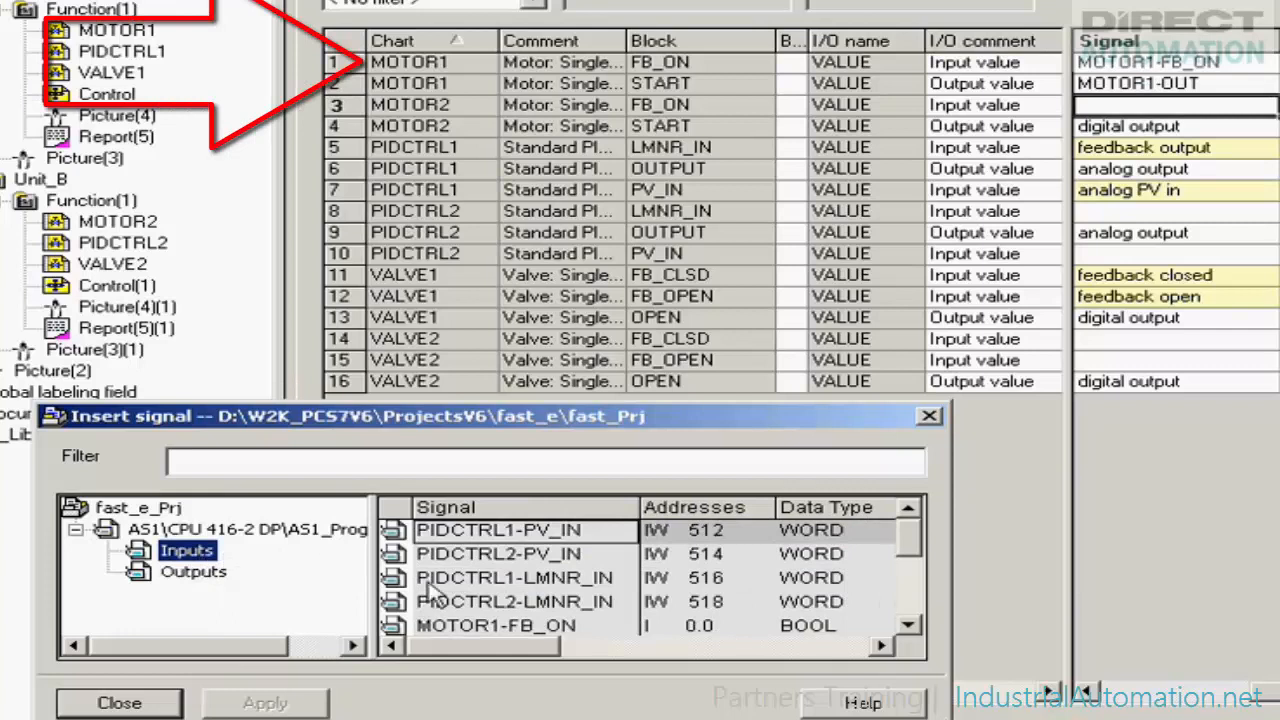
click(910, 625)
click(910, 625)
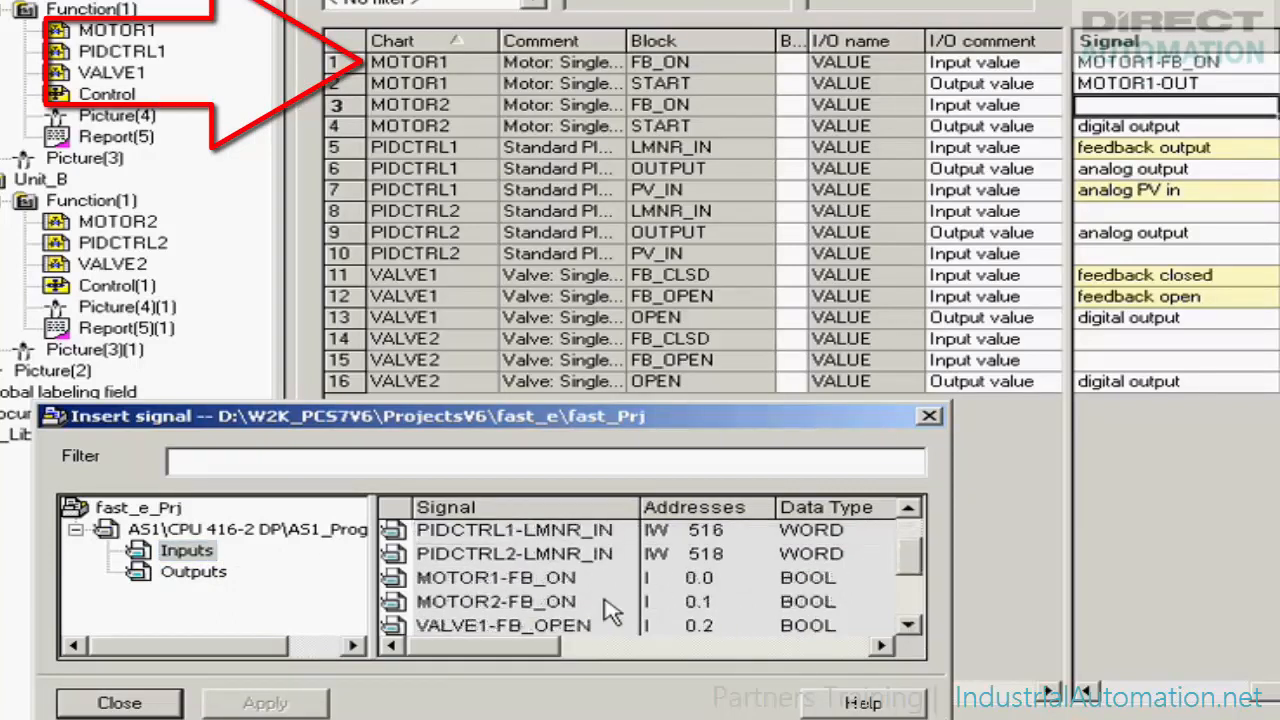
click(565, 604)
click(268, 700)
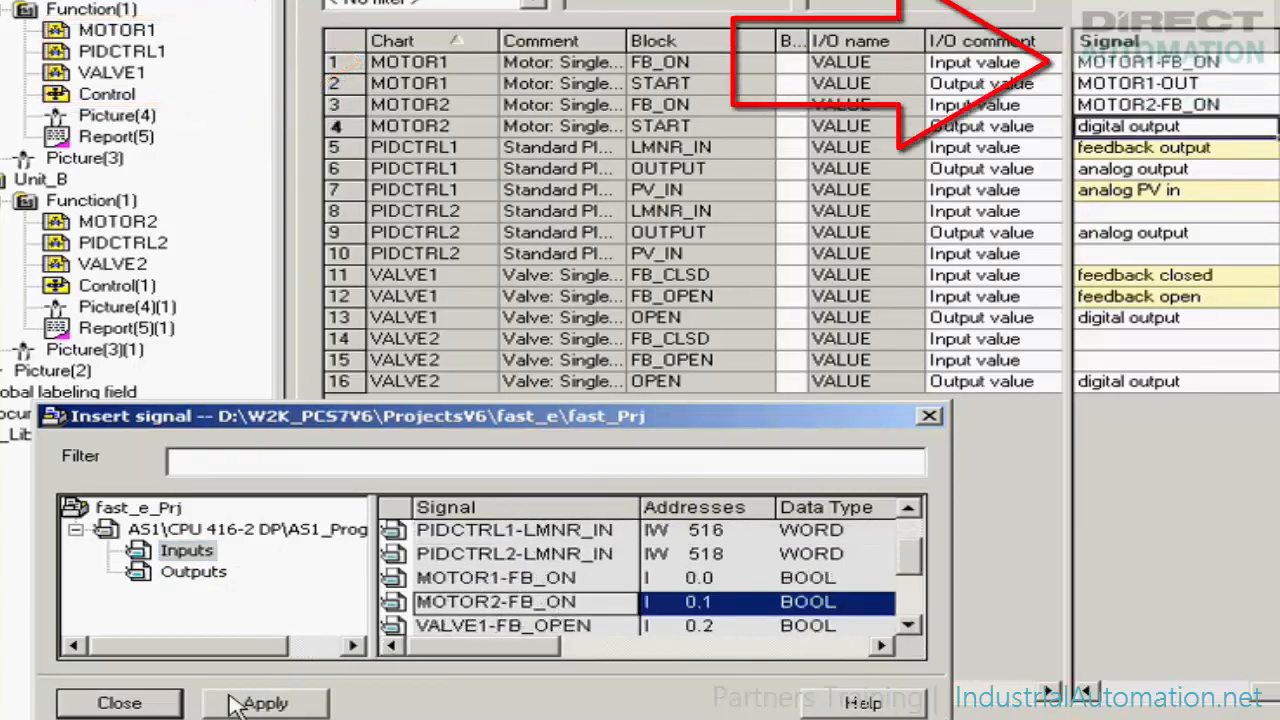
click(195, 572)
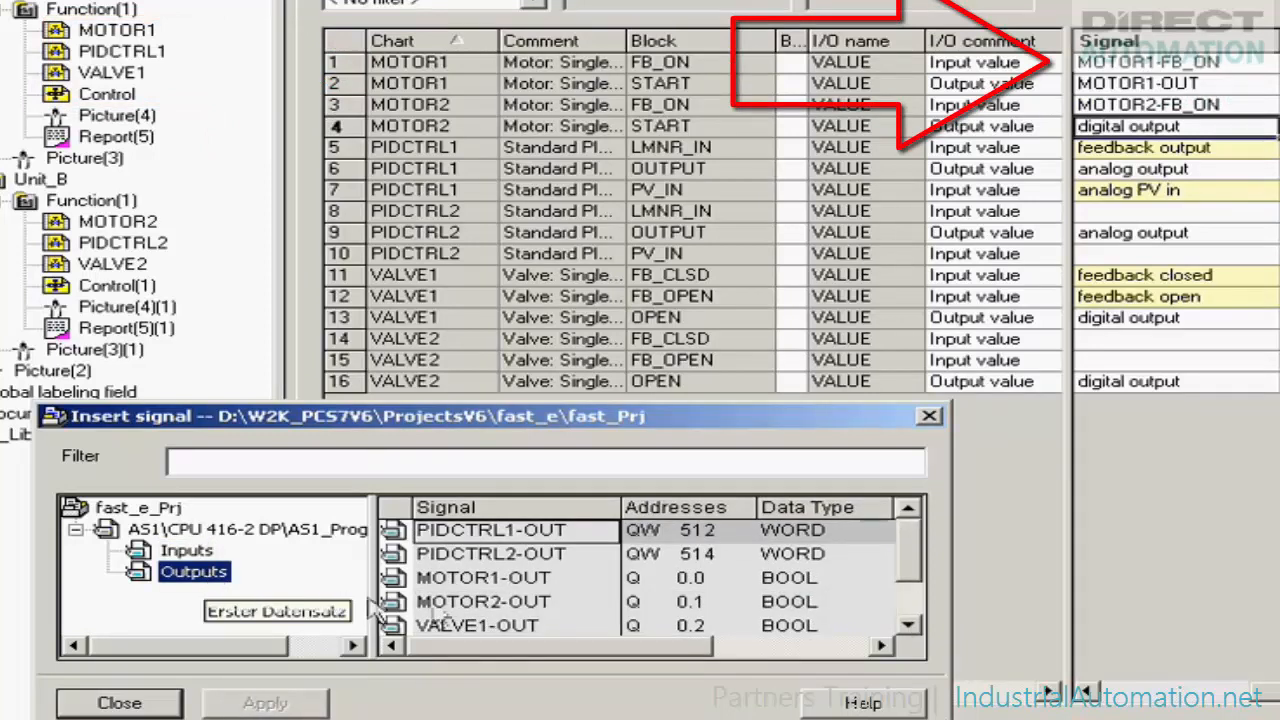
click(450, 602)
click(268, 703)
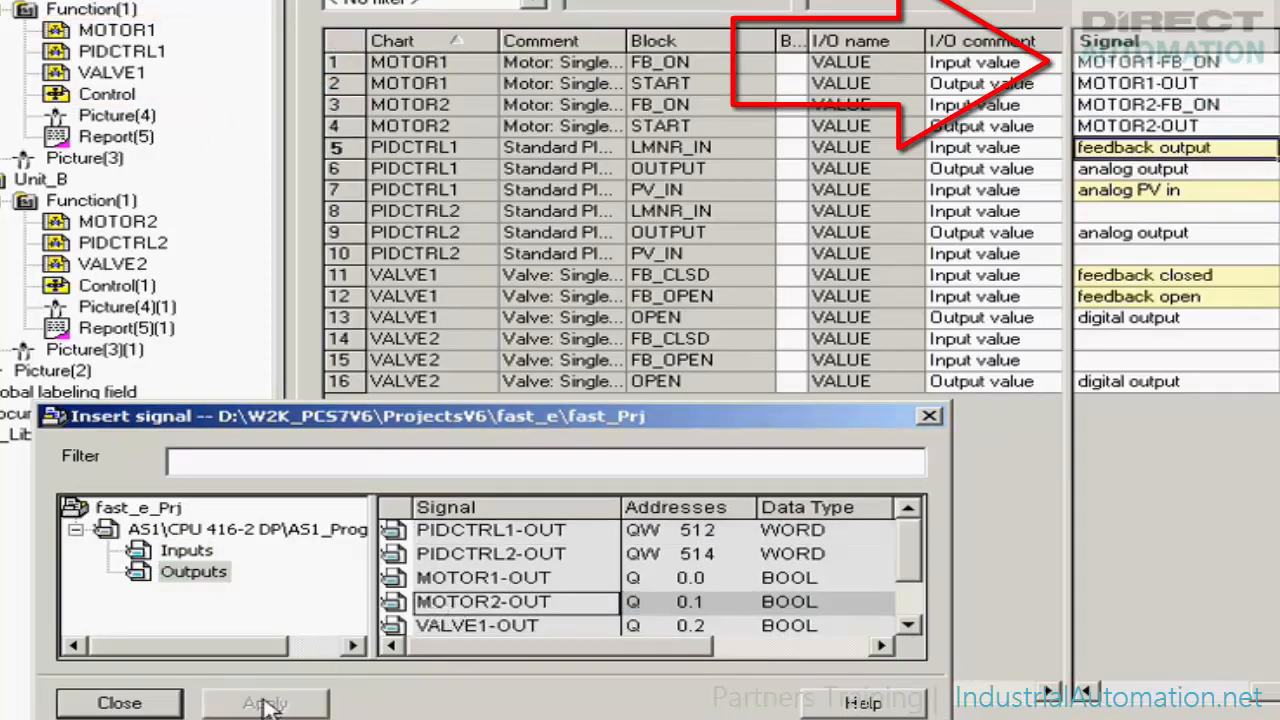
Assign the input signal PIDCTRL1-LMNR_IN to PIDCTRL1's LMNR_IN block and the output signal PIDCTRL1-OUT to its OUTPUT block
click(205, 553)
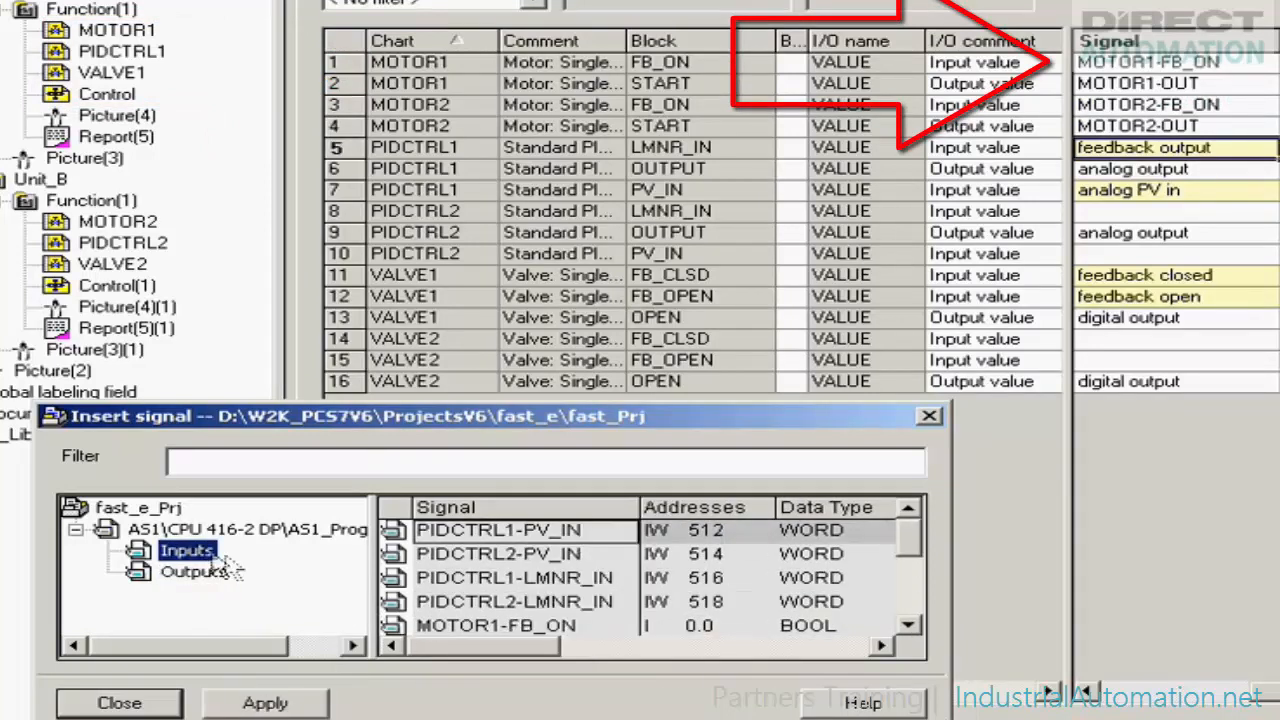
click(462, 582)
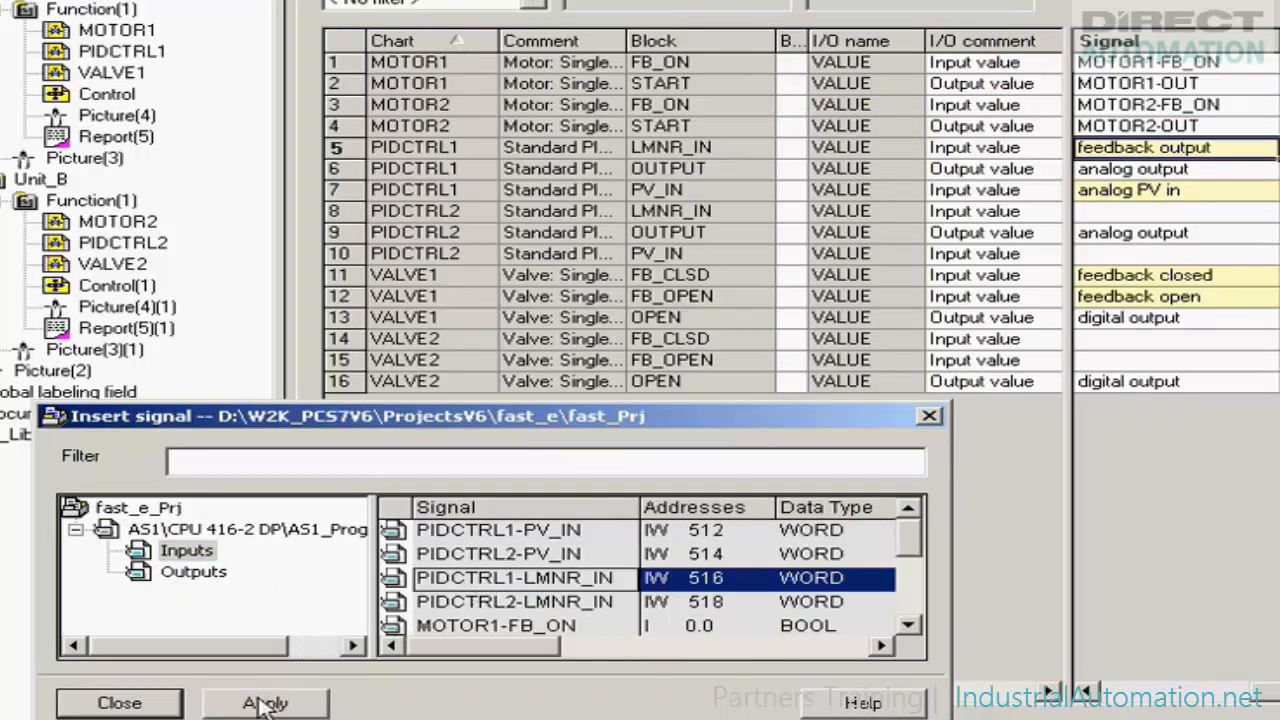
click(265, 704)
click(198, 572)
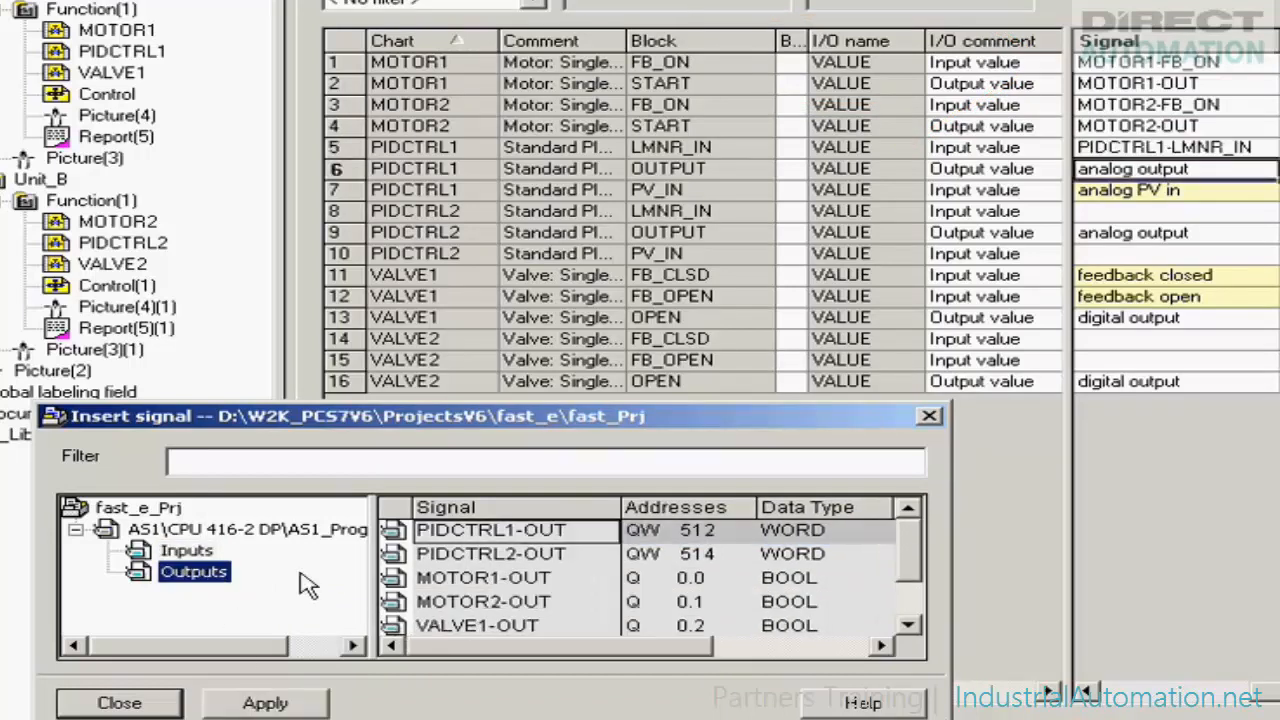
click(492, 538)
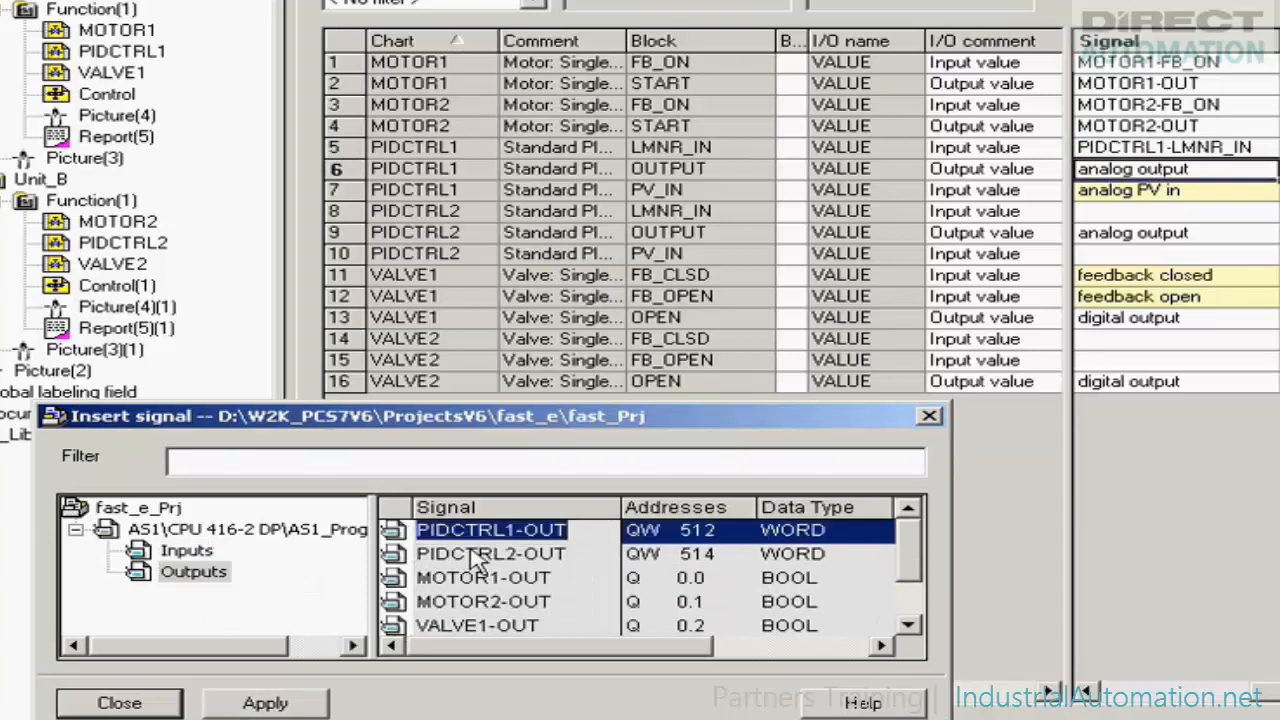
click(244, 702)
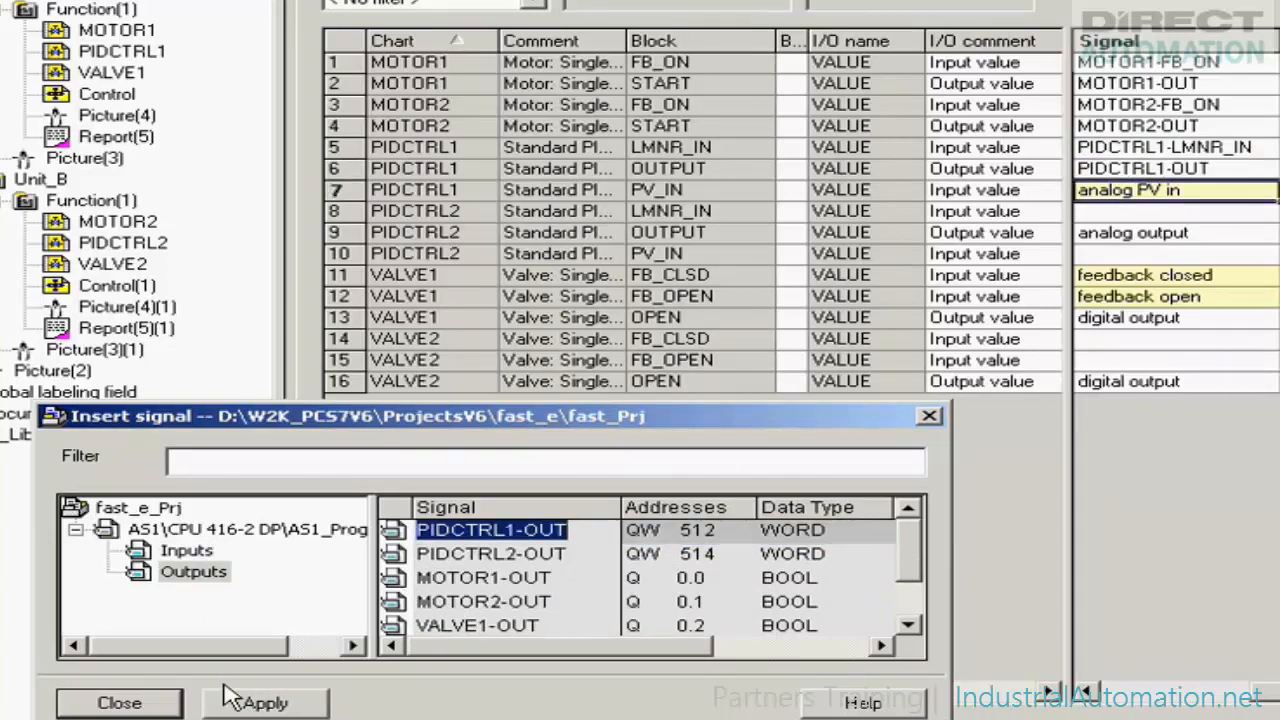
Assign the input signal PIDCTRL1-PV_IN to the PV_IN block of PIDCTRL1
click(190, 552)
click(487, 531)
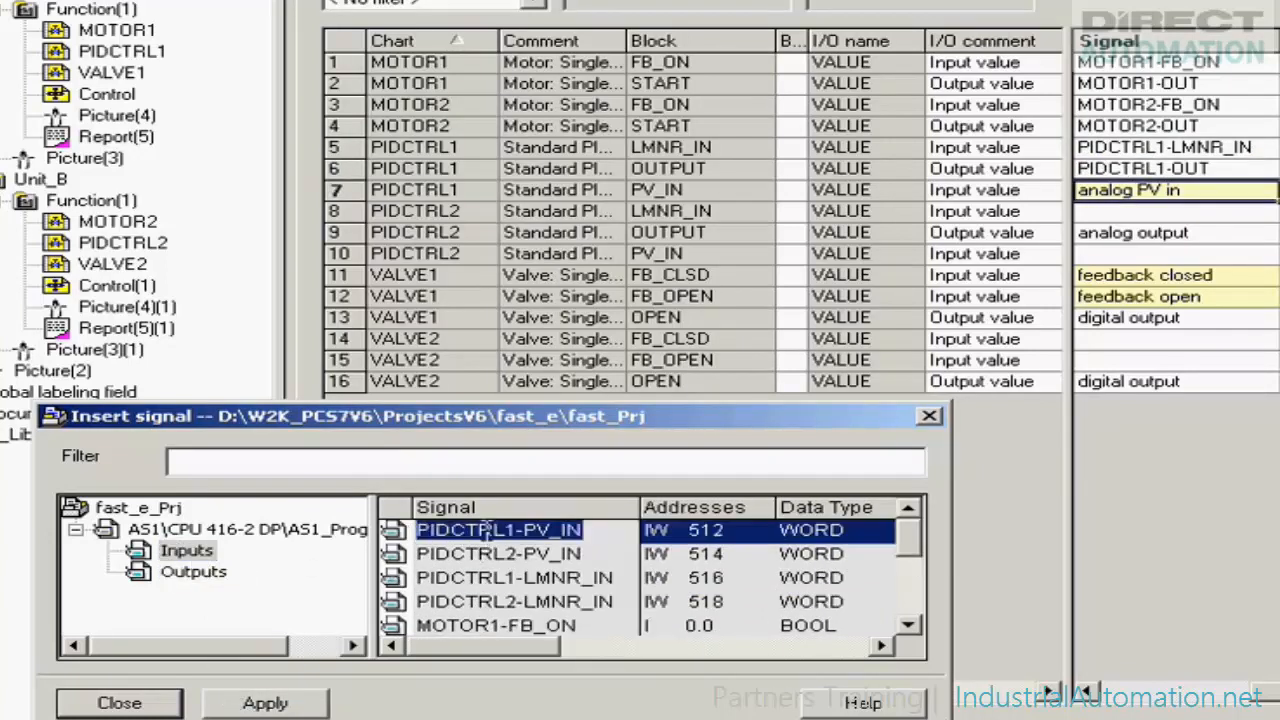
click(264, 703)
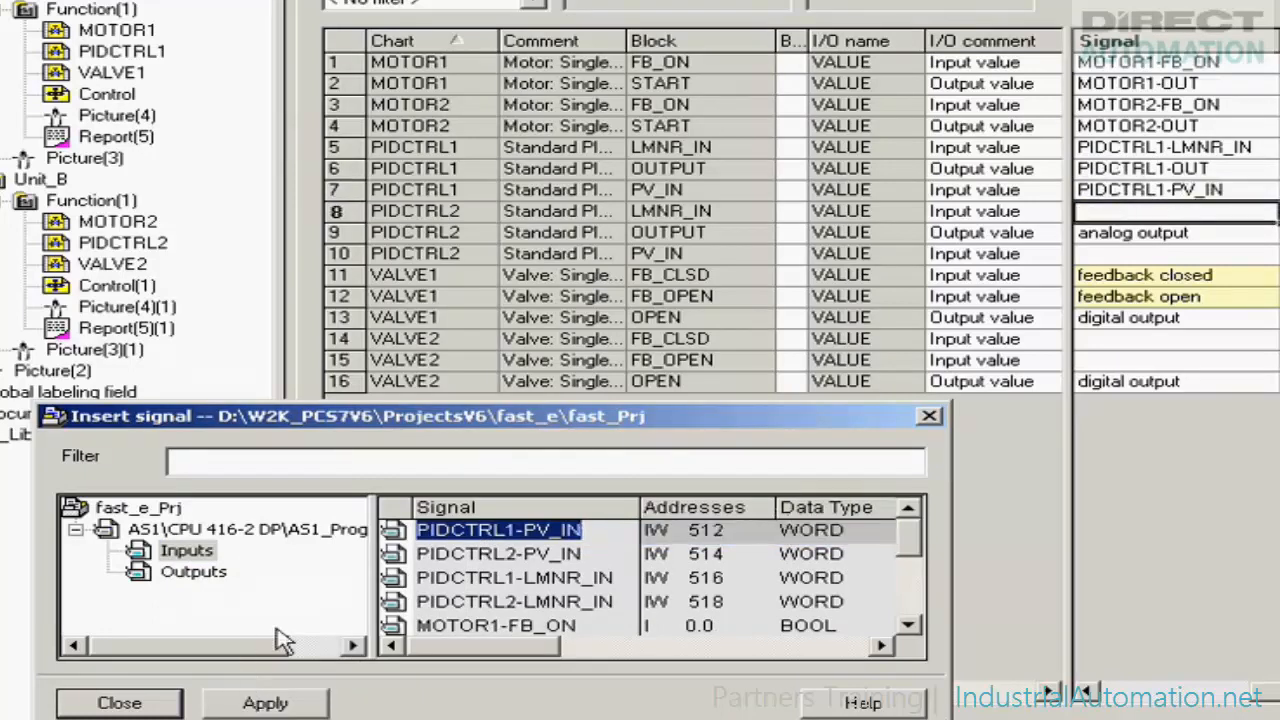
Assign the input signal PIDCTRL2-LMNR_IN to PIDCTRL2's LMNR_IN block and the output signal PIDCTRL2-OUT to its OUTPUT block
click(465, 604)
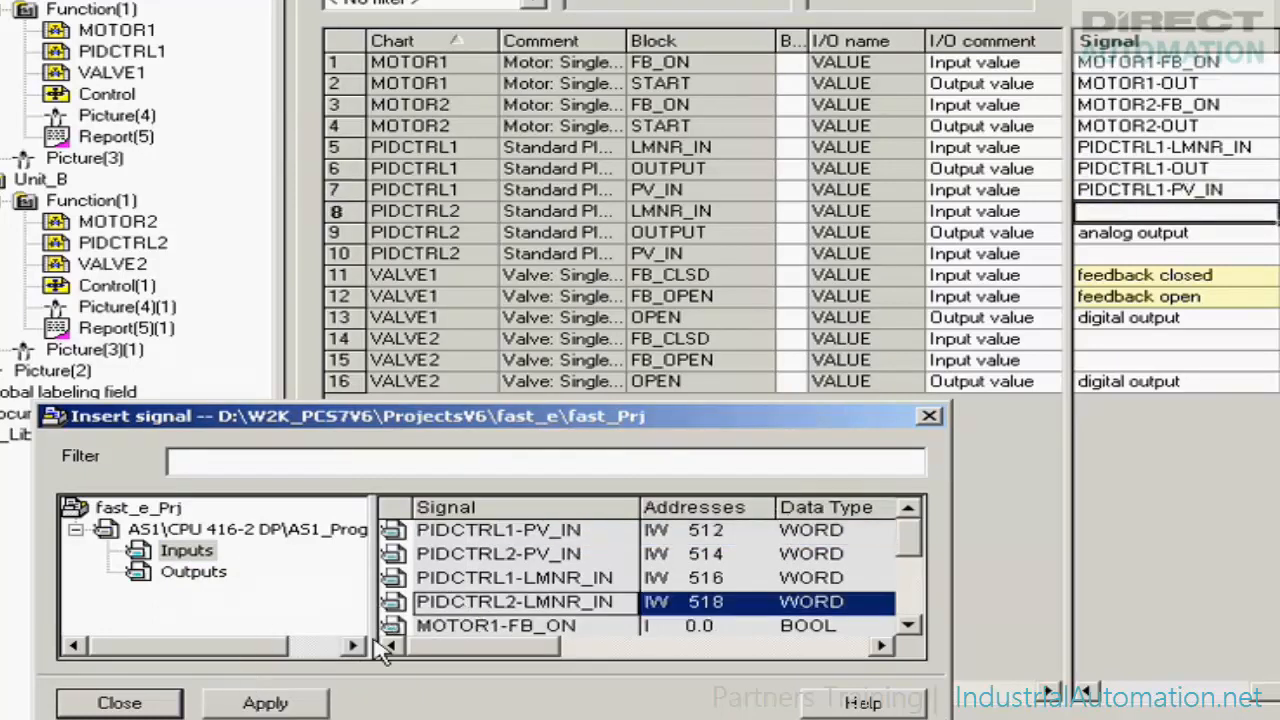
click(245, 704)
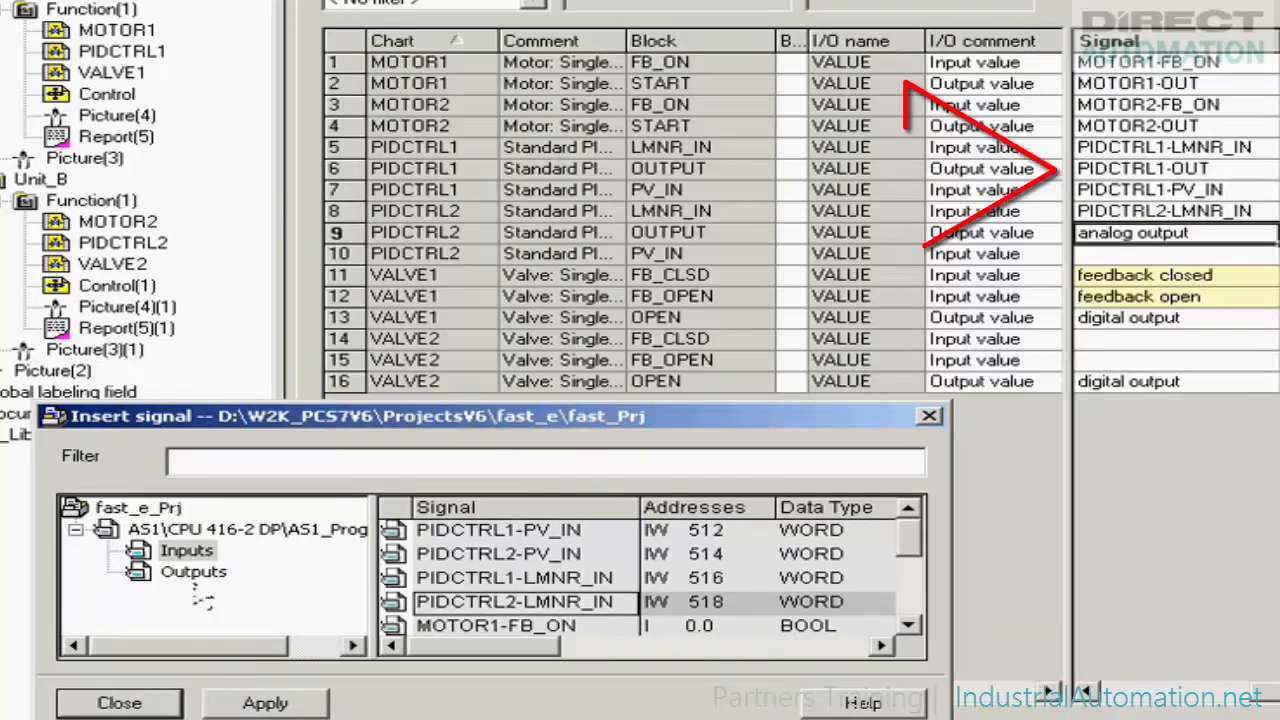
click(193, 577)
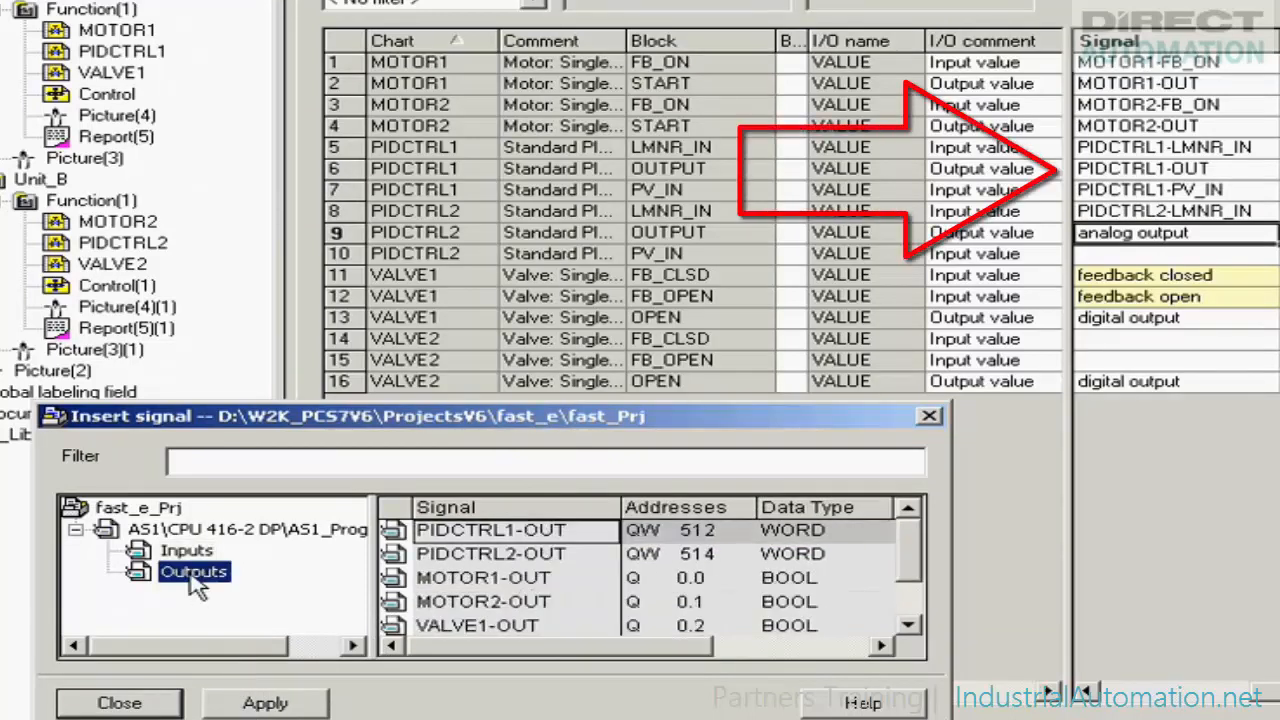
click(468, 554)
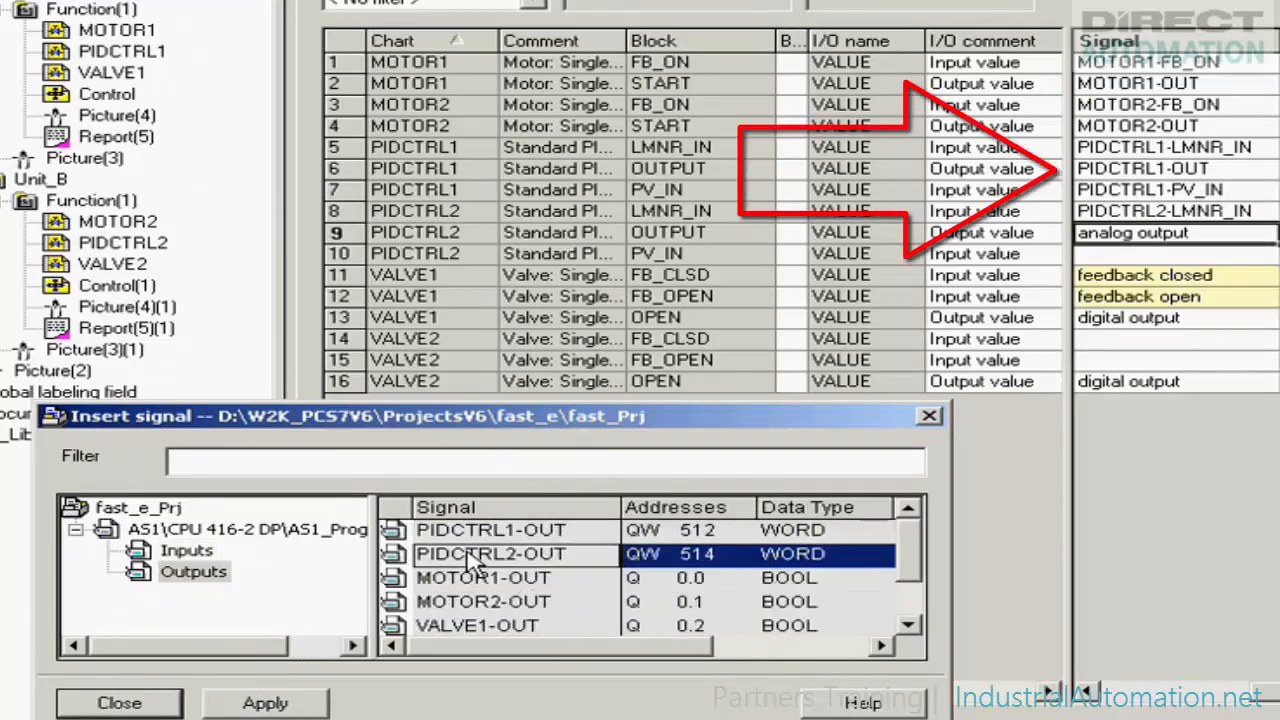
click(230, 705)
Assign the input signal PIDCTRL2-PV_IN to the PV_IN block of PIDCTRL2
click(188, 551)
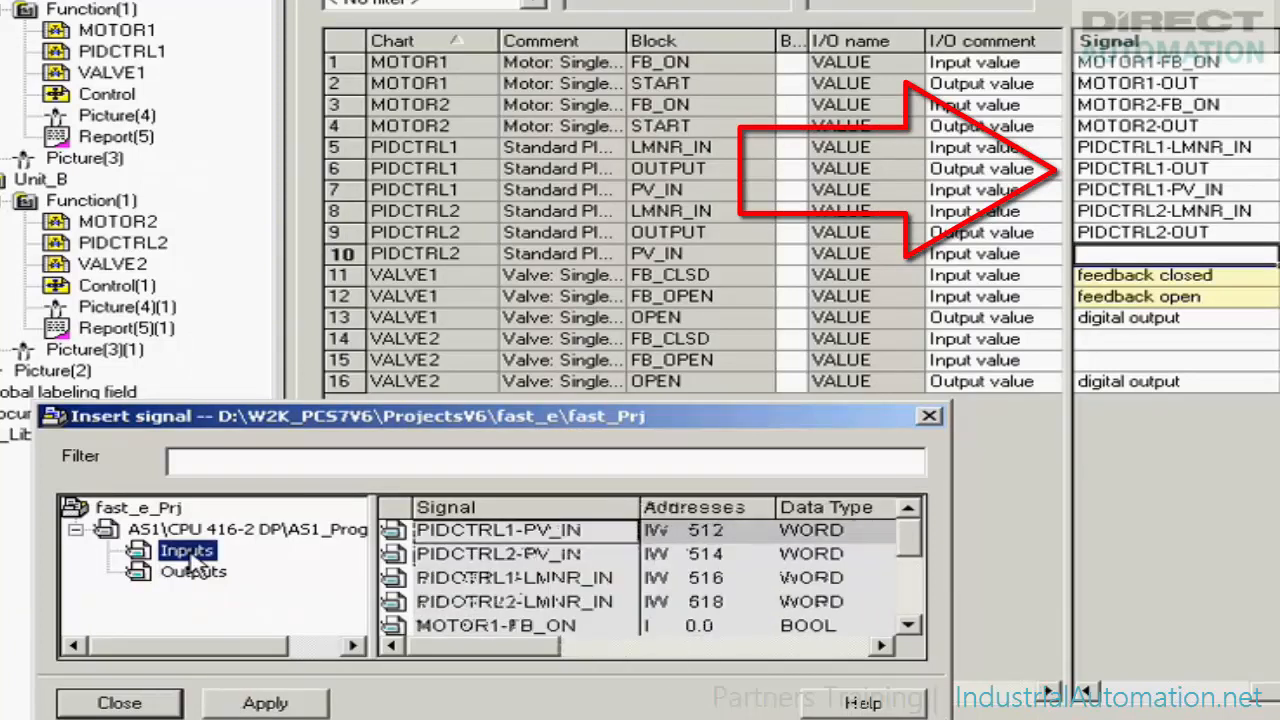
click(452, 558)
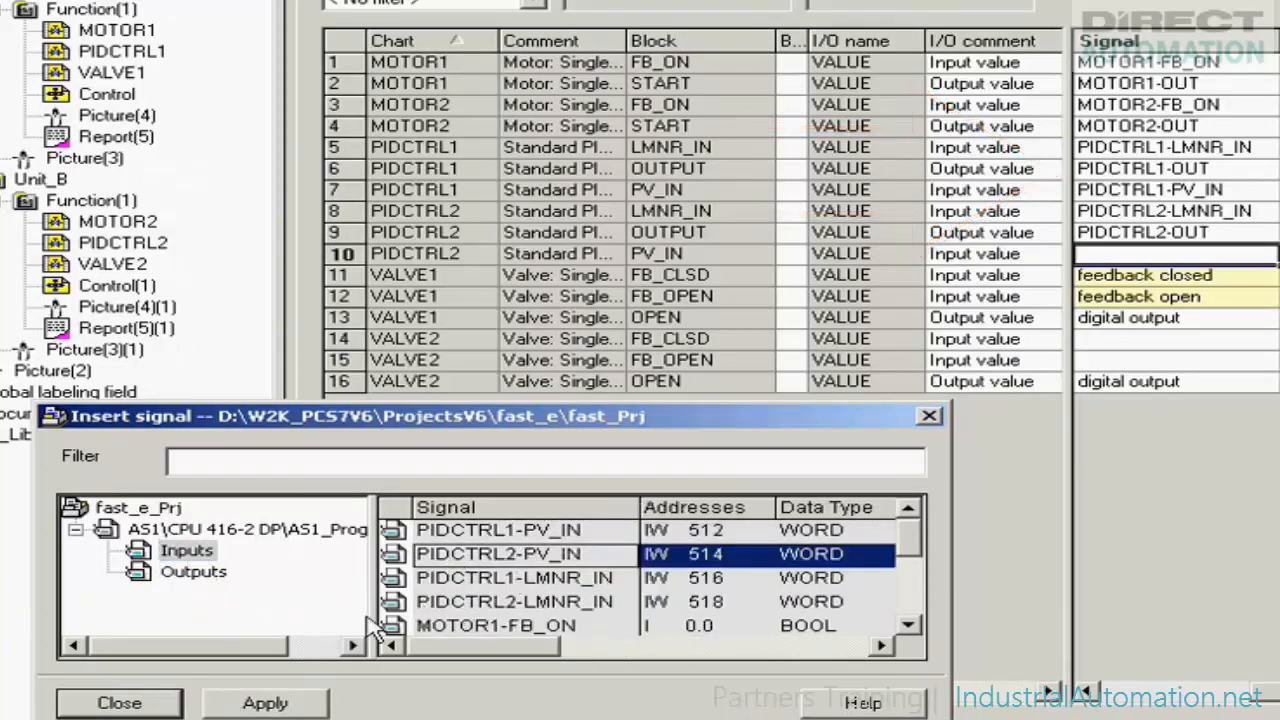
click(236, 705)
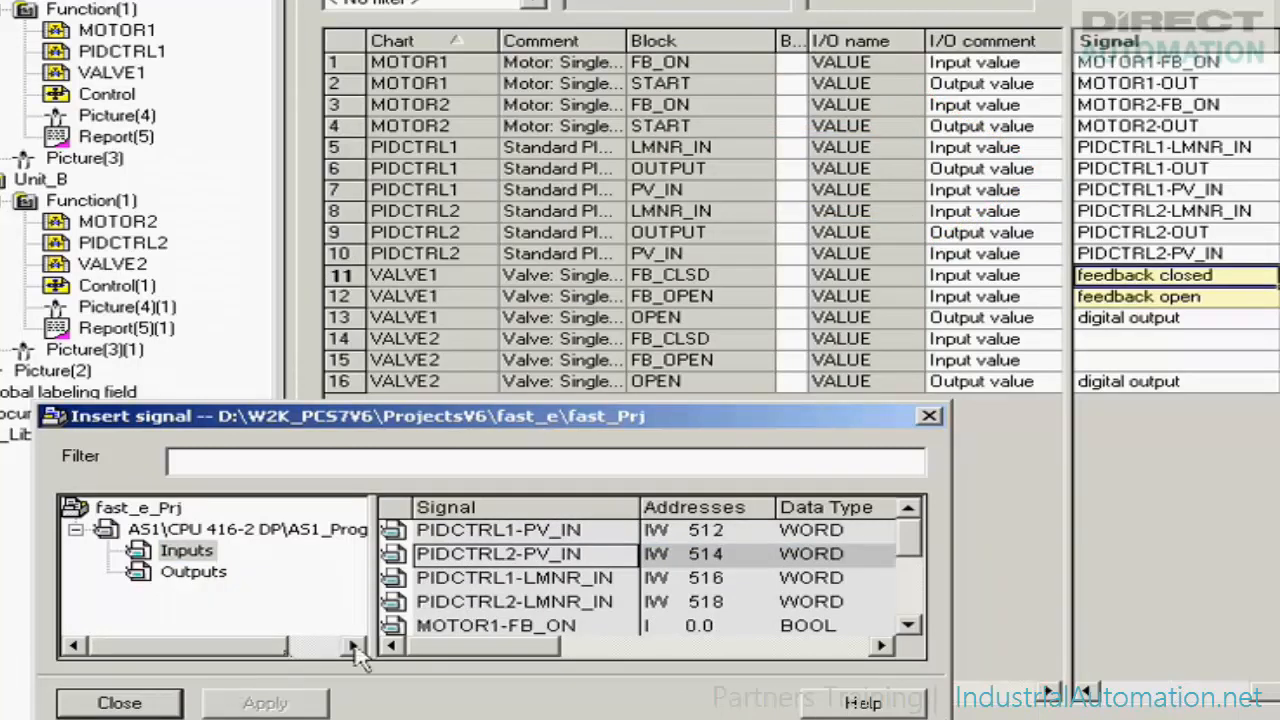
Assign the input signals VALVE1-FB_CLSD and VALVE1-FB_OPEN to the FB_CLSD and FB_OPEN blocks of VALVE1
drag(915, 552, 930, 620)
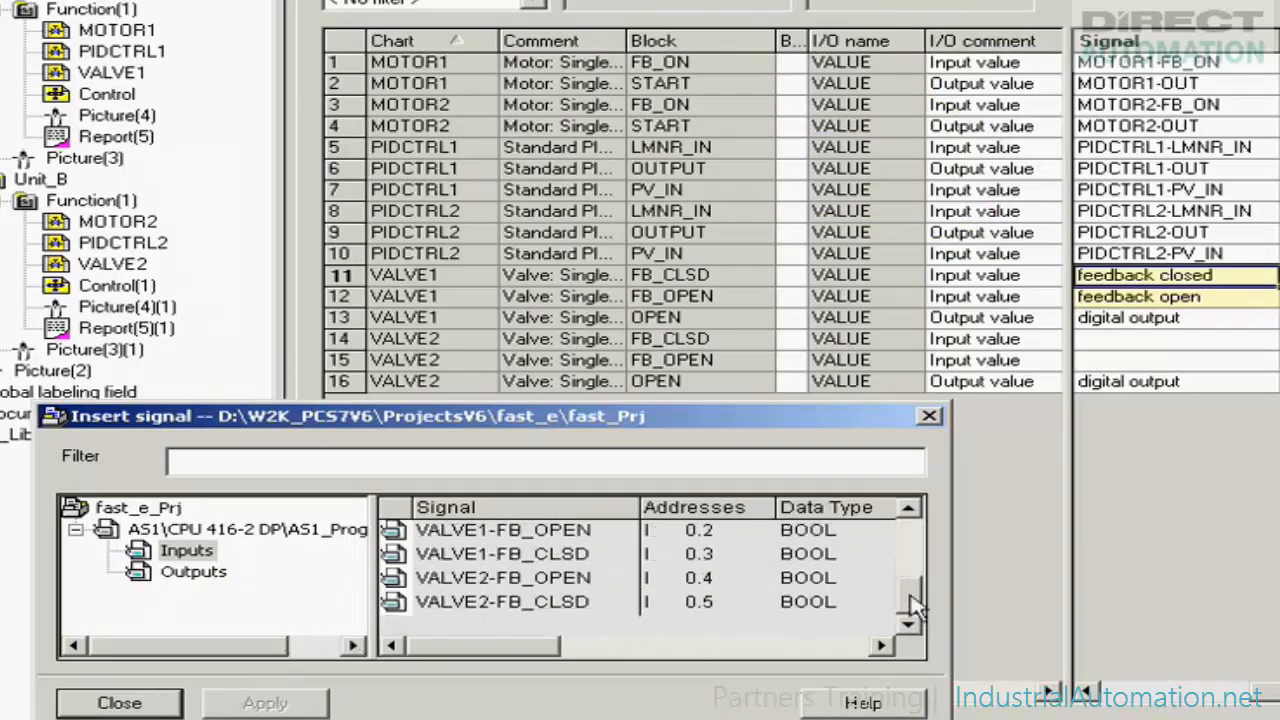
click(556, 556)
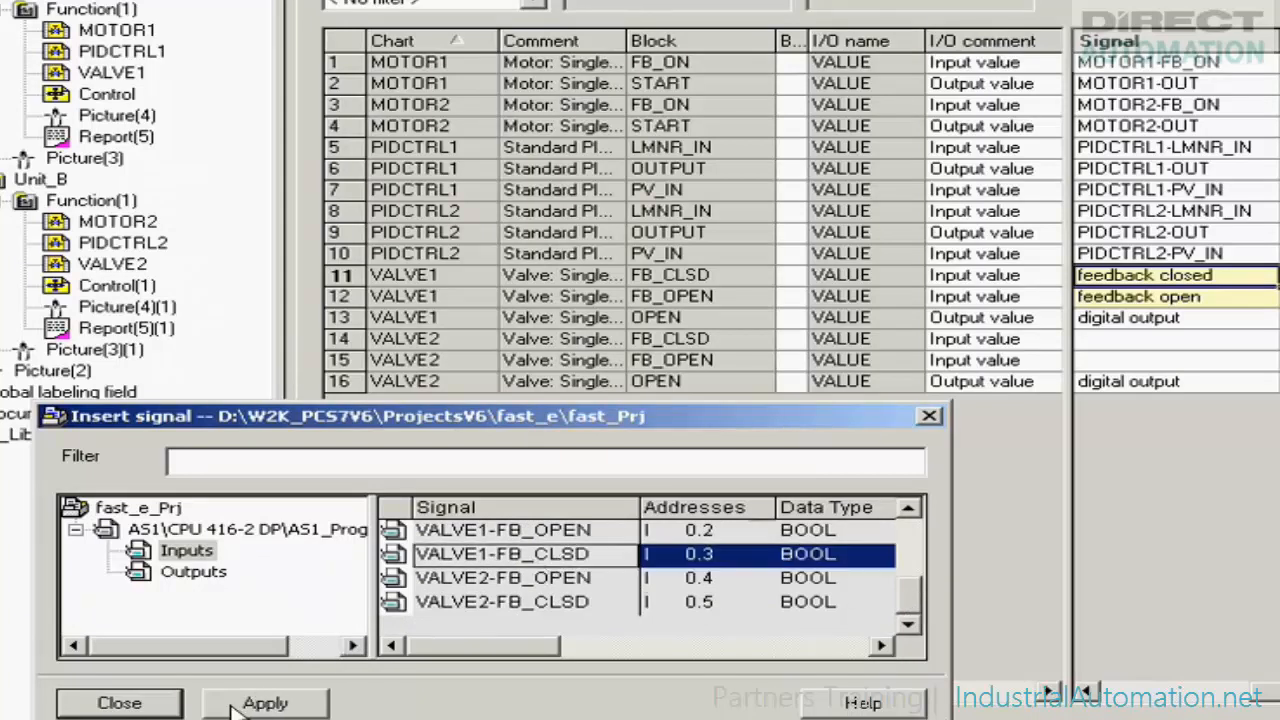
click(262, 703)
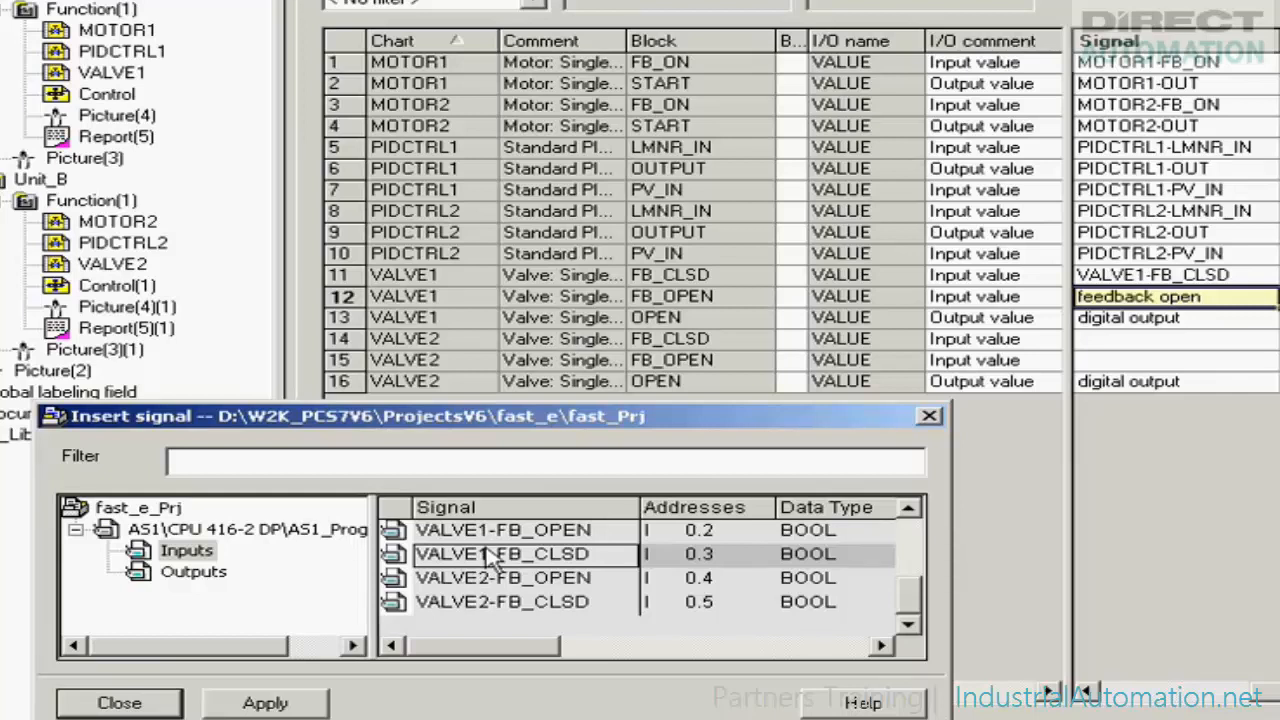
click(514, 533)
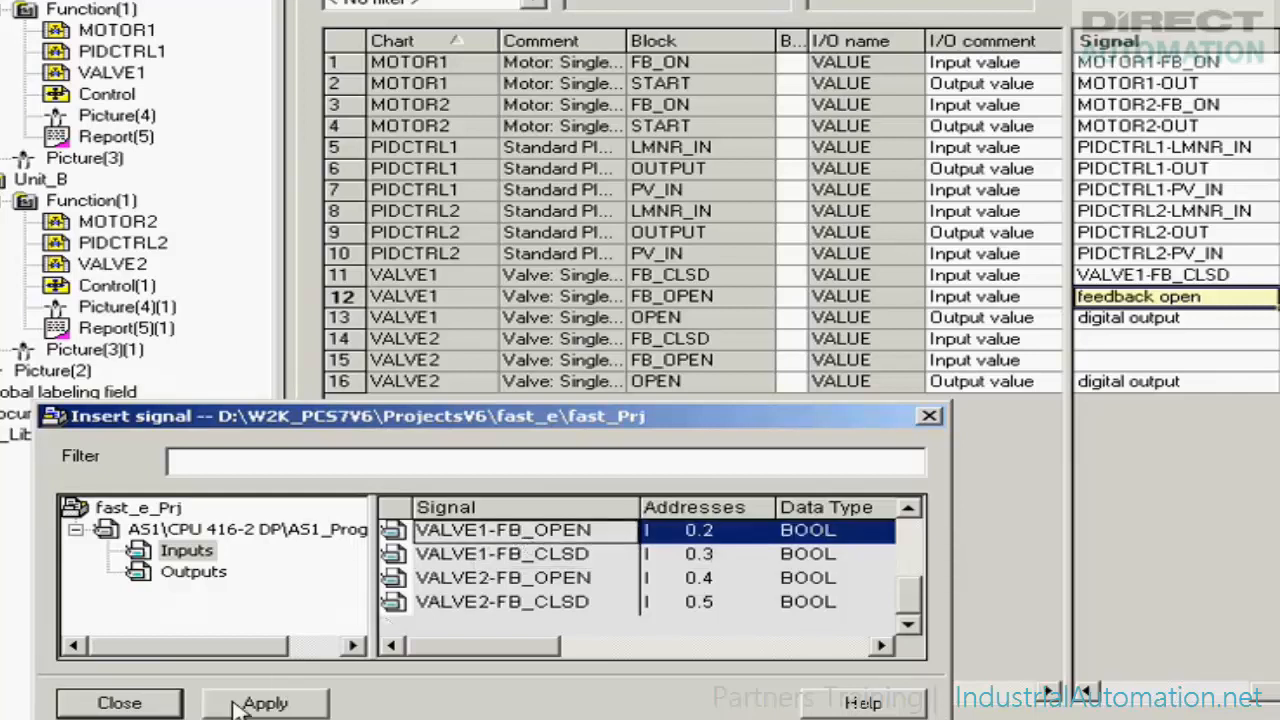
click(262, 703)
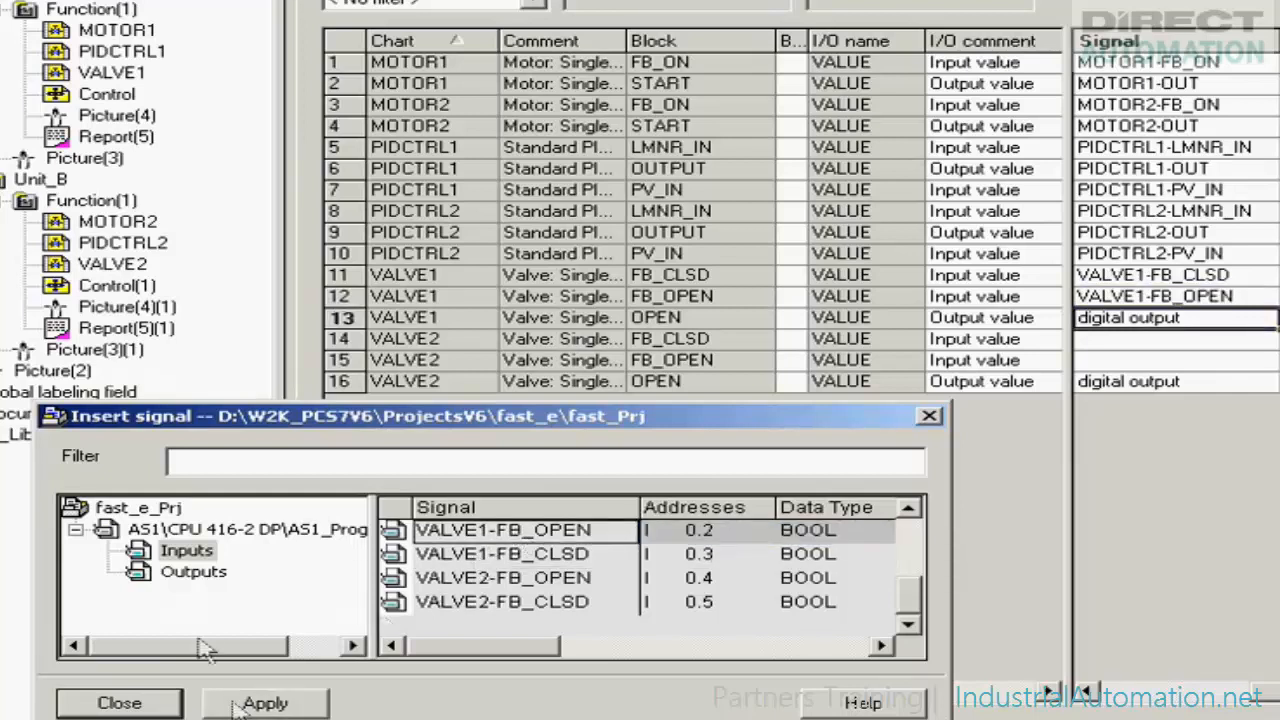
Assign the output signal VALVE1-OUT to the OPEN block of VALVE1
click(192, 572)
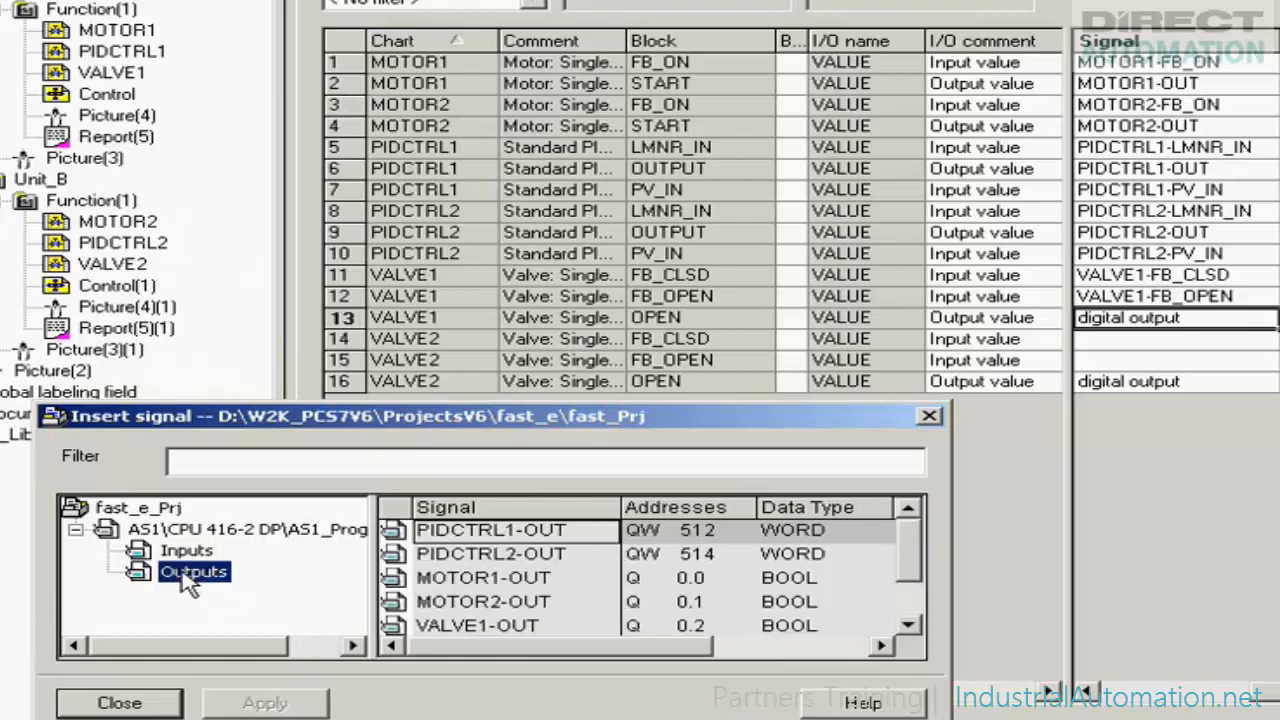
click(446, 626)
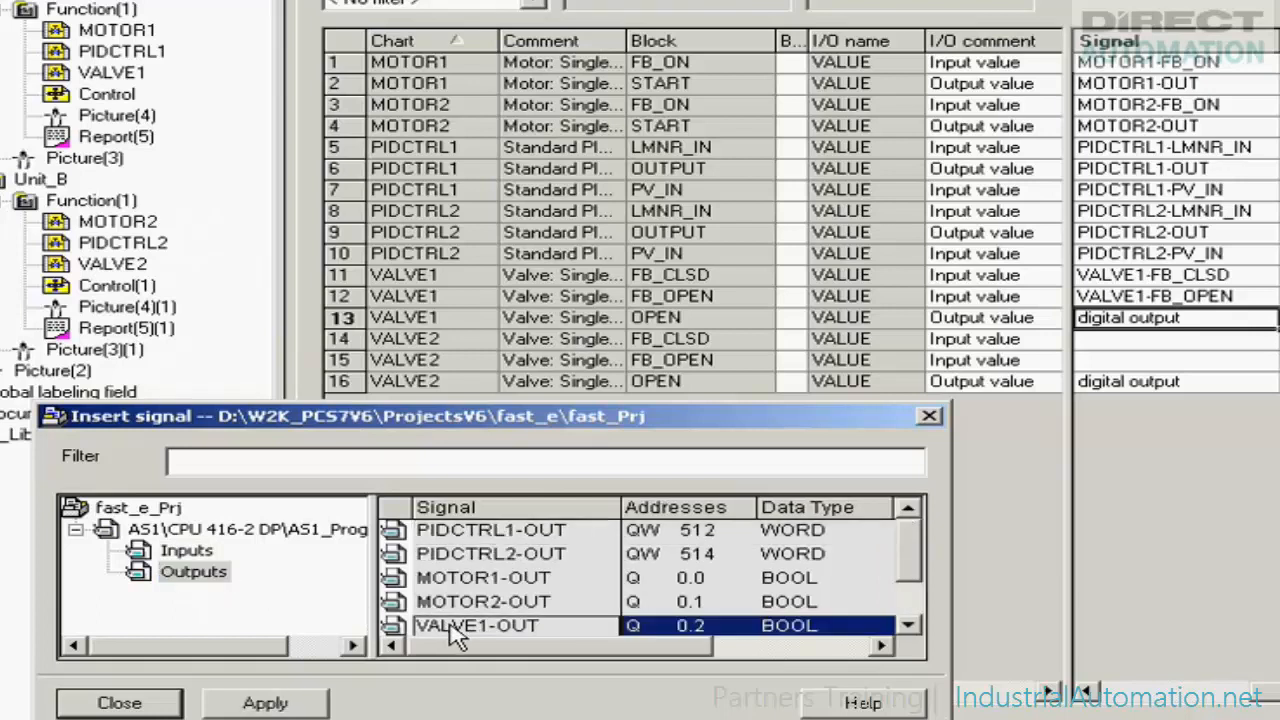
click(272, 703)
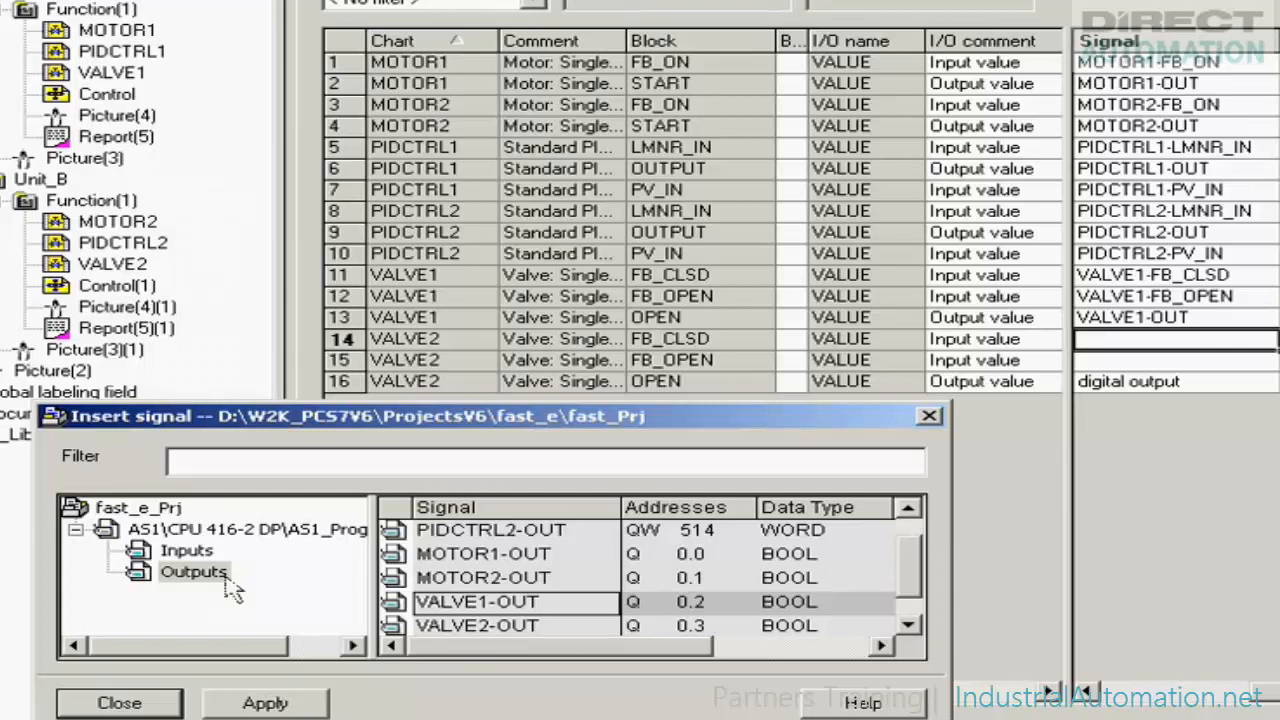
Assign the input signals VALVE2-FB_CLSD and VALVE2-FB_OPEN to the FB_CLSD and FB_OPEN blocks of VALVE2
click(204, 552)
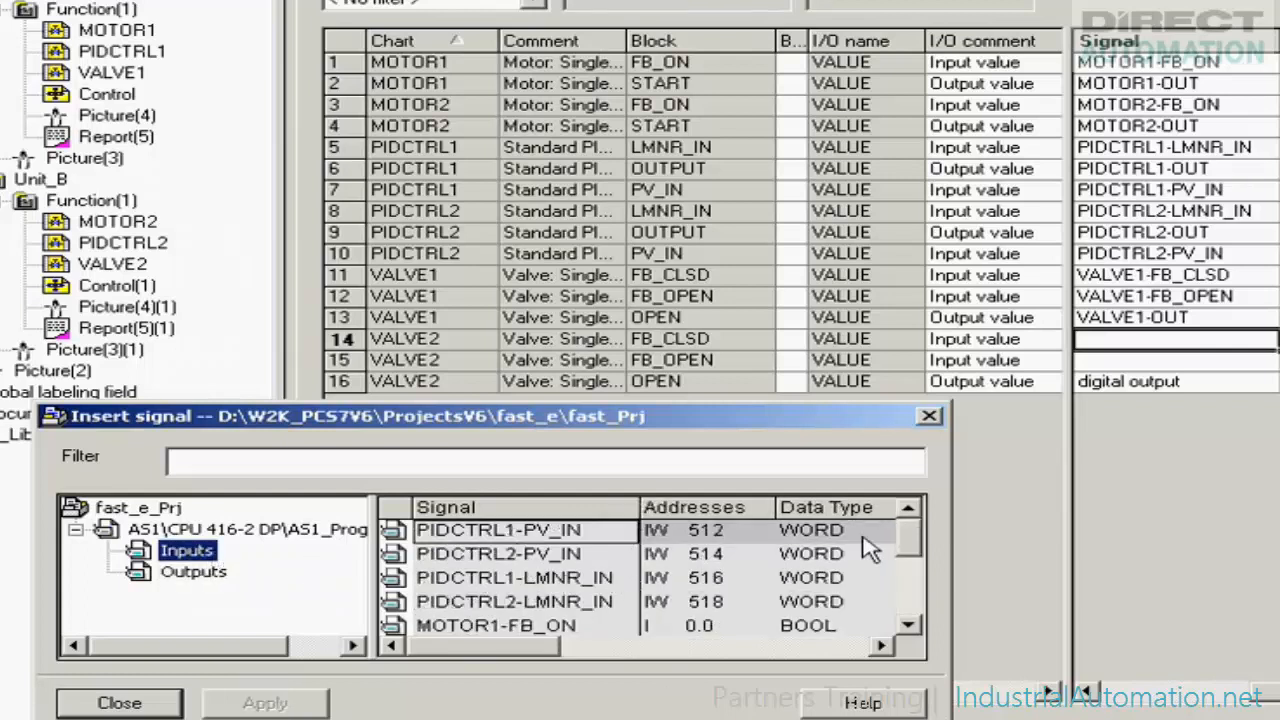
mouse_move(912, 540)
mouse_down()
mouse_move(912, 585)
mouse_move(930, 610)
mouse_up()
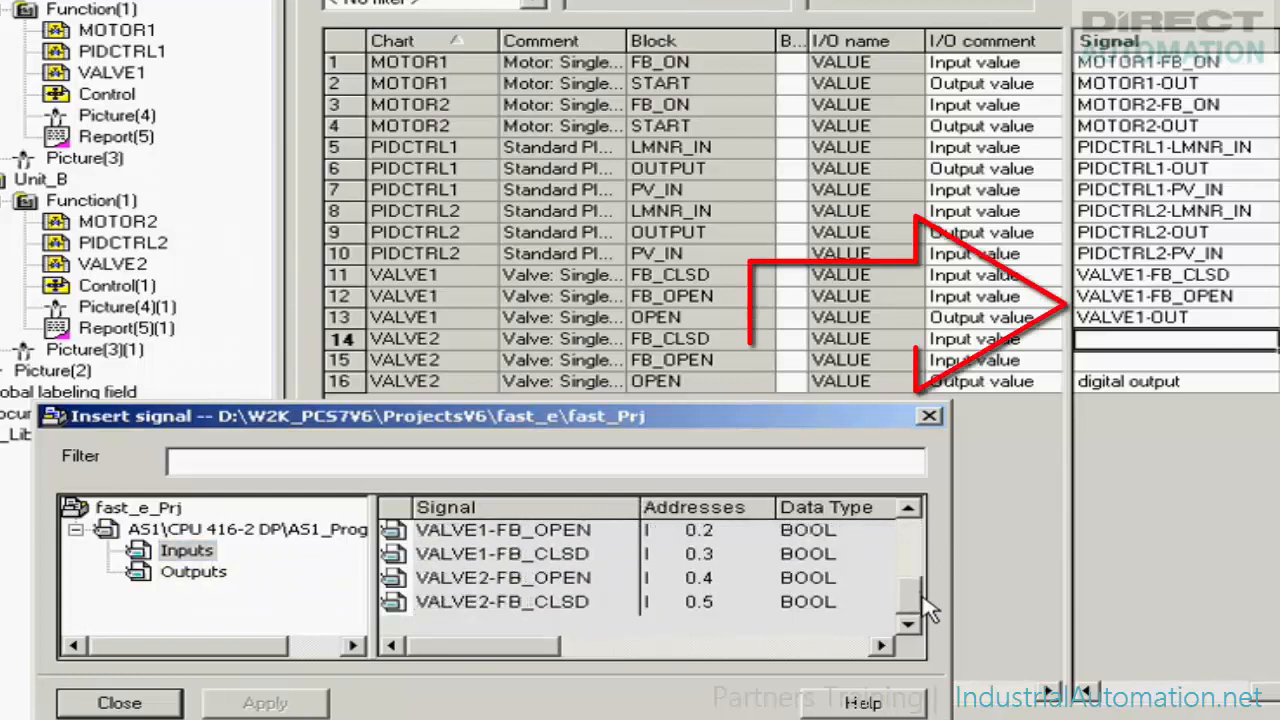
click(525, 605)
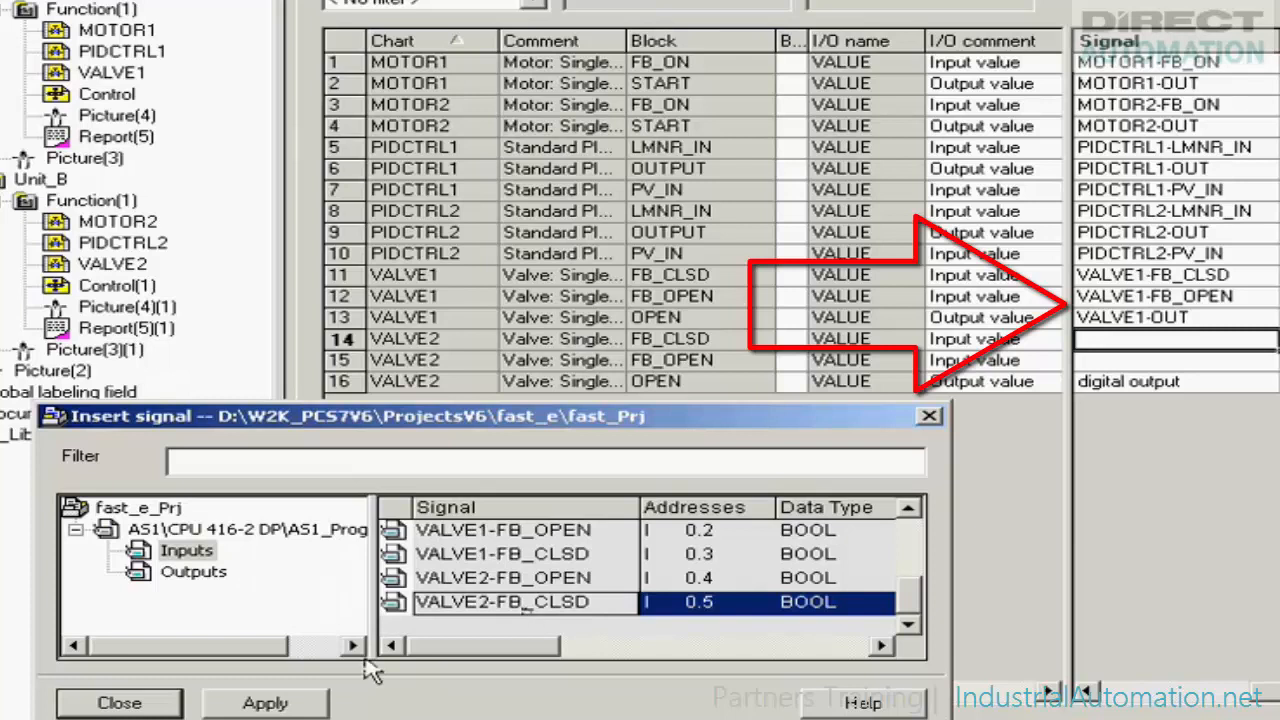
click(265, 703)
click(518, 585)
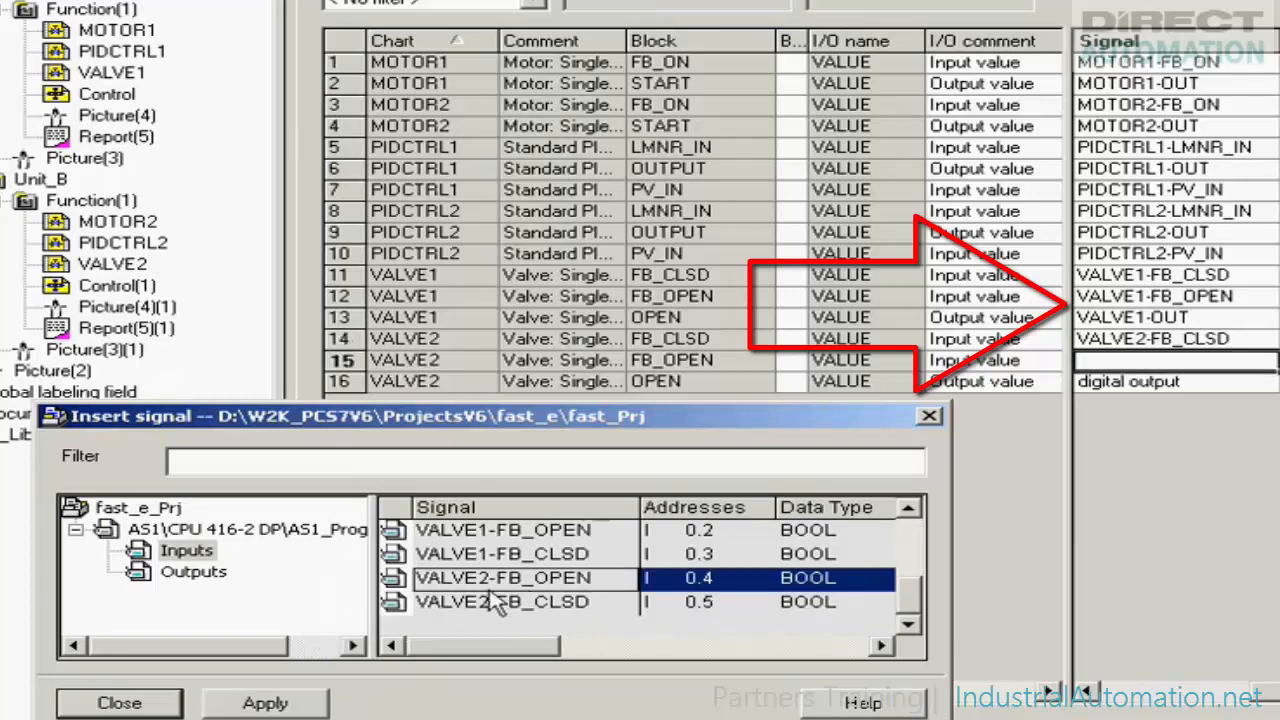
click(247, 704)
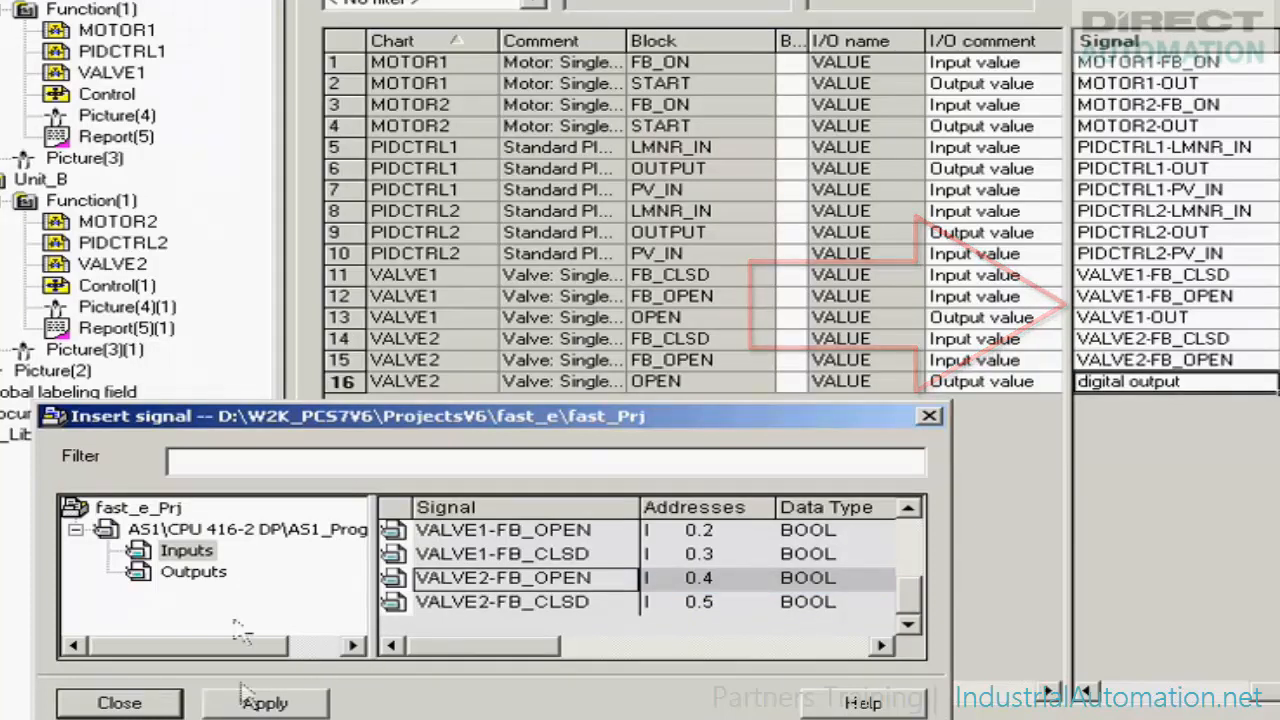
Assign the output signal VALVE2-OUT to the OPEN block of VALVE2 and close the signal selection
click(218, 570)
drag(904, 561, 912, 605)
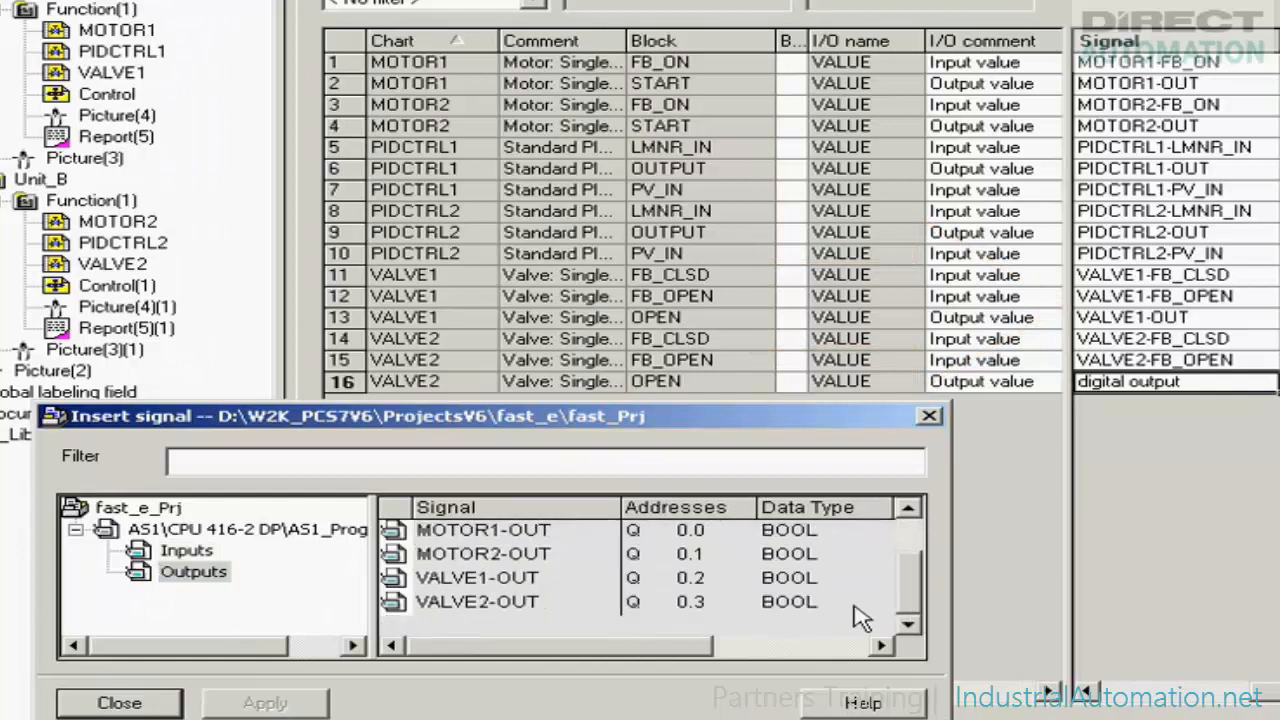
click(514, 603)
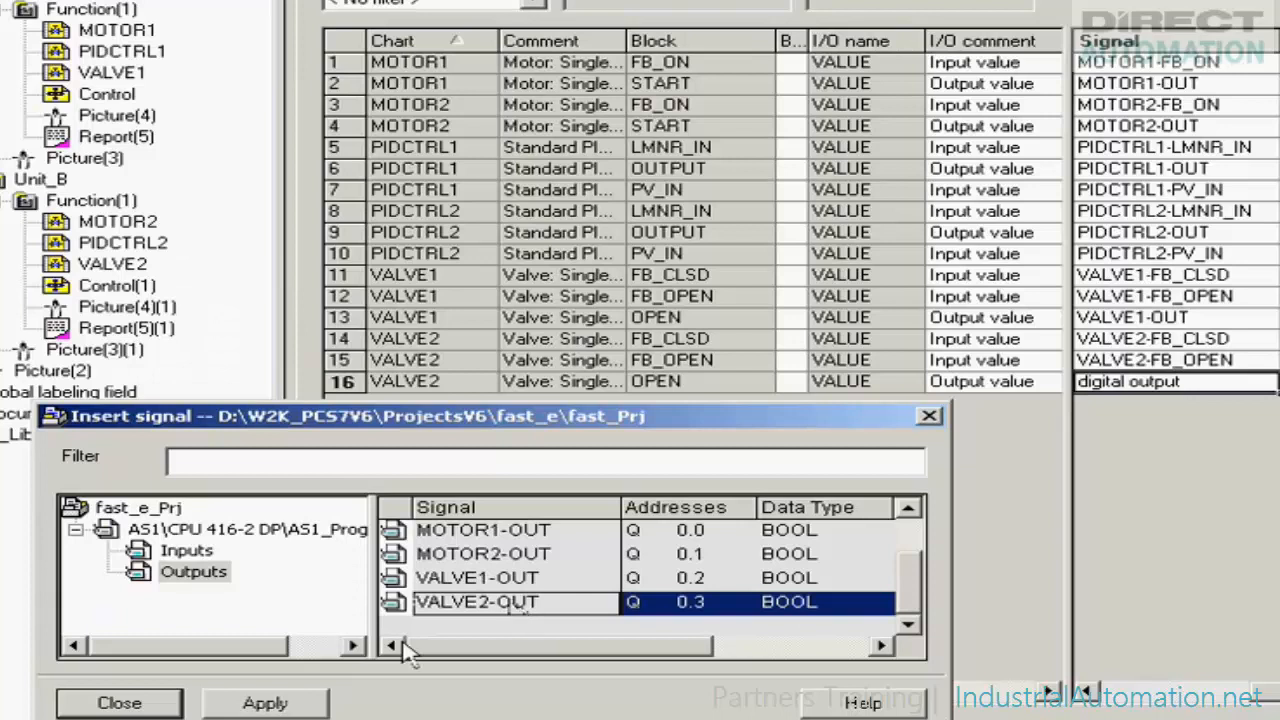
click(265, 703)
click(138, 704)
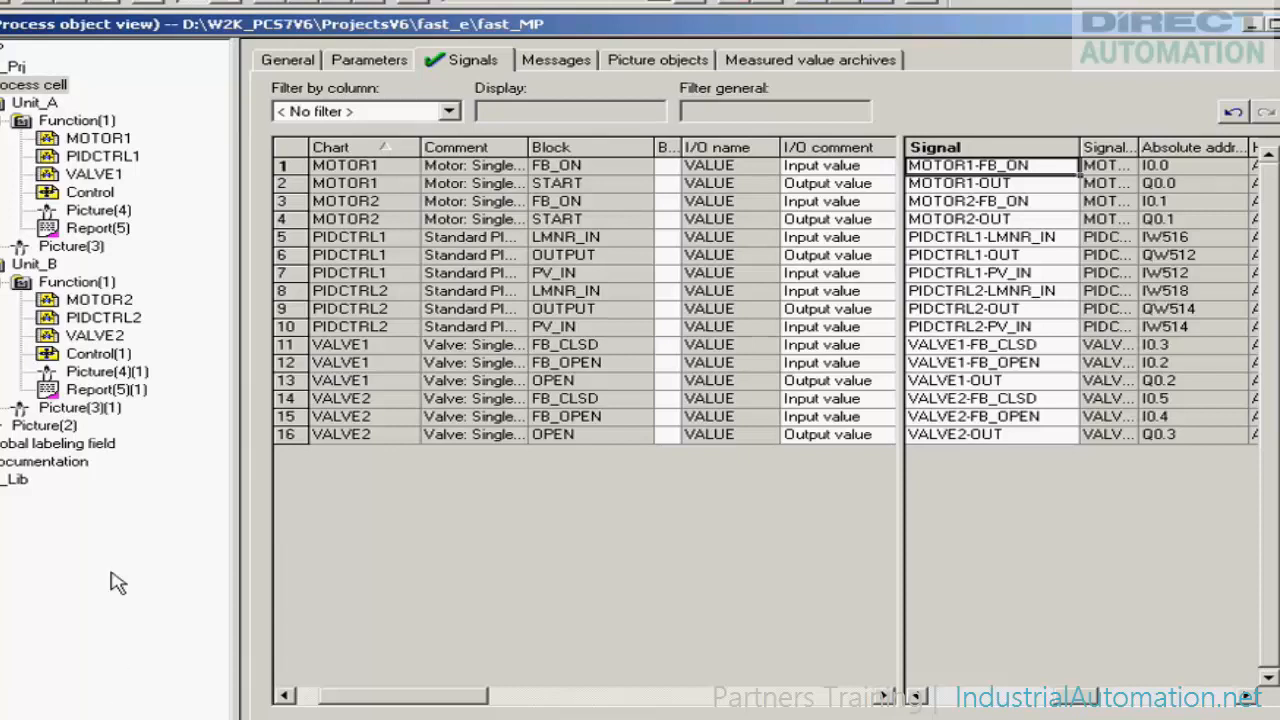
Set the monitoring time parameter of the VALVE1 chart in Unit_A to 6.0 s
click(88, 174)
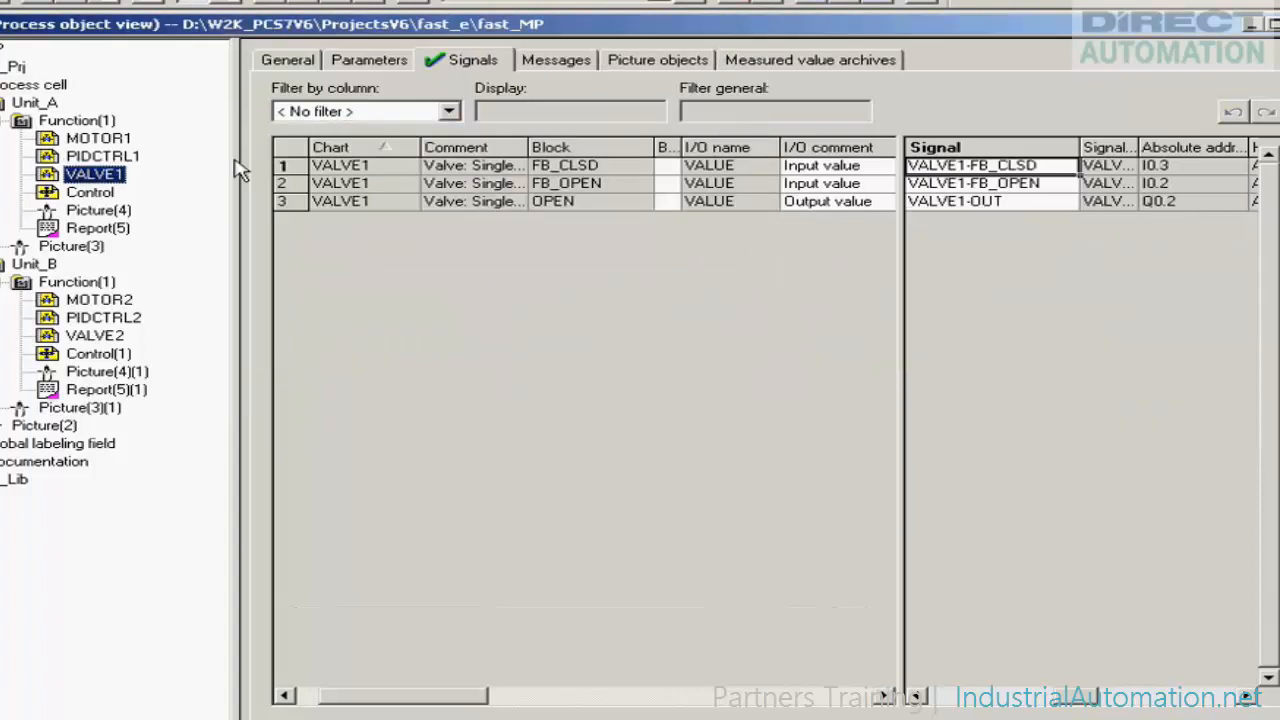
click(396, 66)
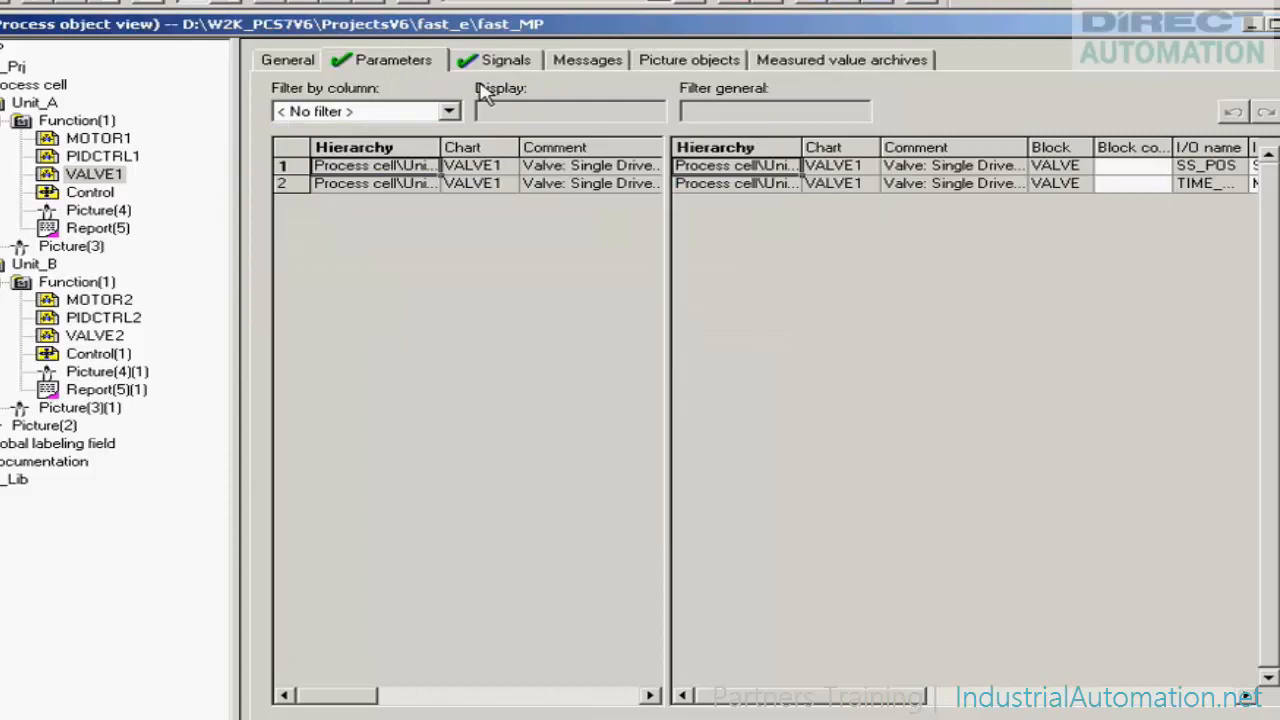
drag(805, 698, 912, 698)
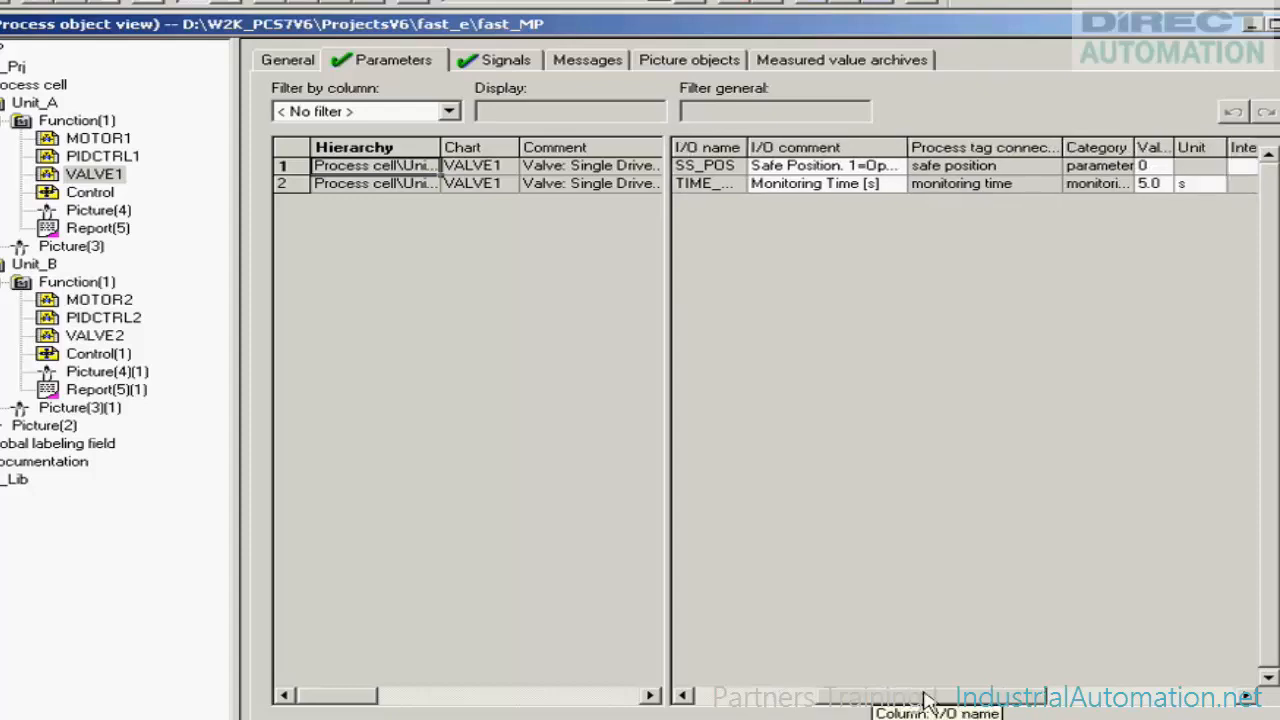
click(1148, 186)
text(5)
key(Return)
click(1148, 185)
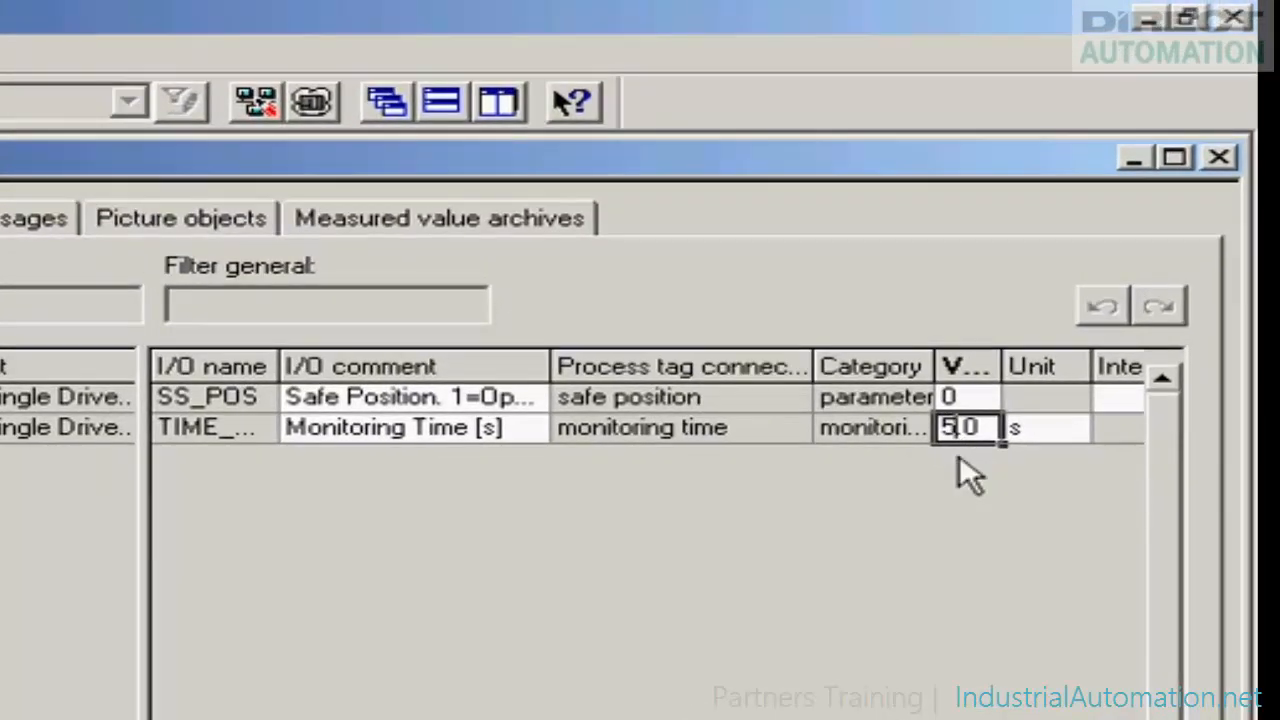
key(BackSpace)
key(BackSpace)
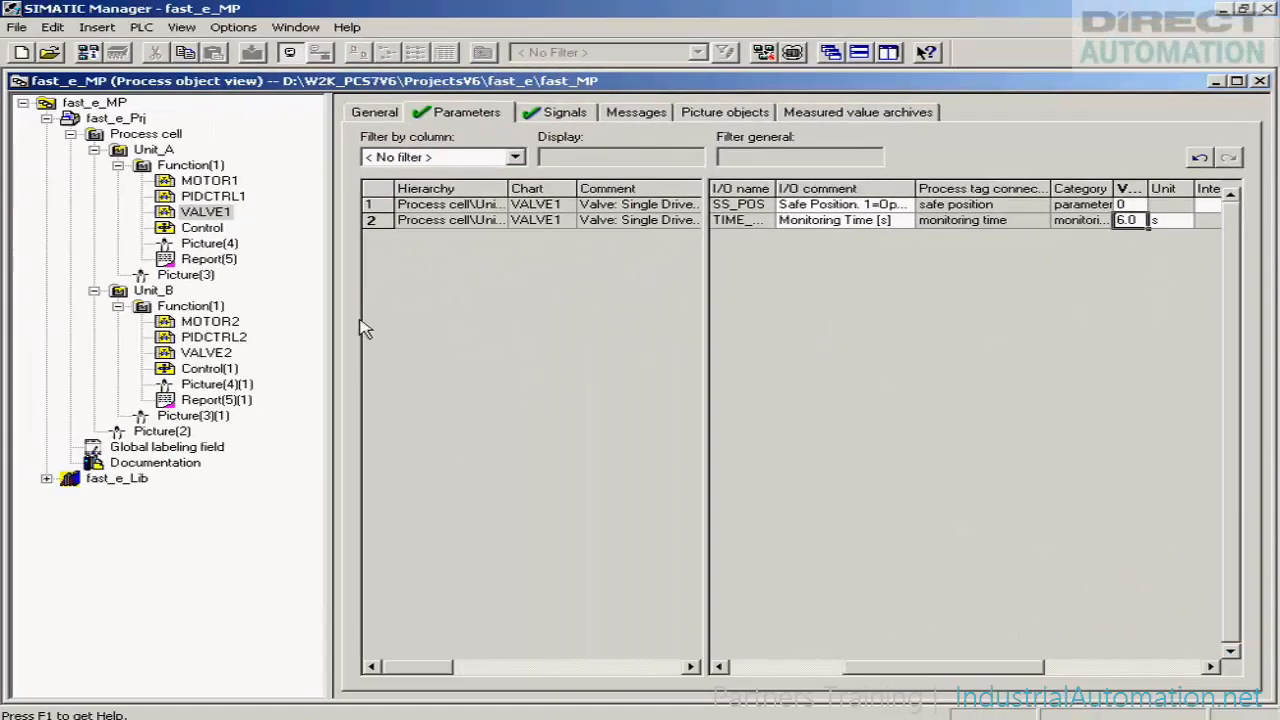
Set the monitoring time parameter of the VALVE2 chart in Unit_B to 6.0 s
click(214, 352)
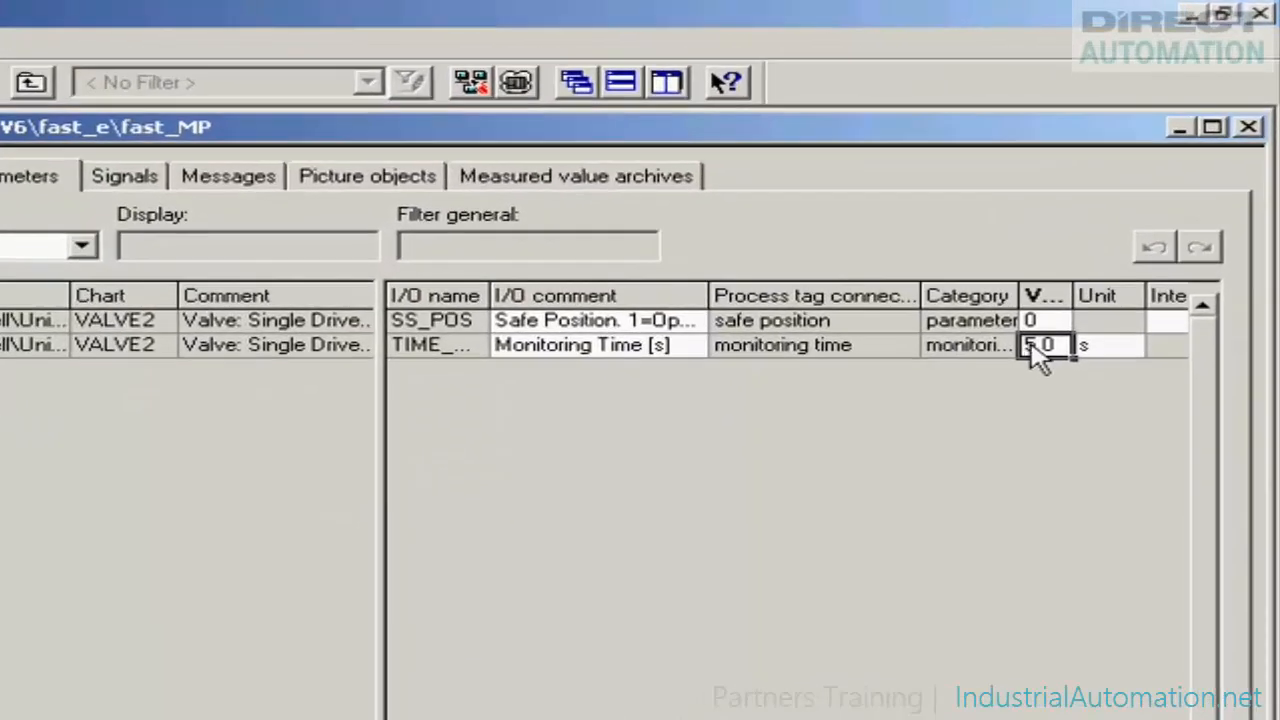
double_click(1032, 346)
text(6)
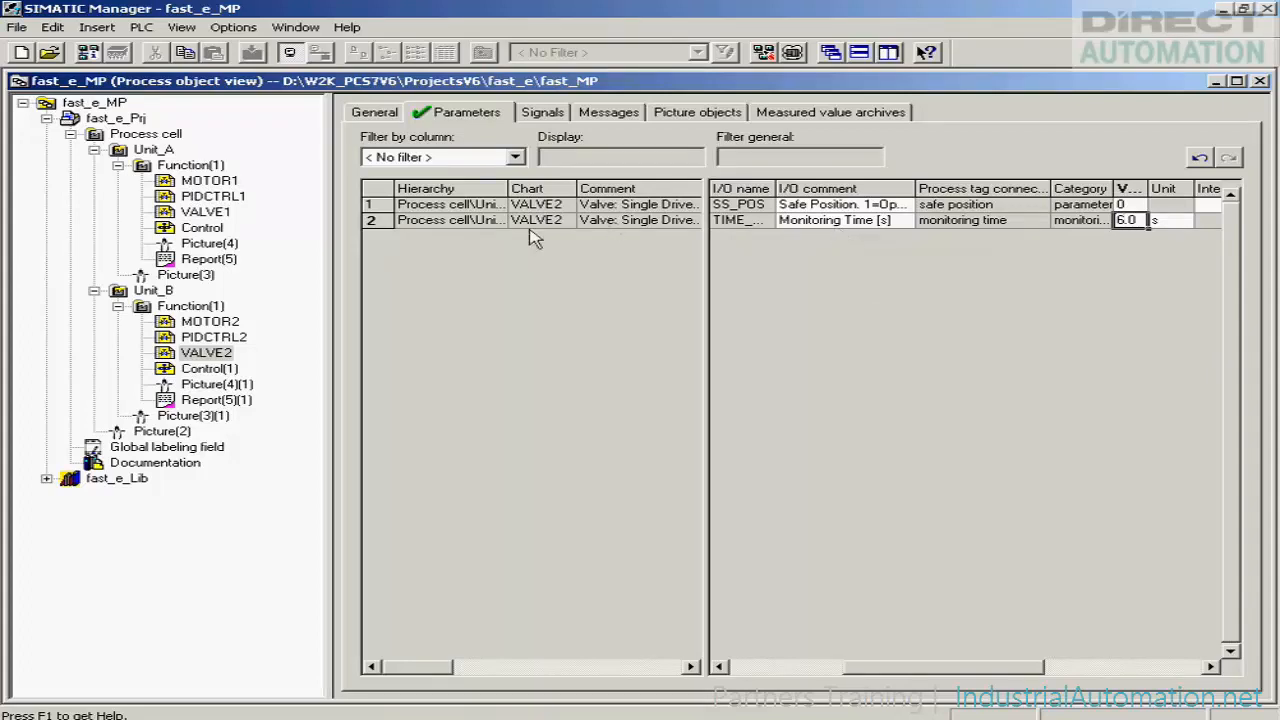
Open the VALVE2 chart of Unit_B and examine its signal interconnections and monitoring time in the CFC editor
right_click(201, 357)
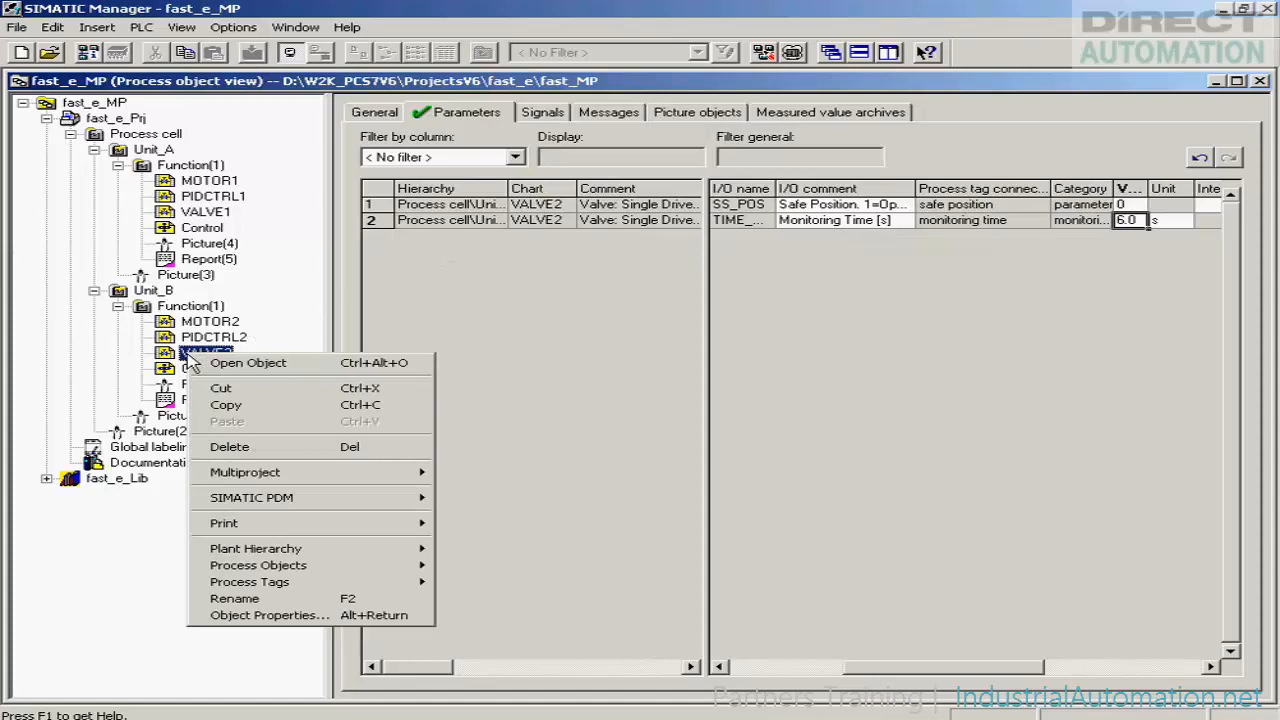
click(214, 366)
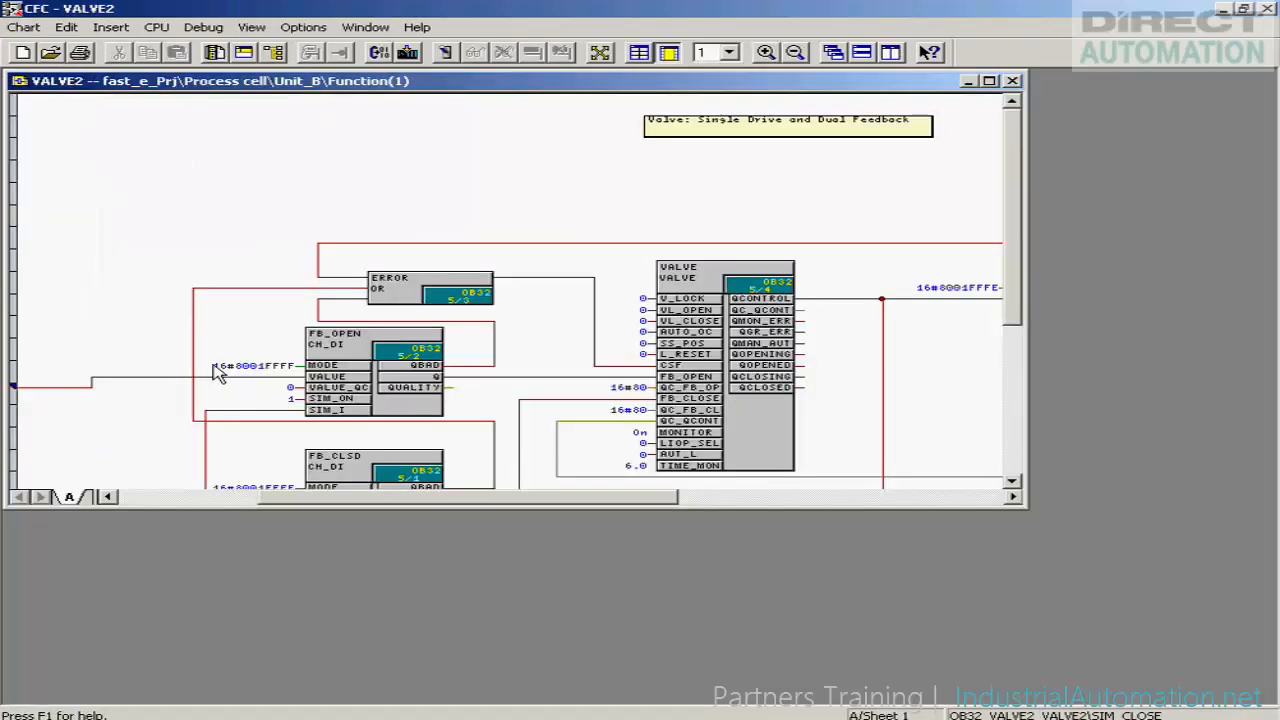
click(988, 80)
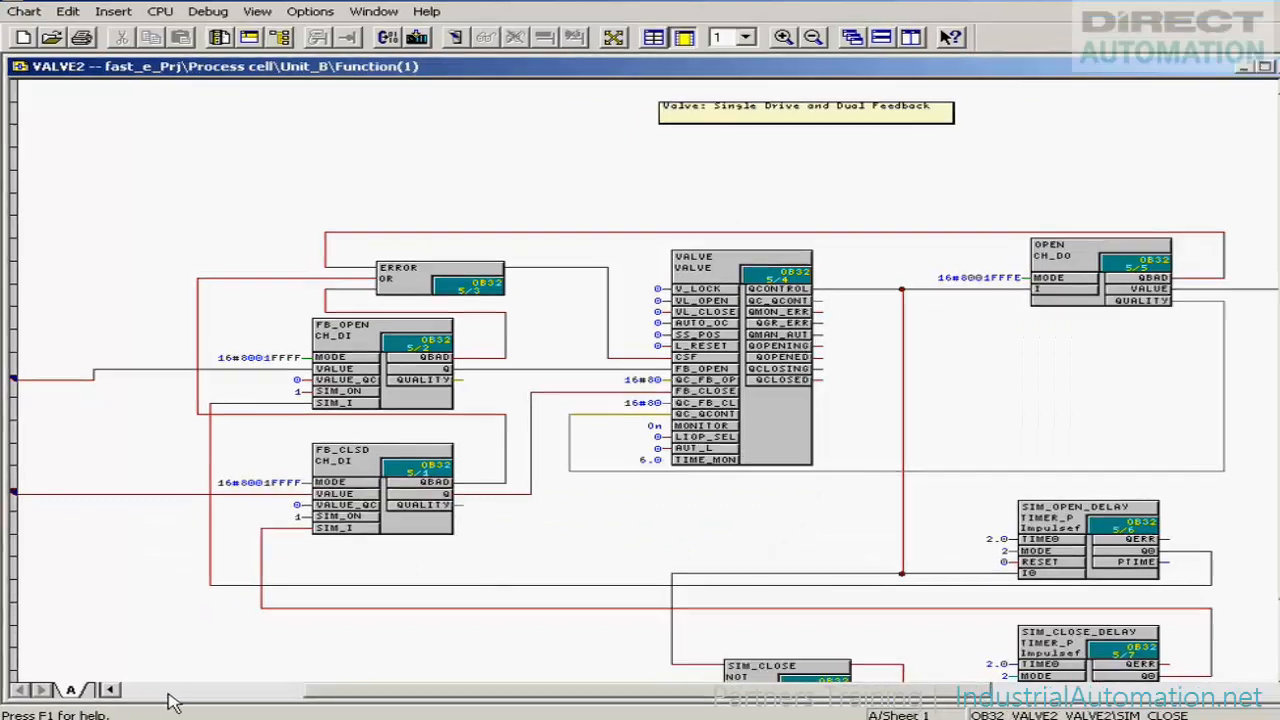
click(166, 691)
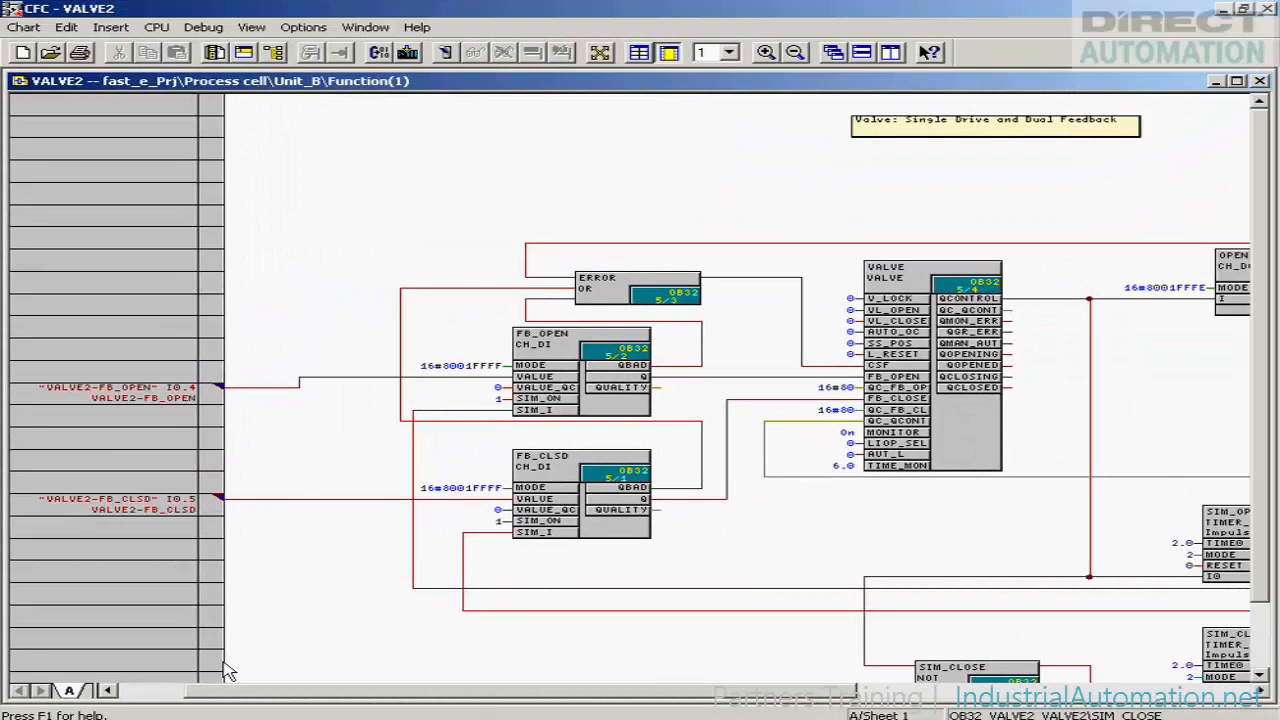
drag(240, 698, 537, 692)
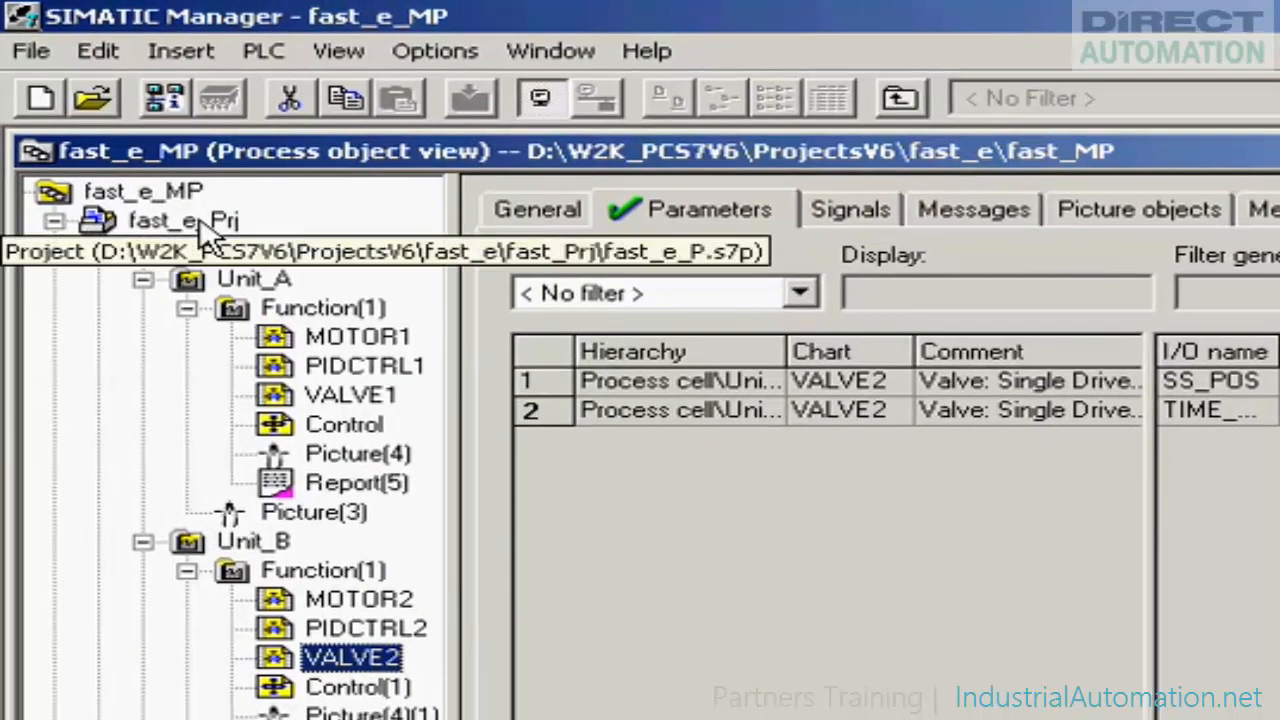
Open Compile and Download Objects for fast_e_Prj and mark the charts of AS1's CPU 416-2 DP for compiling and downloading
right_click(205, 235)
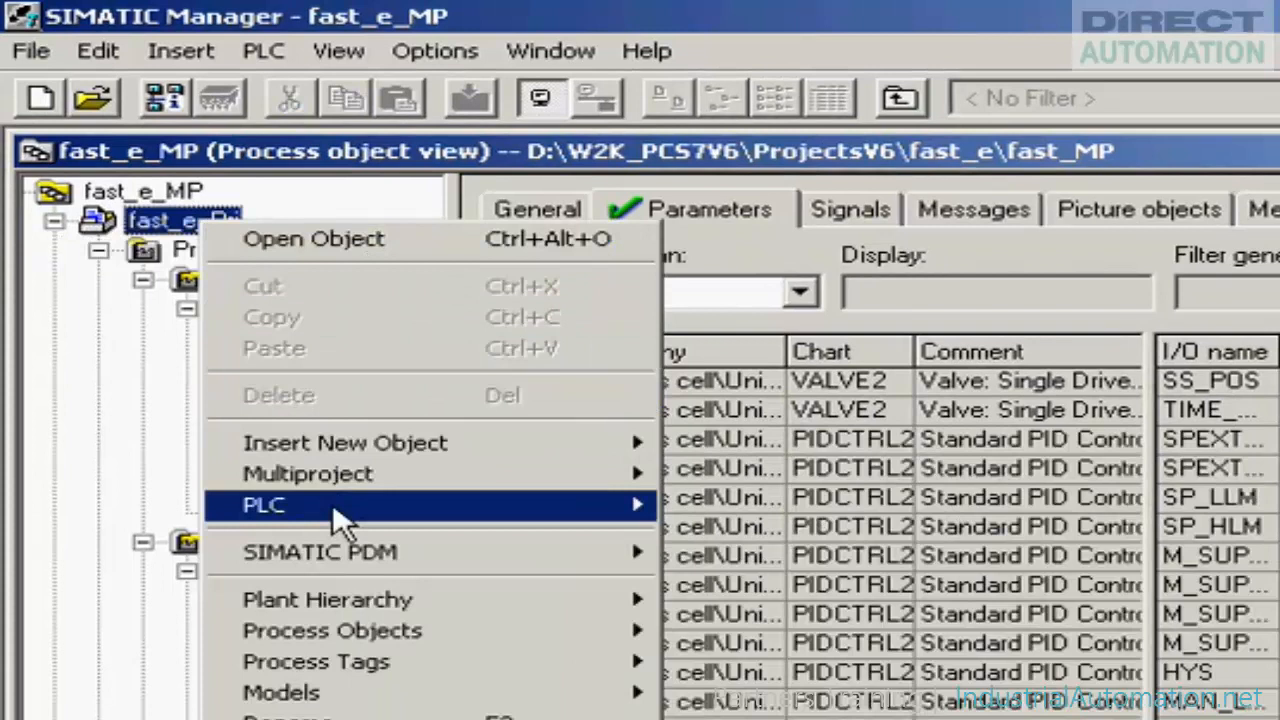
mouse_move(372, 504)
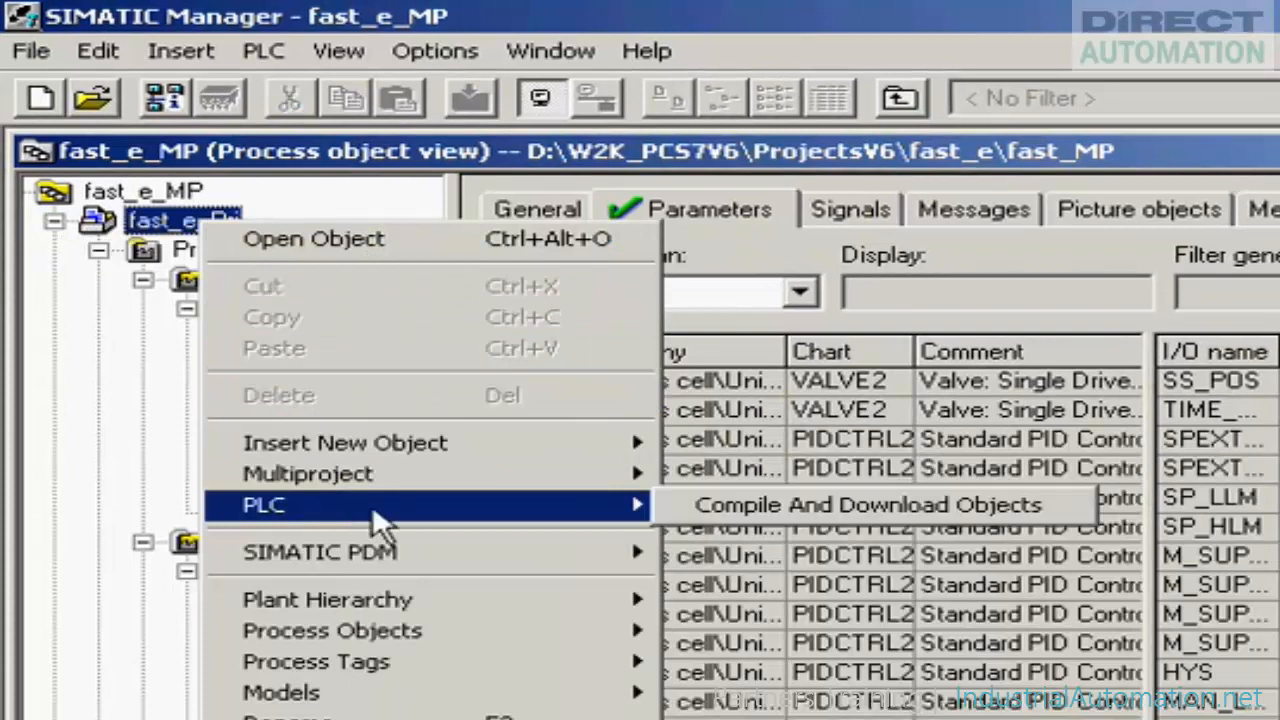
click(738, 518)
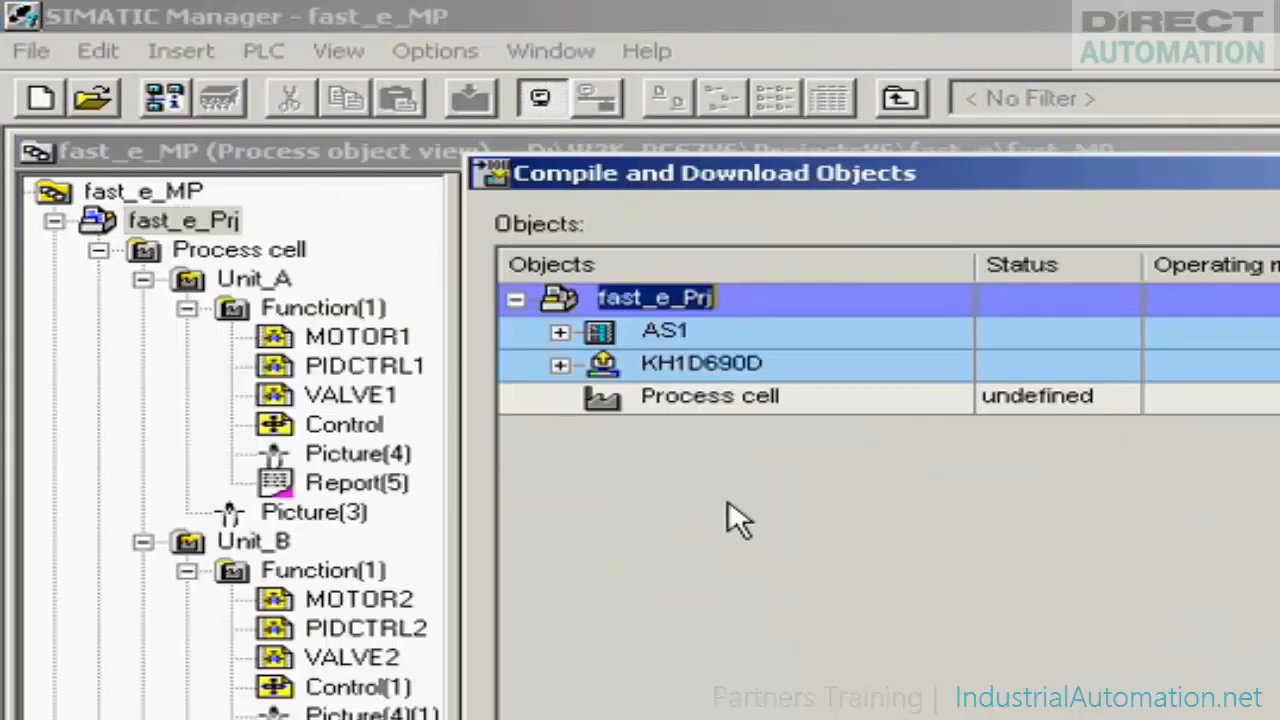
click(560, 331)
click(603, 363)
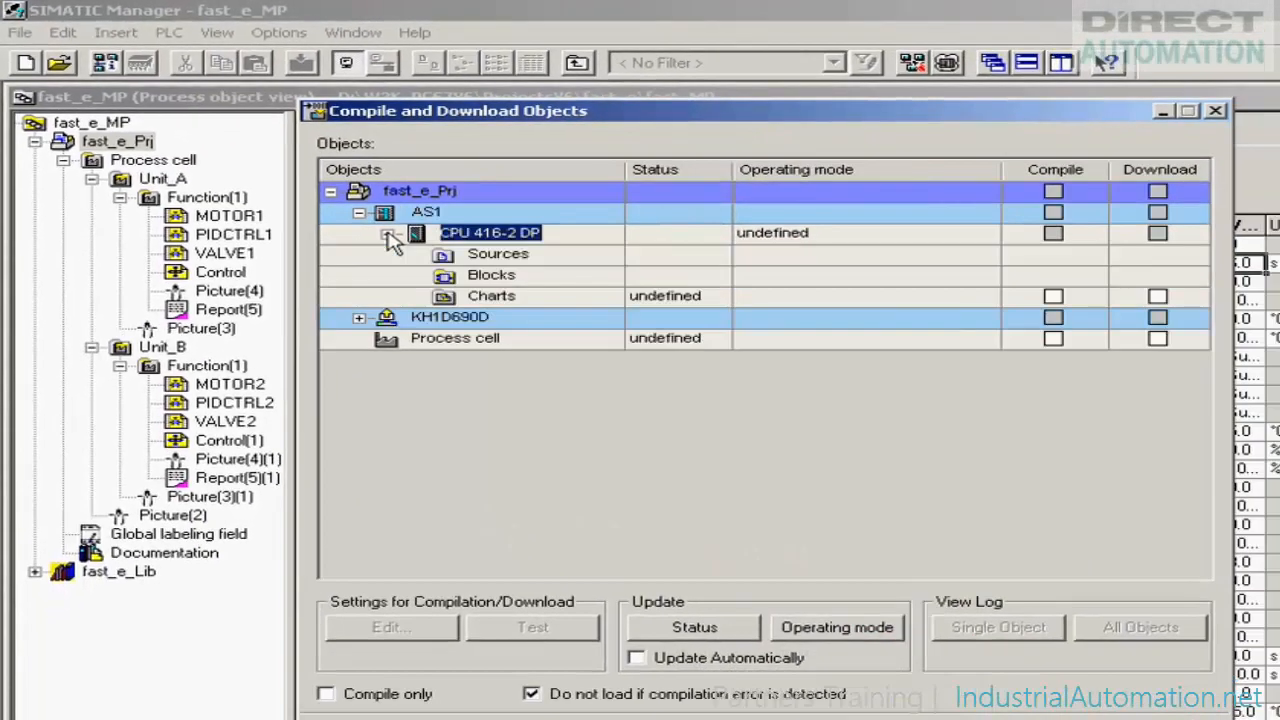
click(470, 300)
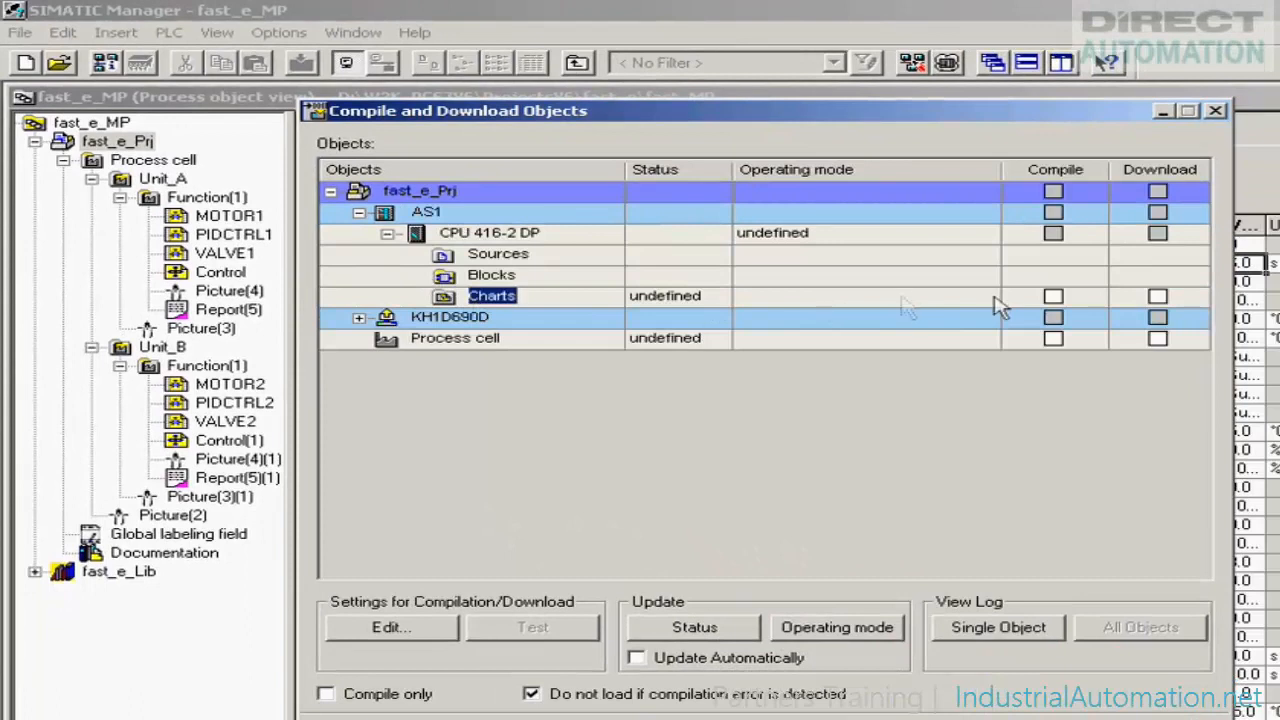
click(1053, 296)
click(1157, 296)
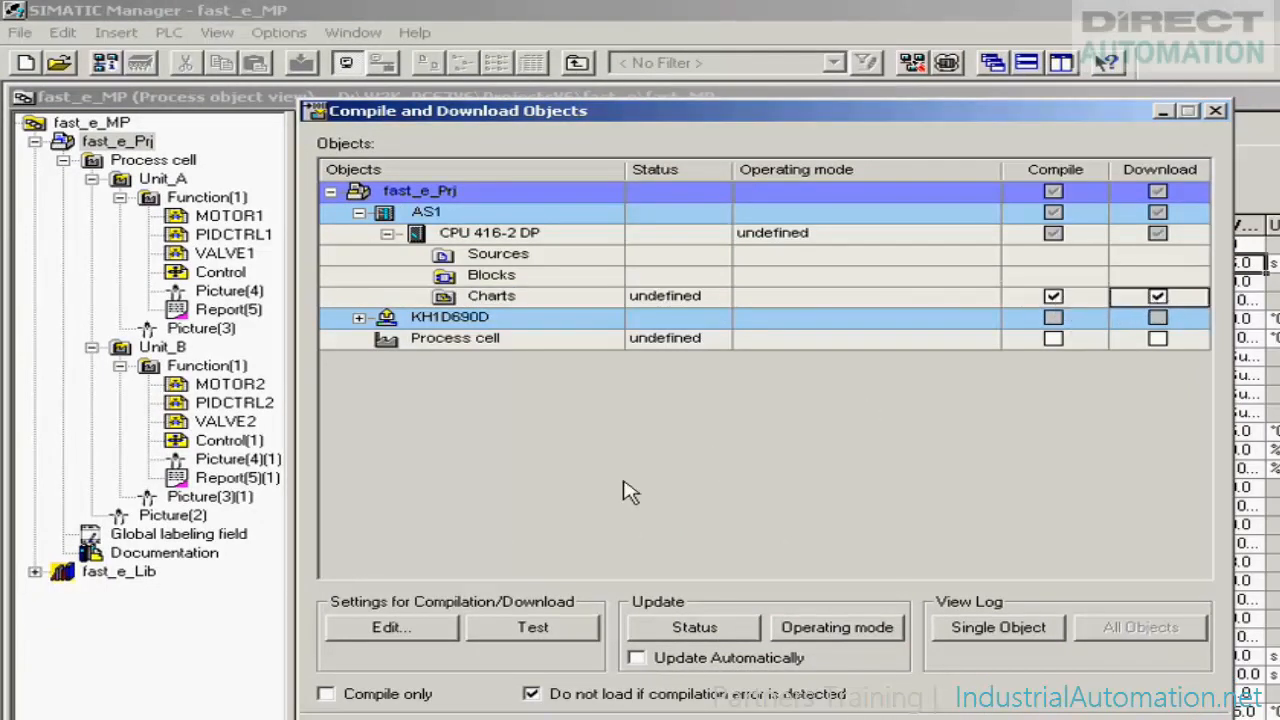
Set the charts' compilation scope to the entire program, check the S7 download scope and accept the settings
click(388, 628)
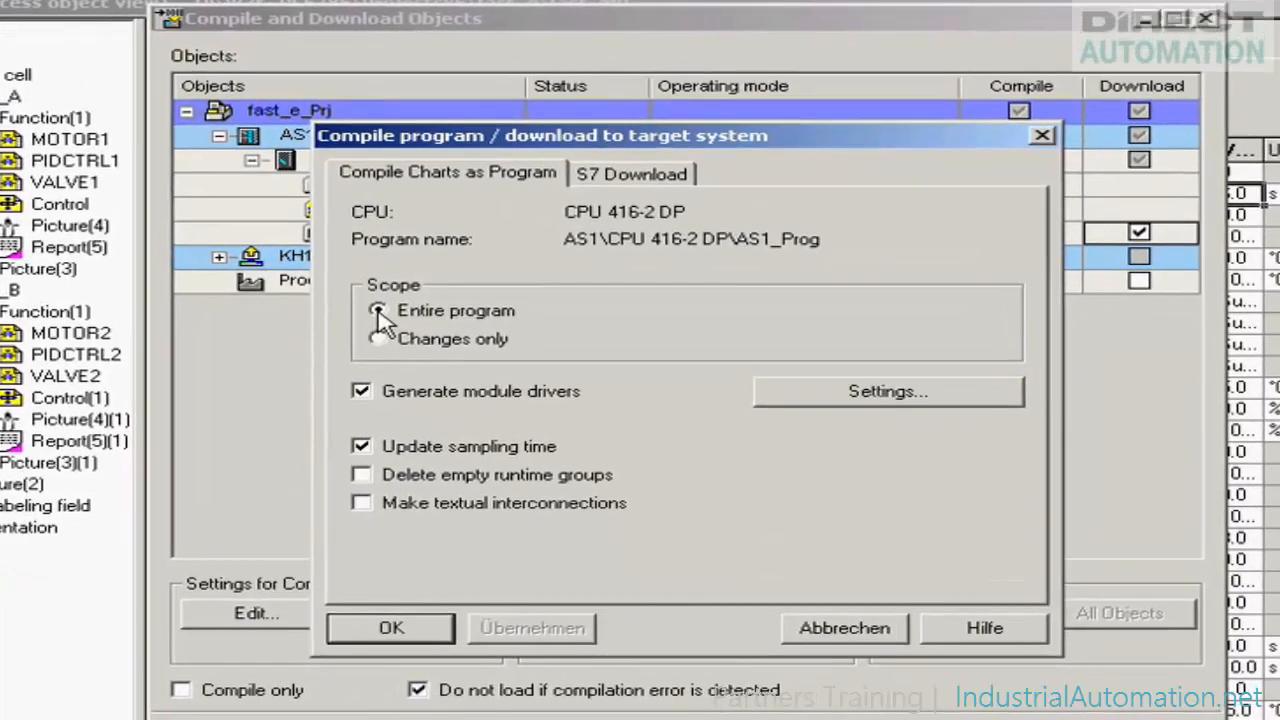
click(378, 312)
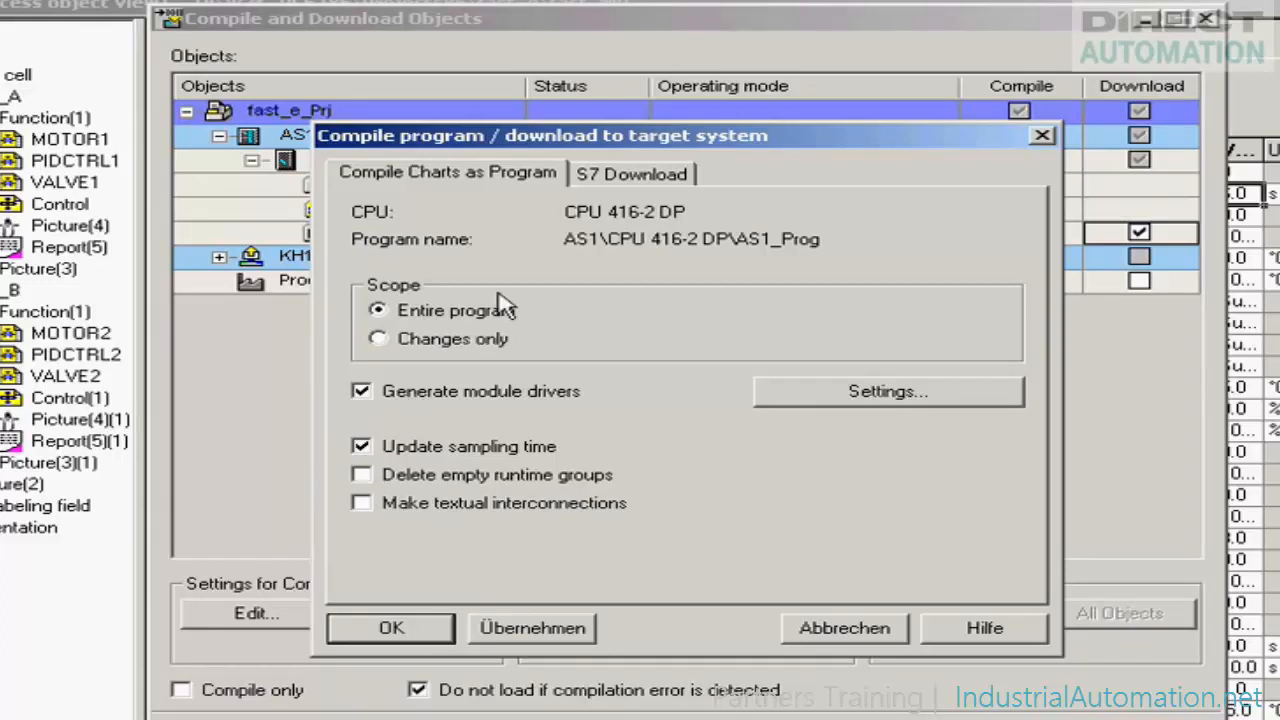
click(630, 176)
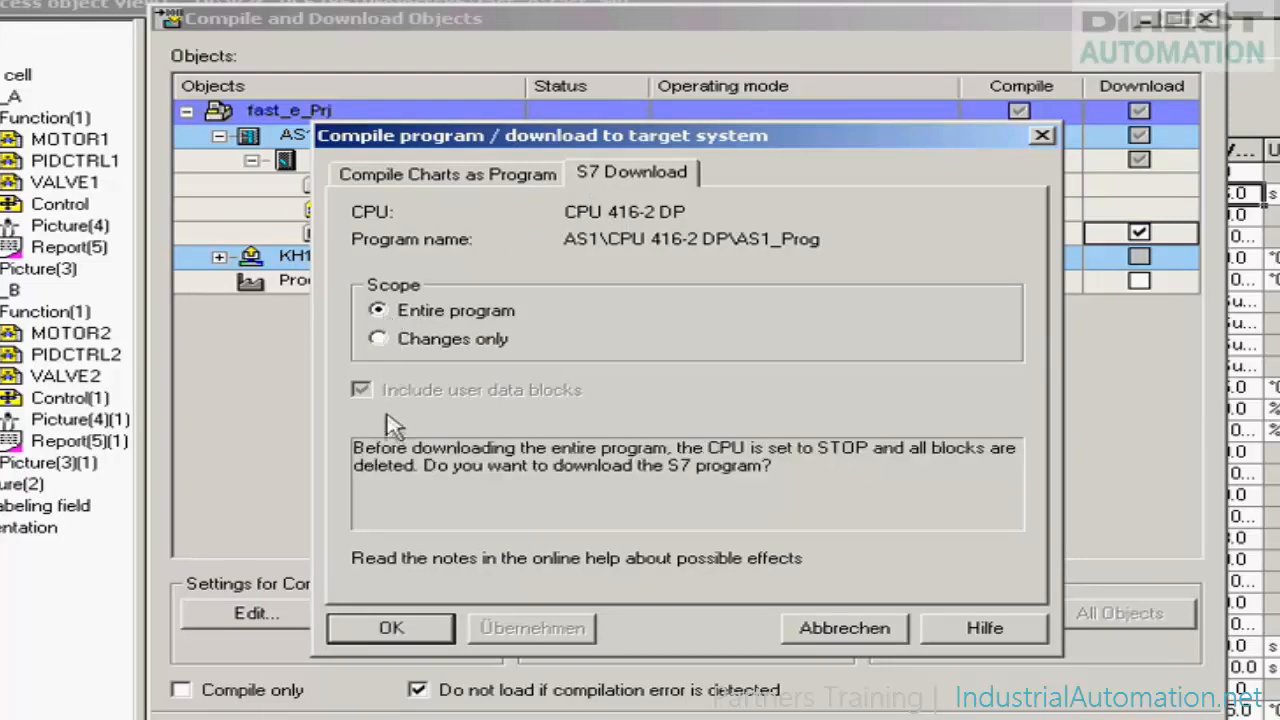
click(372, 624)
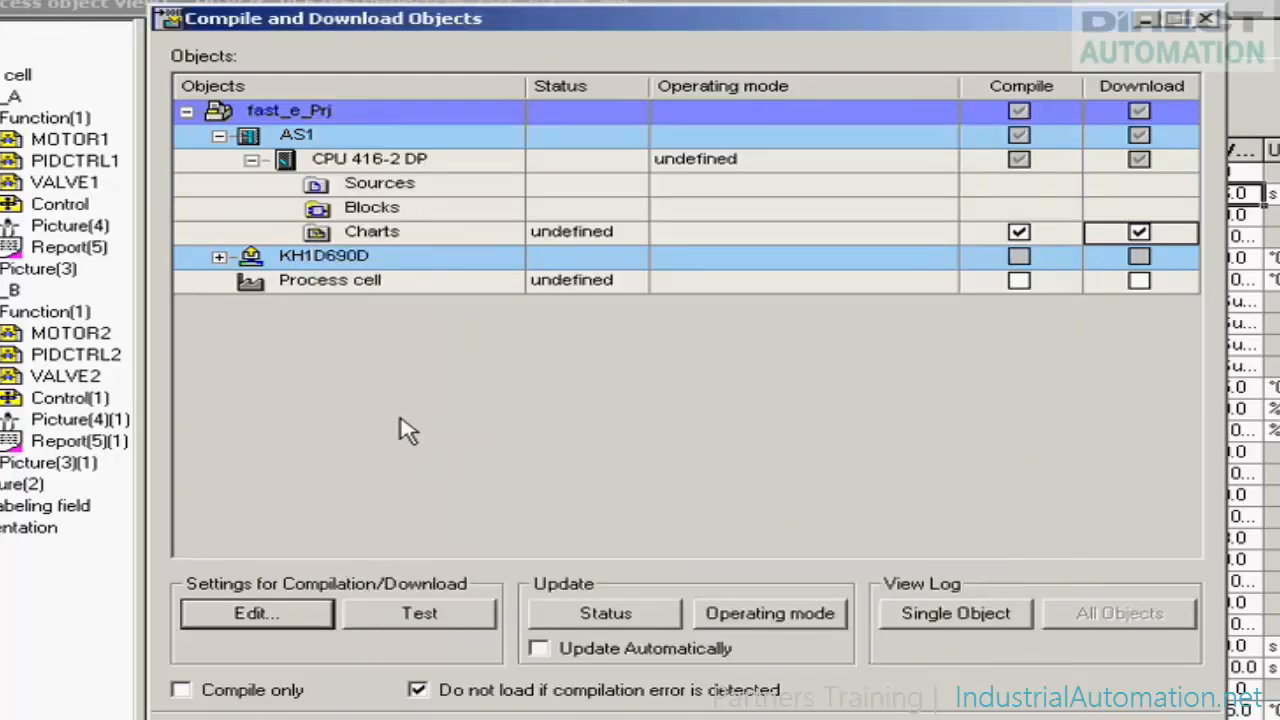
Expand station KH1D690D down to its WinCC Application and mark OS(1) for compiling
click(219, 256)
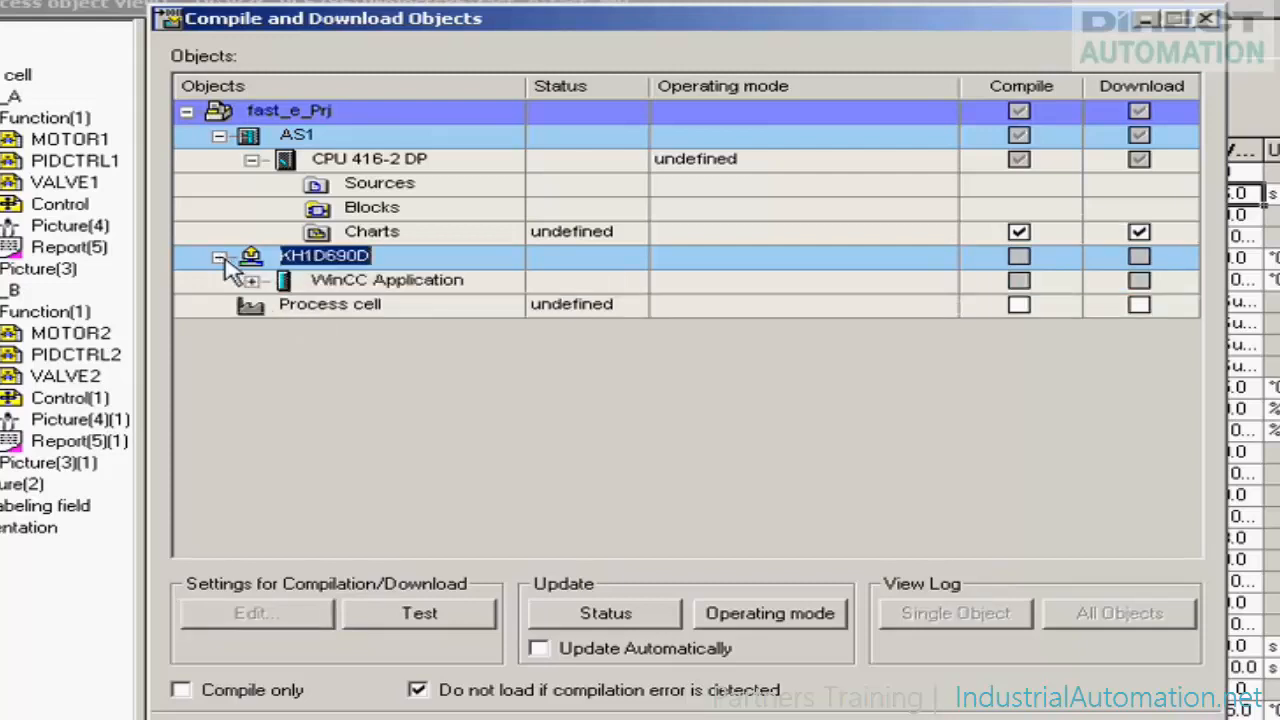
click(252, 281)
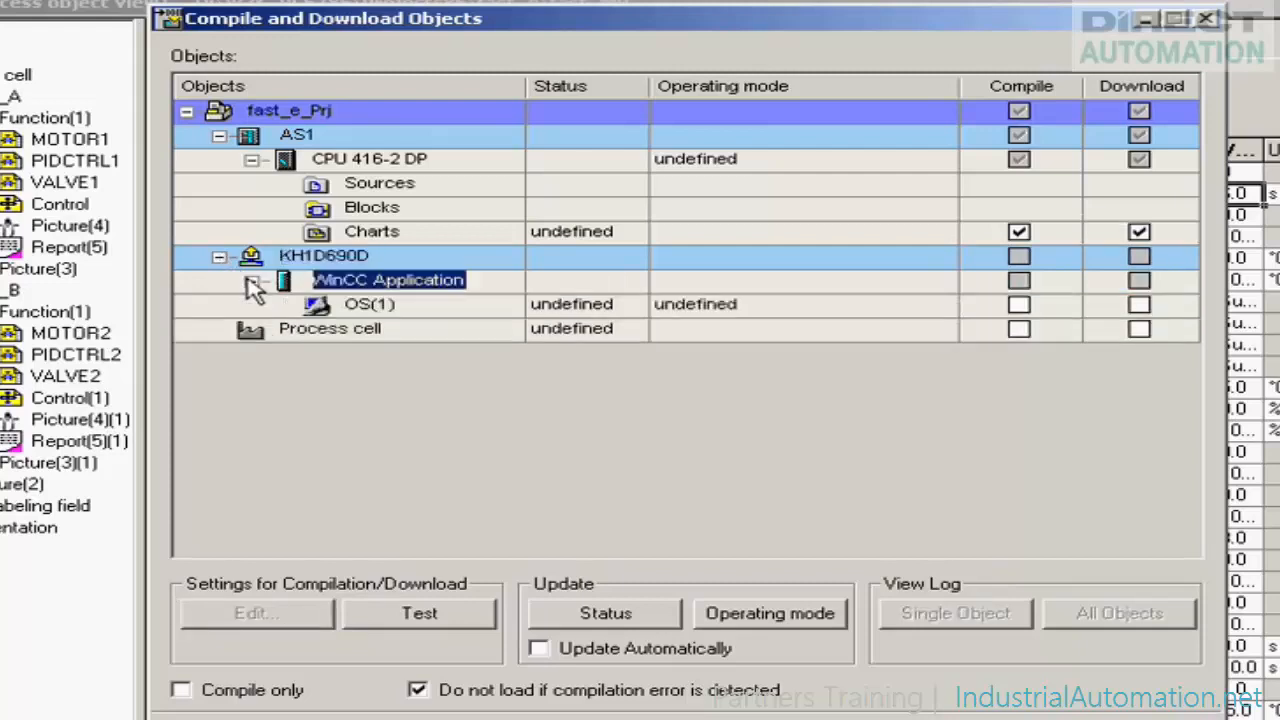
click(368, 305)
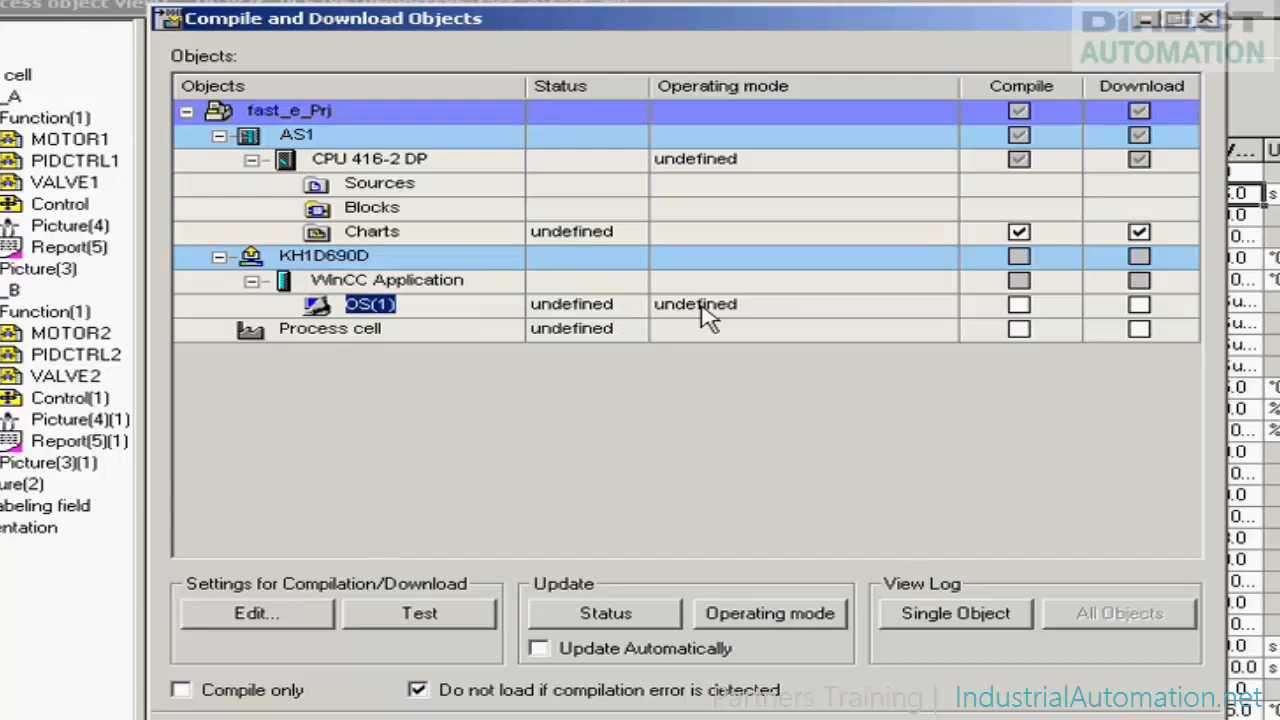
click(1018, 305)
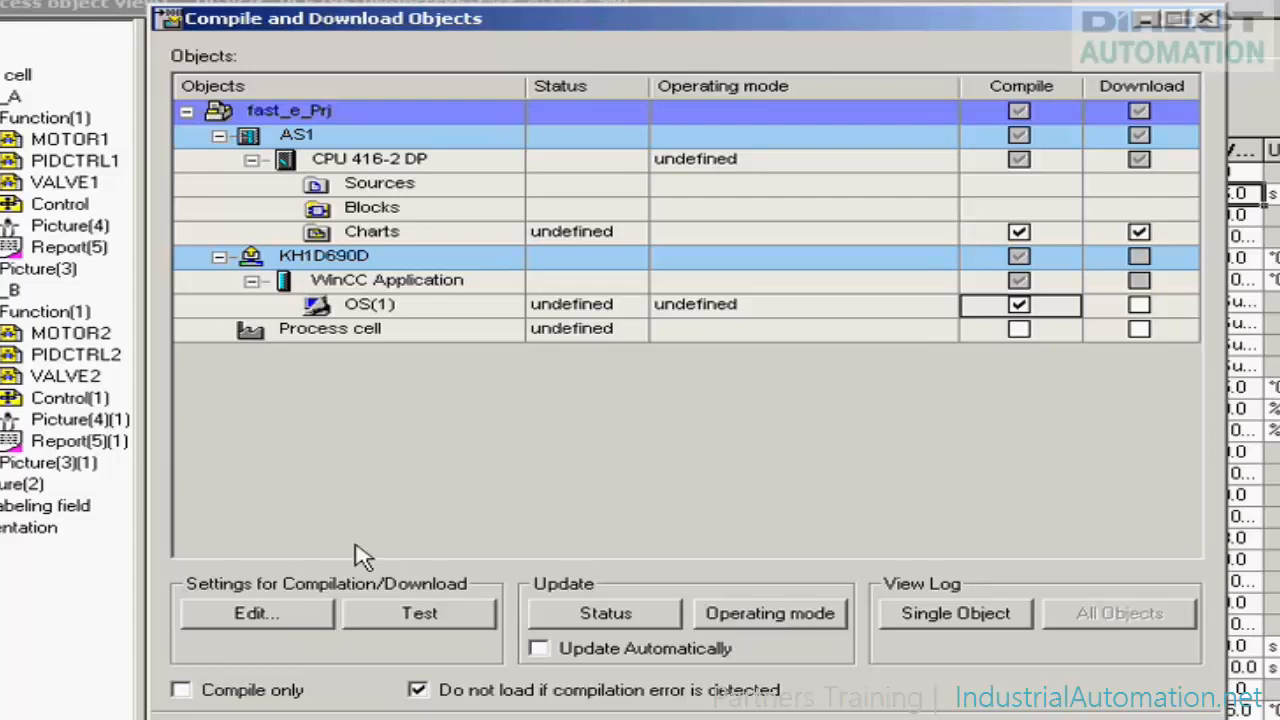
Configure OS(1) compilation with AS1_Prog assigned, SFC Visualization and Create/update block icons enabled, and accept loading the entire WinCC project
click(240, 617)
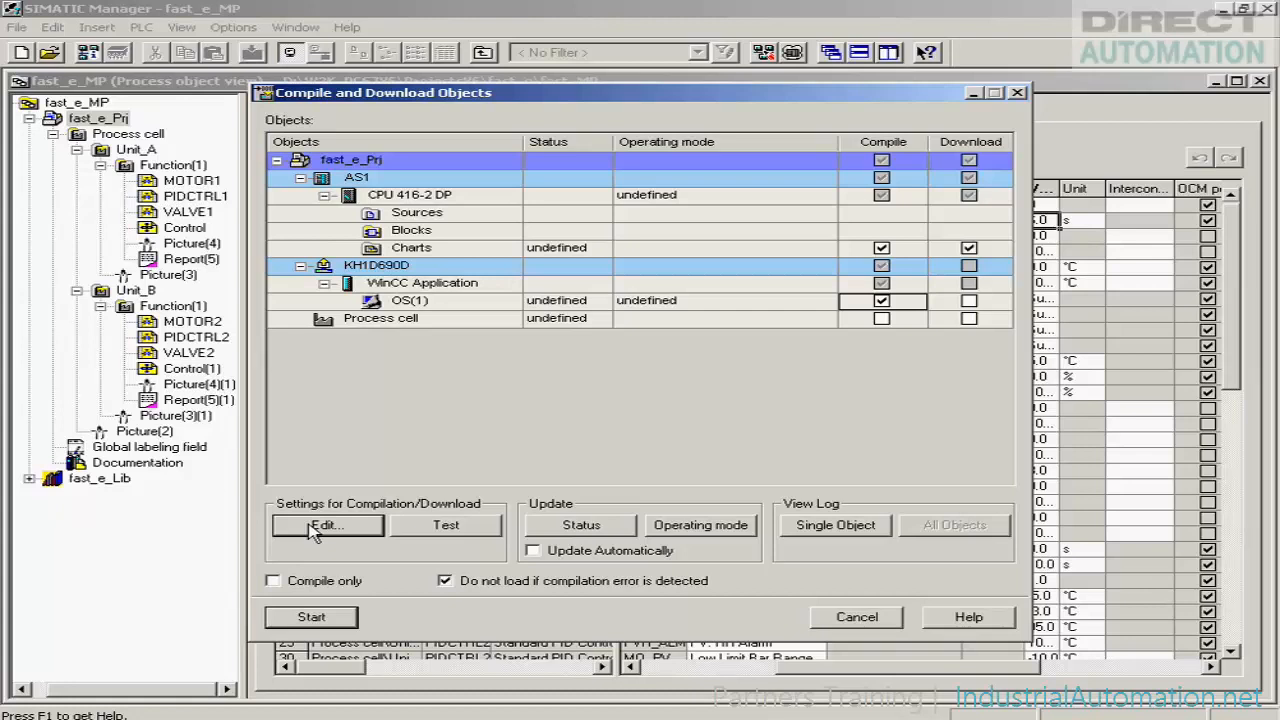
click(313, 528)
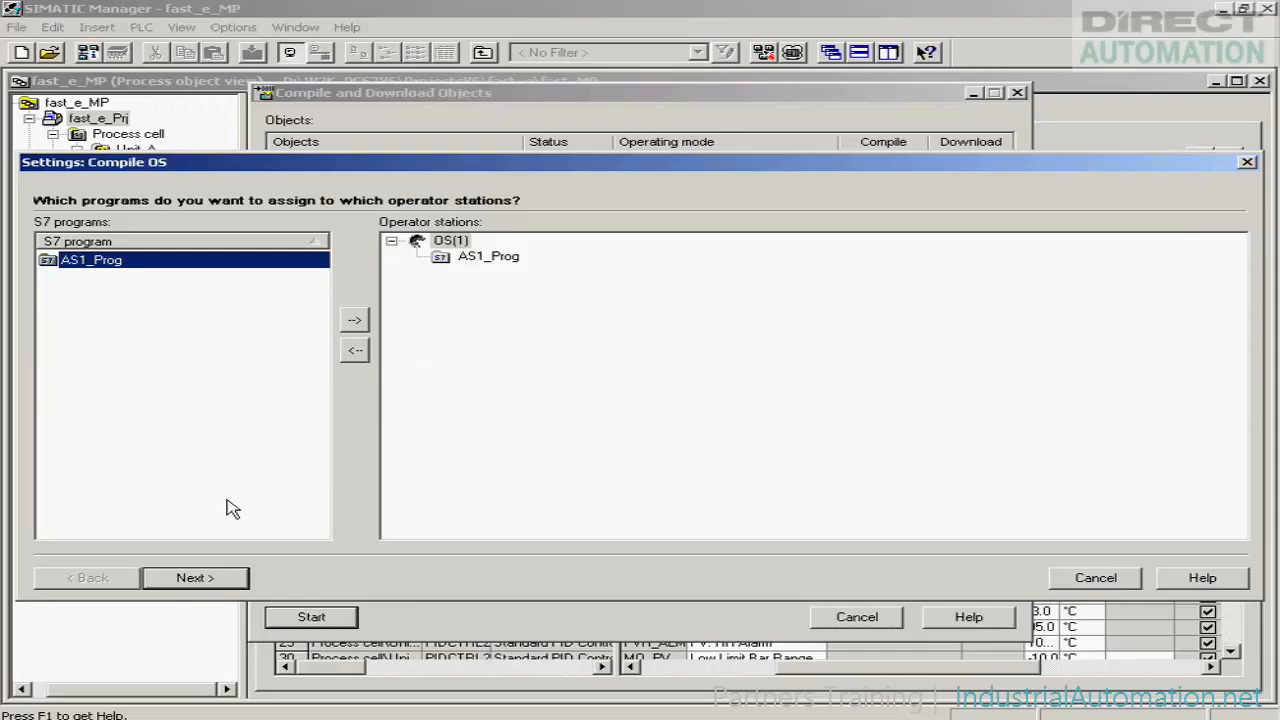
click(175, 583)
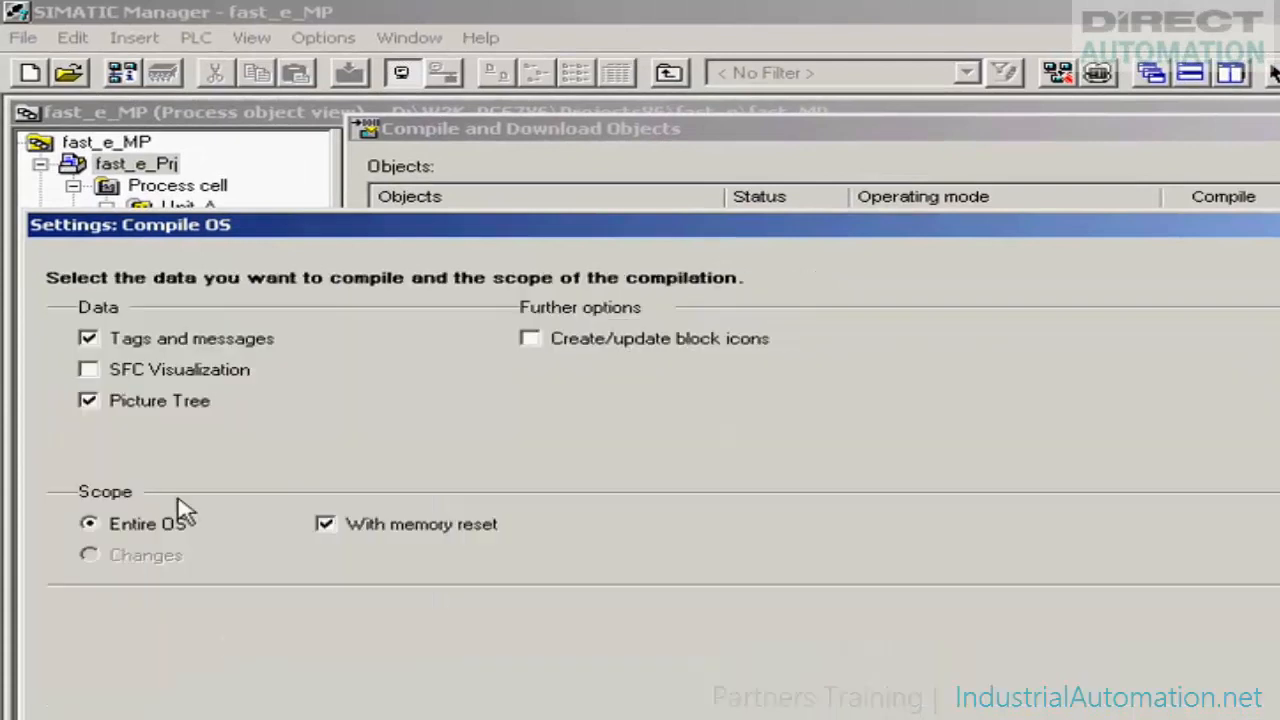
click(88, 369)
click(530, 340)
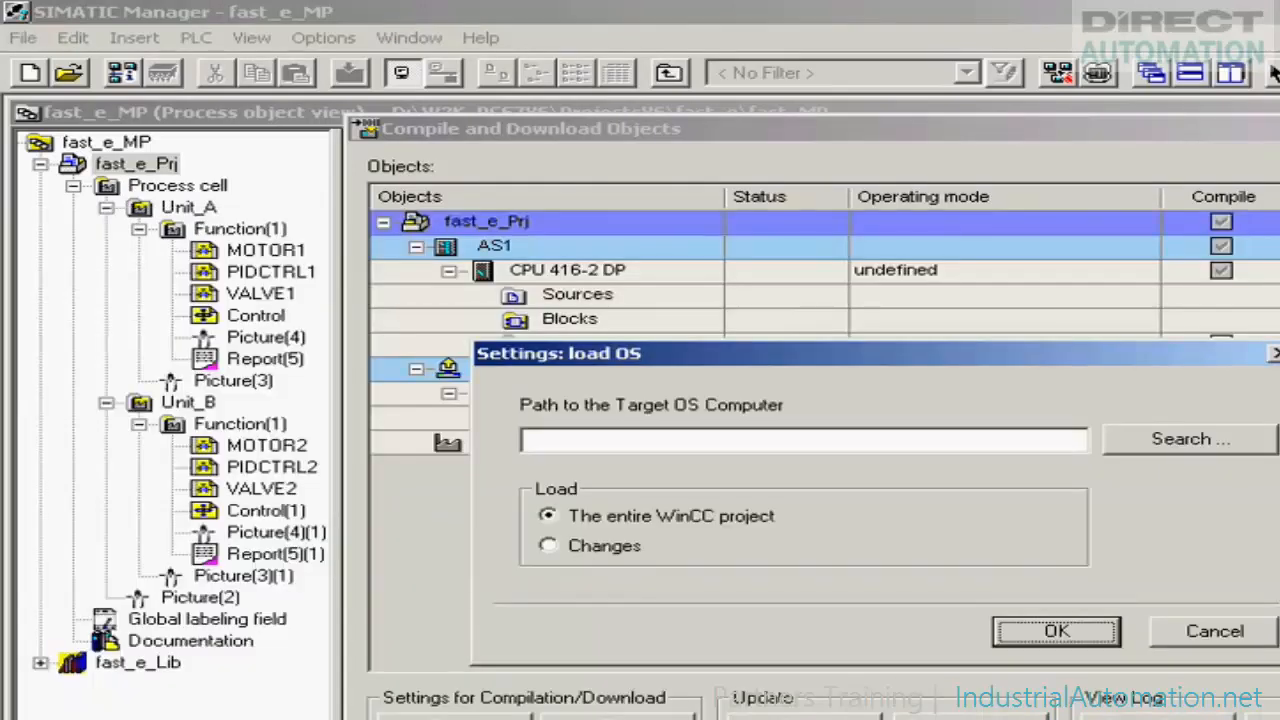
click(1057, 632)
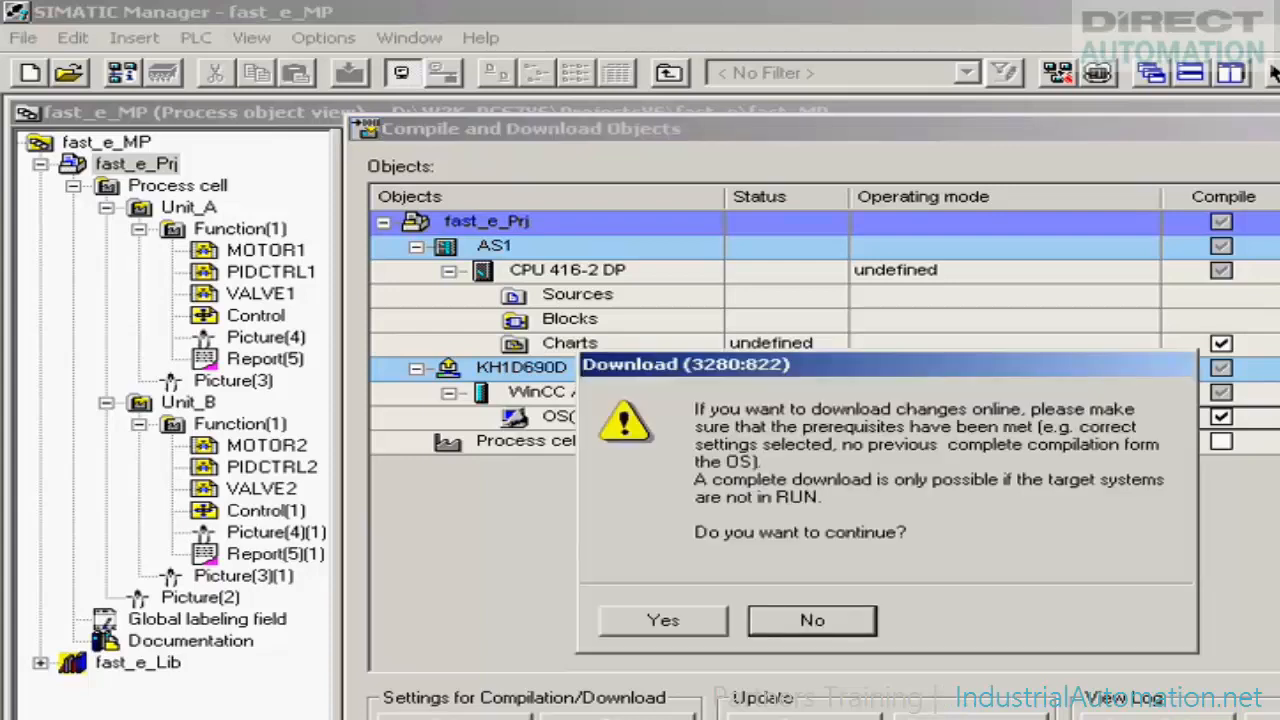
Confirm and run the compile and download of the marked AS and OS objects, and close Compile and Download Objects
click(663, 621)
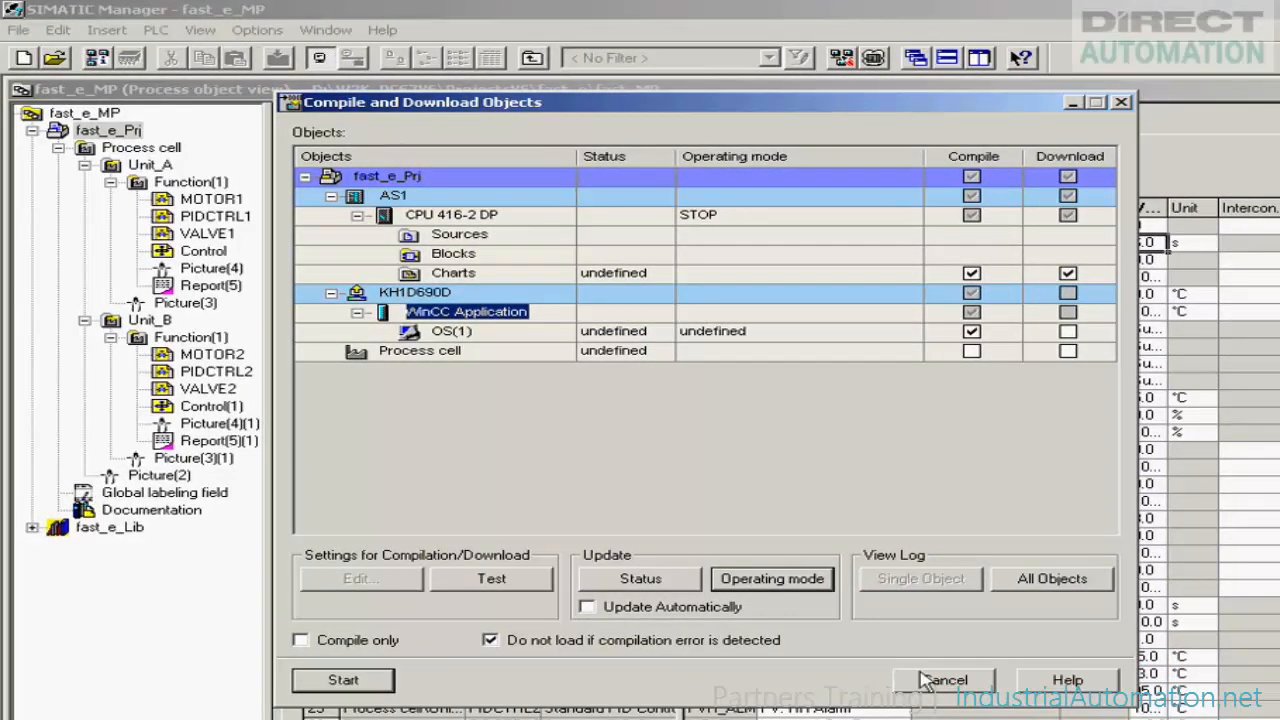
click(928, 681)
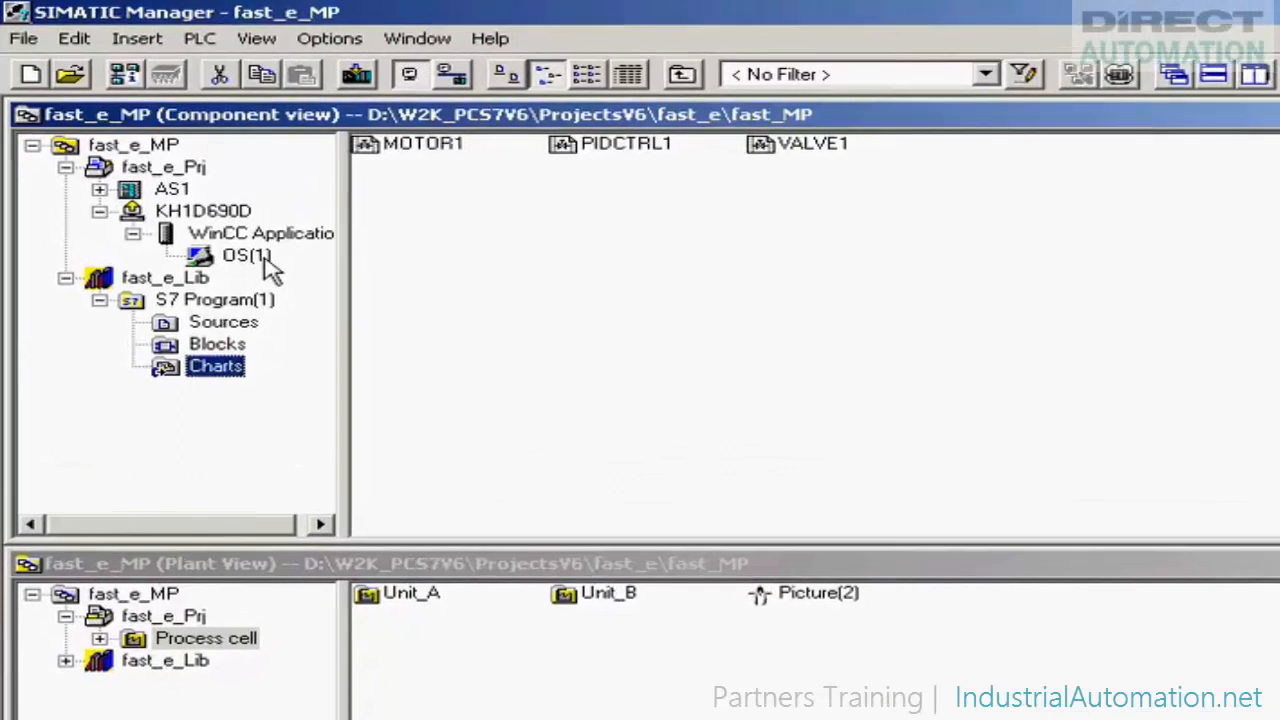
Open OS(1) from the component view in WinCC Explorer and activate its runtime
click(168, 186)
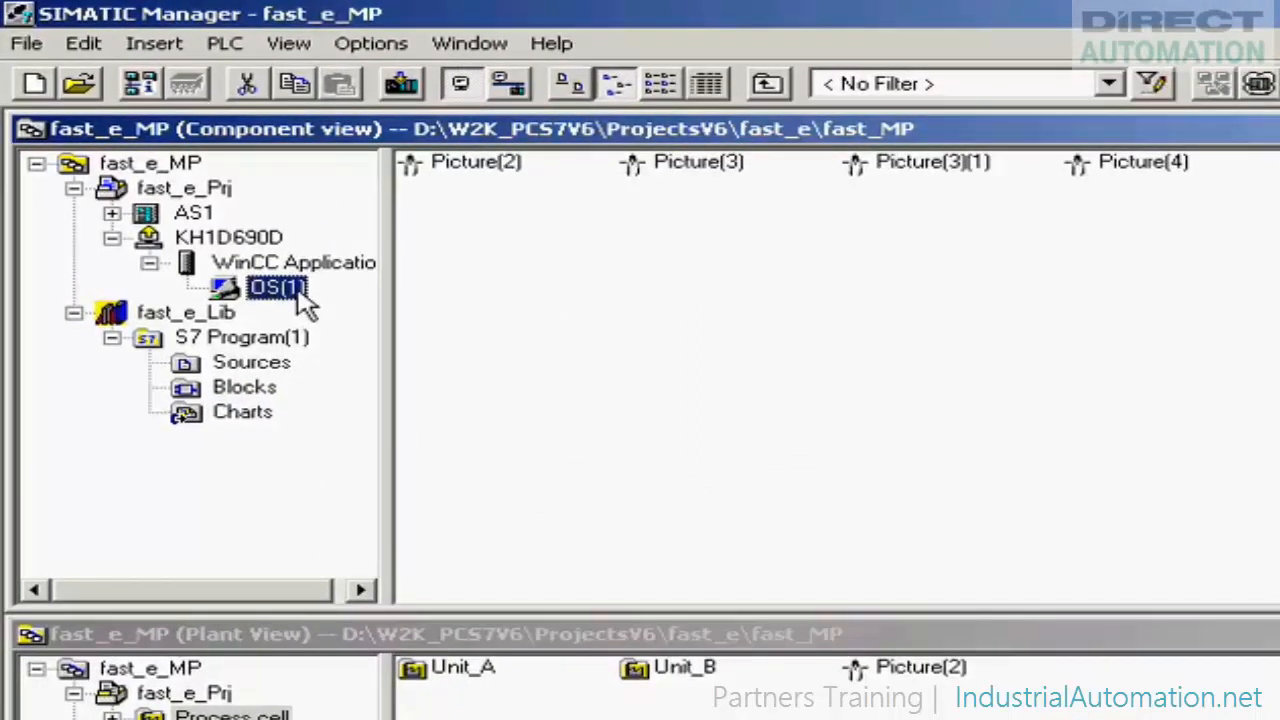
right_click(298, 295)
click(401, 305)
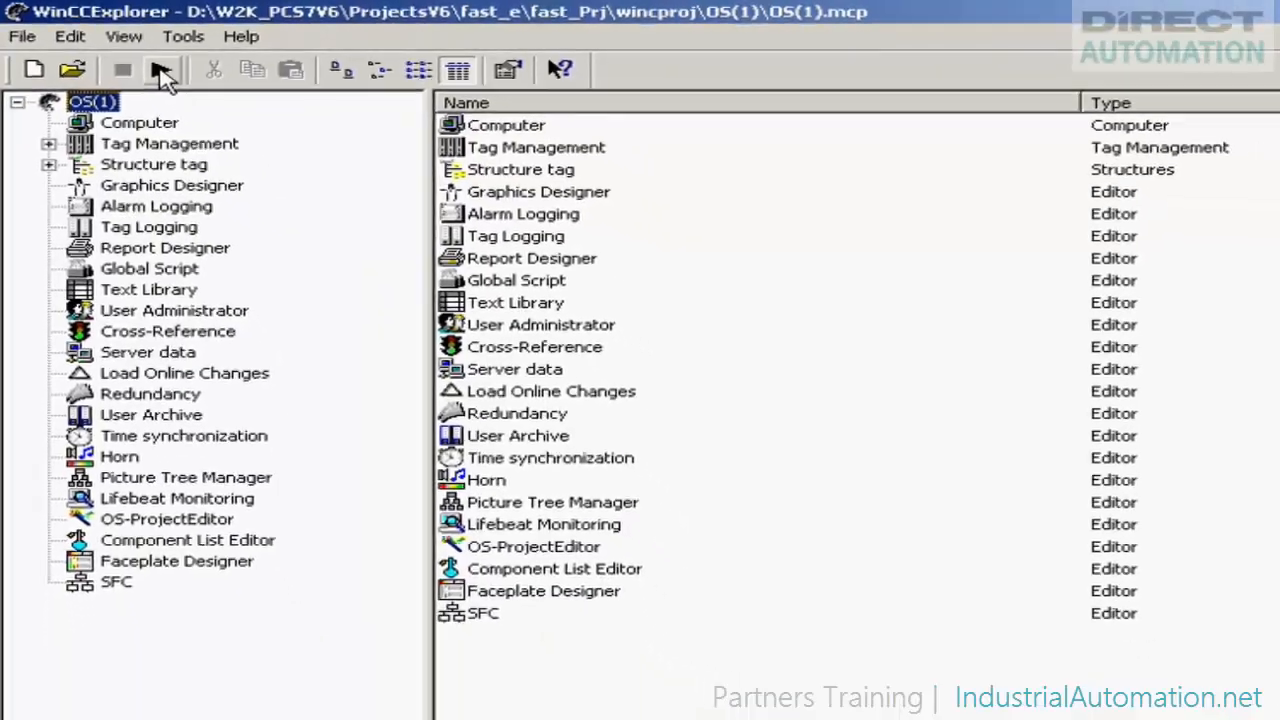
click(193, 85)
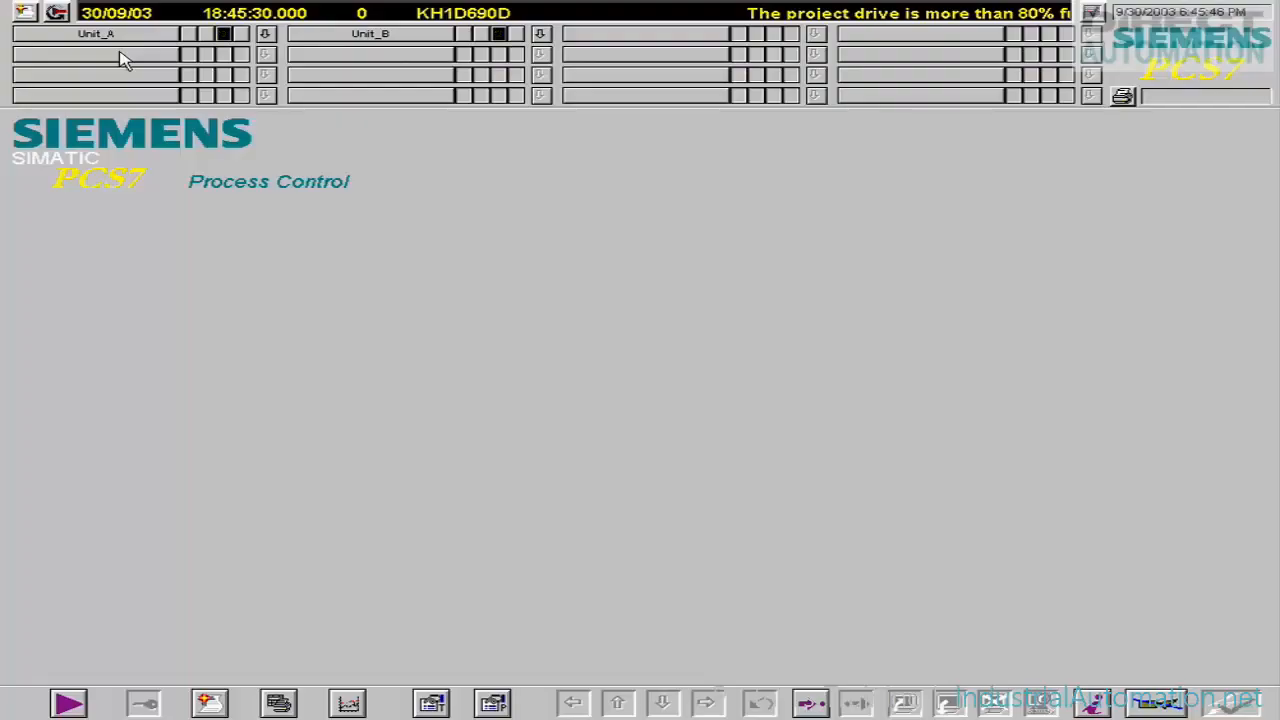
Open the Unit_A process picture and reset errors in the MOTOR1 faceplate
click(132, 40)
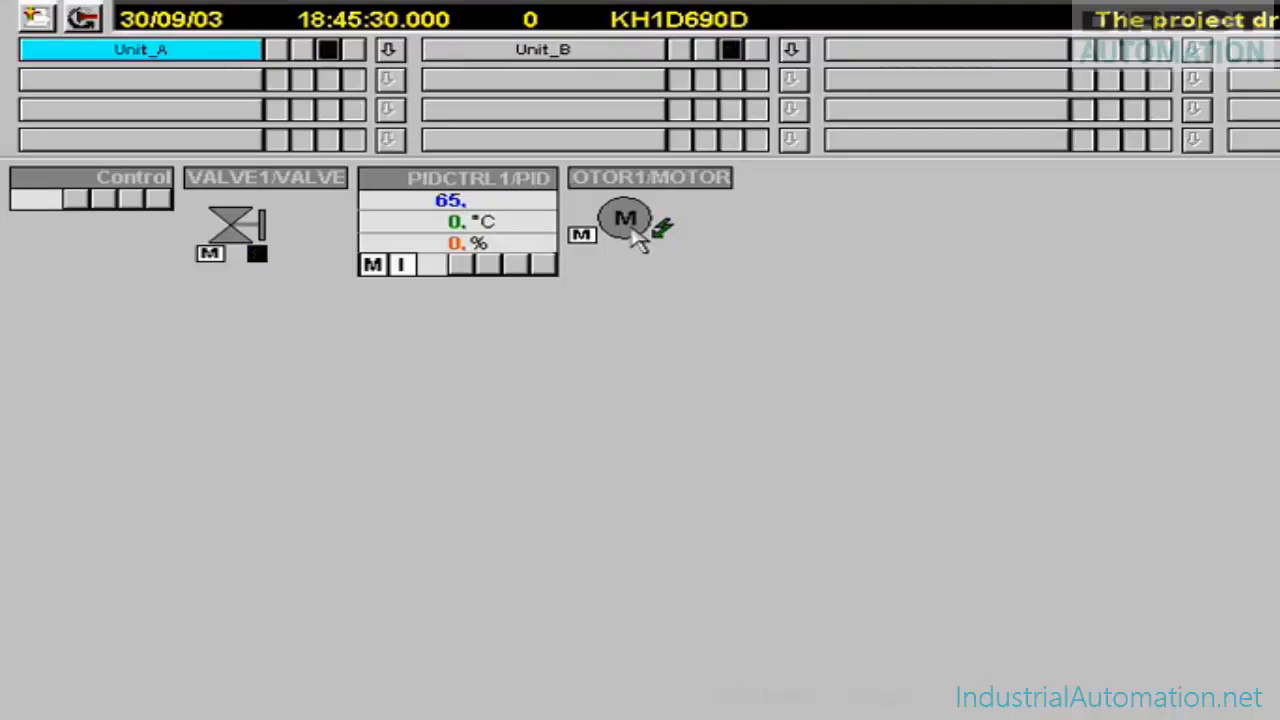
click(636, 236)
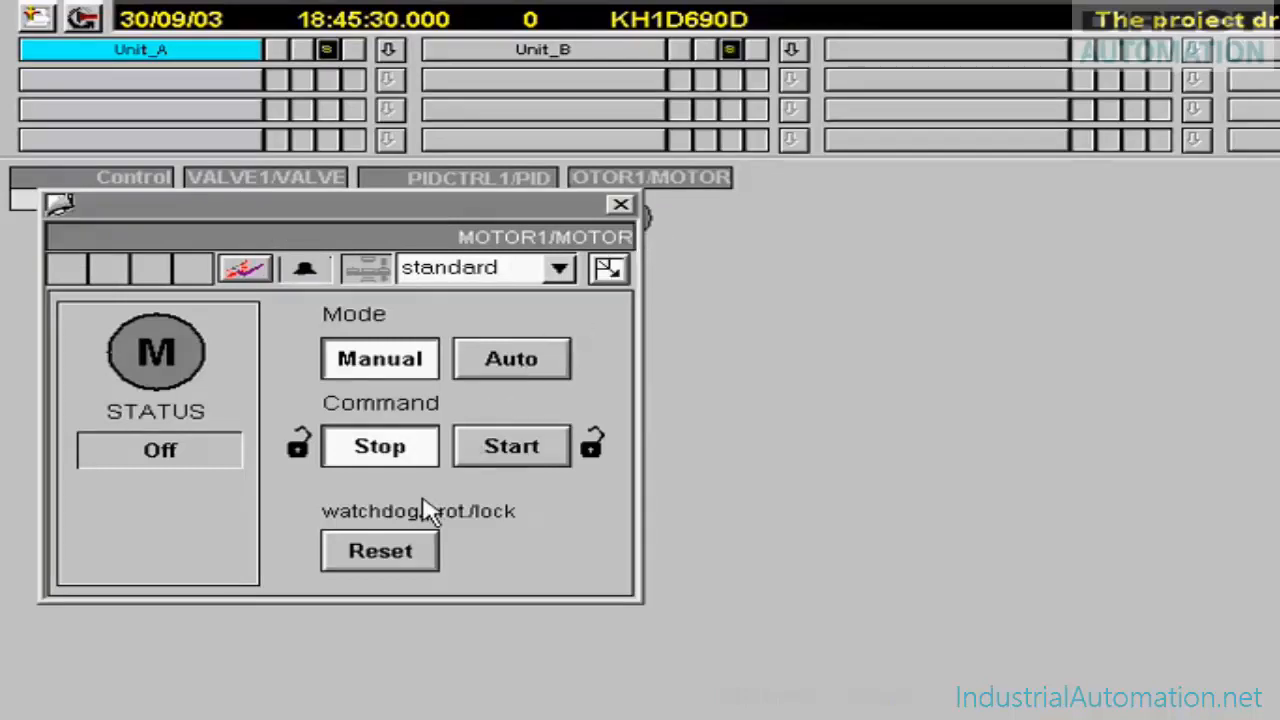
click(378, 546)
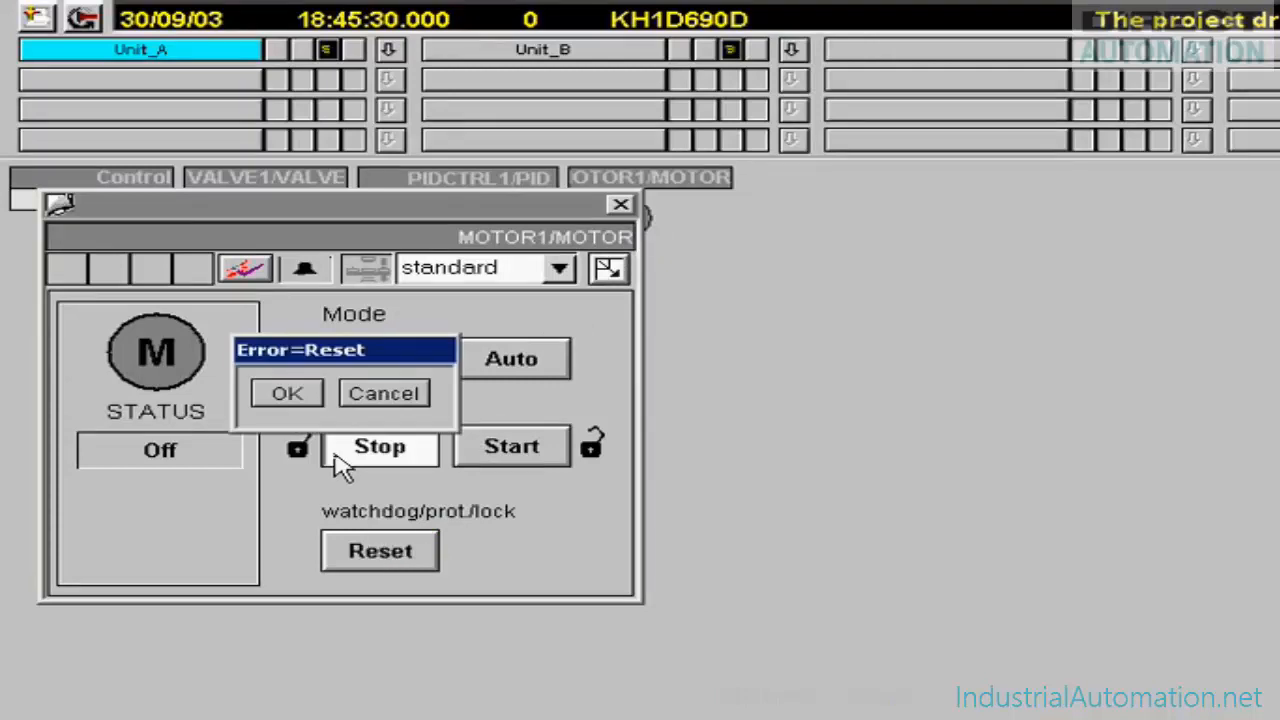
click(302, 396)
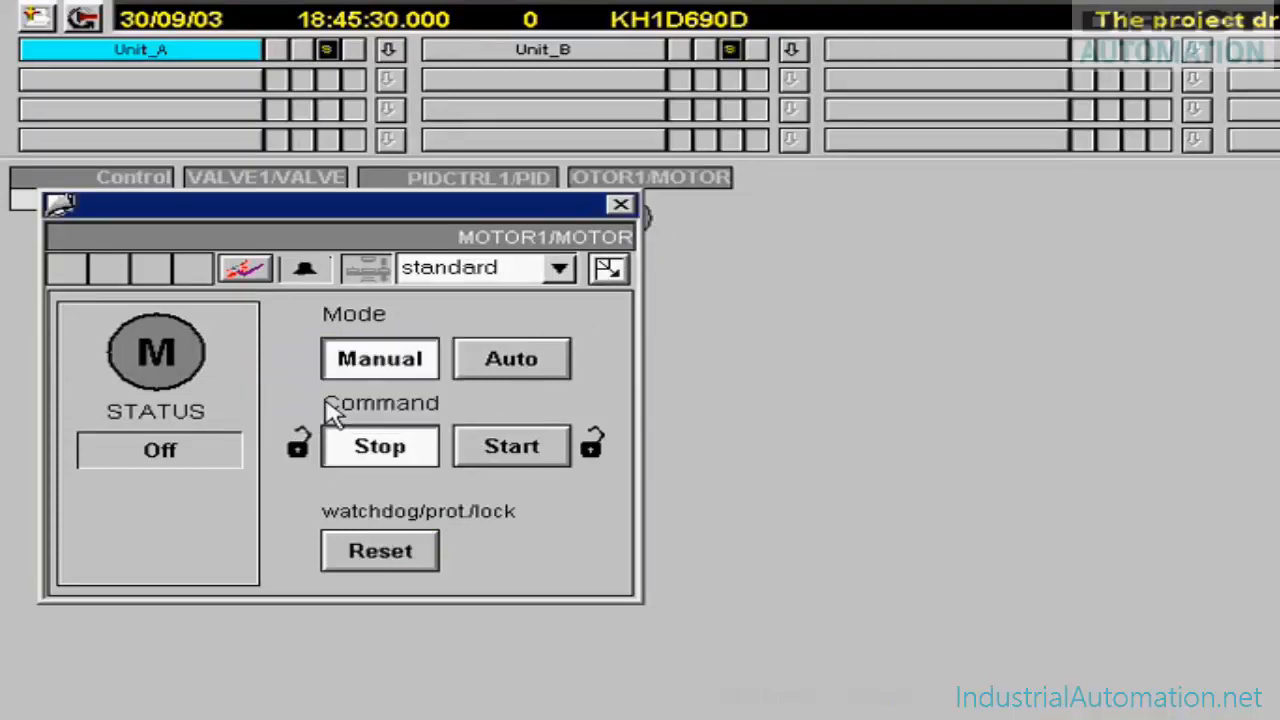
Start MOTOR1 in manual mode and stop it again, confirming both commands
click(510, 447)
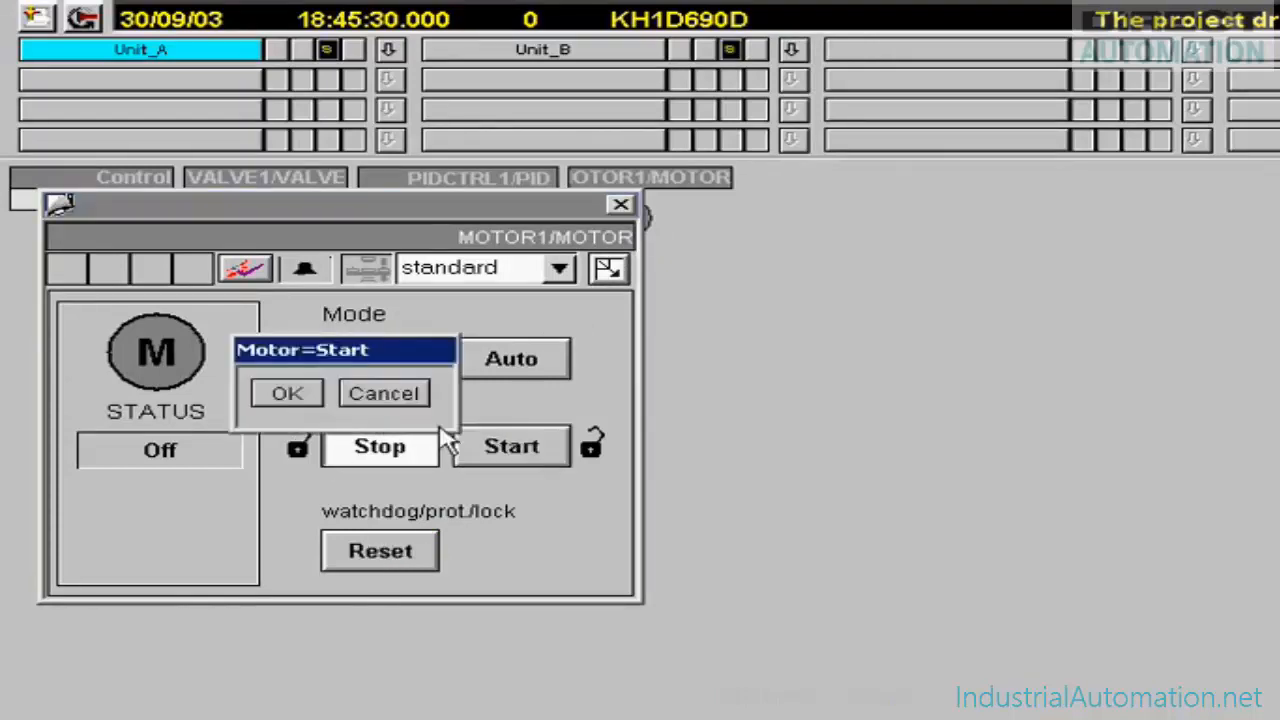
click(290, 394)
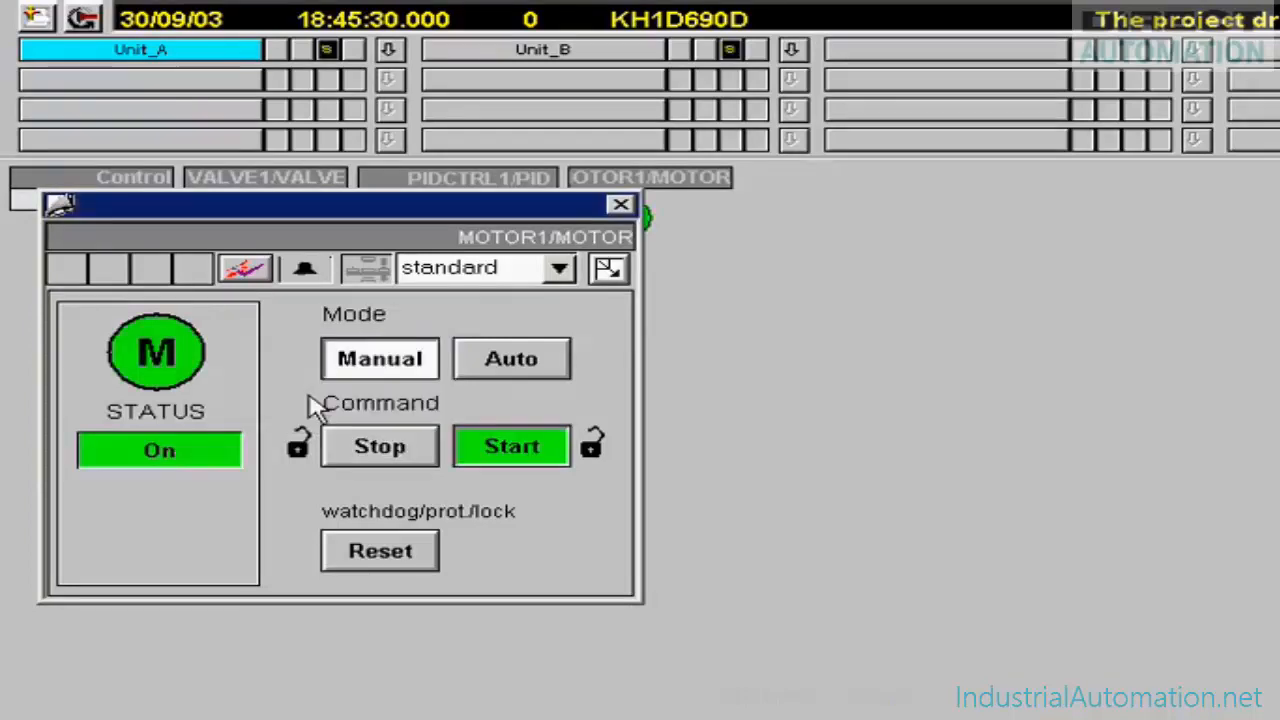
click(385, 455)
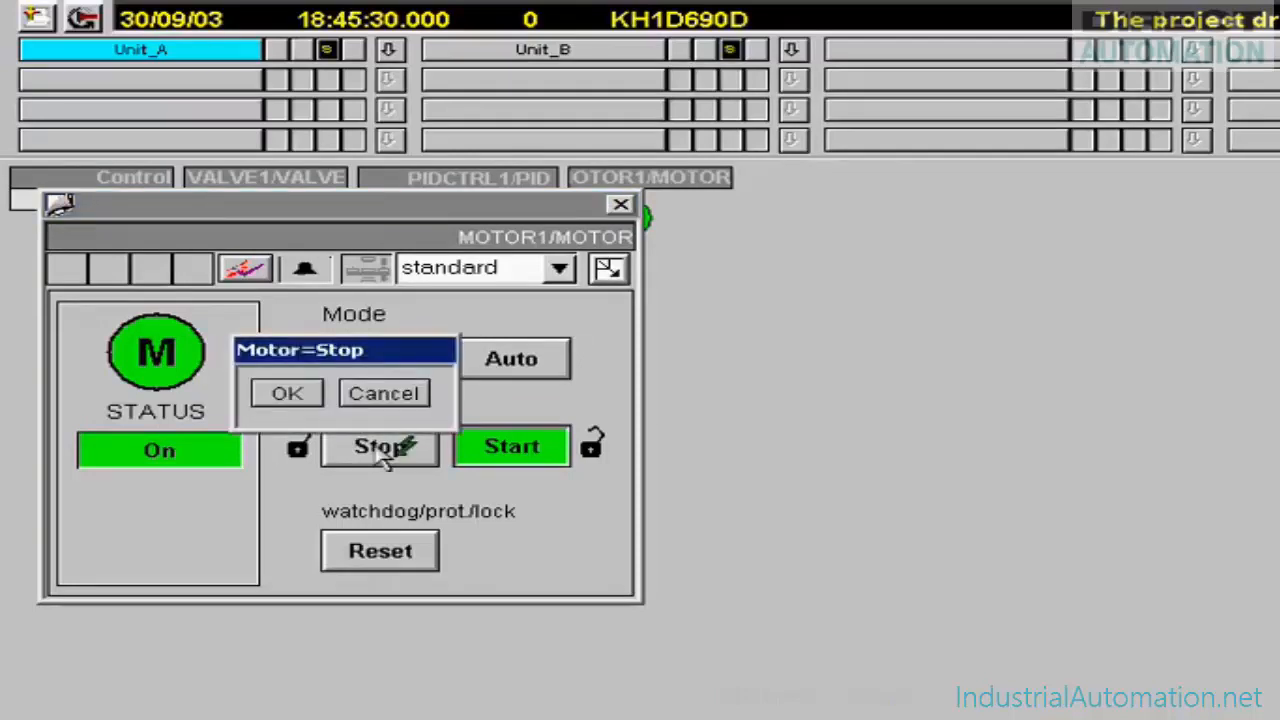
click(317, 396)
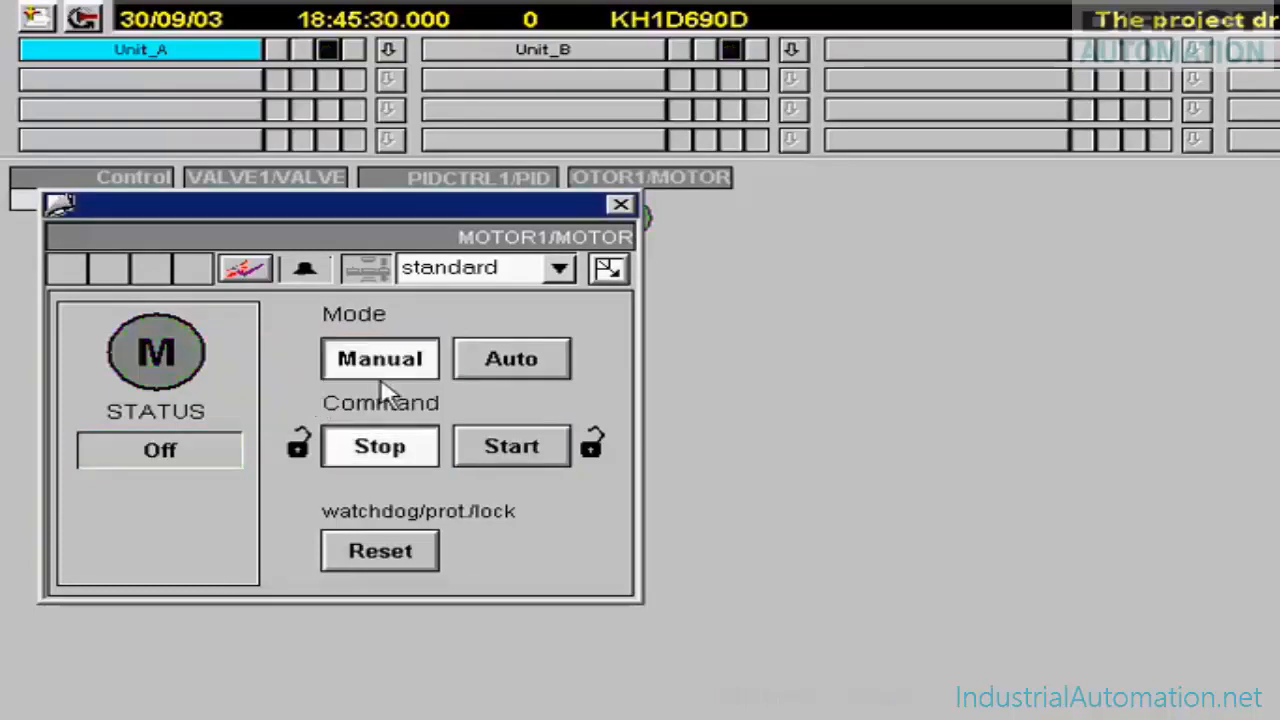
Switch MOTOR1 to Auto mode and move its faceplate clear of the Unit_A block icons
click(497, 366)
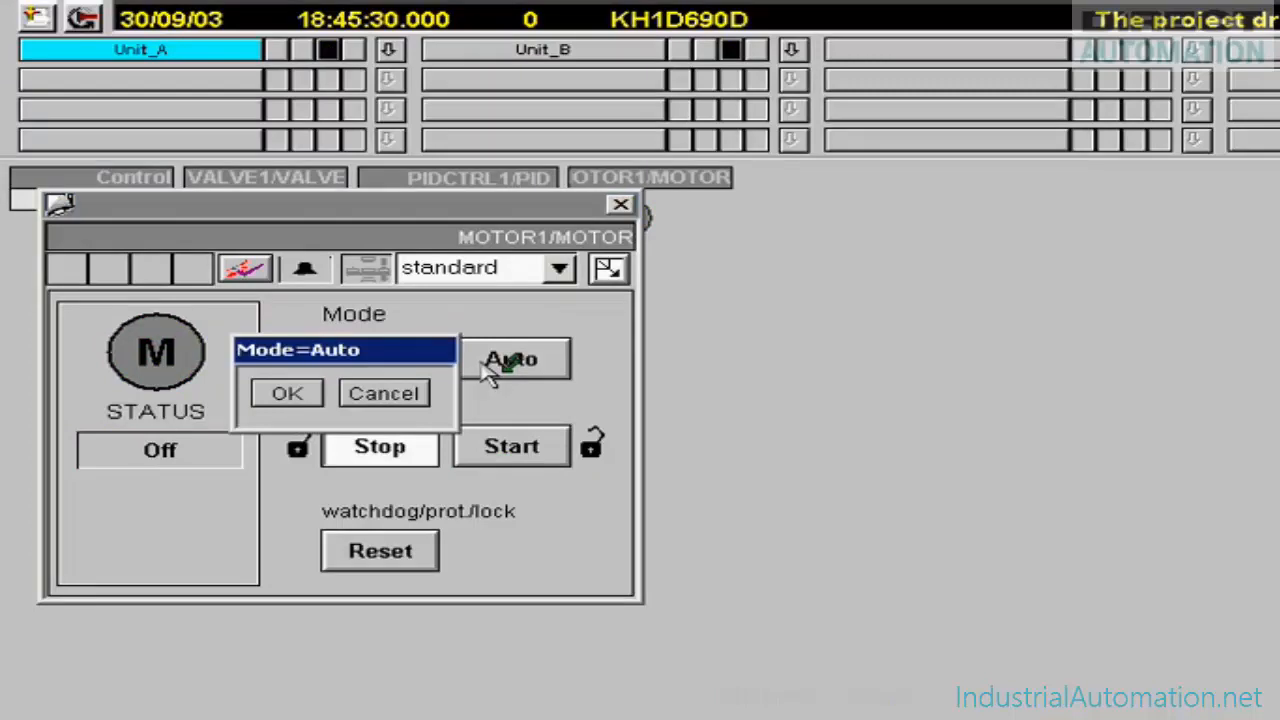
click(290, 394)
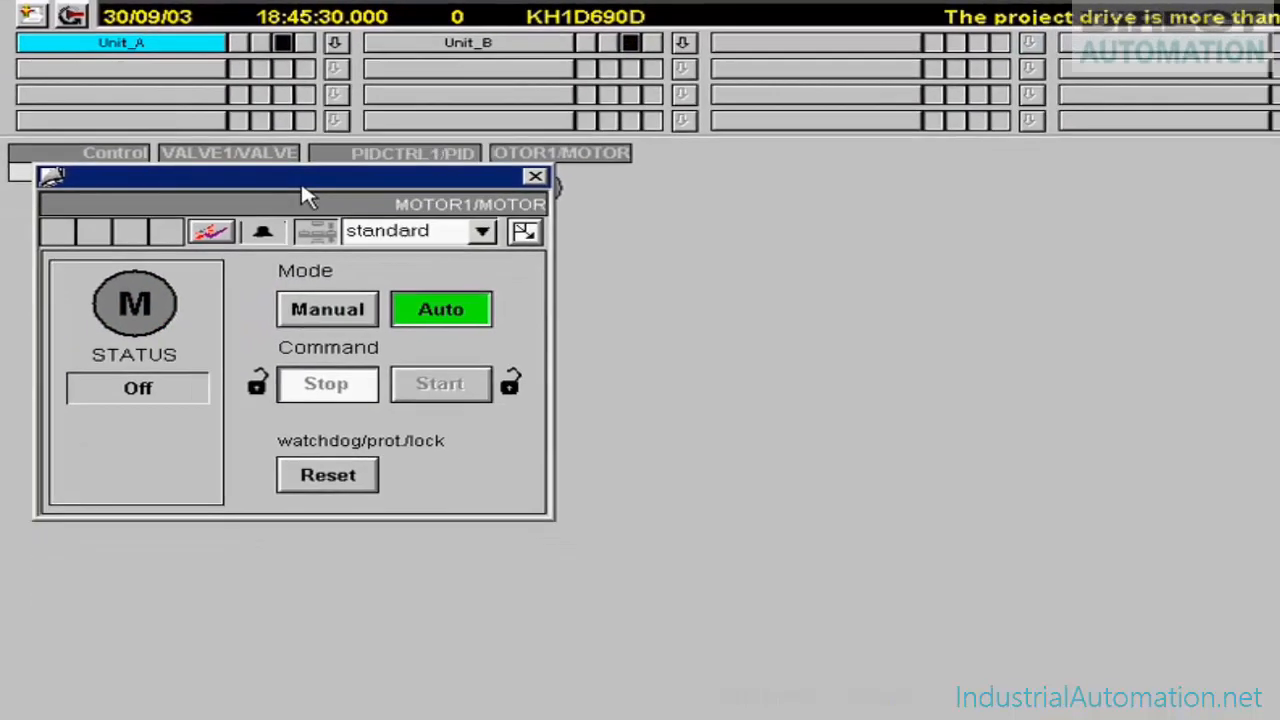
drag(307, 196, 1090, 233)
drag(860, 183, 1088, 129)
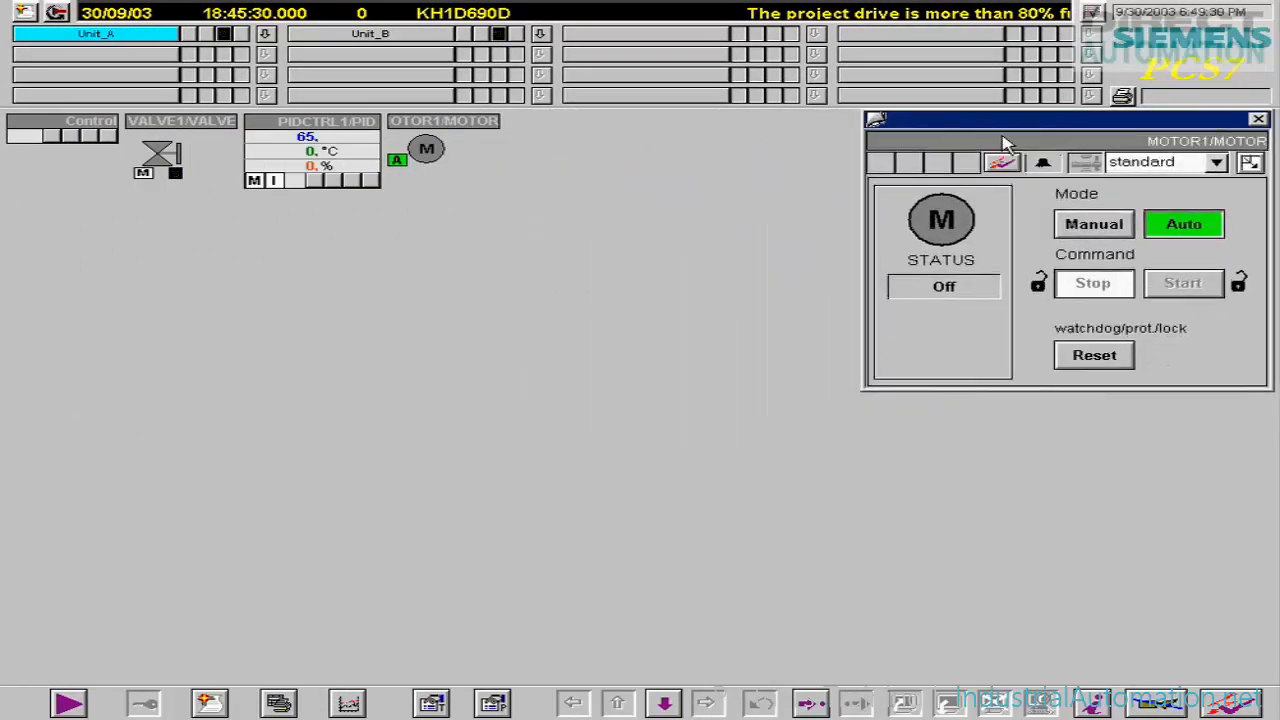
Open the PIDCTRL1 faceplate, place it beneath the MOTOR1 faceplate and switch the controller to Auto mode
click(330, 152)
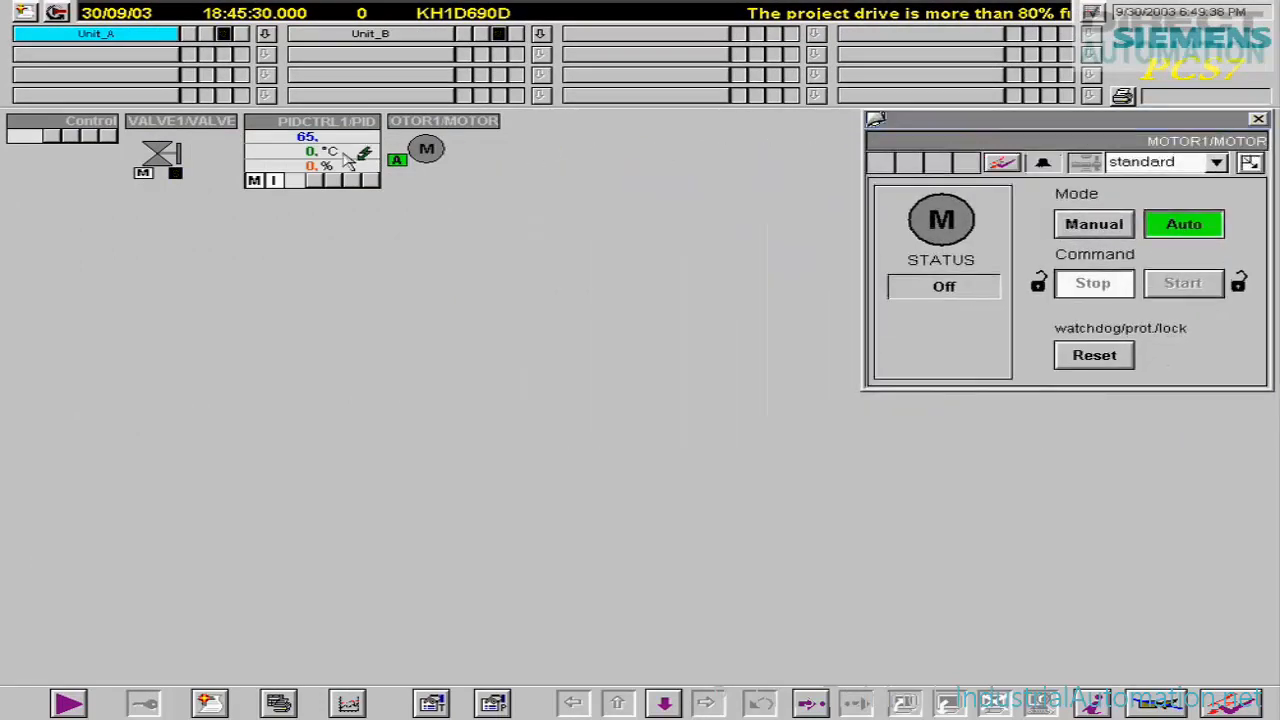
drag(335, 170, 1170, 418)
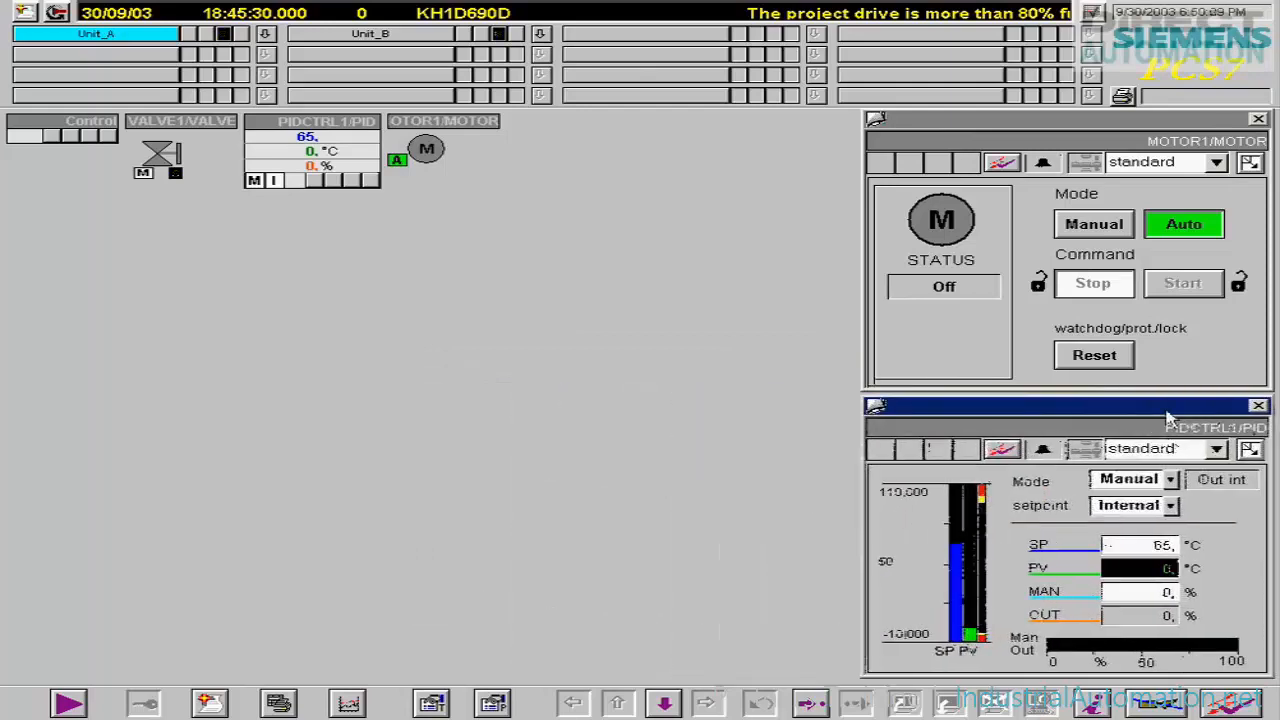
click(1170, 480)
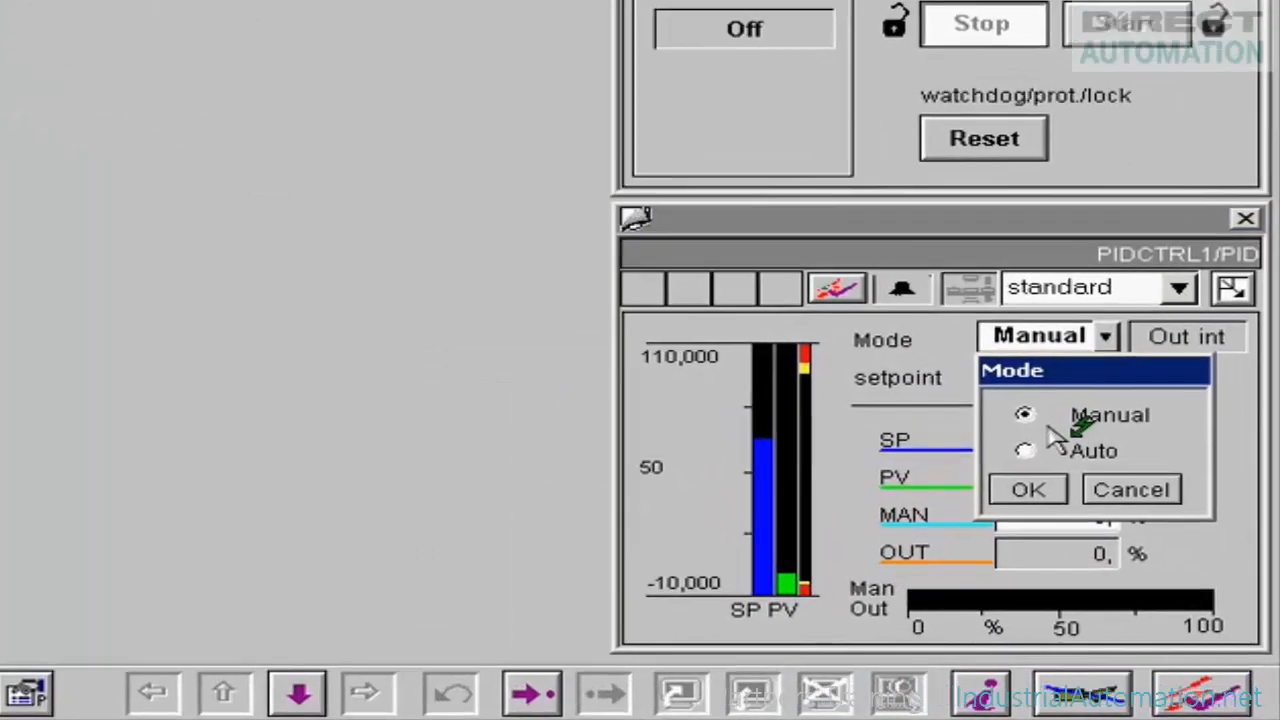
click(1119, 551)
click(1122, 575)
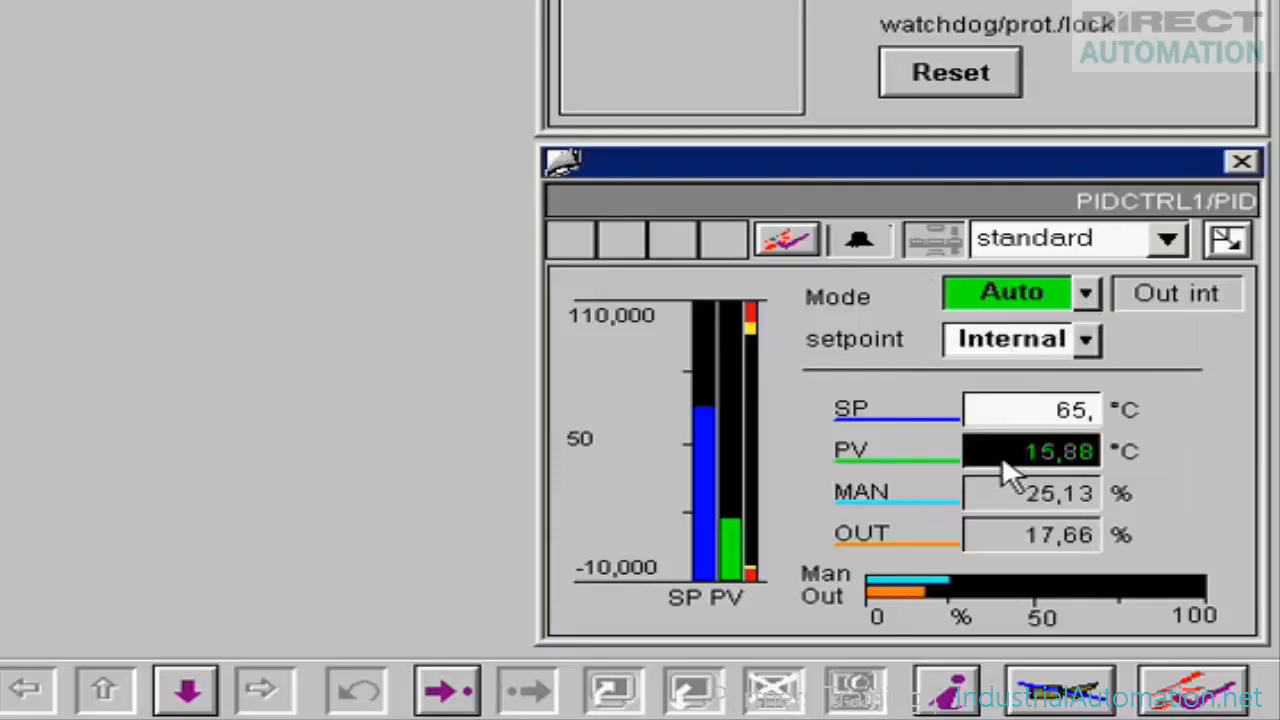
Set the internal setpoint (SP) of PIDCTRL1 to 40 °C
click(1040, 415)
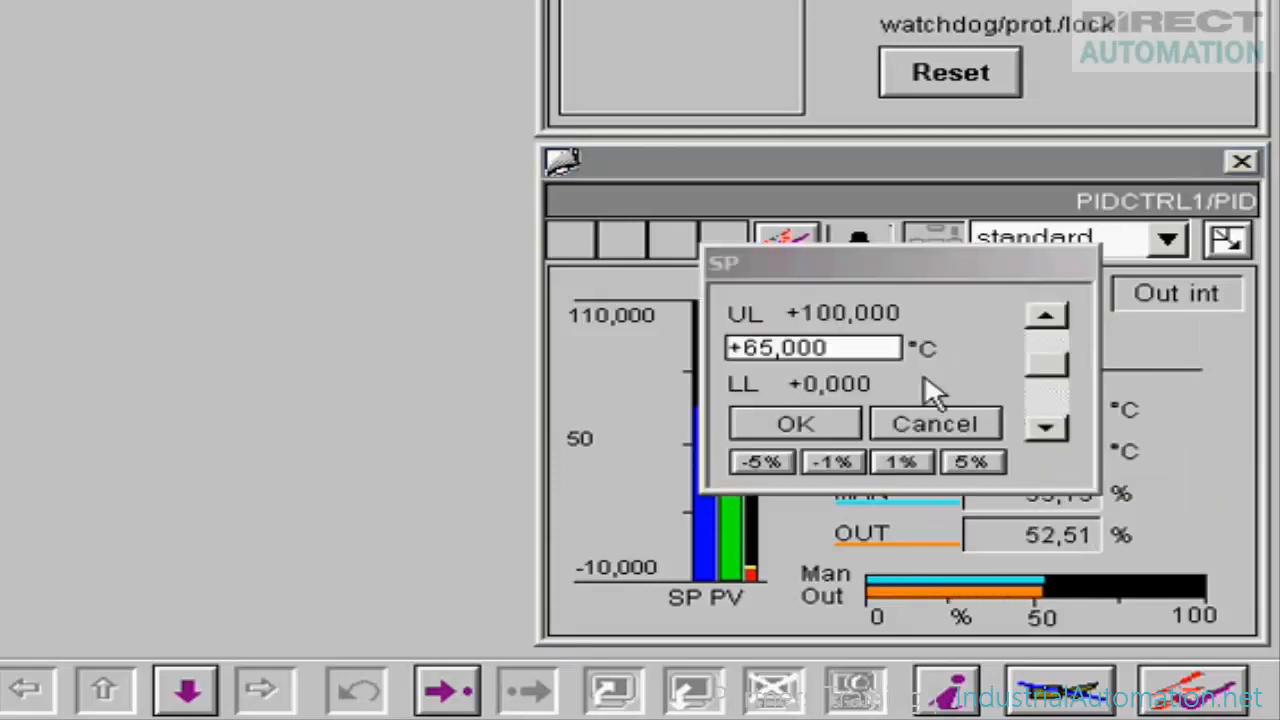
click(851, 347)
text(+40)
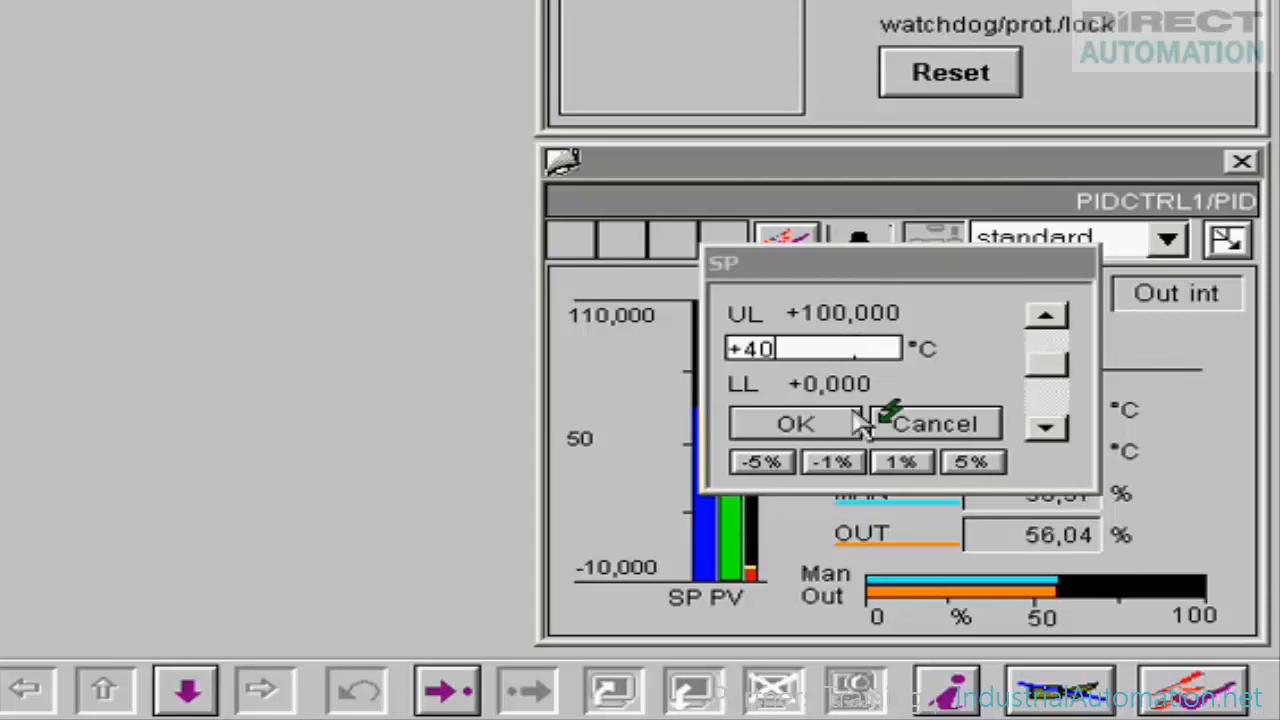
click(852, 422)
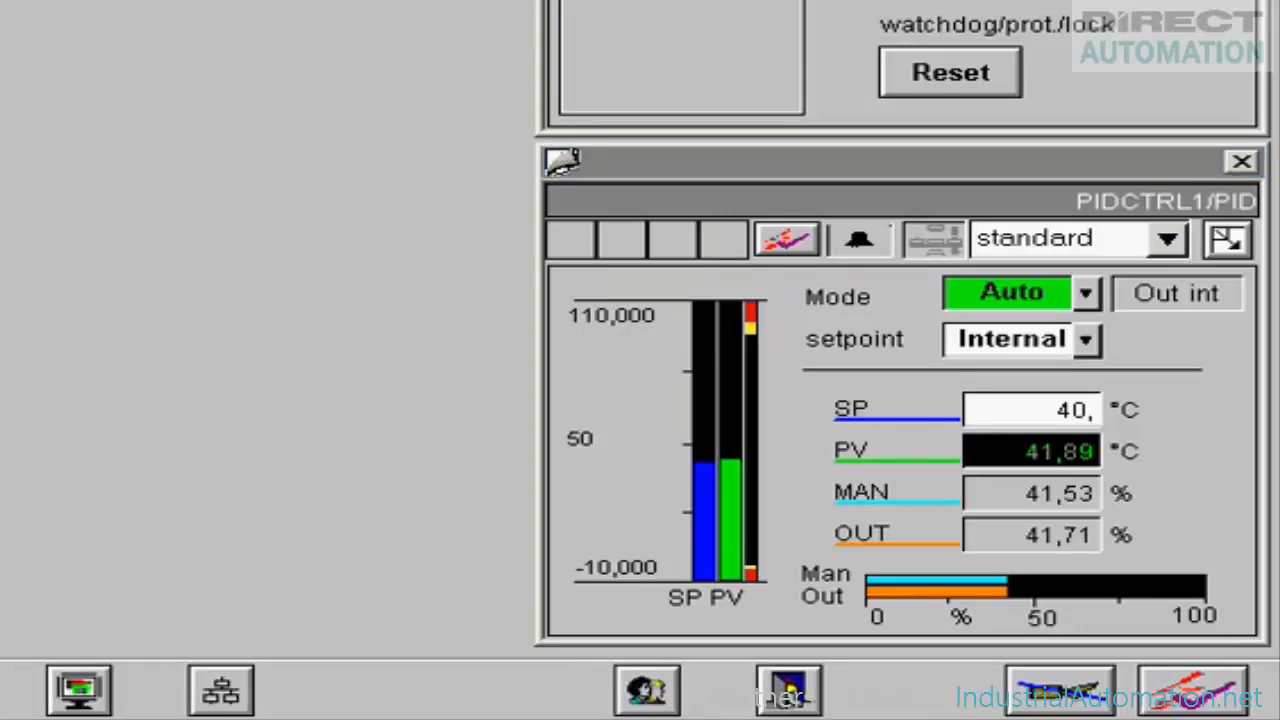
Open the SFC plan Control from the list of sequential charts in the runtime
click(228, 690)
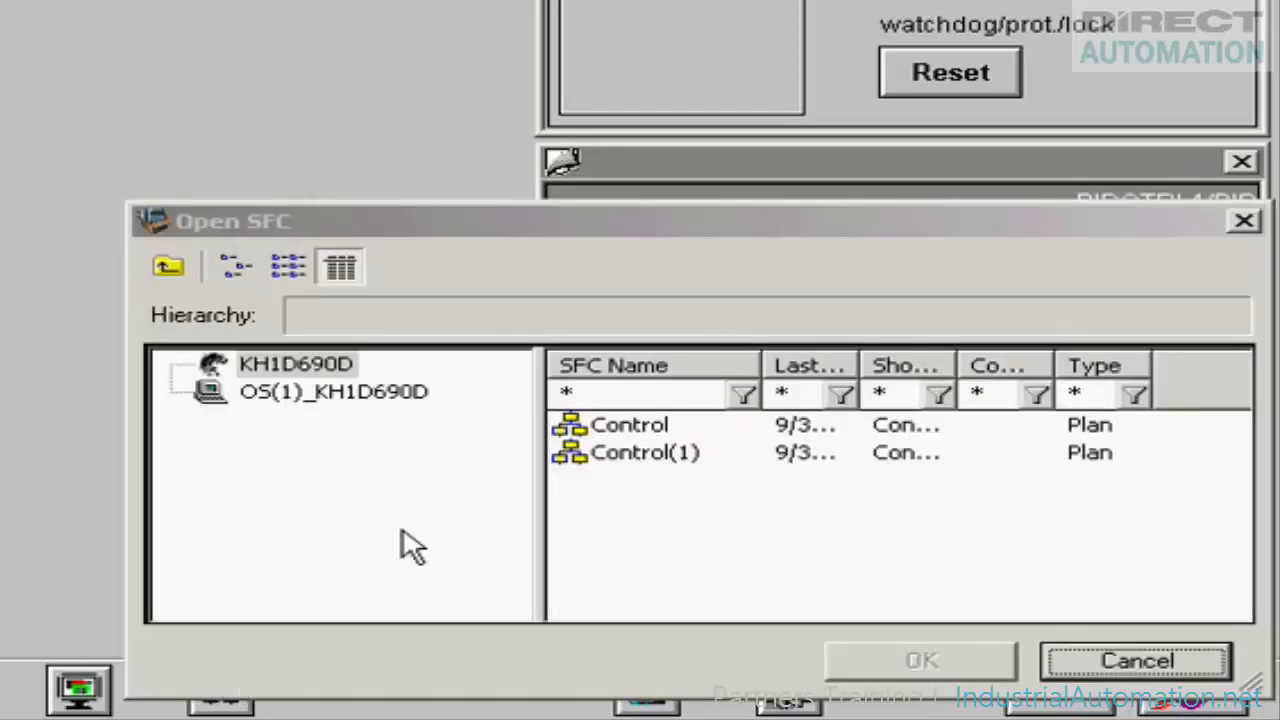
click(613, 428)
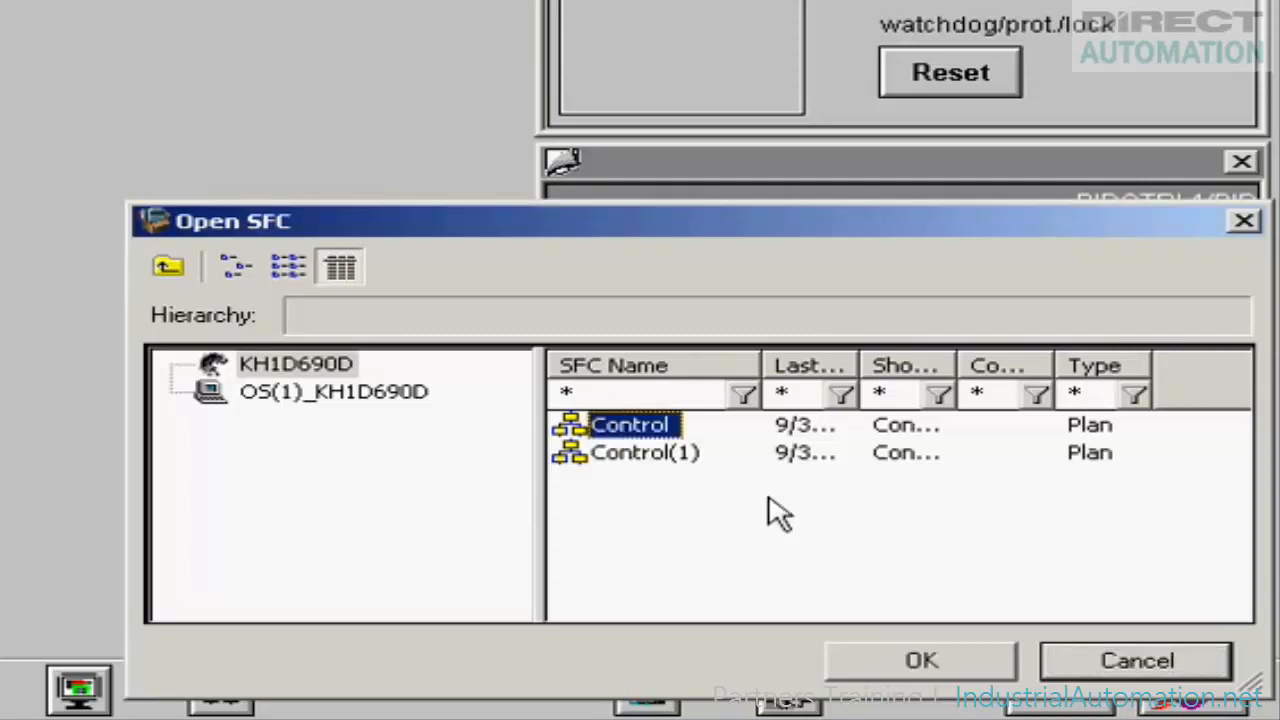
click(924, 658)
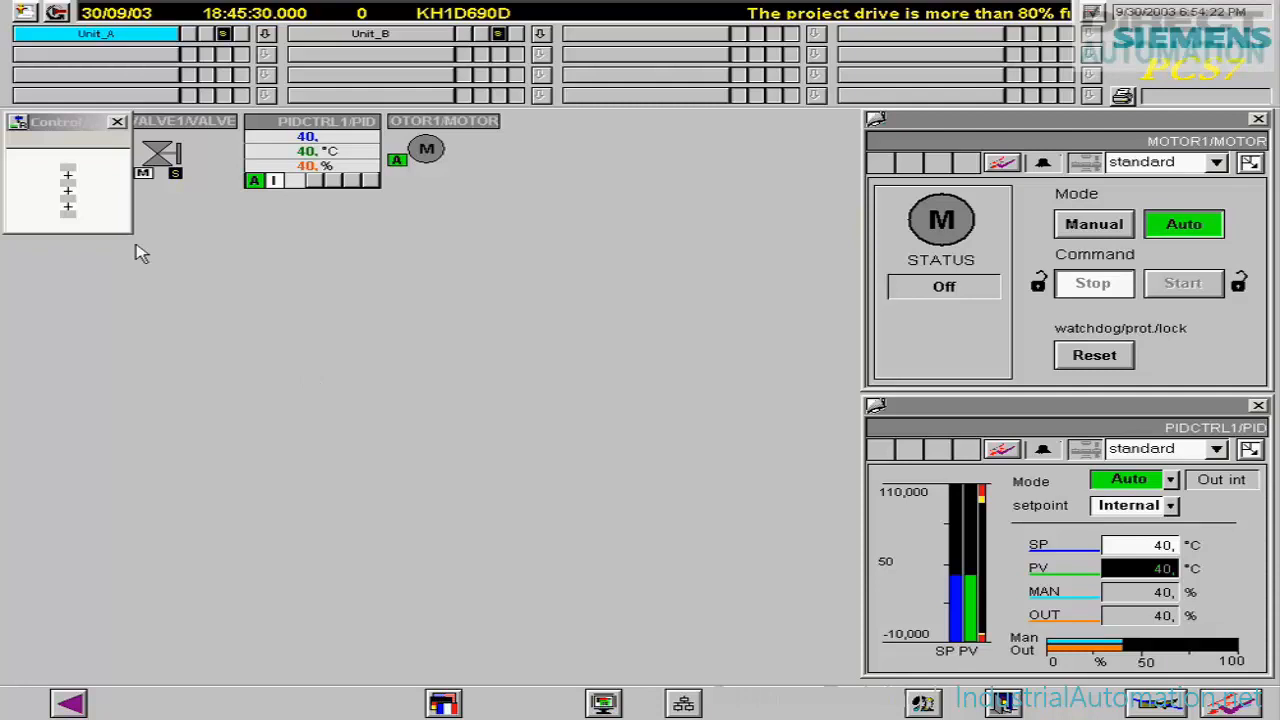
Open the RUN sequence of the SFC Control, place its window below the block icons and start the sequence
click(114, 212)
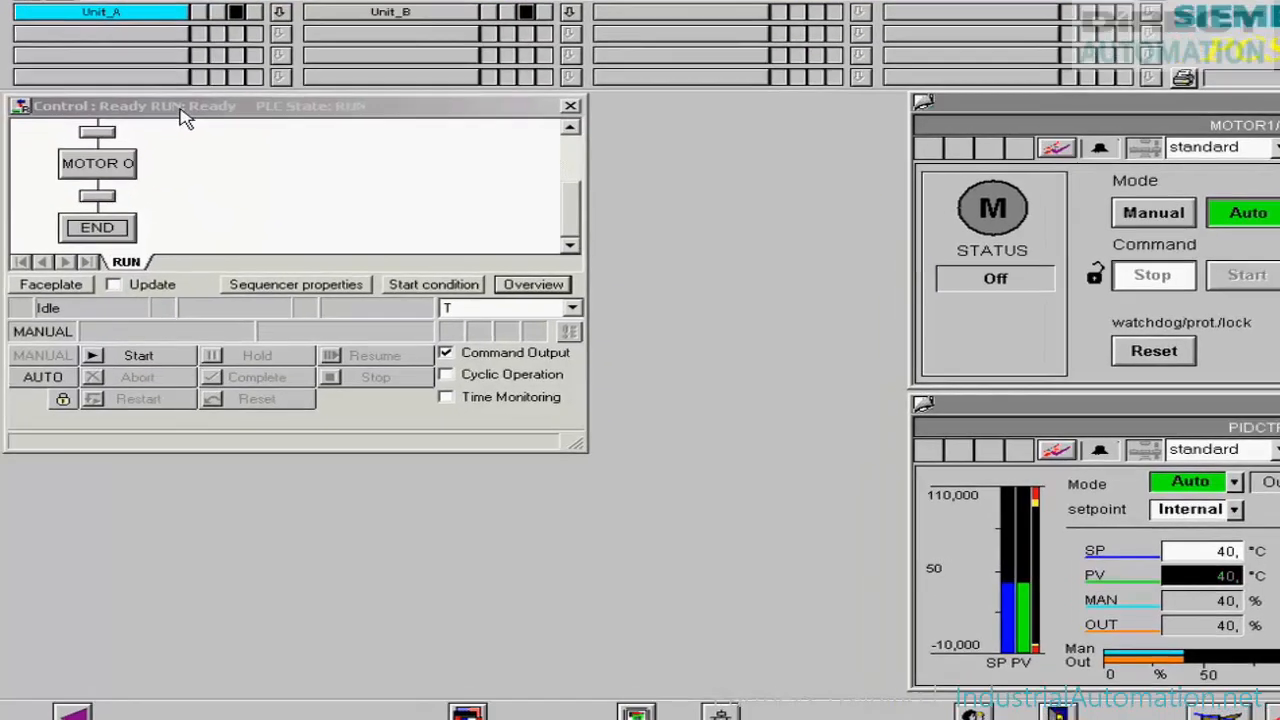
drag(181, 108, 386, 318)
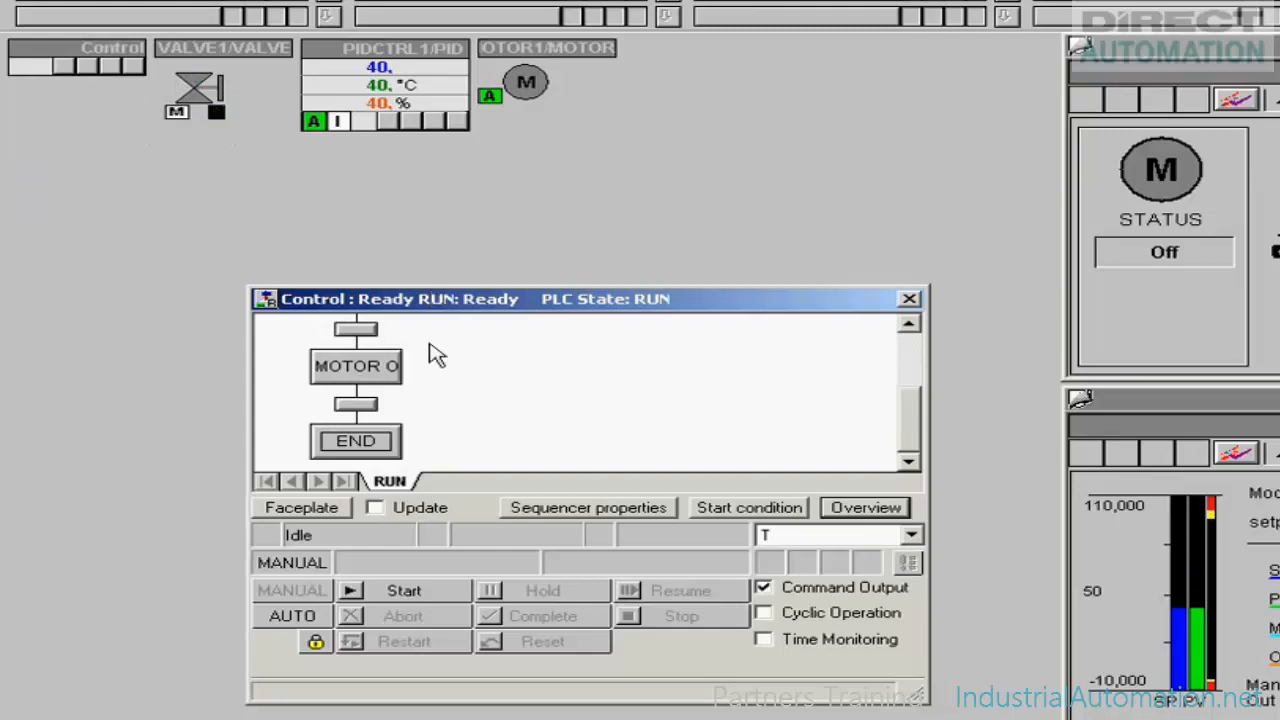
click(404, 591)
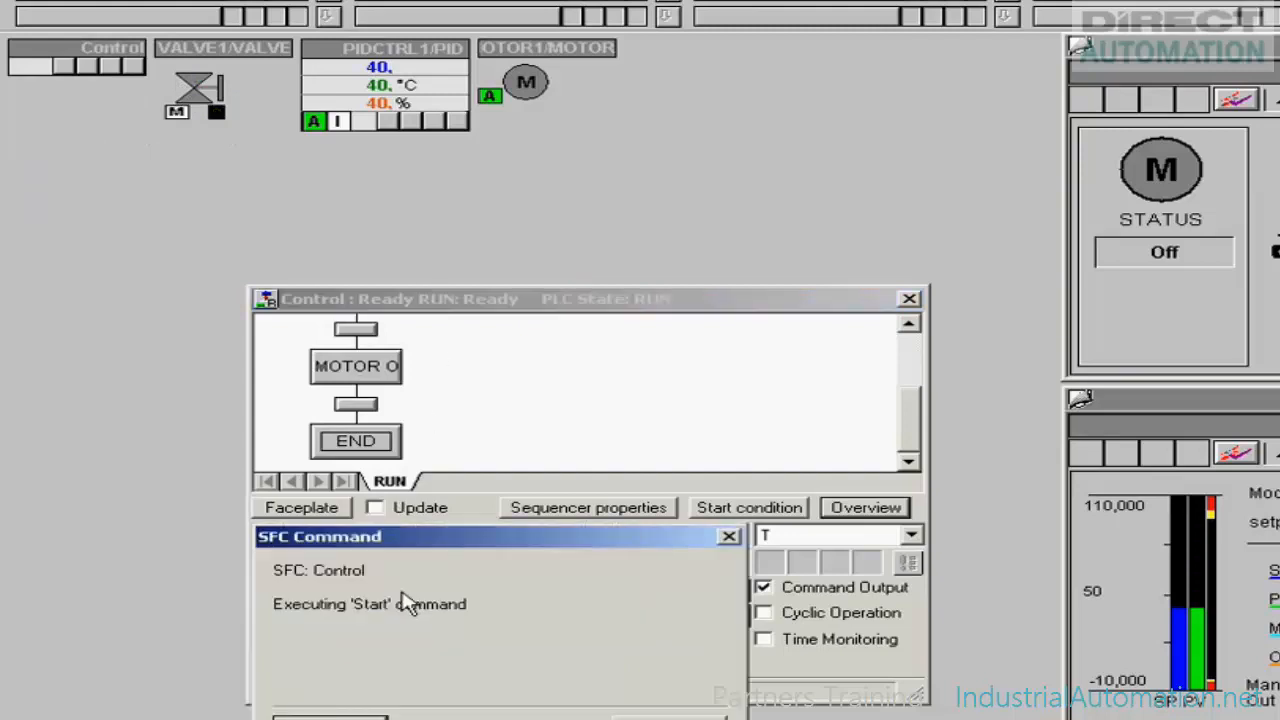
click(345, 718)
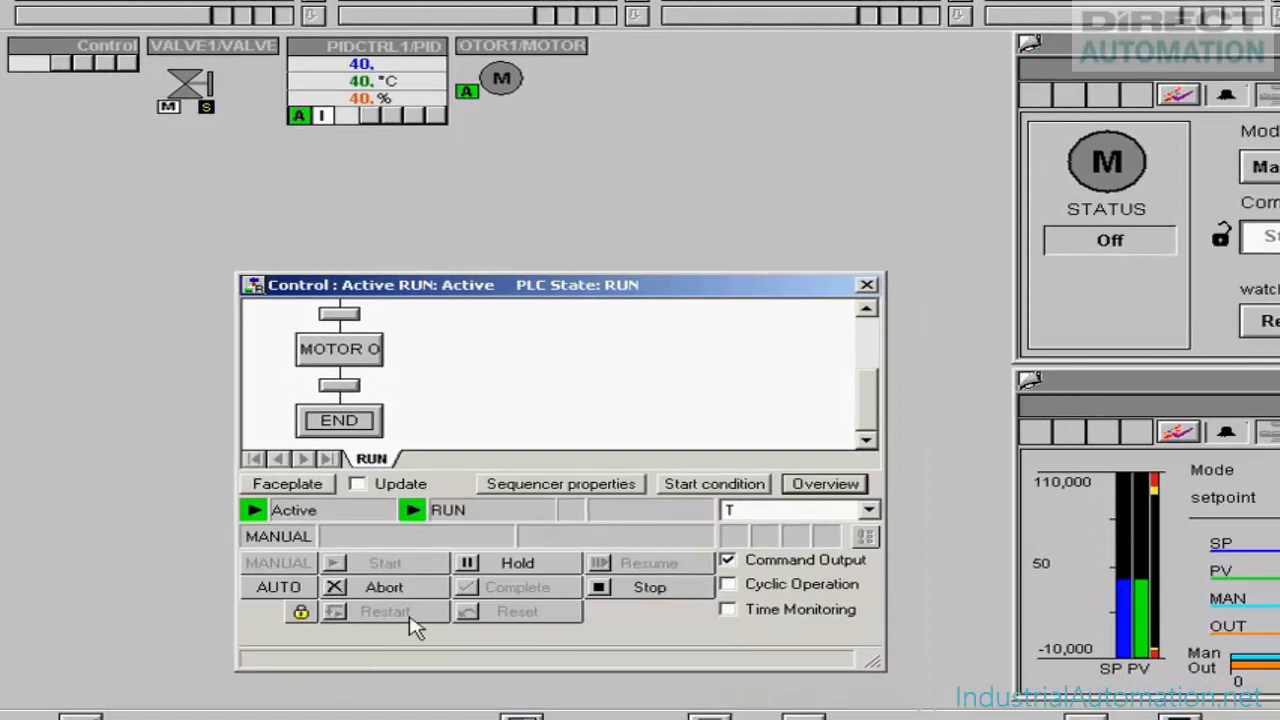
drag(870, 388, 873, 325)
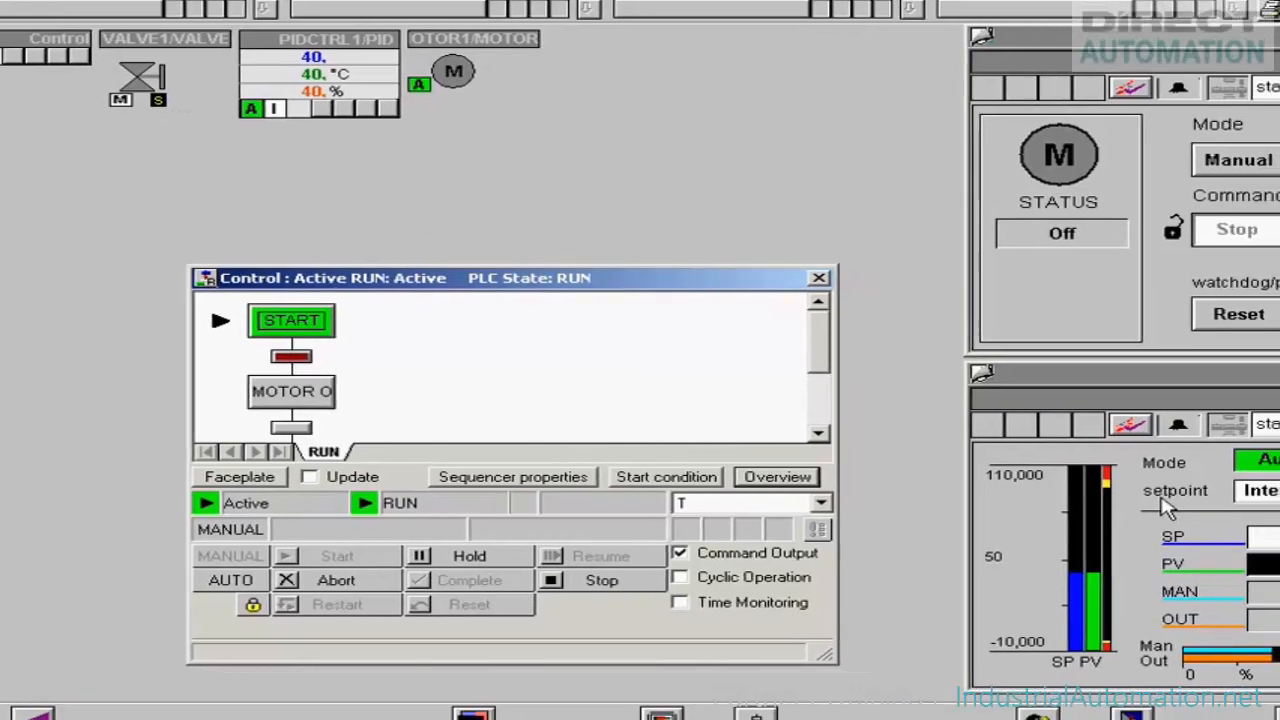
Set the internal setpoint (SP) of PIDCTRL1 to 90 °C
click(1262, 545)
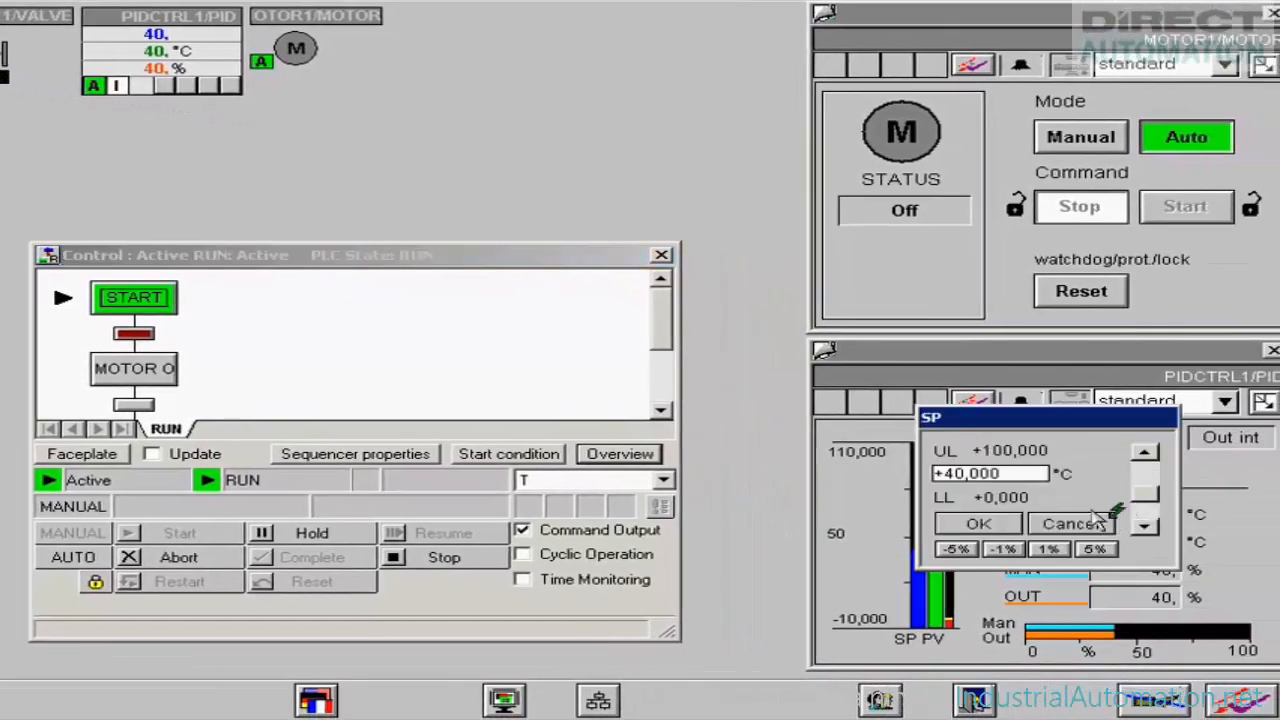
click(1022, 476)
text(+90)
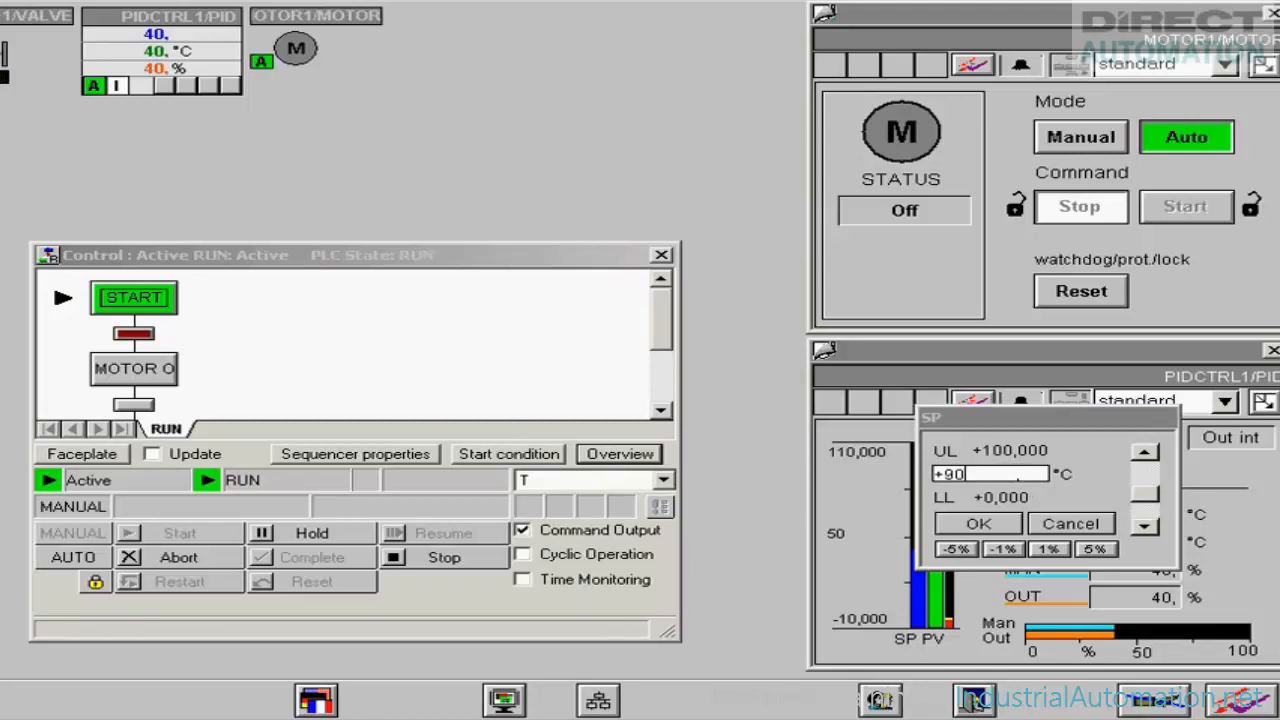
click(1008, 527)
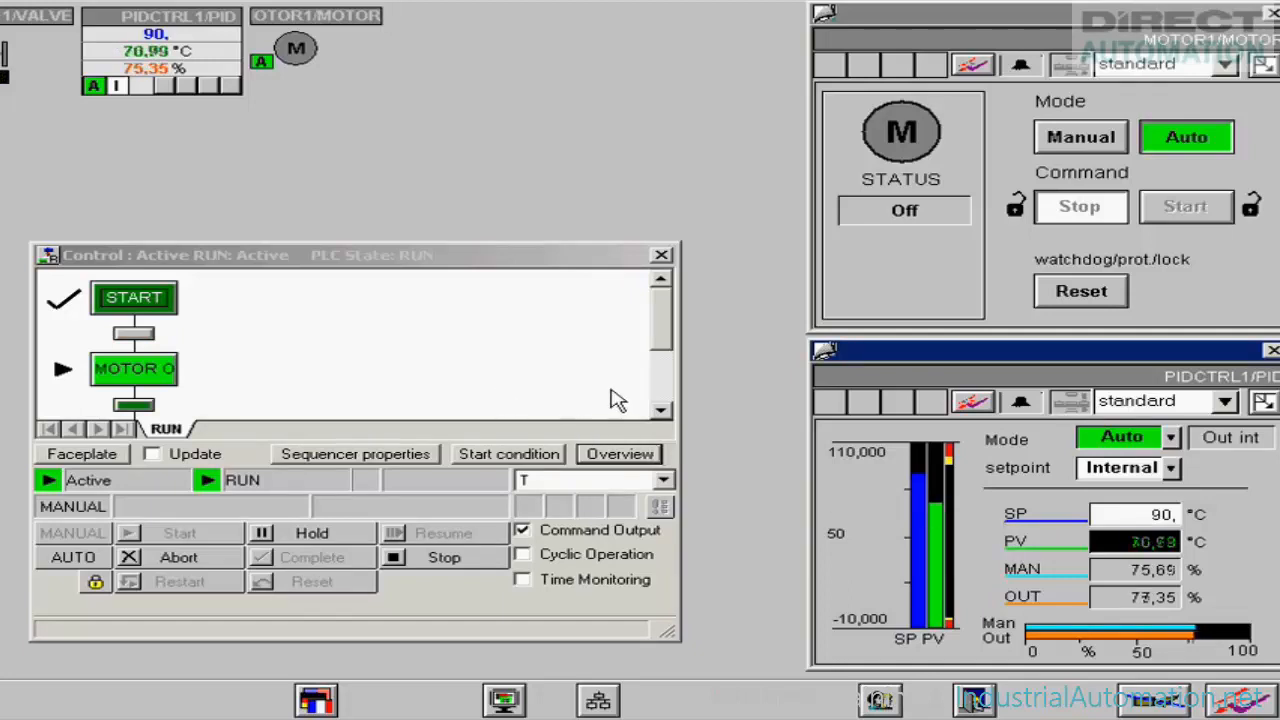
Examine the remaining steps of the Control sequence down to END and close the SFC window
click(661, 410)
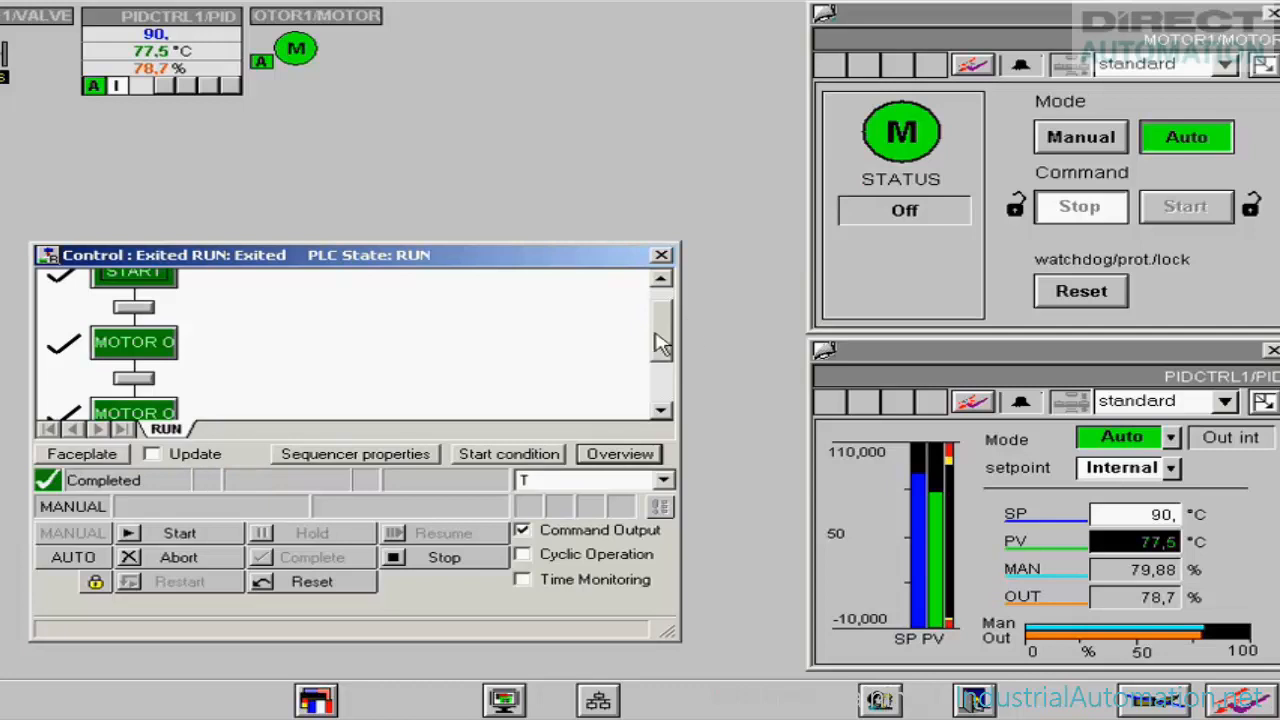
scroll(662, 360, down, 1)
scroll(662, 367, down, 1)
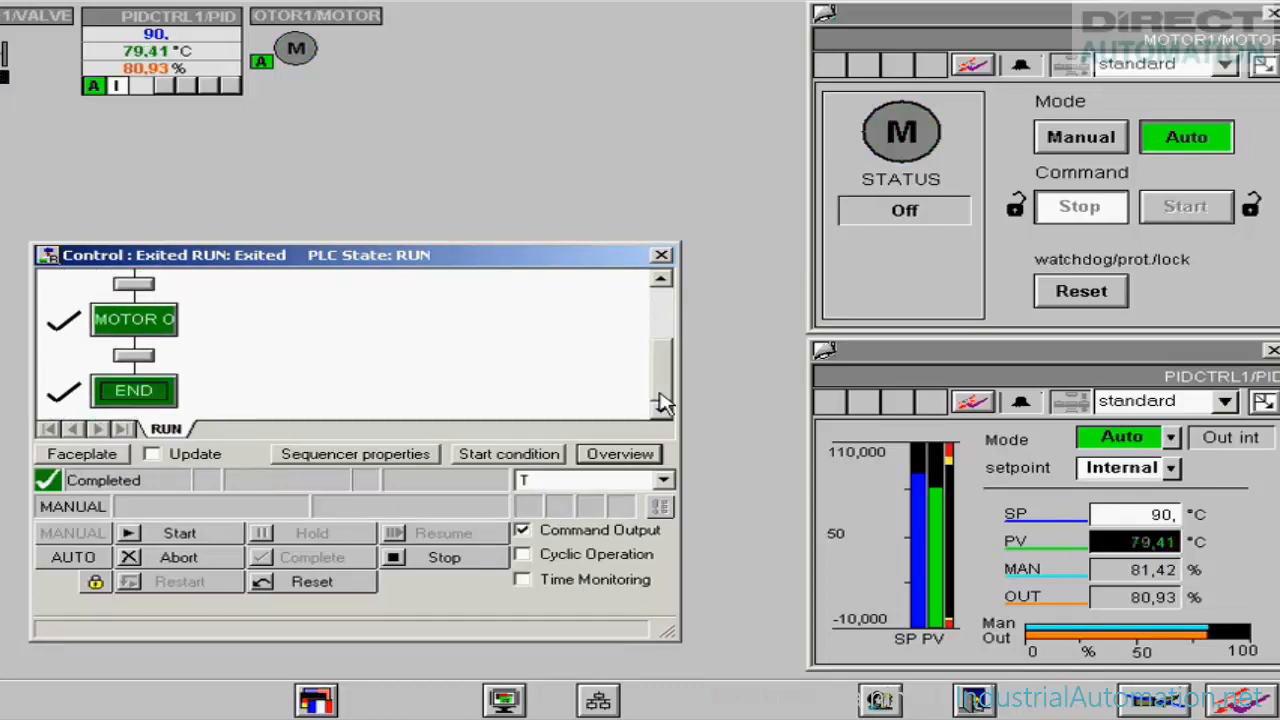
click(662, 258)
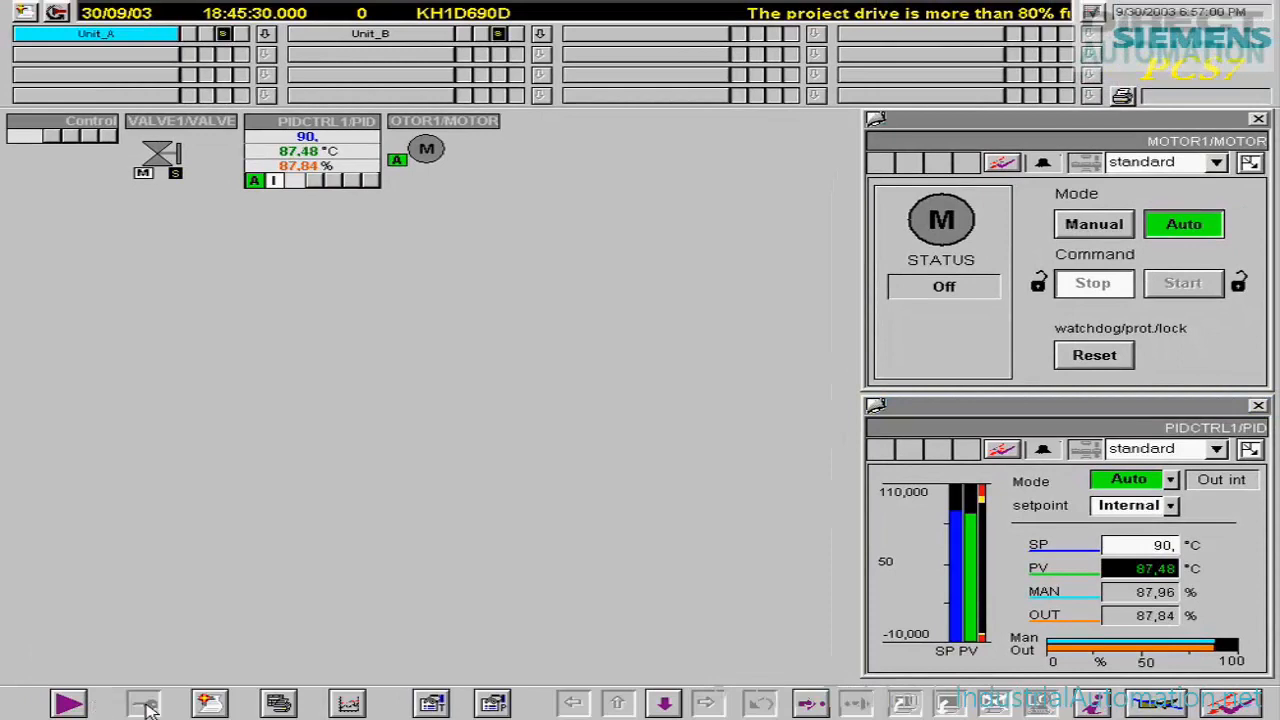
Display the incoming alarm list and switch to the operation list of logged operator actions
click(208, 704)
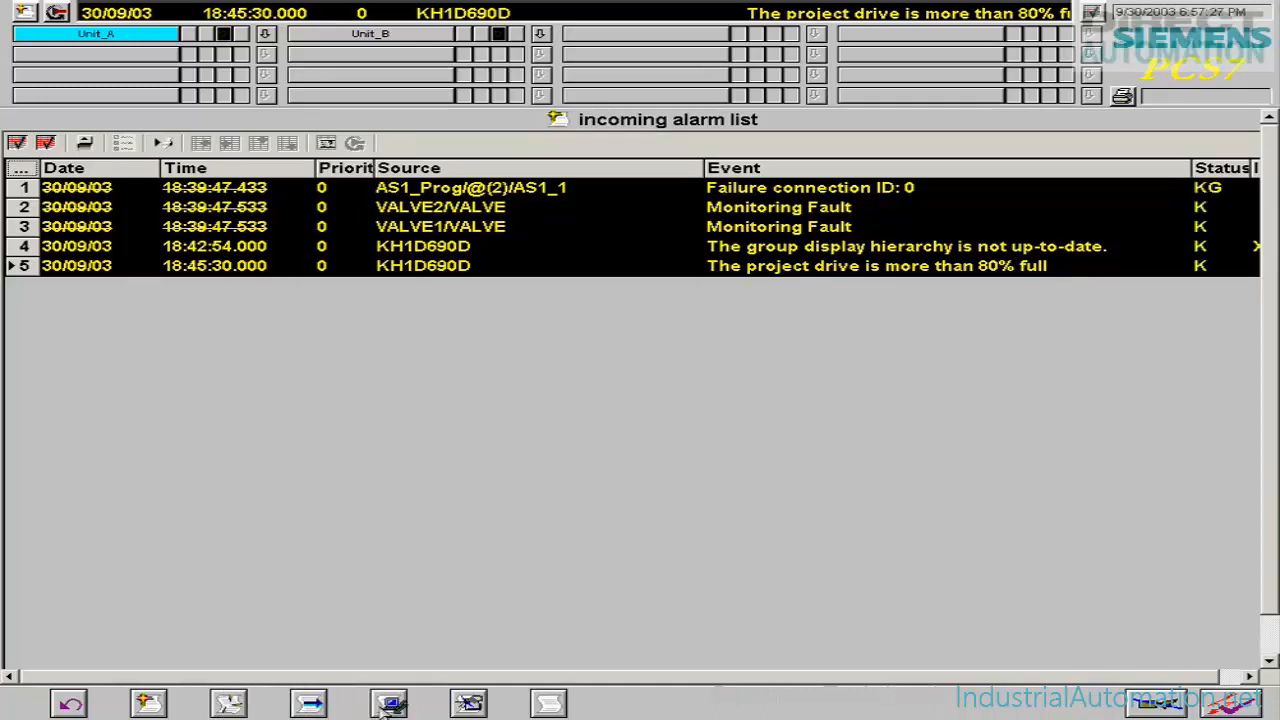
click(468, 706)
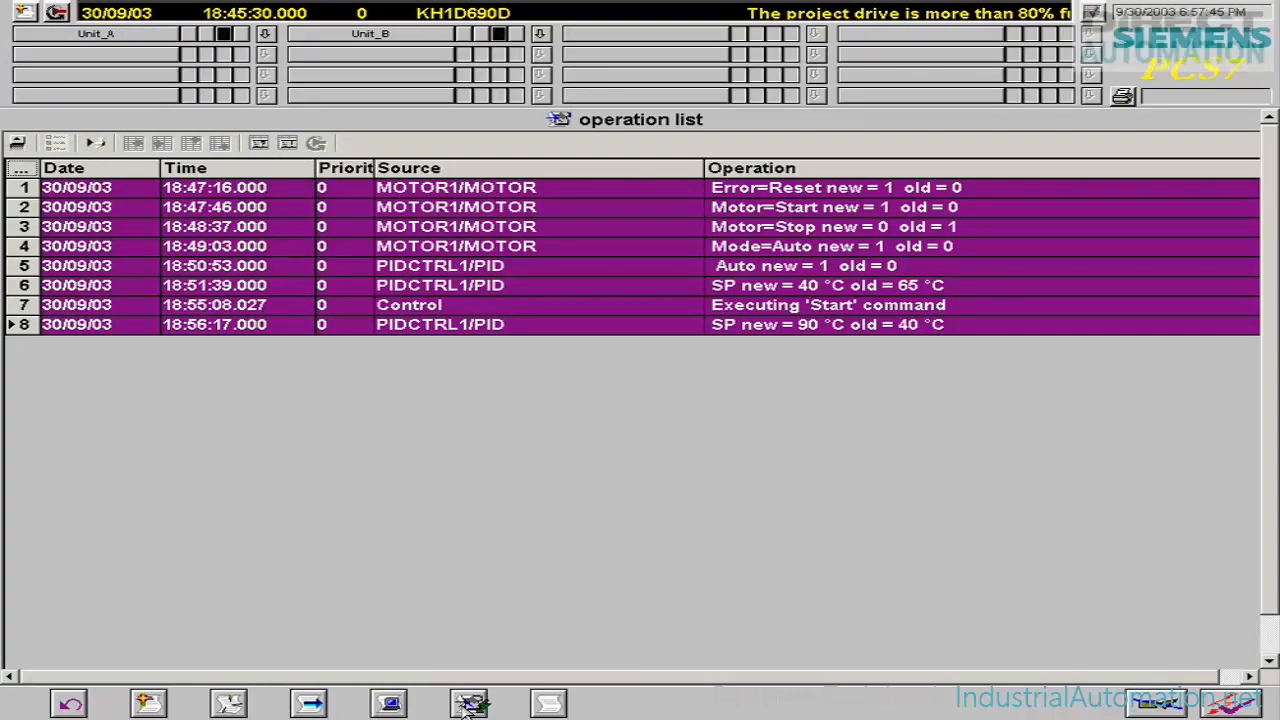